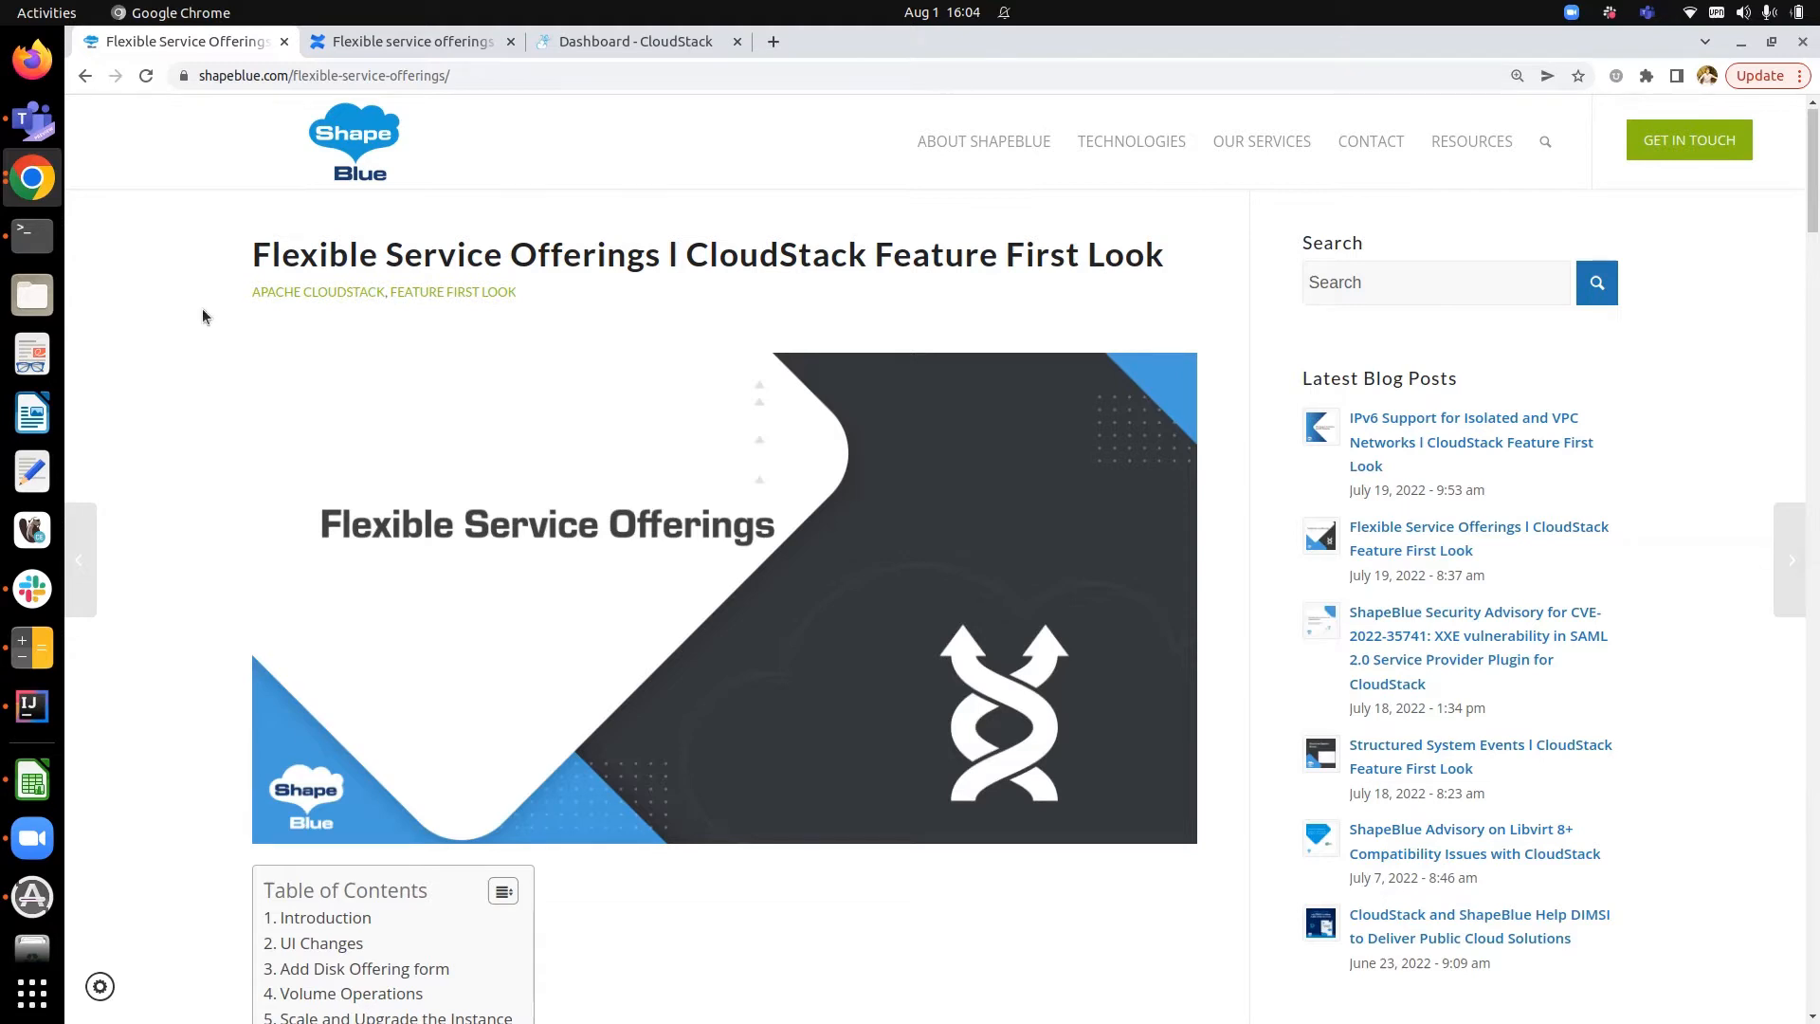
- Scroll through the Flexible Service Offerings blog article to its scaling and conclusion sections
{"action": "scroll", "coordinate": [202, 313], "scroll_direction": "down", "scroll_amount": 10}
{"action": "scroll", "coordinate": [202, 310], "scroll_direction": "down", "scroll_amount": 6}
{"action": "scroll", "coordinate": [202, 316], "scroll_direction": "down", "scroll_amount": 18}
{"action": "scroll", "coordinate": [202, 316], "scroll_direction": "down", "scroll_amount": 14}
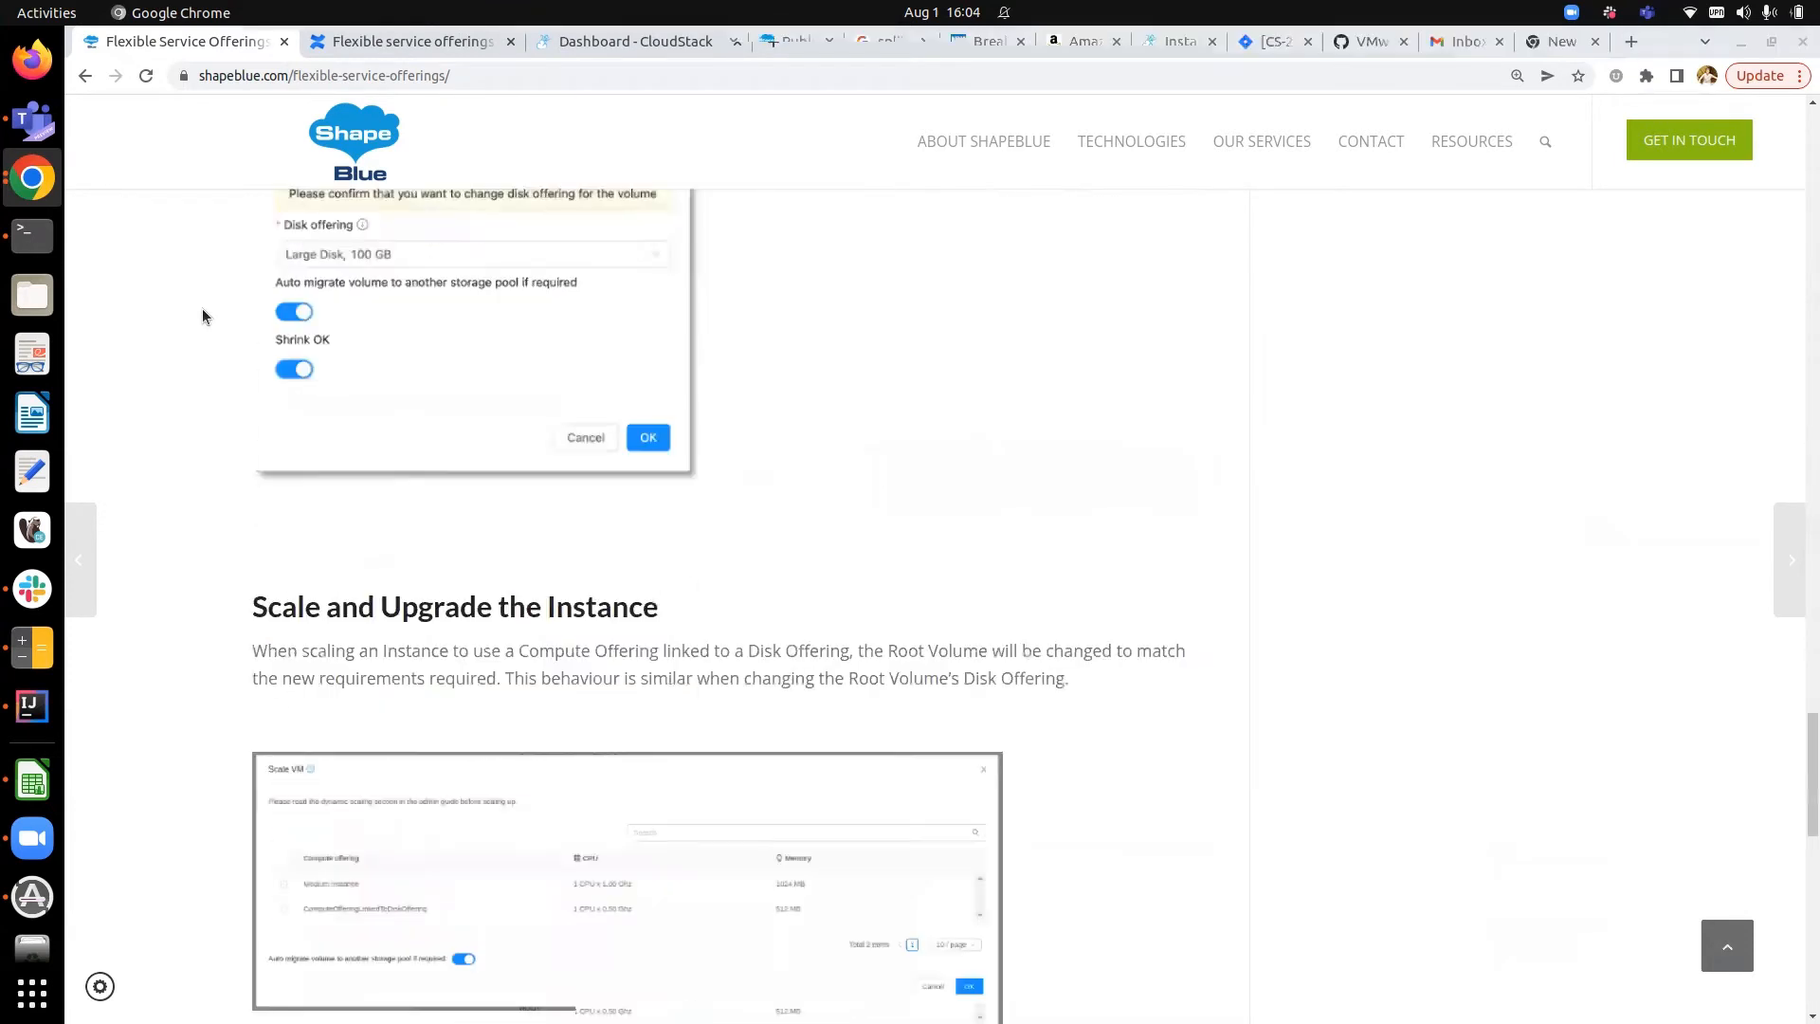
{"action": "scroll", "coordinate": [201, 309], "scroll_direction": "down", "scroll_amount": 2}
{"action": "scroll", "coordinate": [385, 566], "scroll_direction": "down", "scroll_amount": 4}
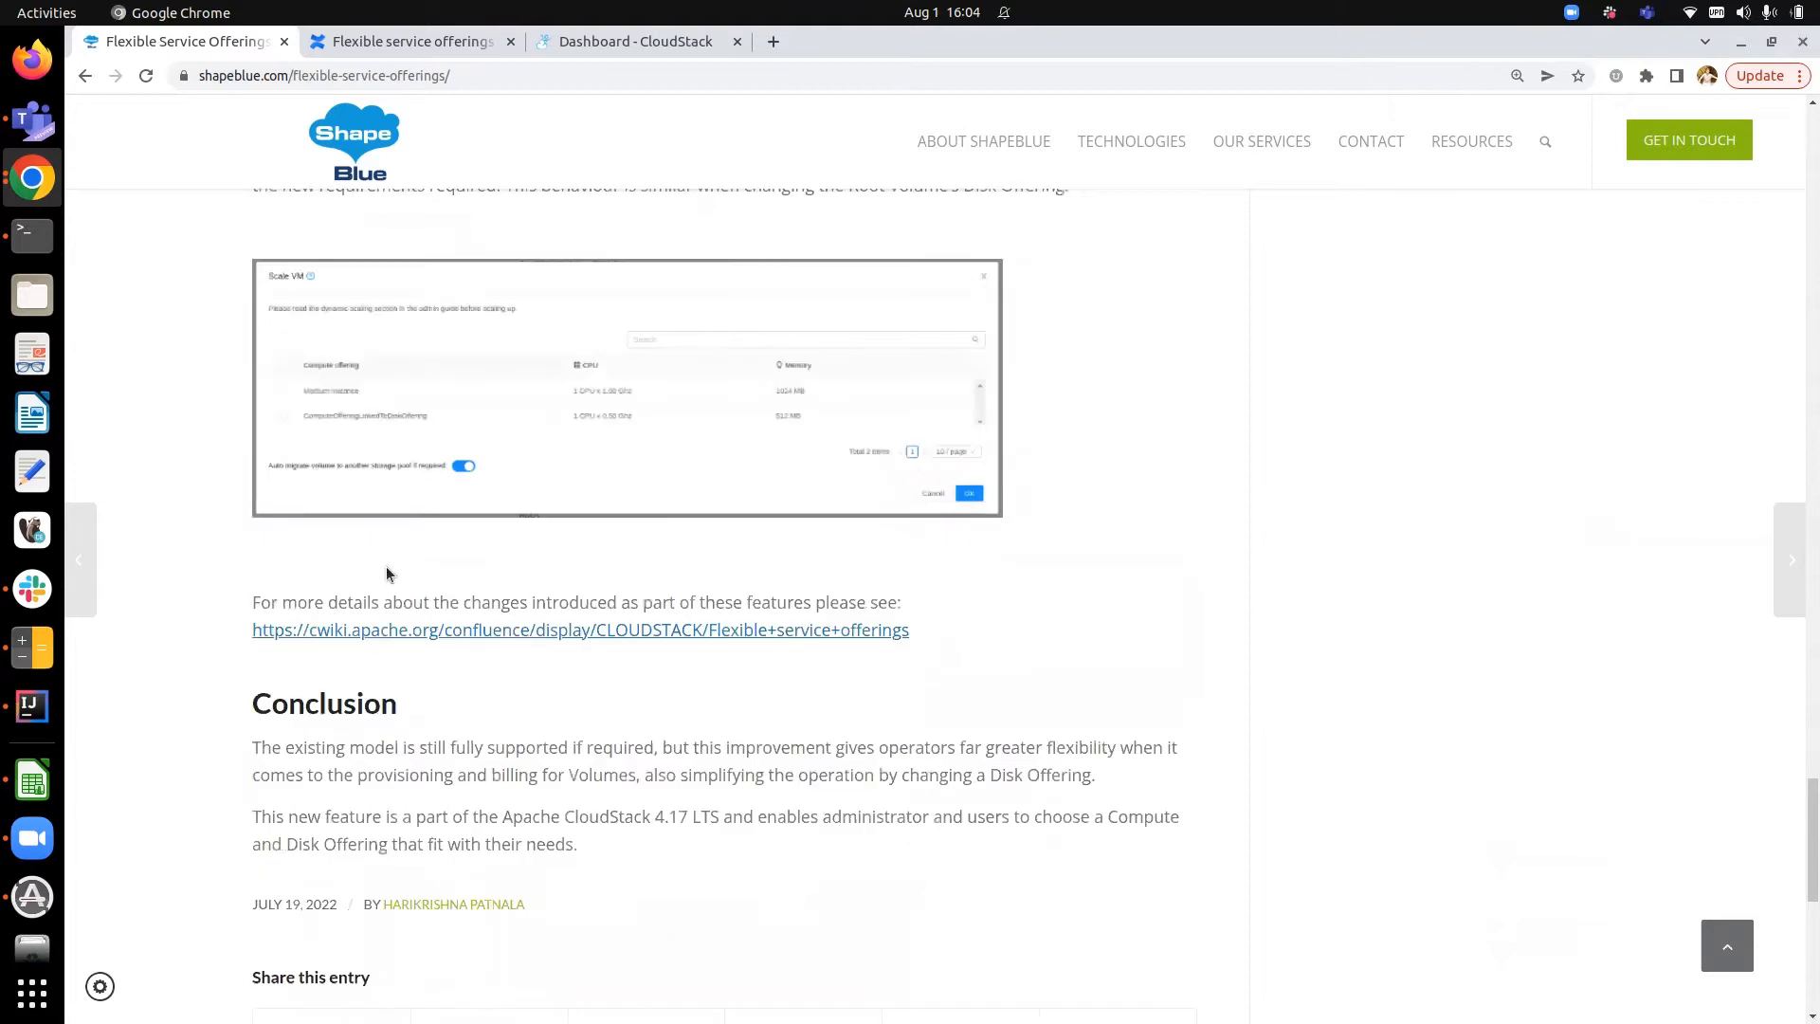
- Switch to the Confluence tab and read the Flexible service offerings design document's introduction and design sections
{"action": "left_click", "coordinate": [405, 50]}
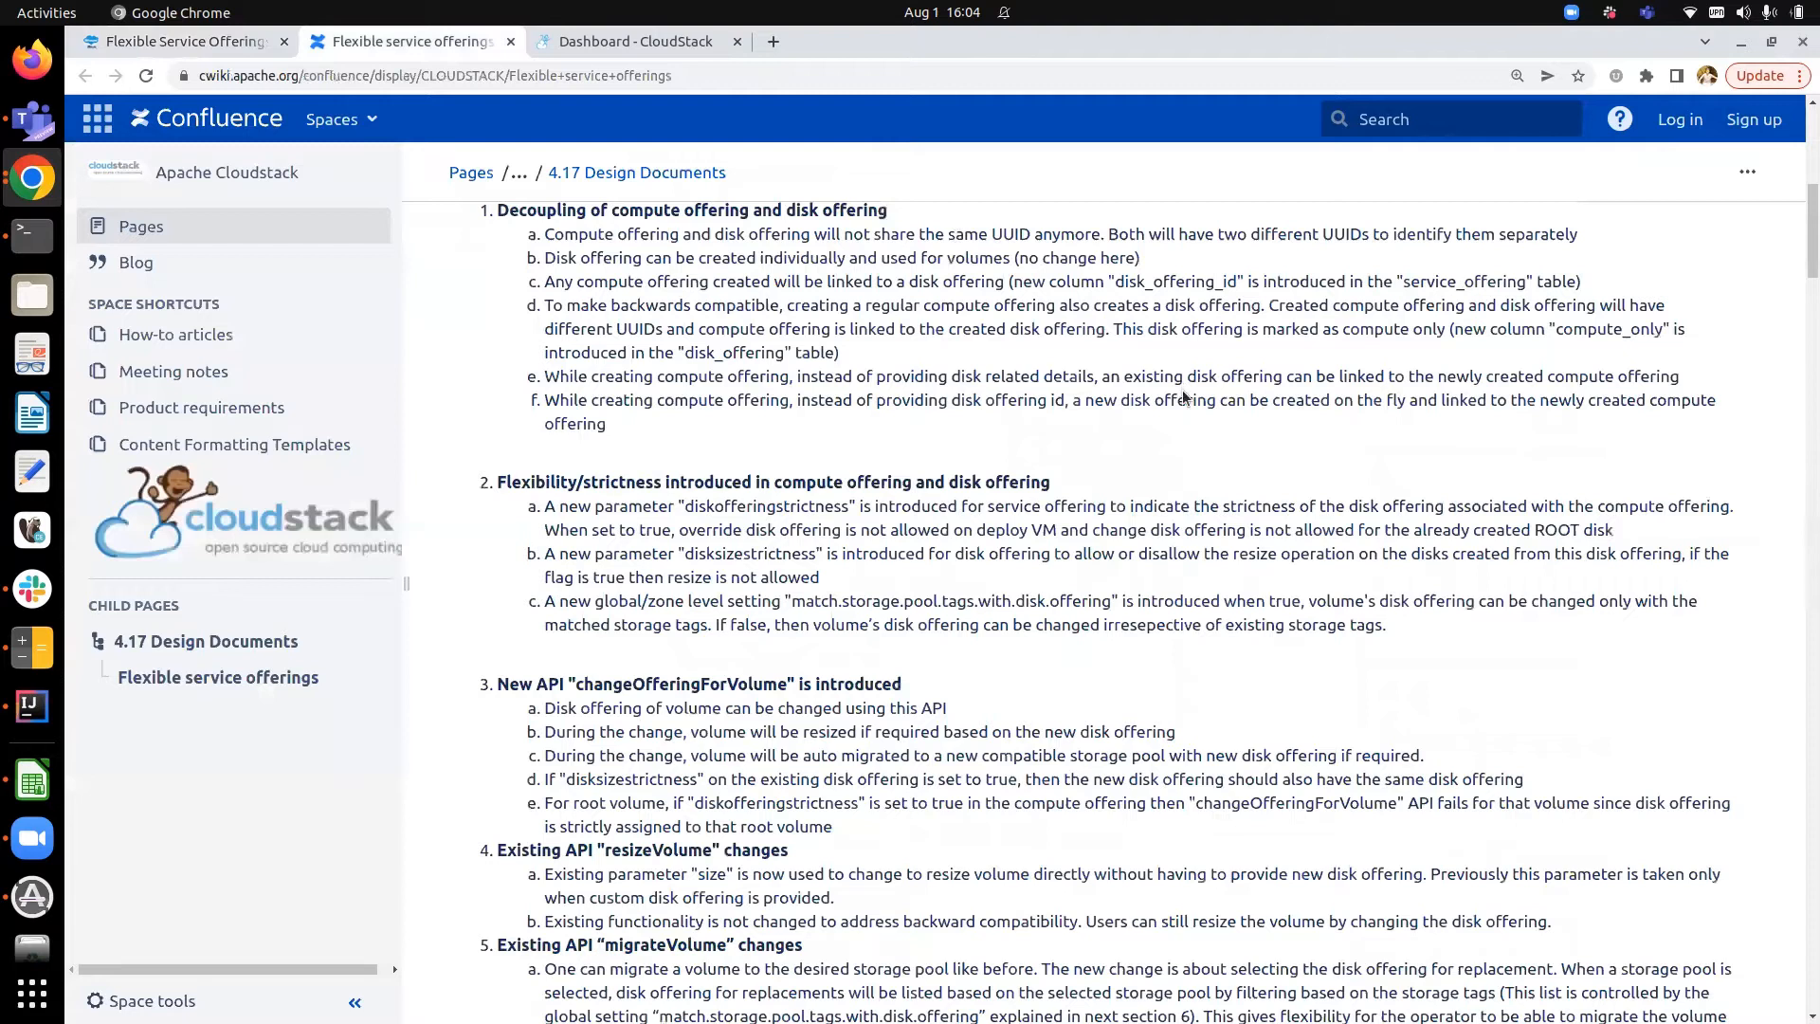
{"action": "scroll", "coordinate": [1181, 390], "scroll_direction": "up", "scroll_amount": 6}
{"action": "scroll", "coordinate": [1181, 389], "scroll_direction": "down", "scroll_amount": 1}
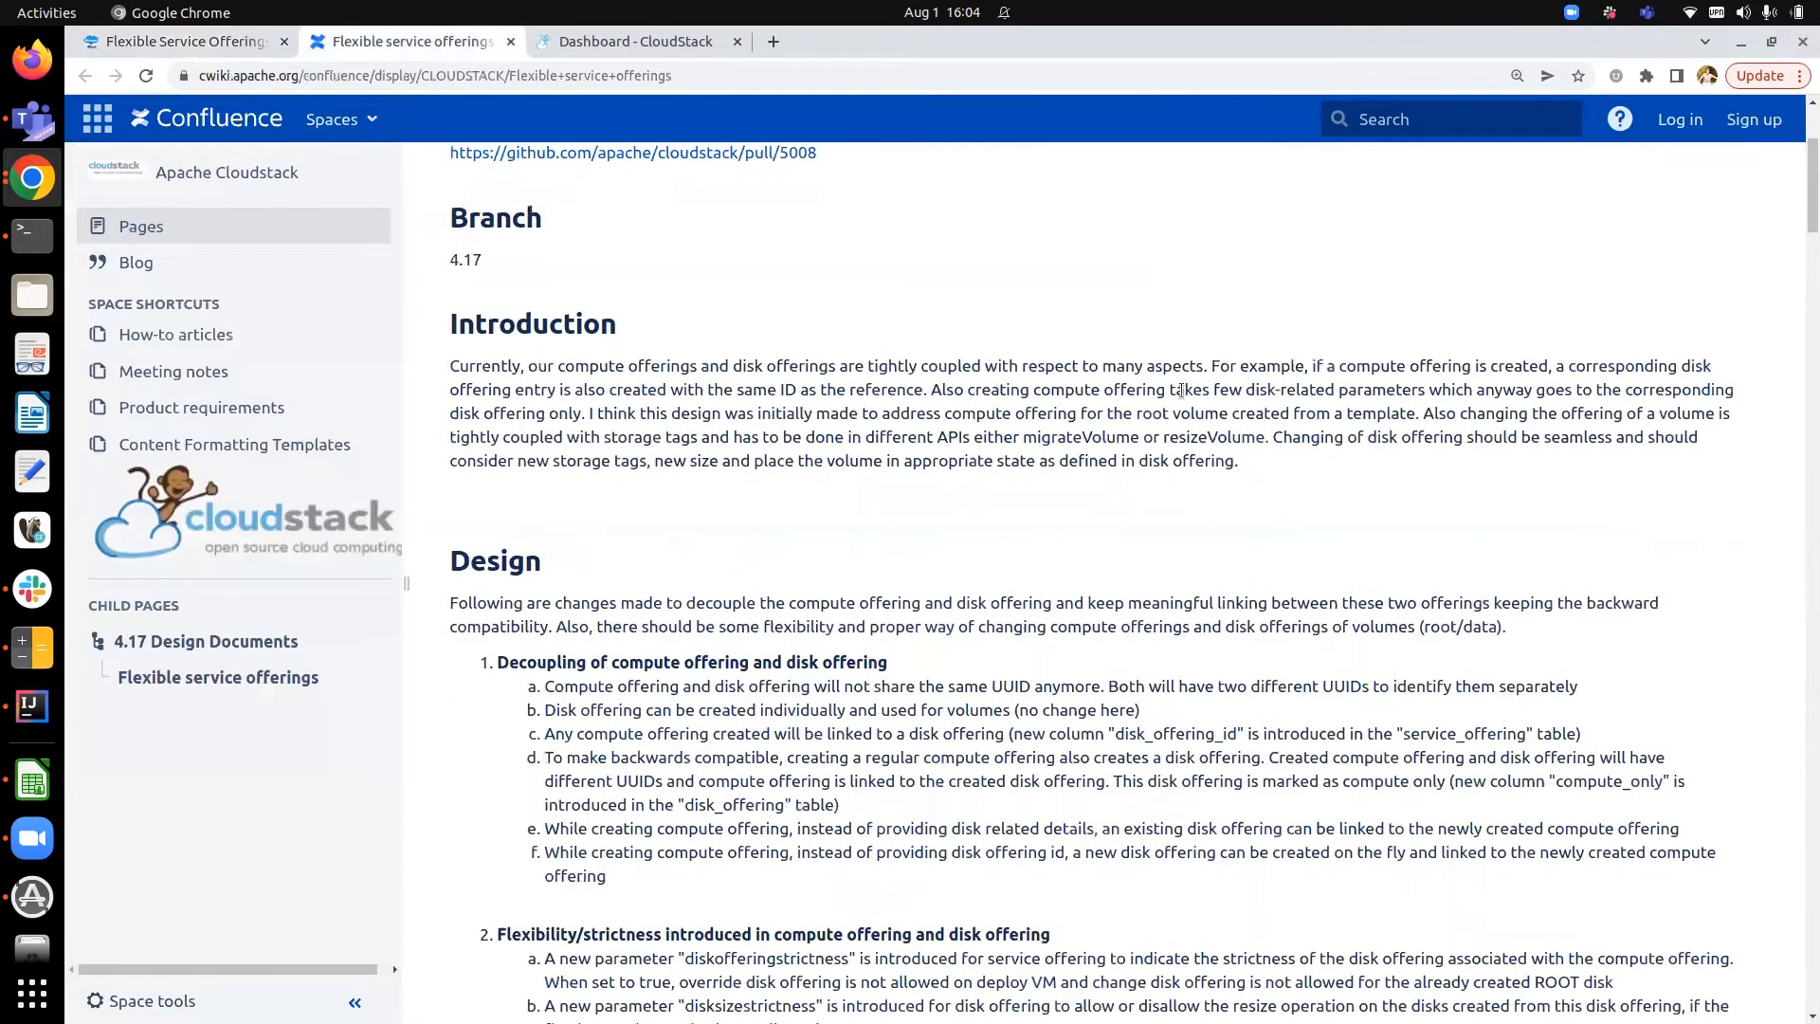
{"action": "scroll", "coordinate": [1181, 389], "scroll_direction": "down", "scroll_amount": 1}
{"action": "scroll", "coordinate": [1066, 406], "scroll_direction": "down", "scroll_amount": 1}
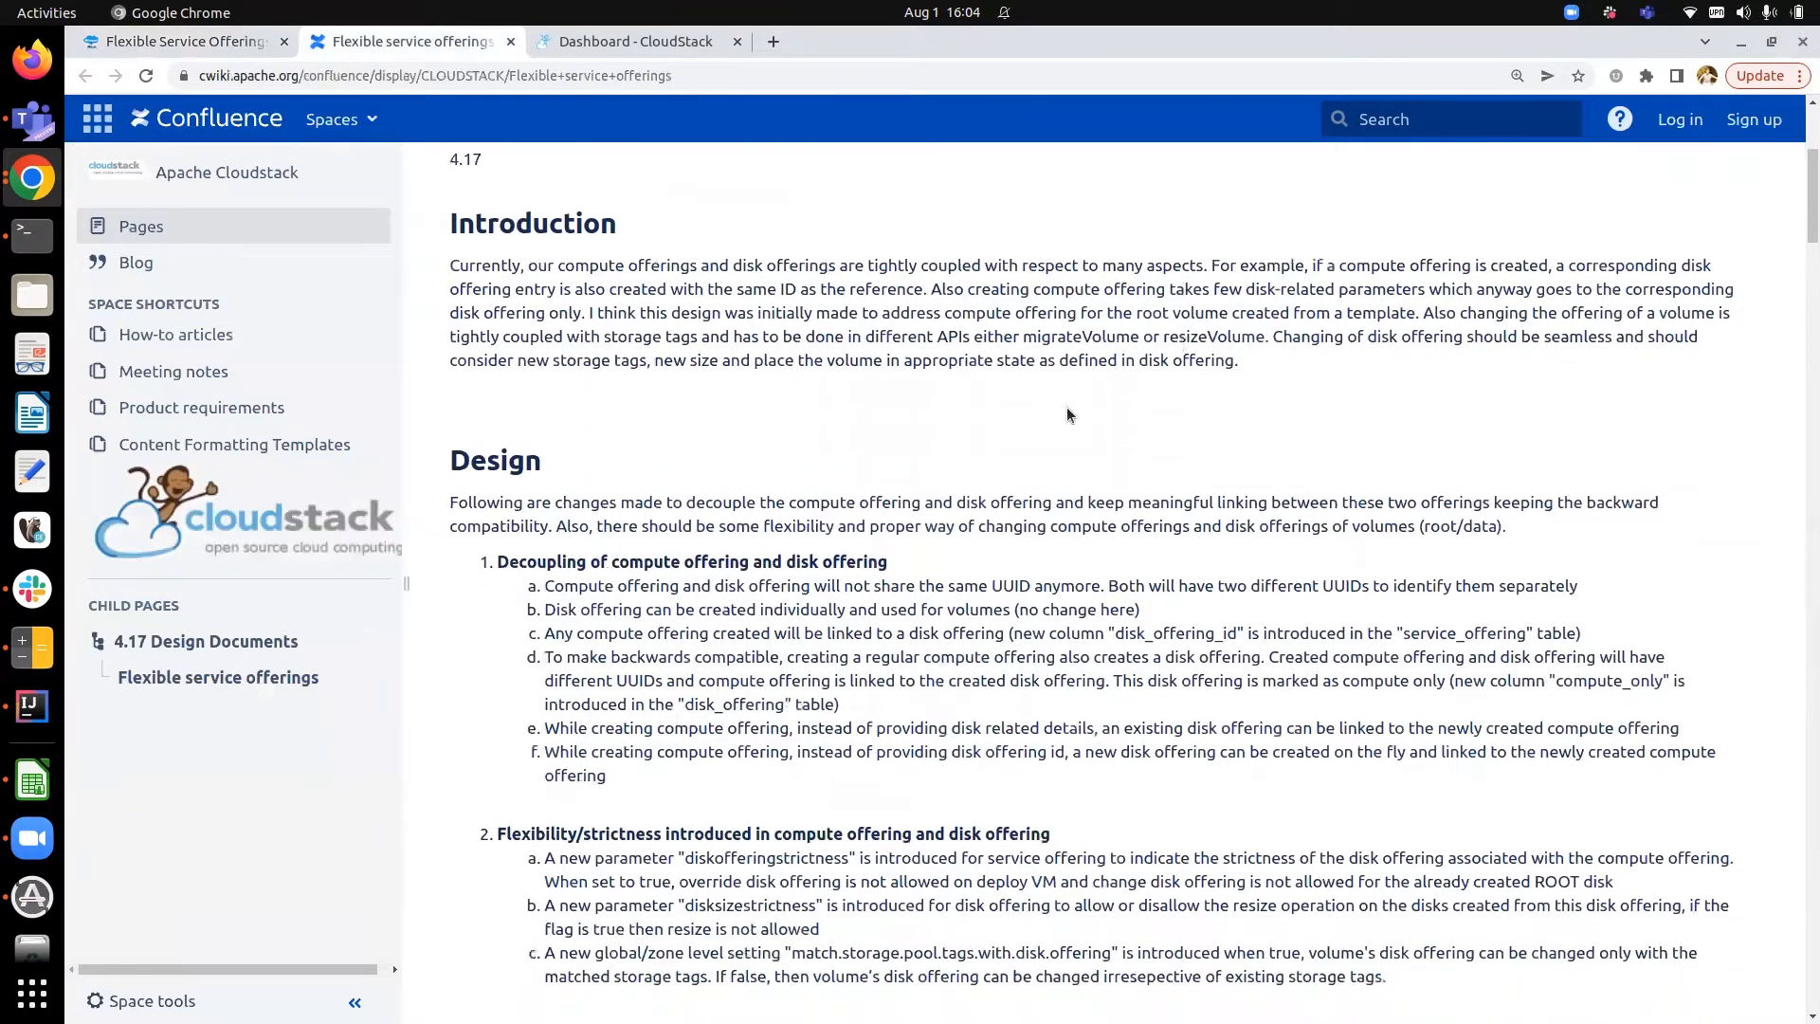
- Return to the blog article tab and scroll further through it
{"action": "left_click", "coordinate": [237, 42]}
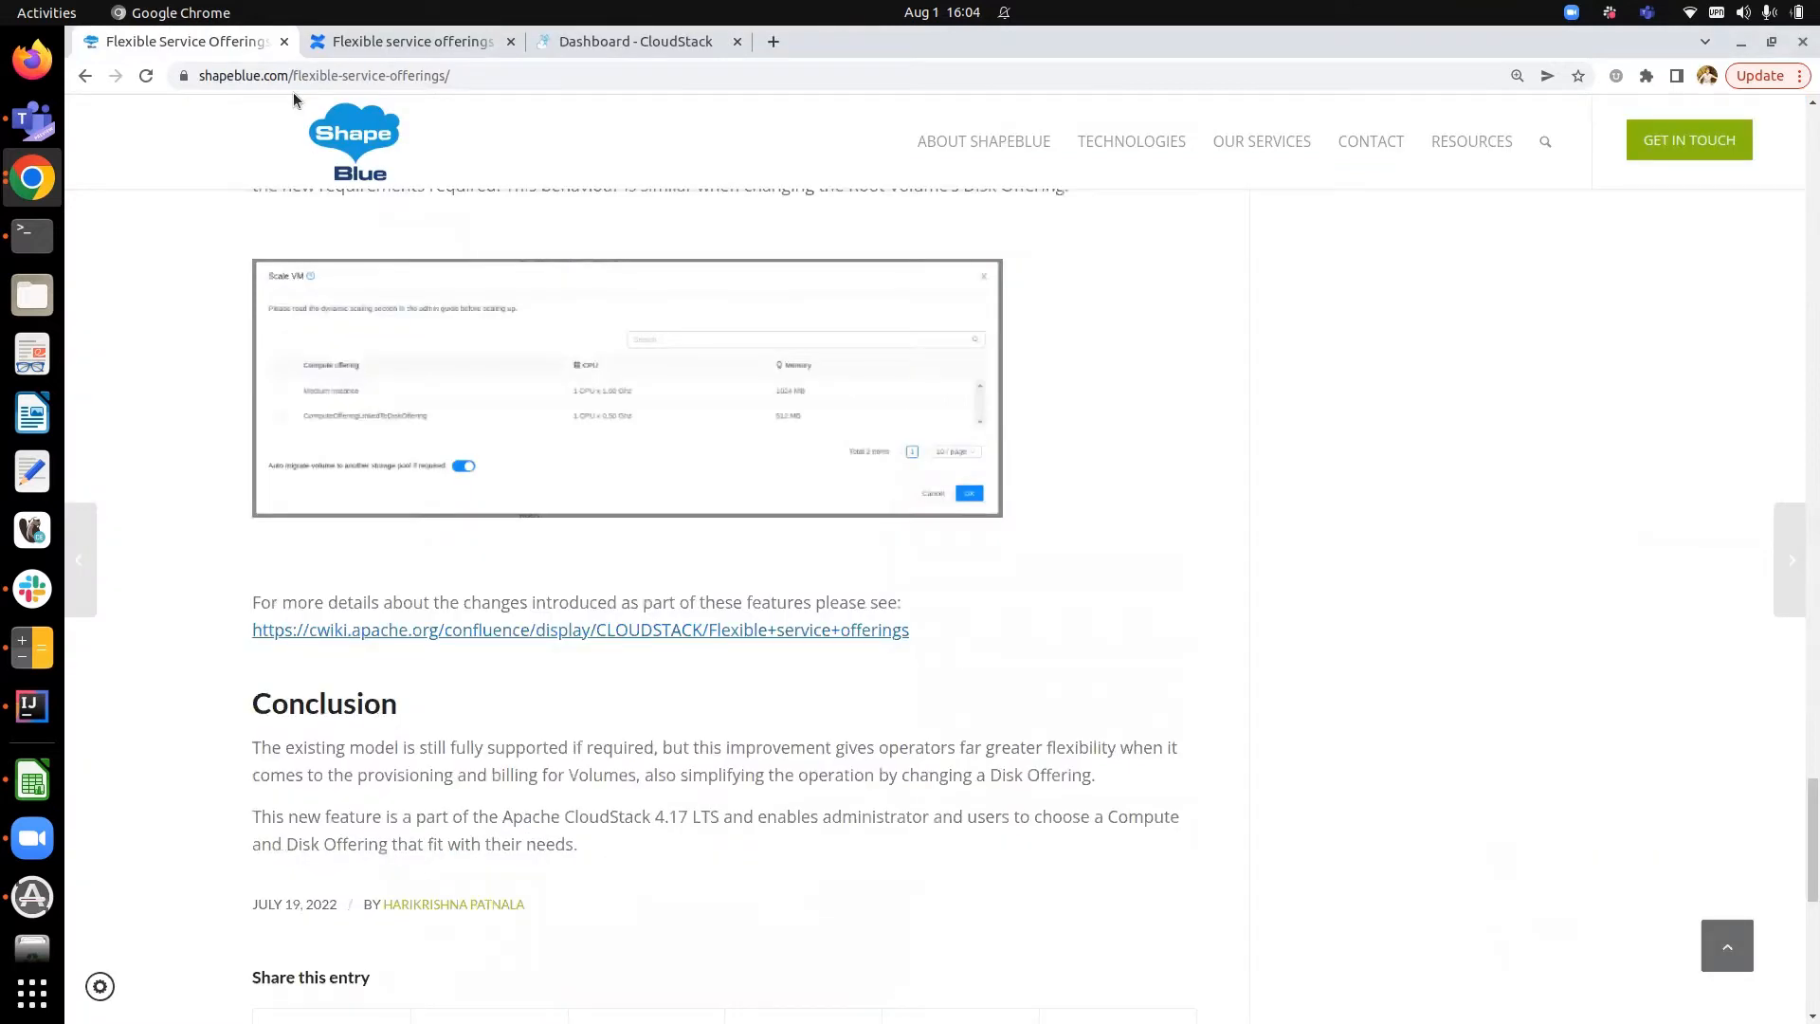
{"action": "left_click_drag", "start_coordinate": [1804, 815], "coordinate": [1801, 244]}
{"action": "scroll", "coordinate": [1009, 410], "scroll_direction": "down", "scroll_amount": 2}
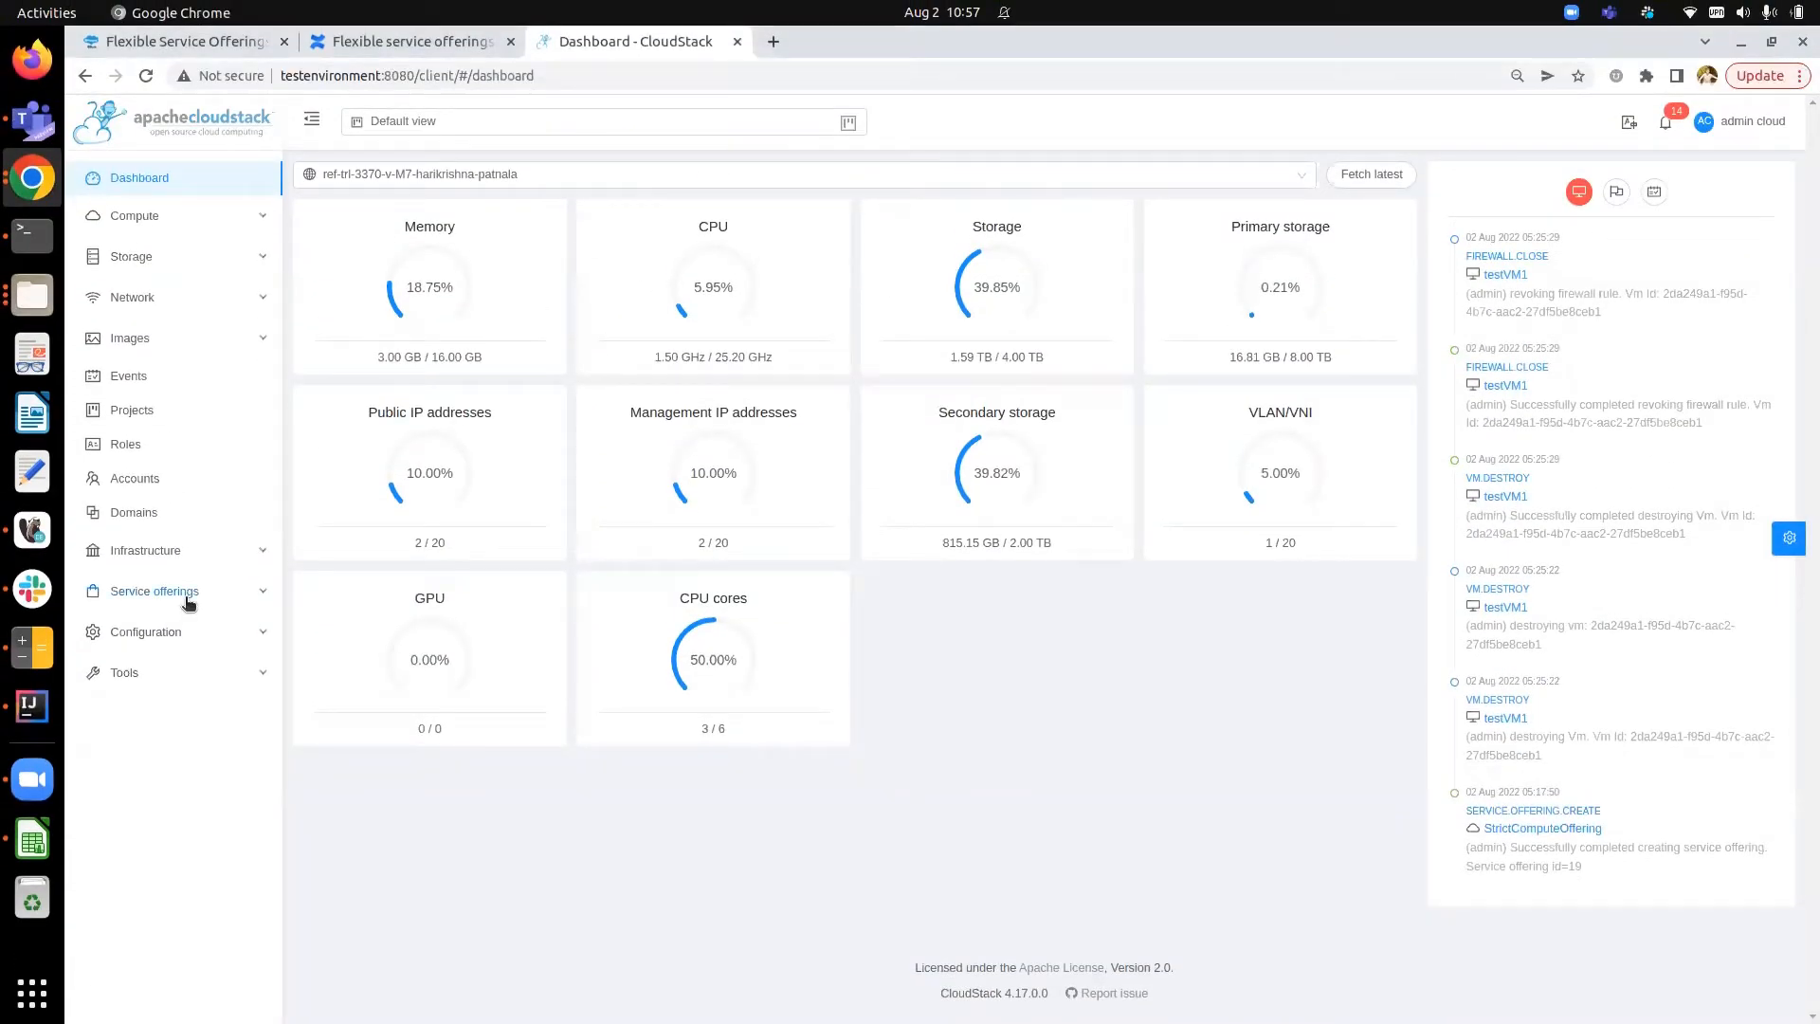
- Open the Compute offerings list under Service offerings and start adding a new compute offering
{"action": "left_click", "coordinate": [186, 596]}
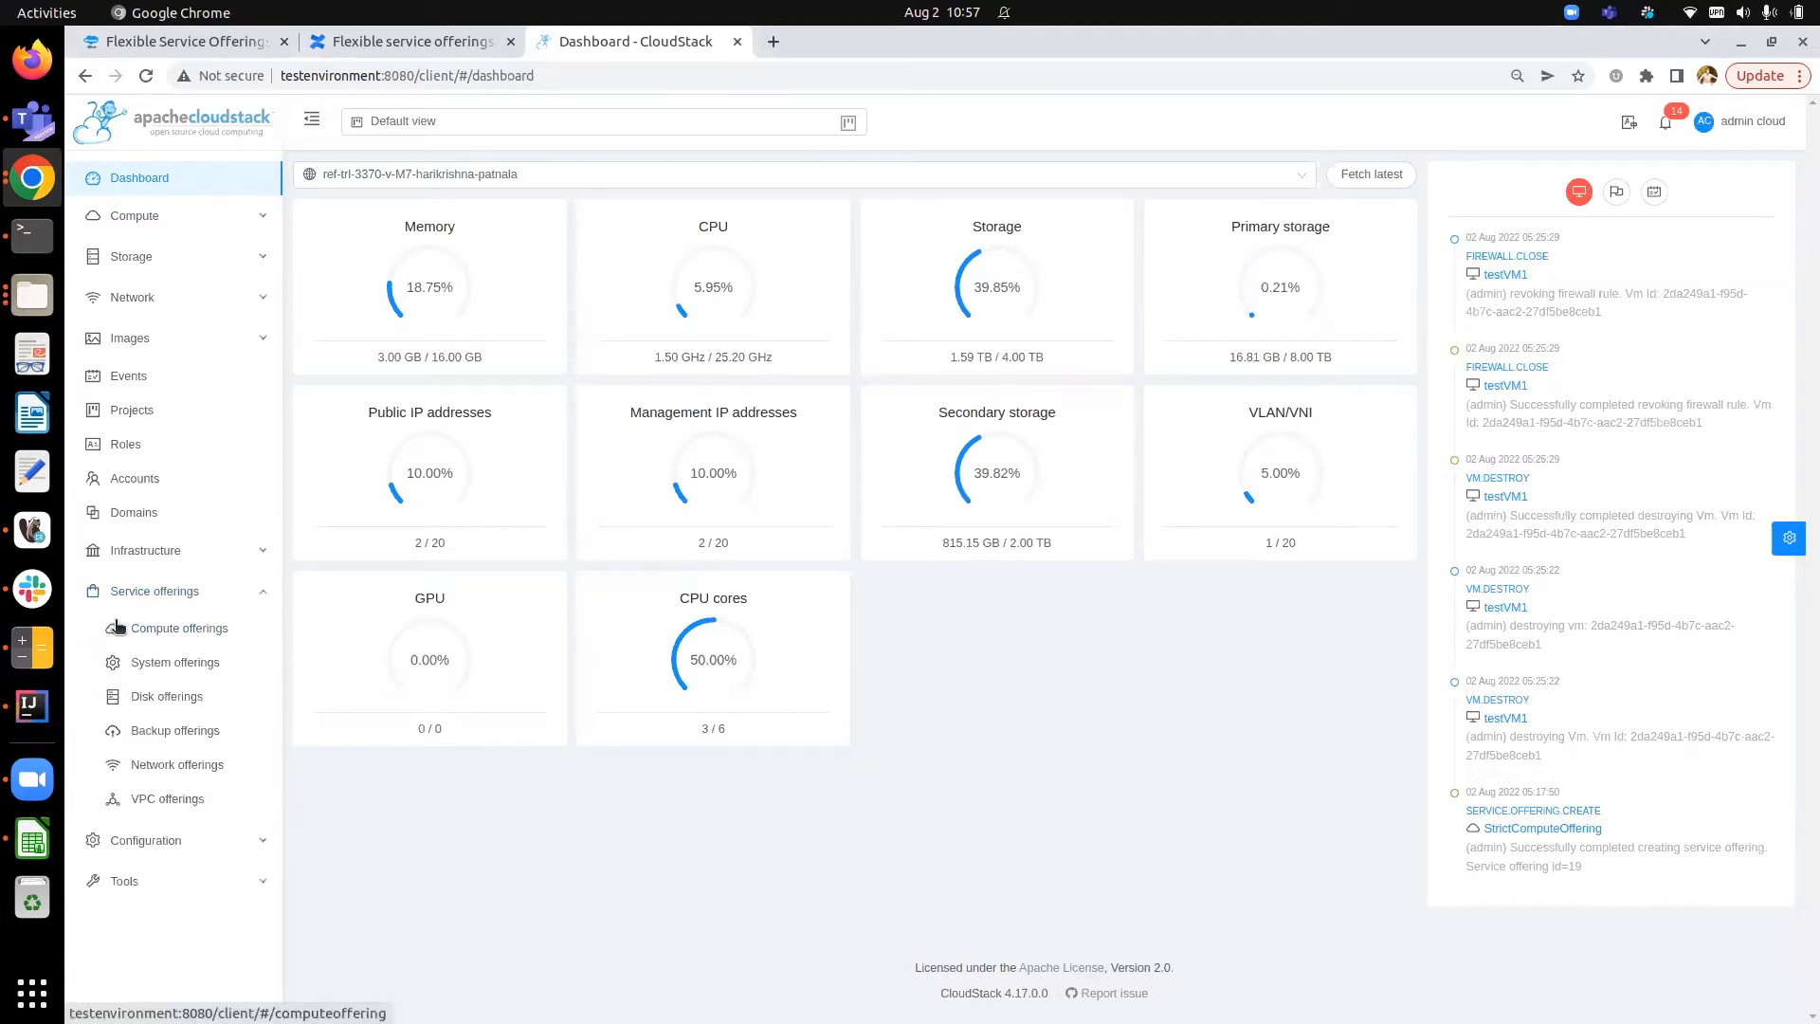
{"action": "left_click", "coordinate": [163, 628]}
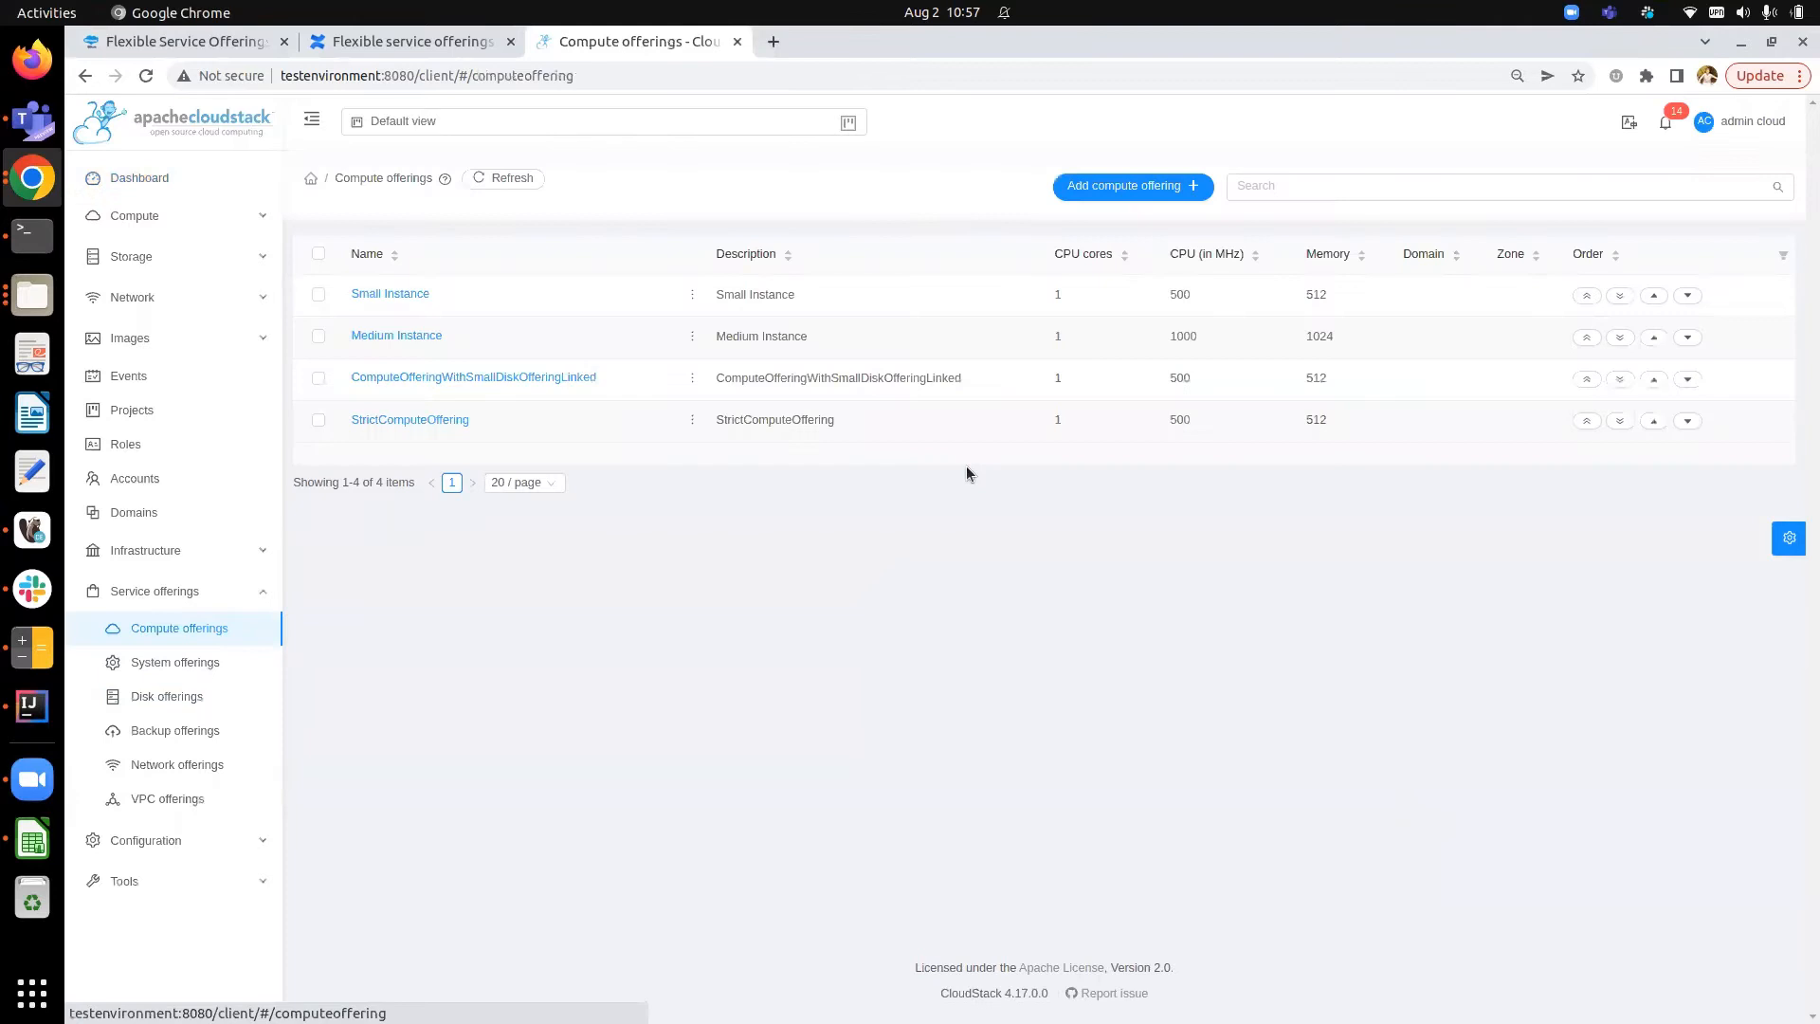
{"action": "left_click", "coordinate": [1121, 187]}
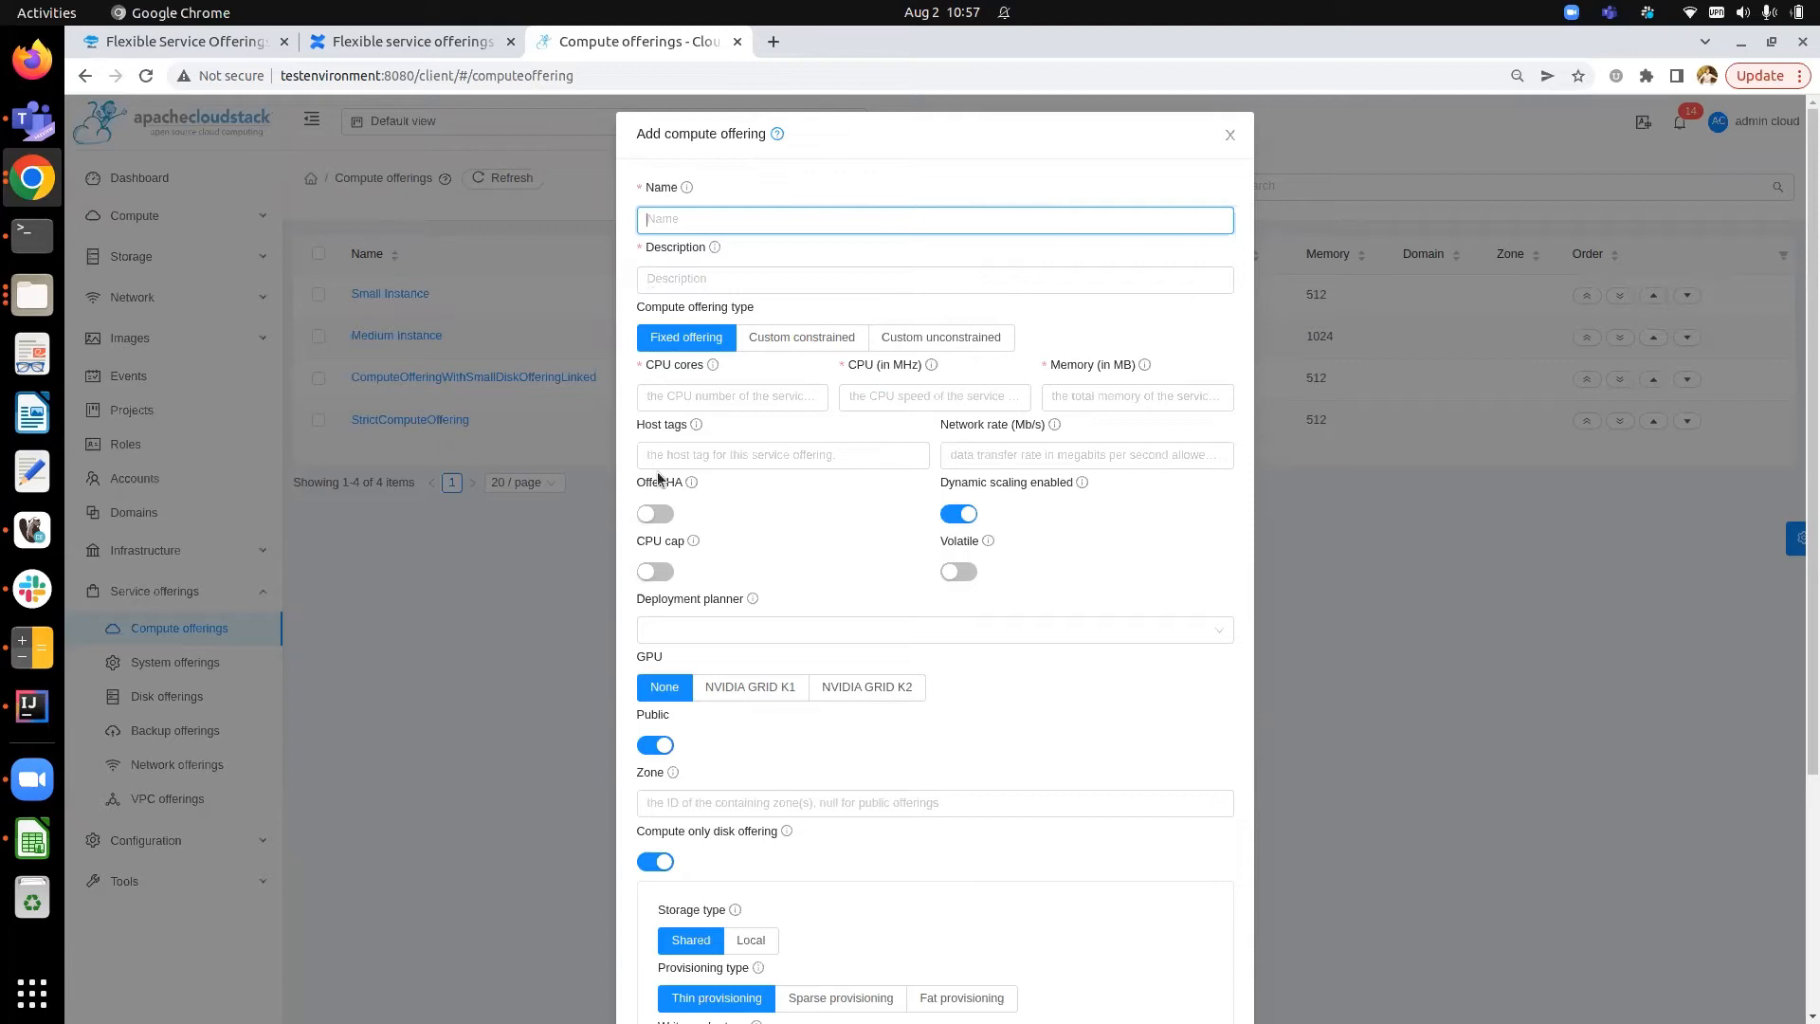
- Review the fields of the Add compute offering form, including the compute-only disk offering options
{"action": "scroll", "coordinate": [664, 503], "scroll_direction": "down", "scroll_amount": 4}
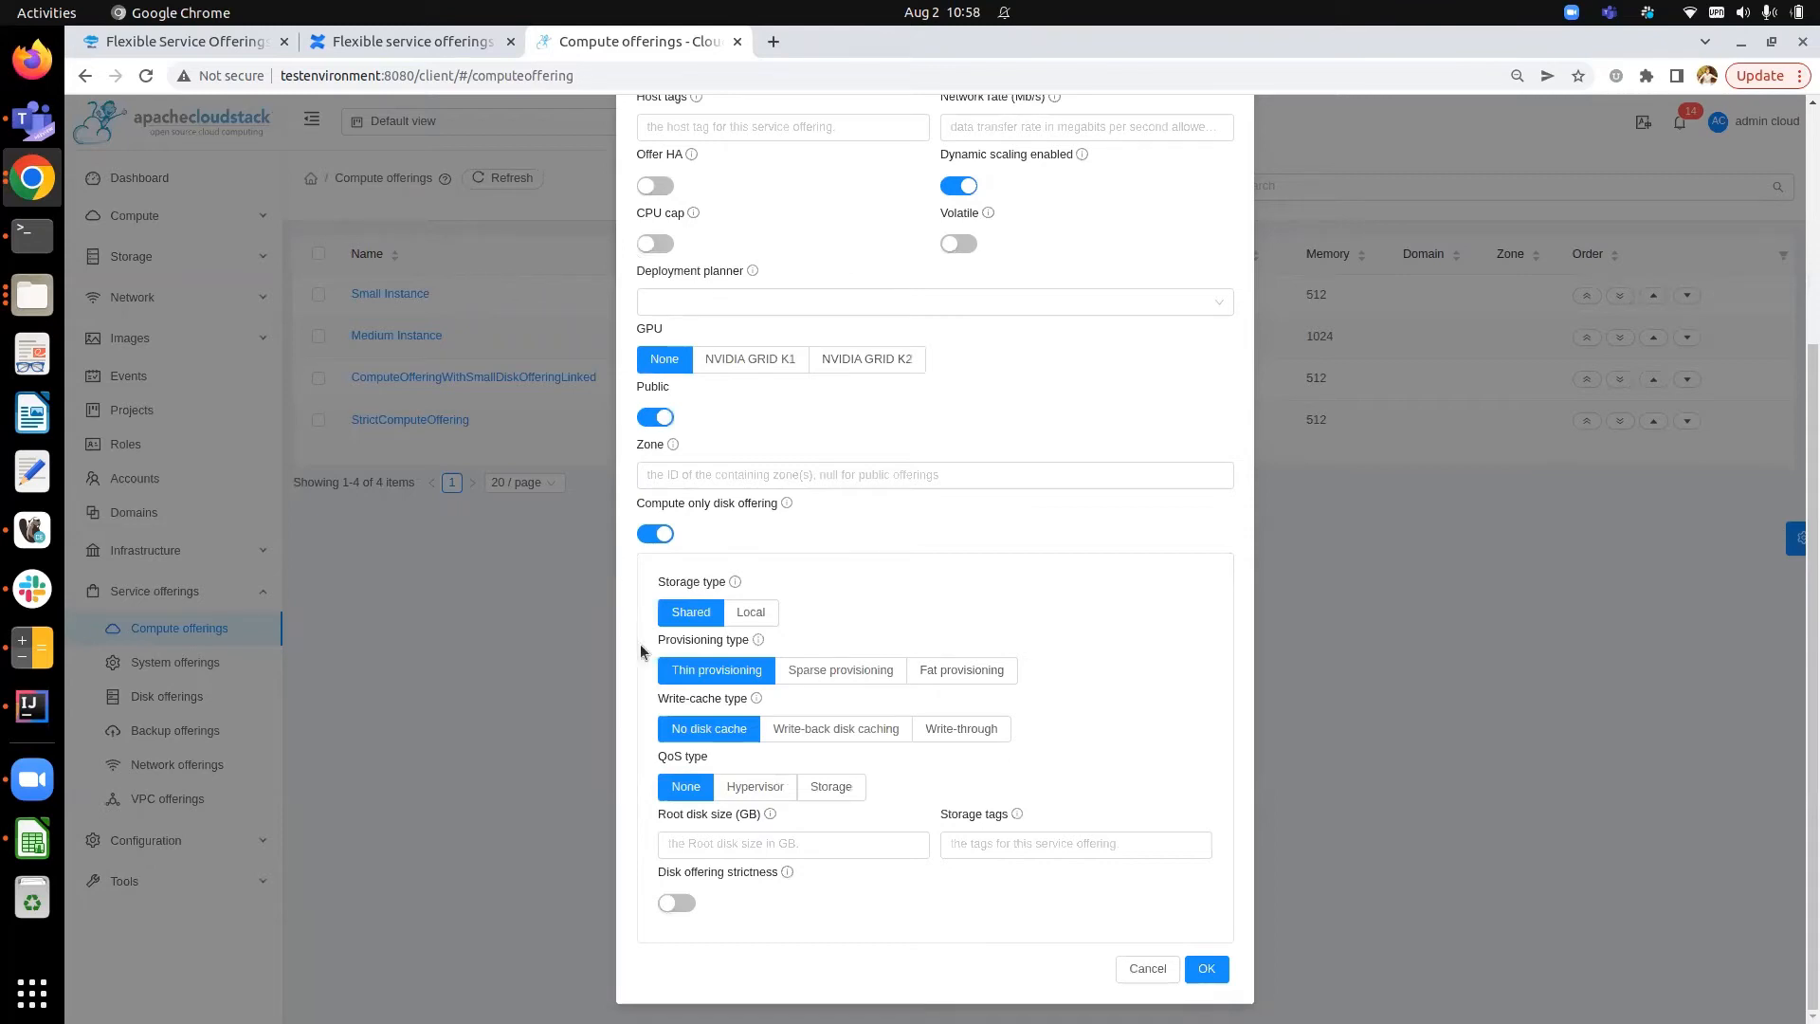
{"action": "scroll", "coordinate": [862, 567], "scroll_direction": "up", "scroll_amount": 1}
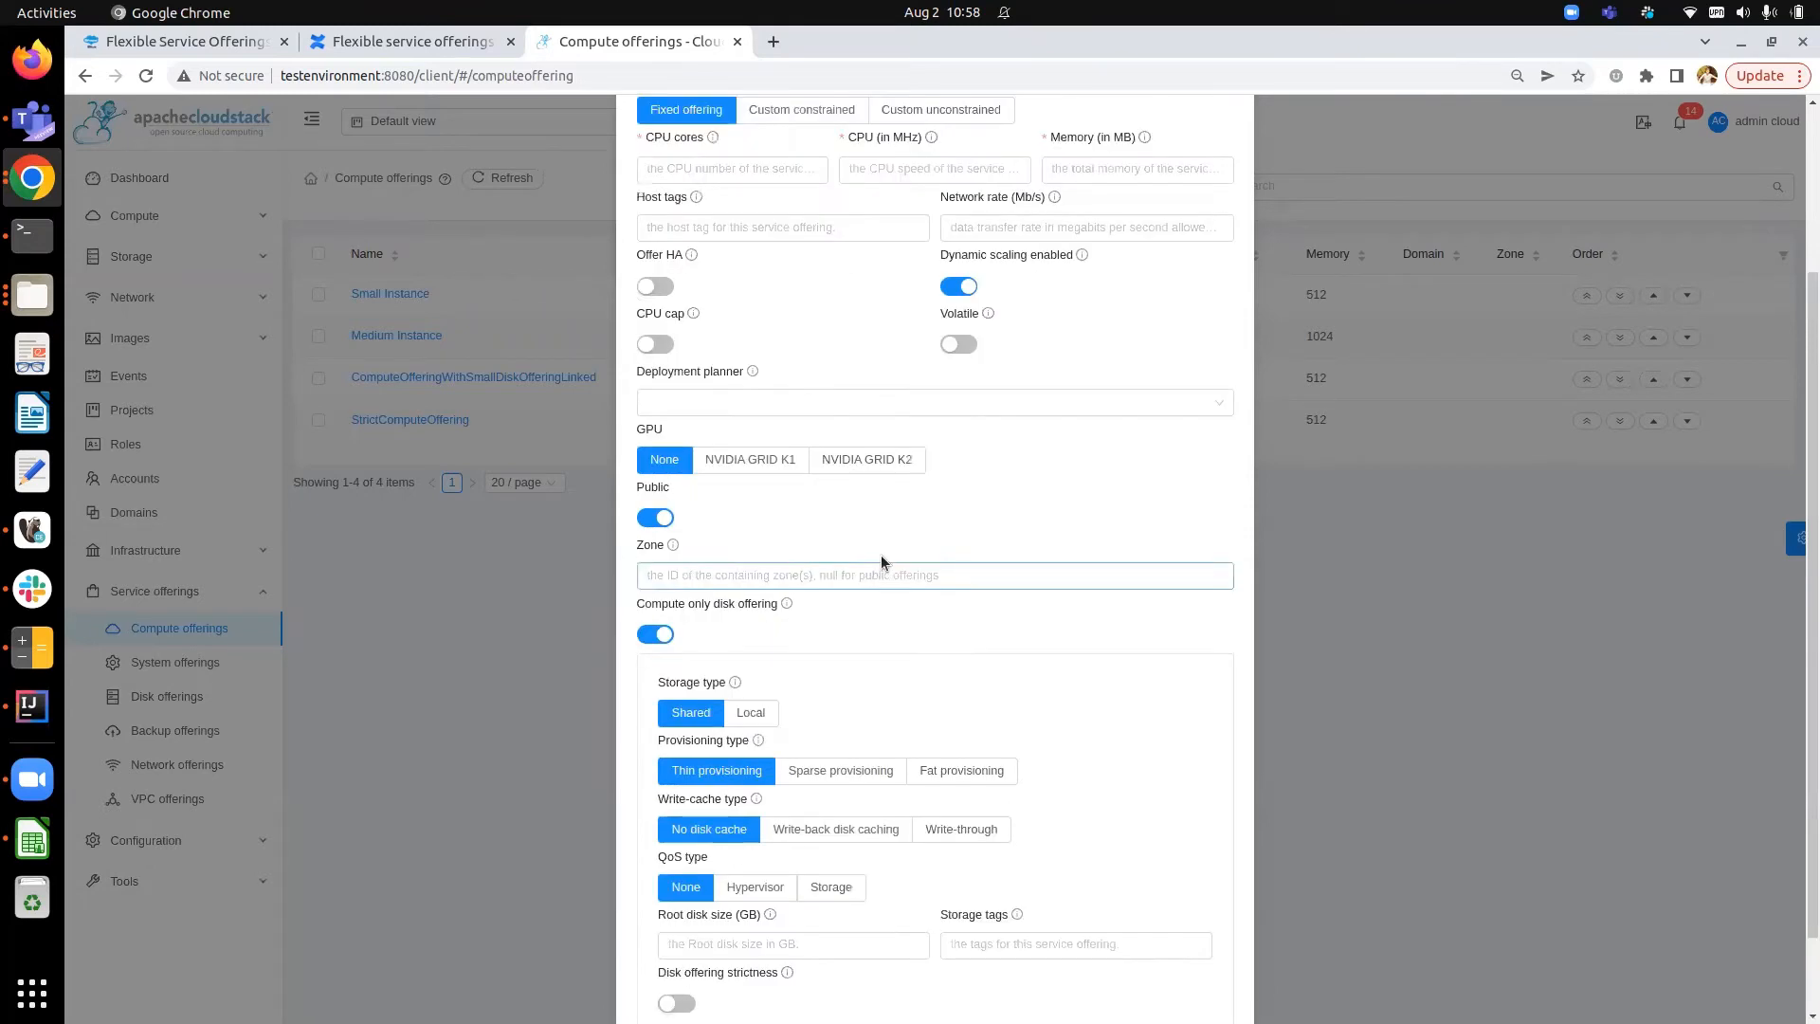
{"action": "scroll", "coordinate": [880, 555], "scroll_direction": "up", "scroll_amount": 3}
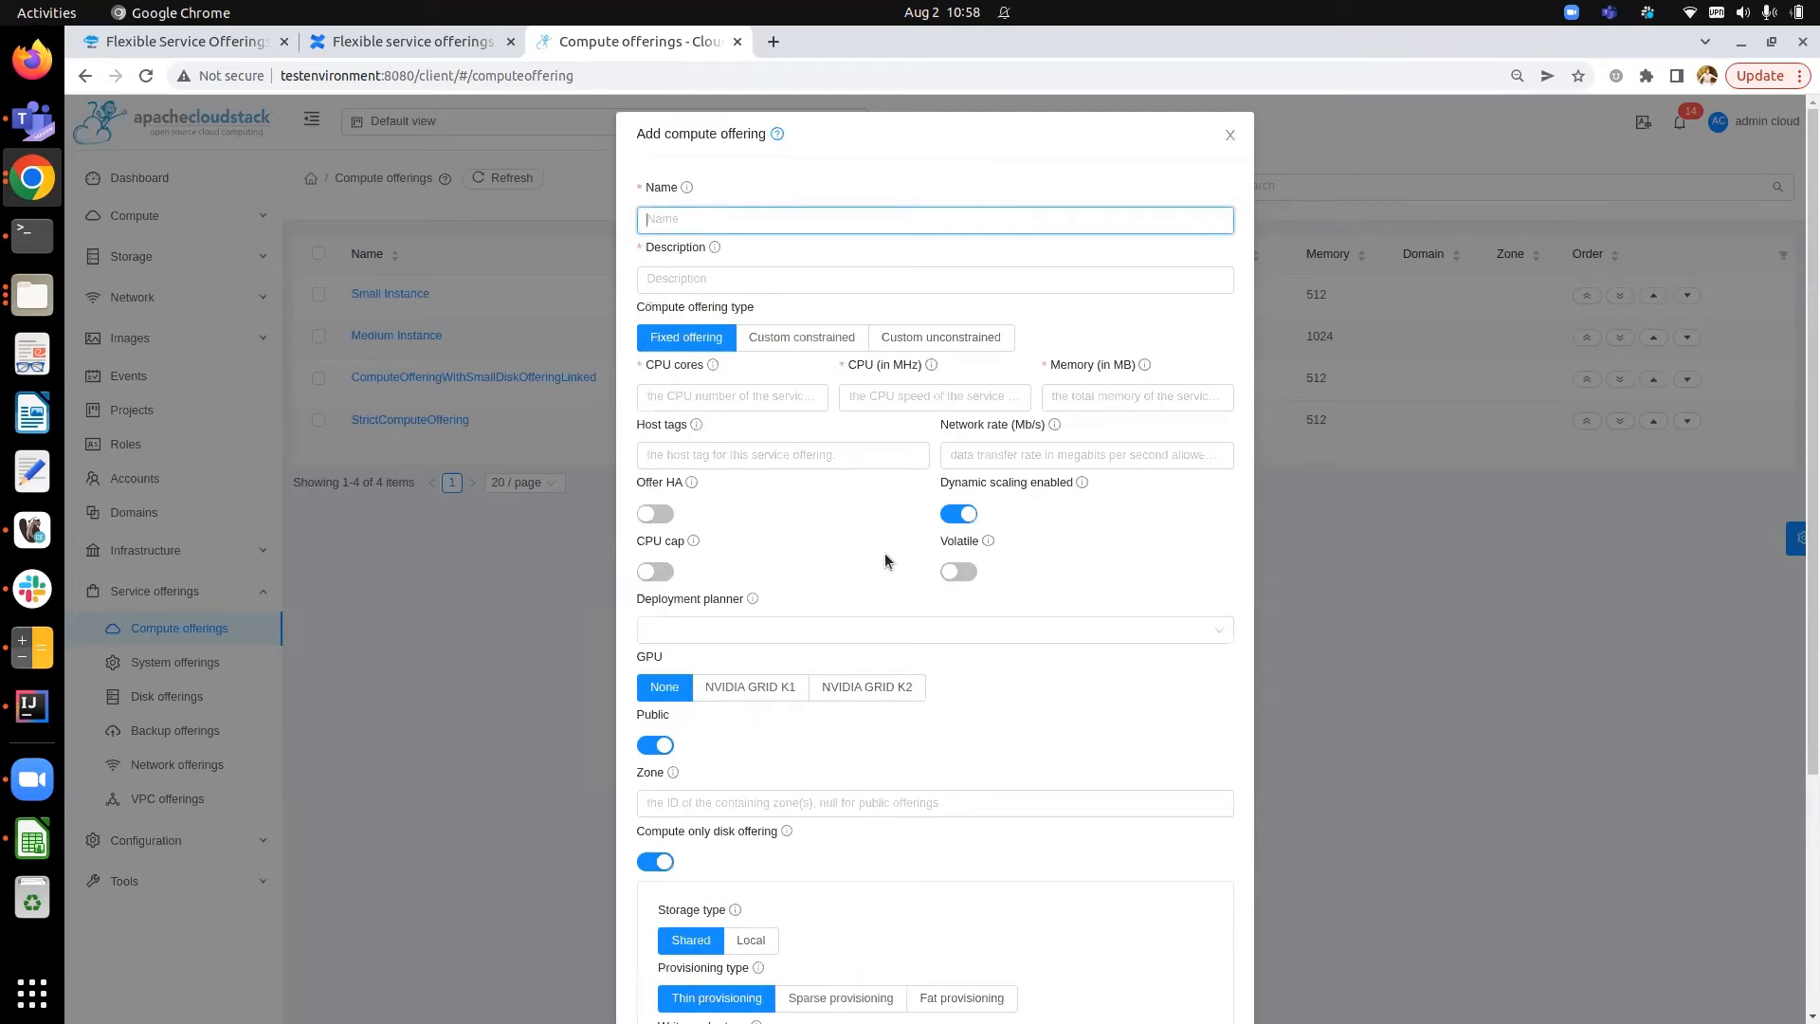
{"action": "scroll", "coordinate": [885, 557], "scroll_direction": "down", "scroll_amount": 2}
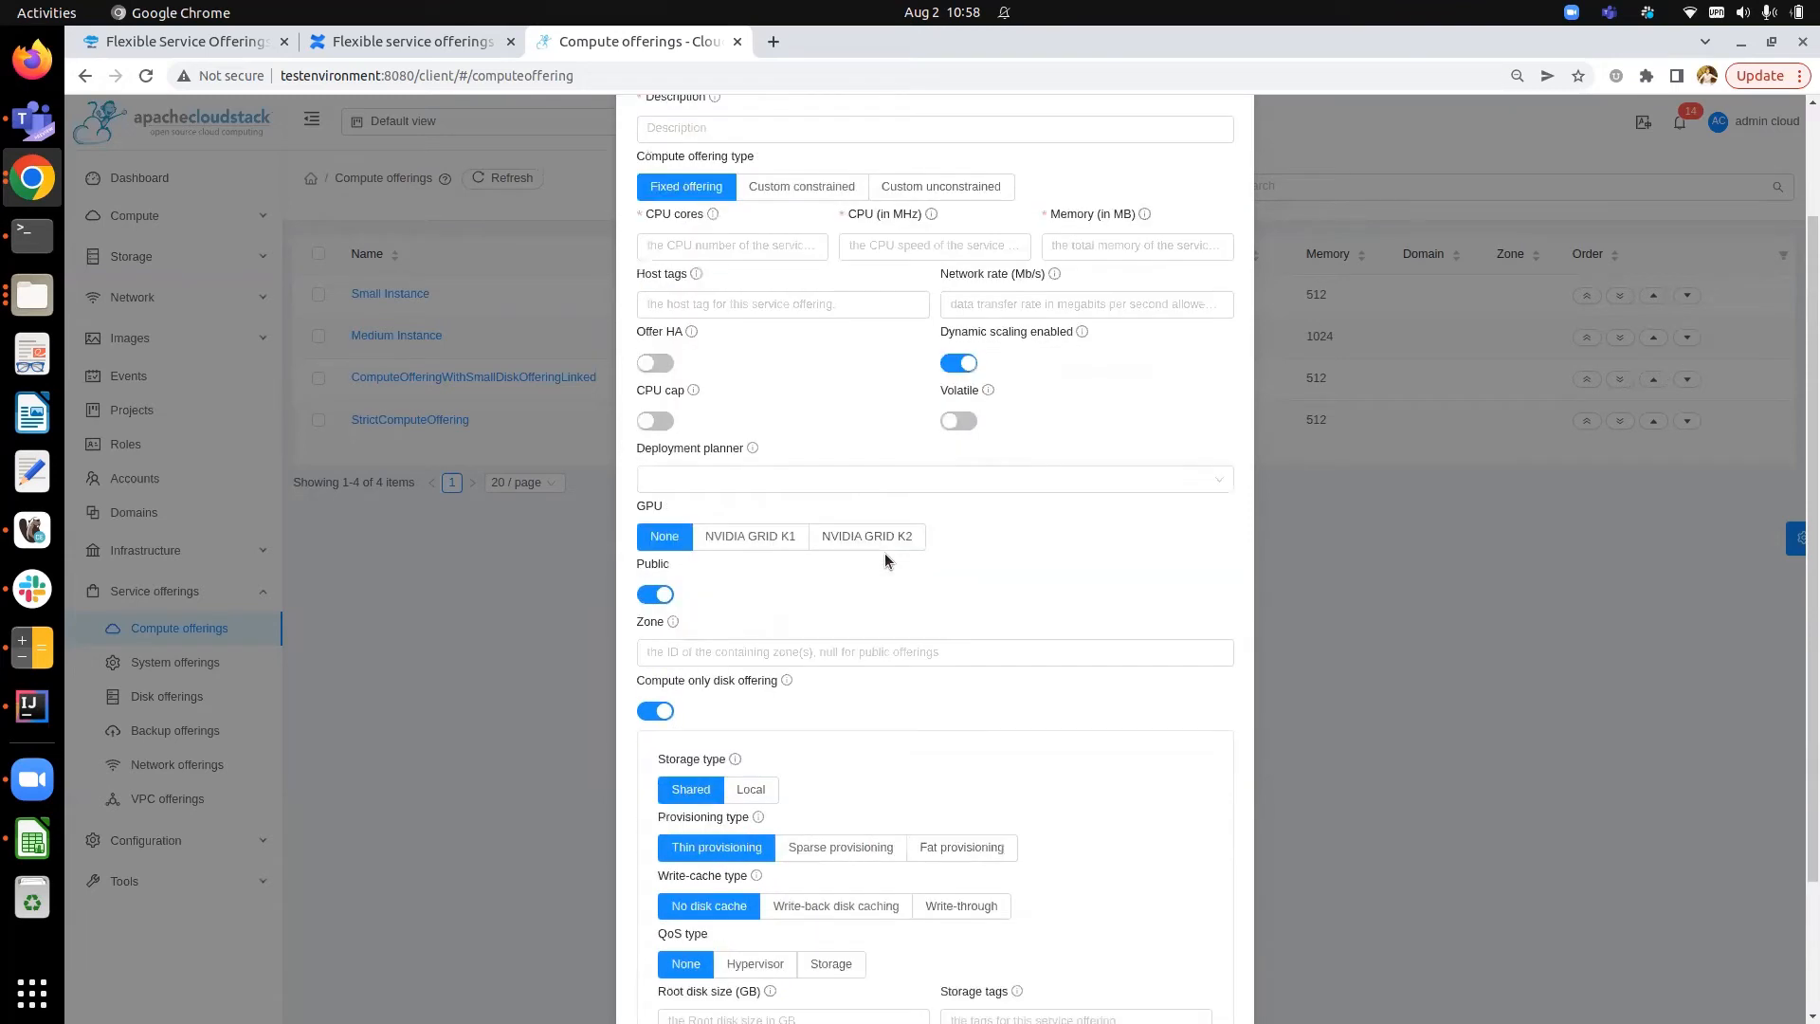
{"action": "scroll", "coordinate": [884, 553], "scroll_direction": "down", "scroll_amount": 2}
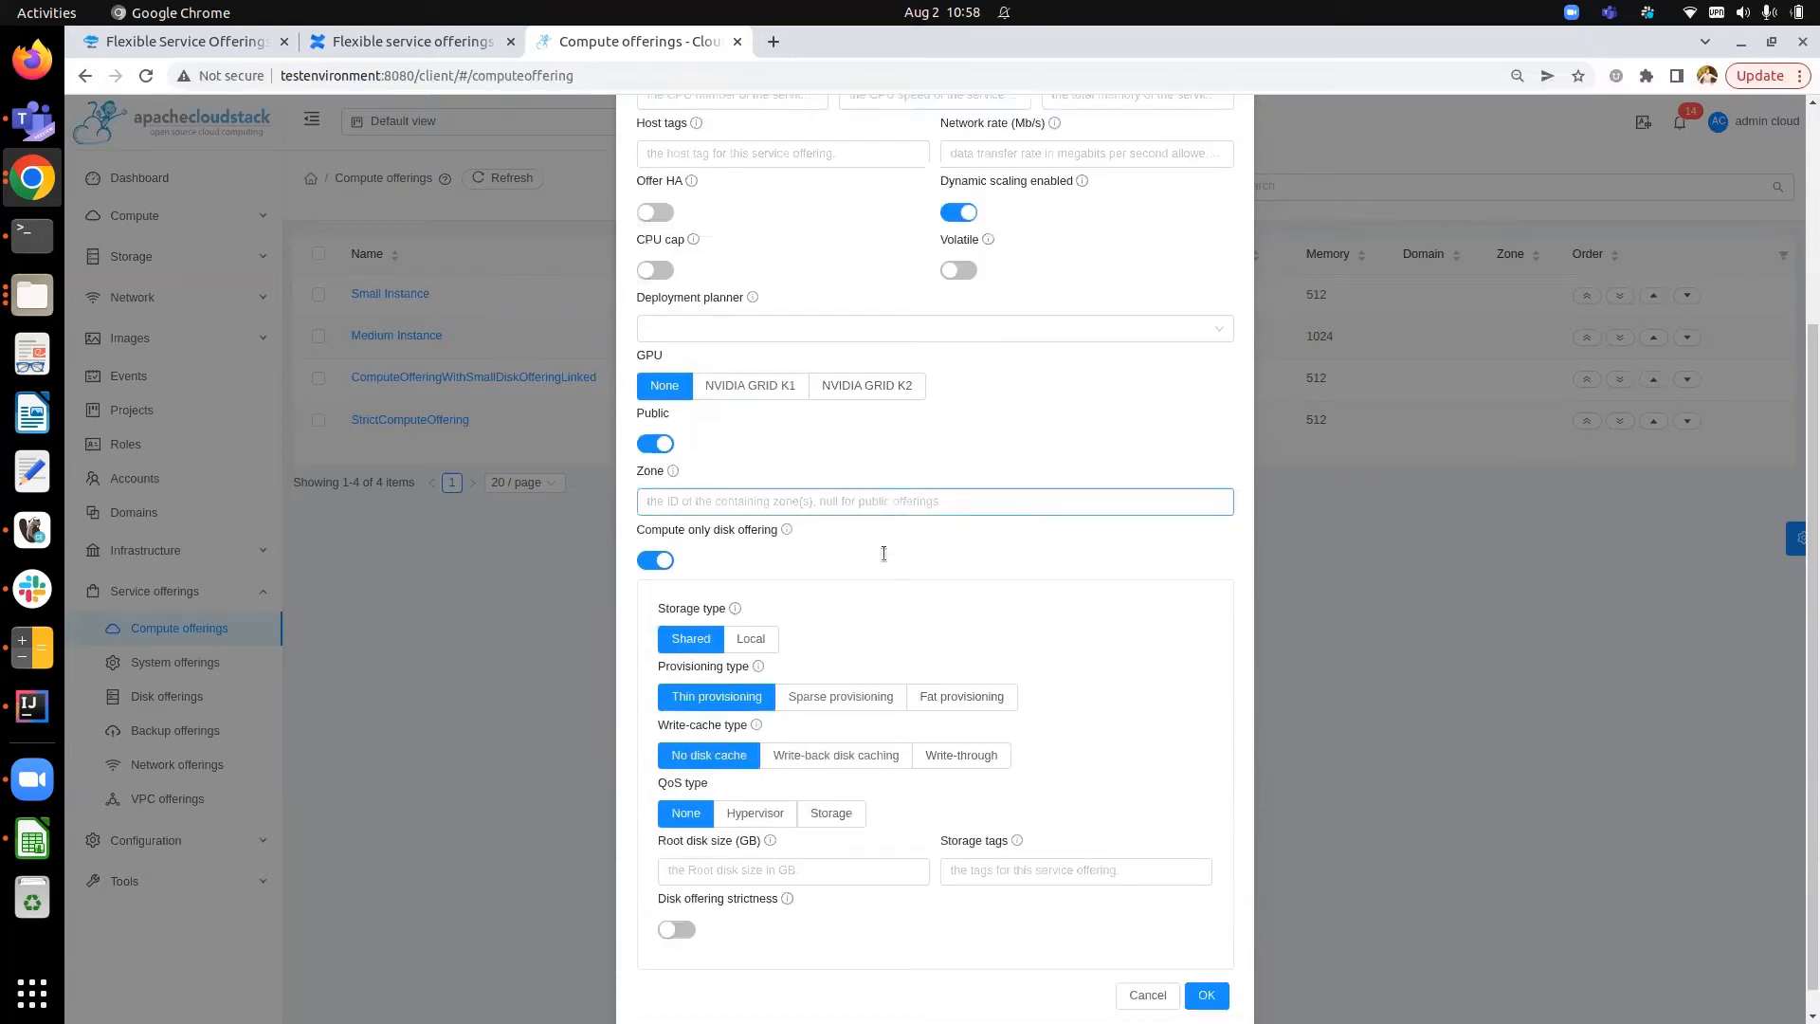
{"action": "scroll", "coordinate": [1020, 276], "scroll_direction": "up", "scroll_amount": 3}
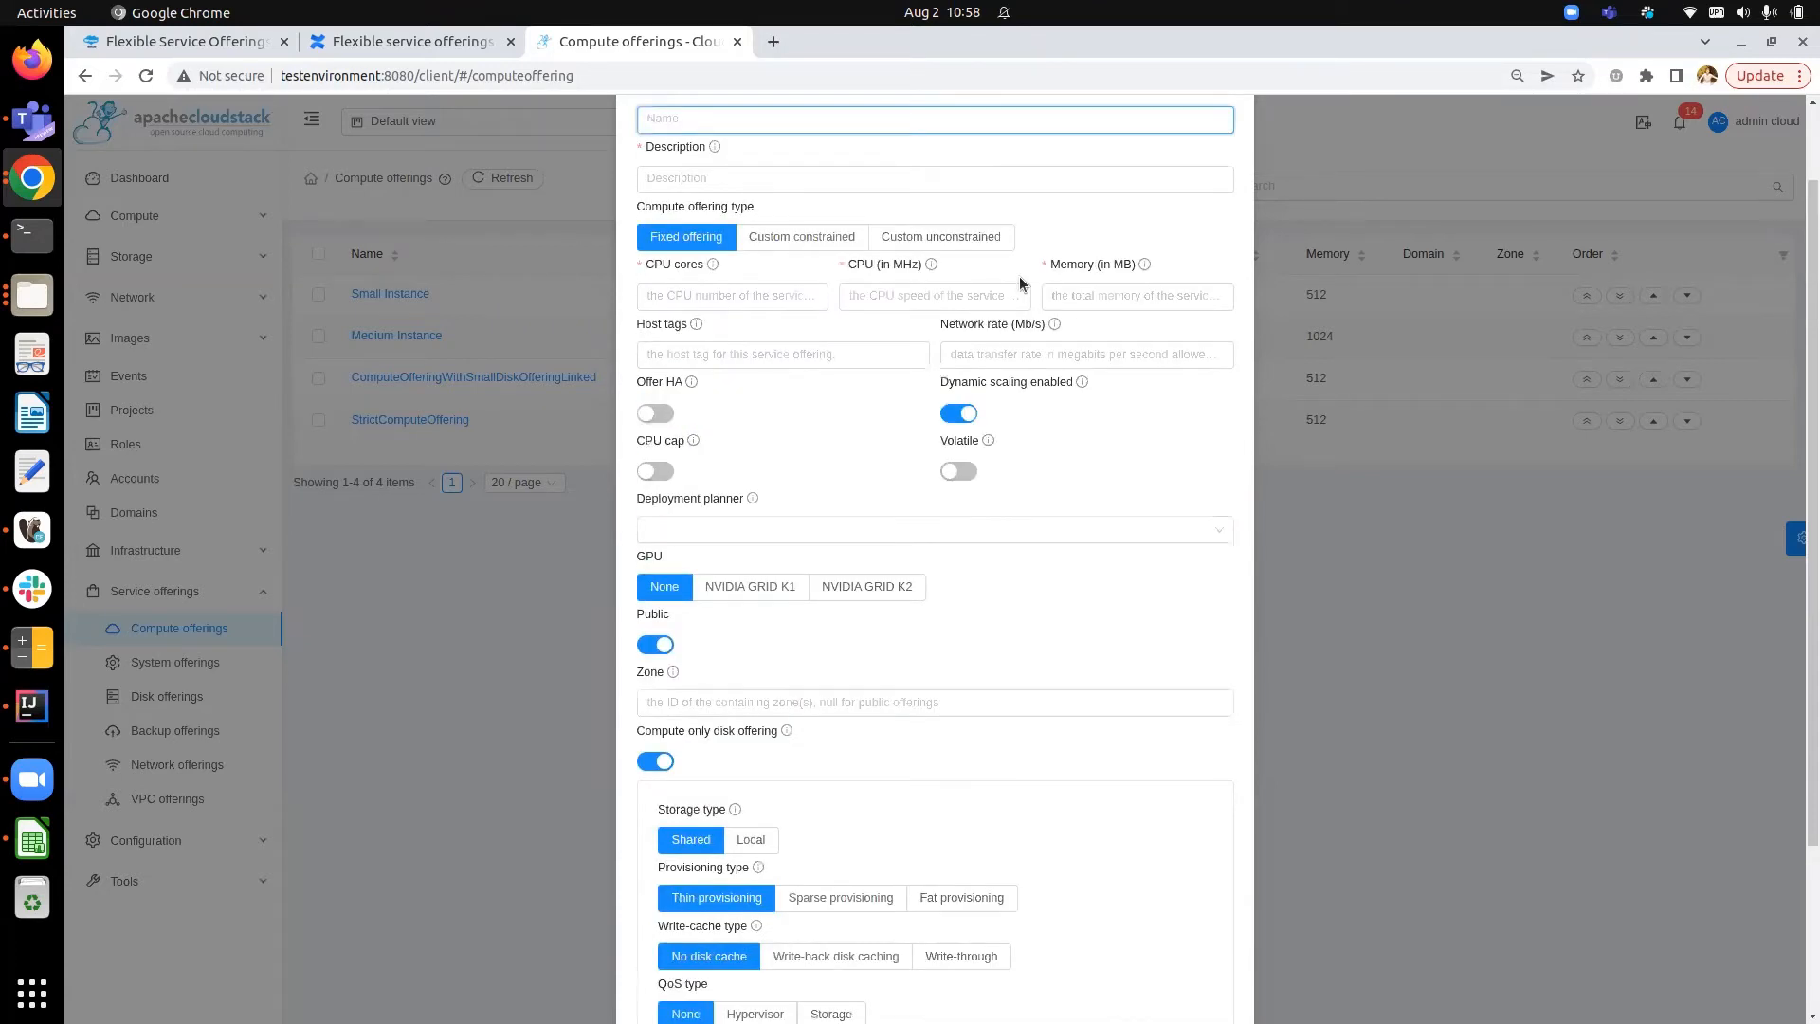
{"action": "scroll", "coordinate": [969, 259], "scroll_direction": "down", "scroll_amount": 1}
{"action": "scroll", "coordinate": [675, 592], "scroll_direction": "down", "scroll_amount": 2}
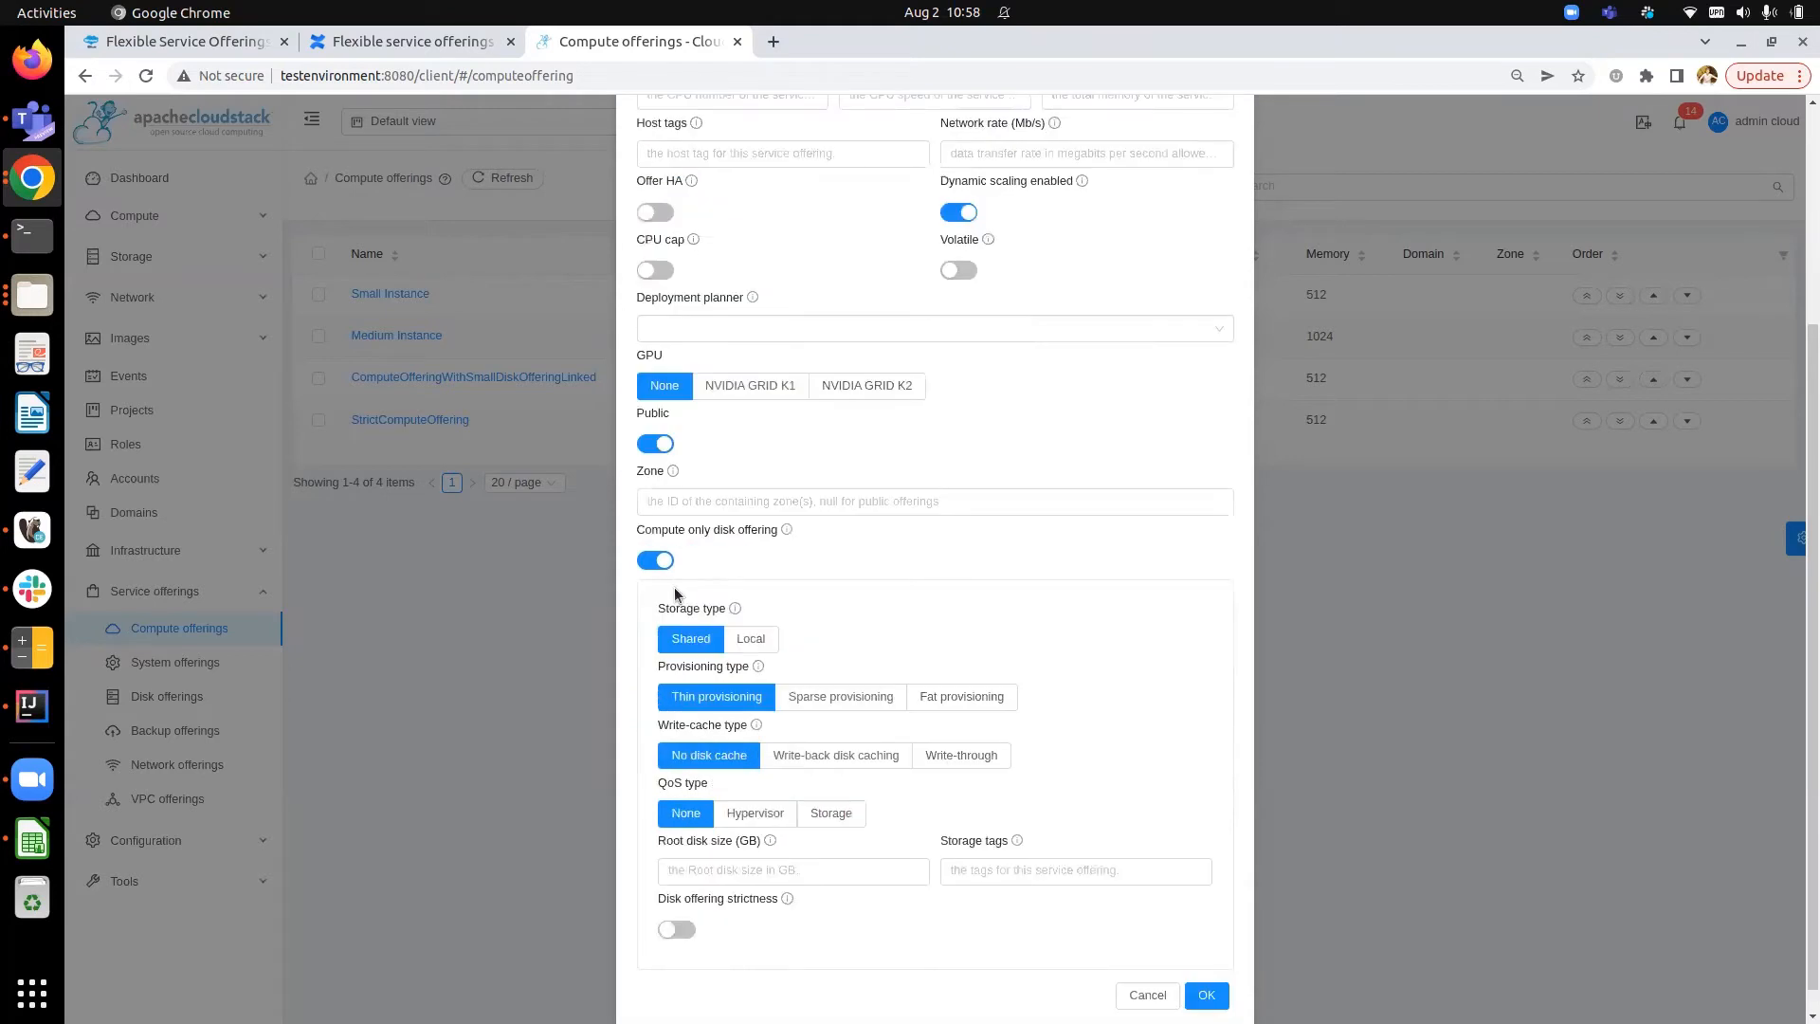
{"action": "scroll", "coordinate": [1186, 344], "scroll_direction": "down", "scroll_amount": 1}
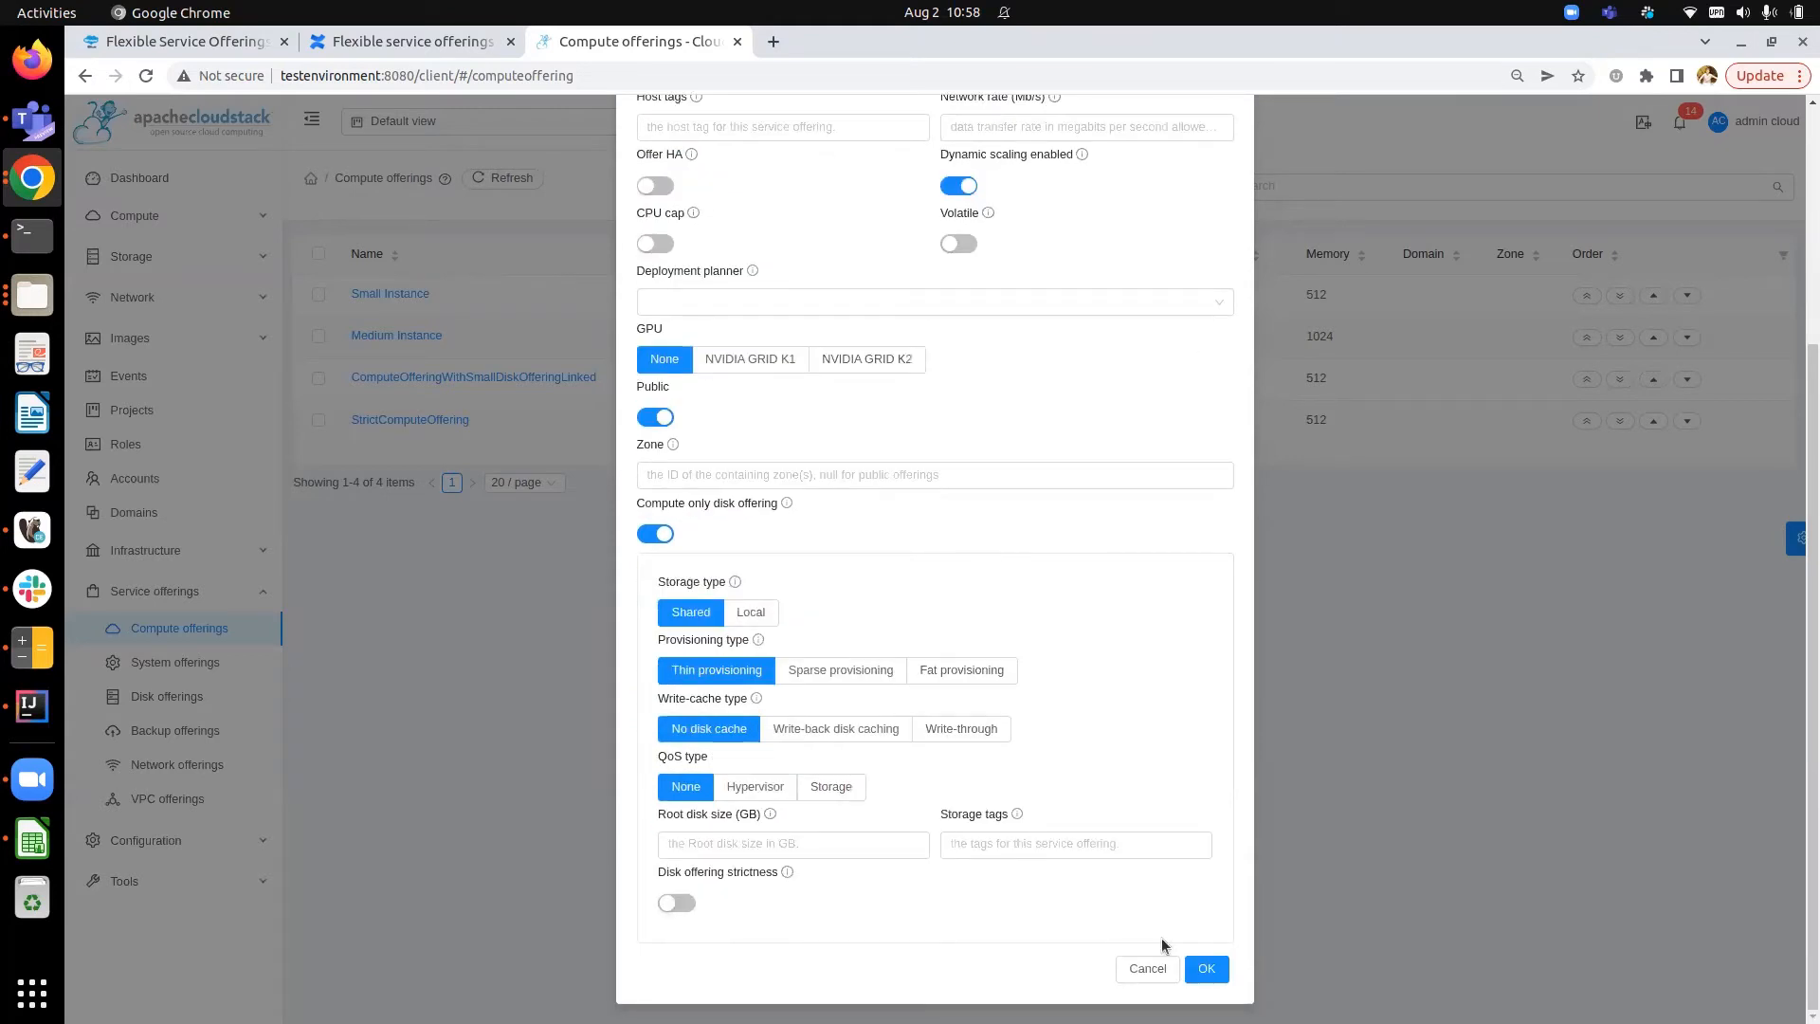
{"action": "scroll", "coordinate": [929, 799], "scroll_direction": "up", "scroll_amount": 2}
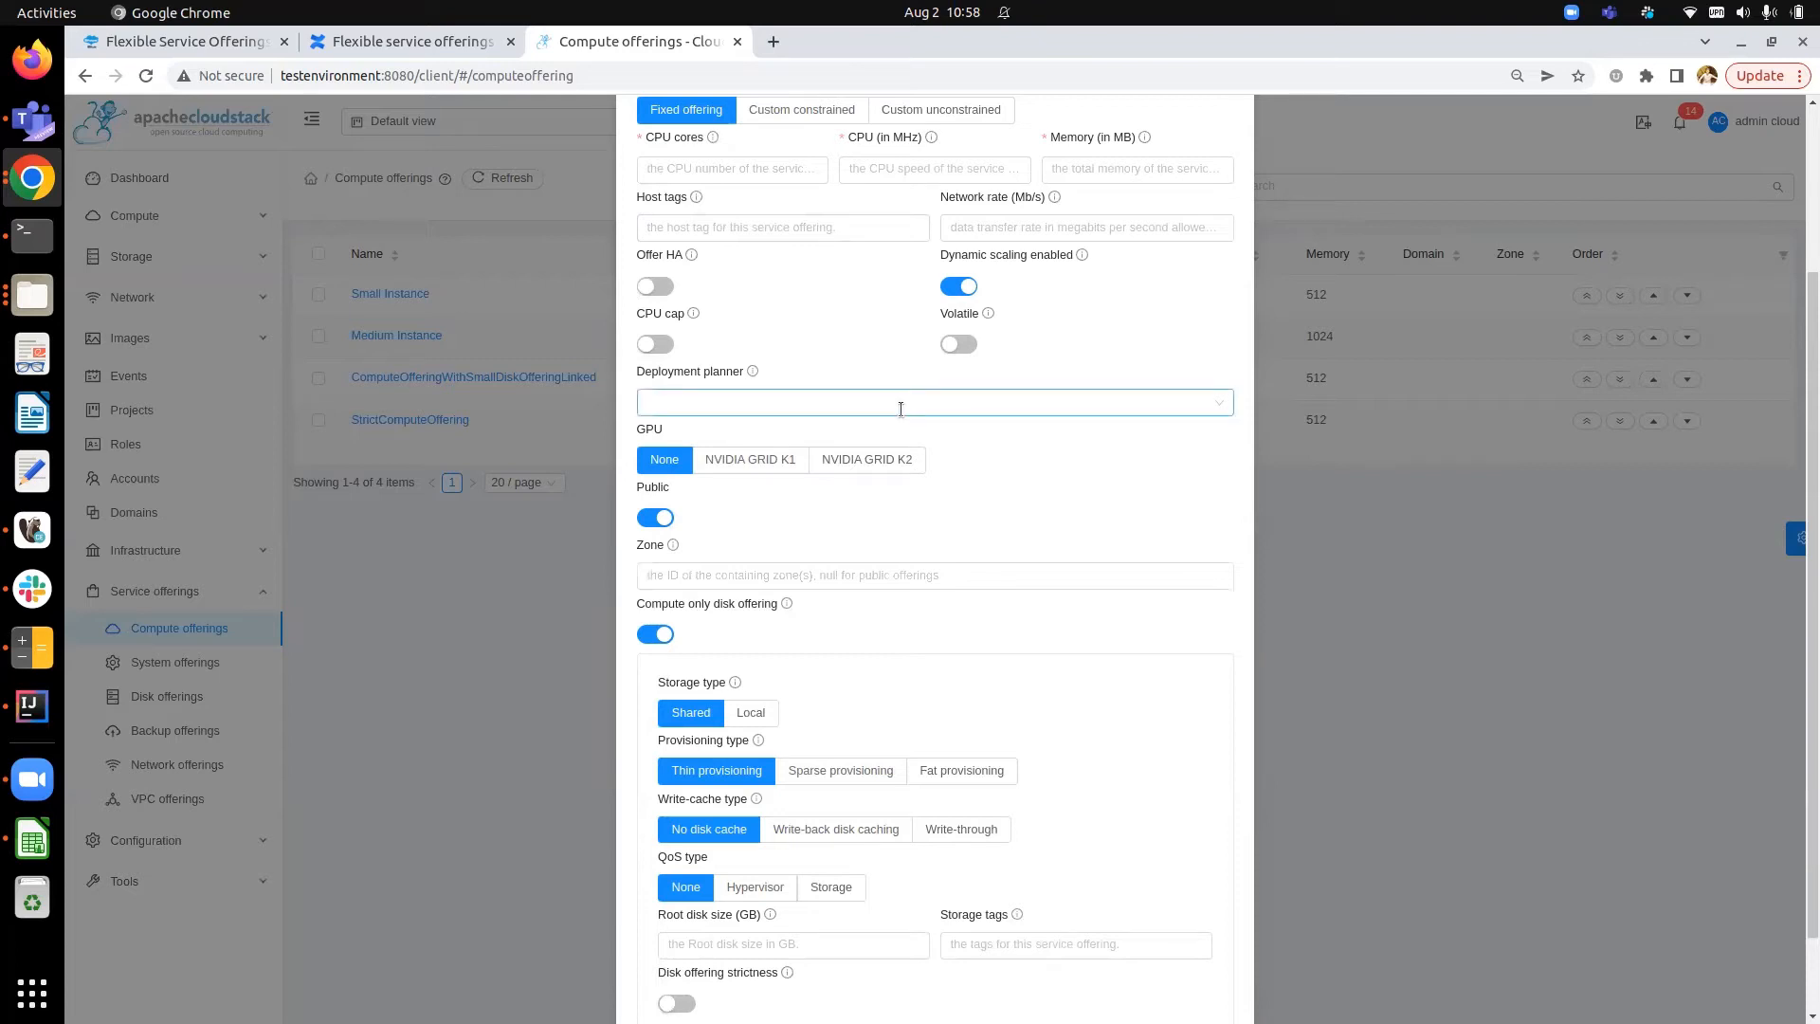
{"action": "scroll", "coordinate": [868, 612], "scroll_direction": "up", "scroll_amount": 1}
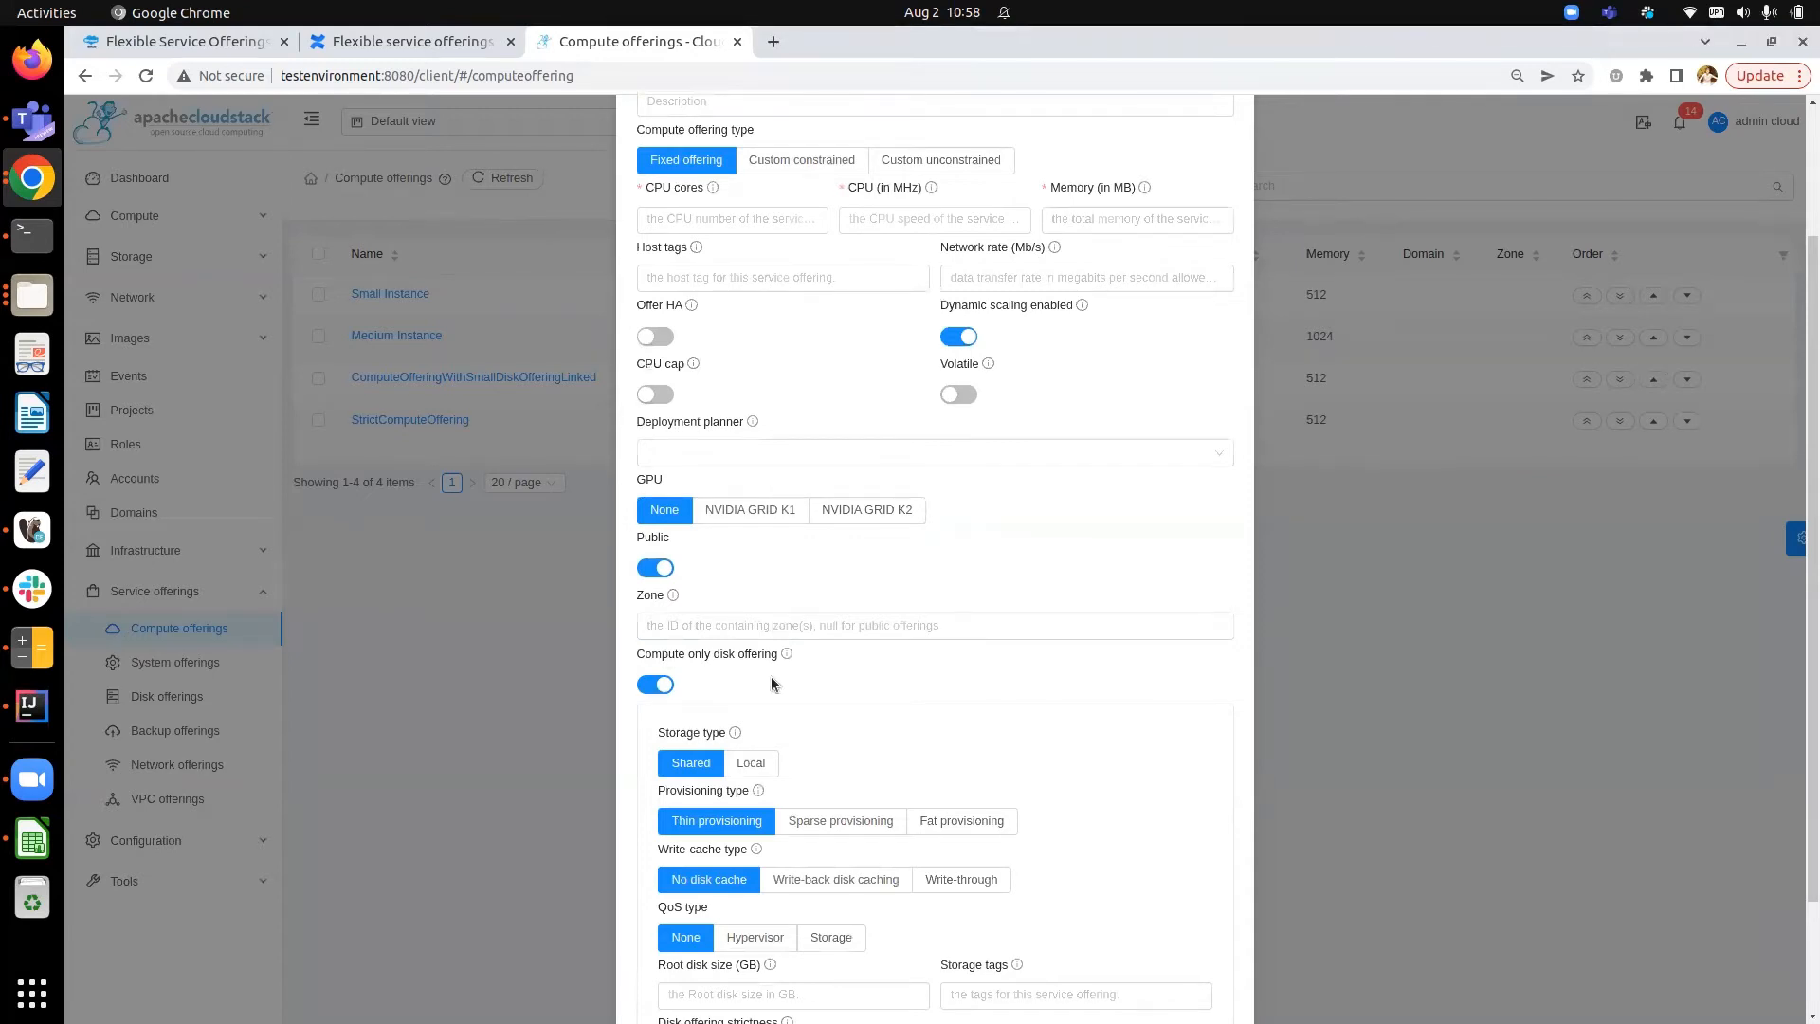
- Turn off Compute only disk offering and link the existing Small Disk, 5 GB disk offering
{"action": "left_click", "coordinate": [654, 684]}
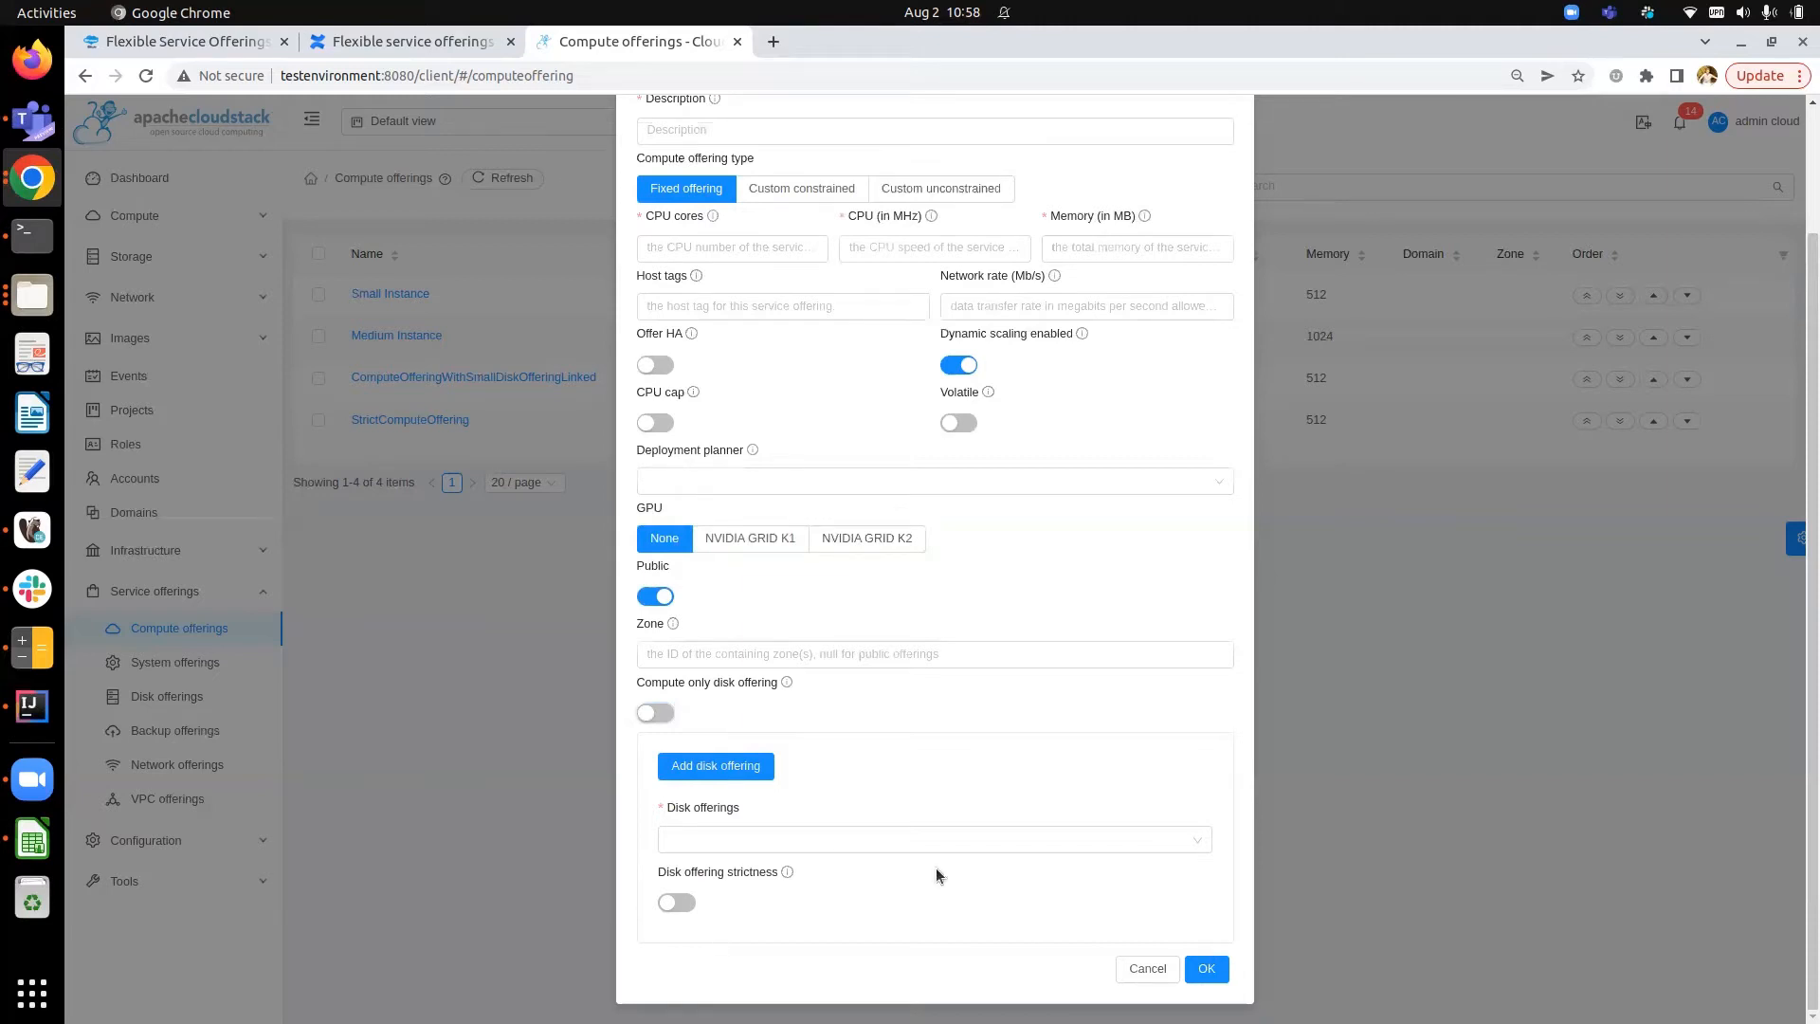
{"action": "left_click", "coordinate": [843, 845]}
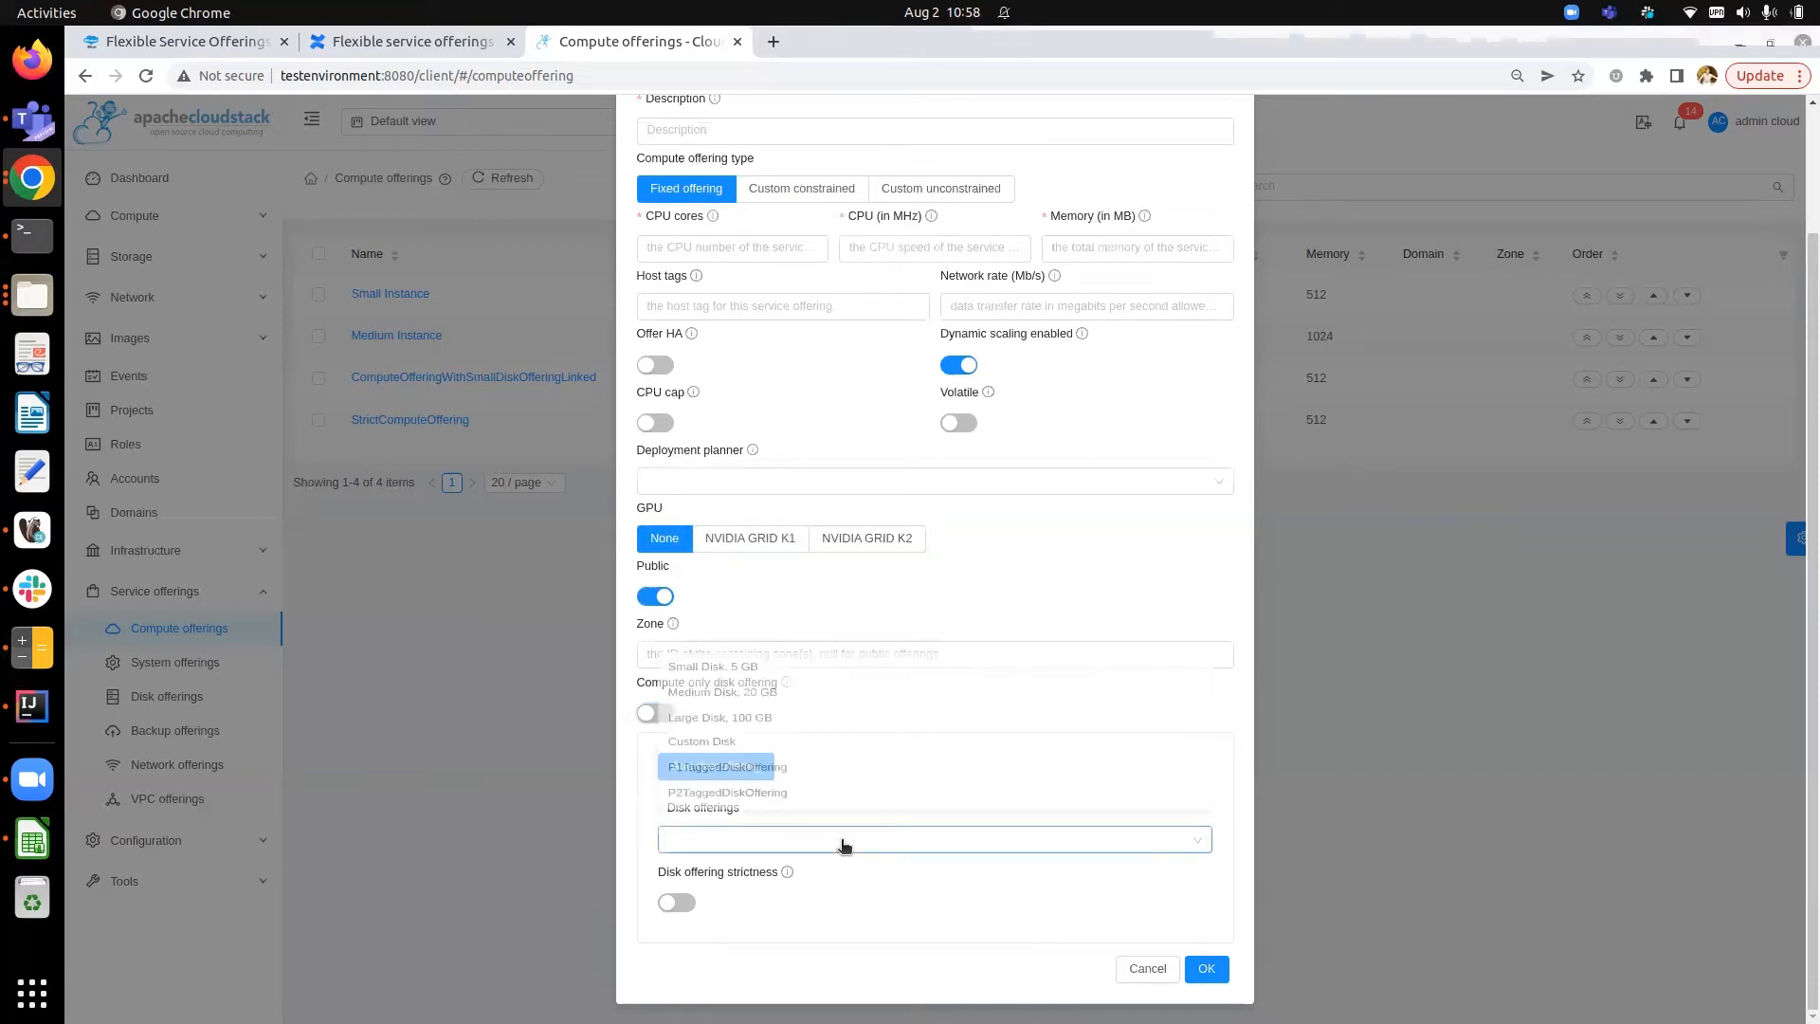
{"action": "left_click", "coordinate": [797, 669]}
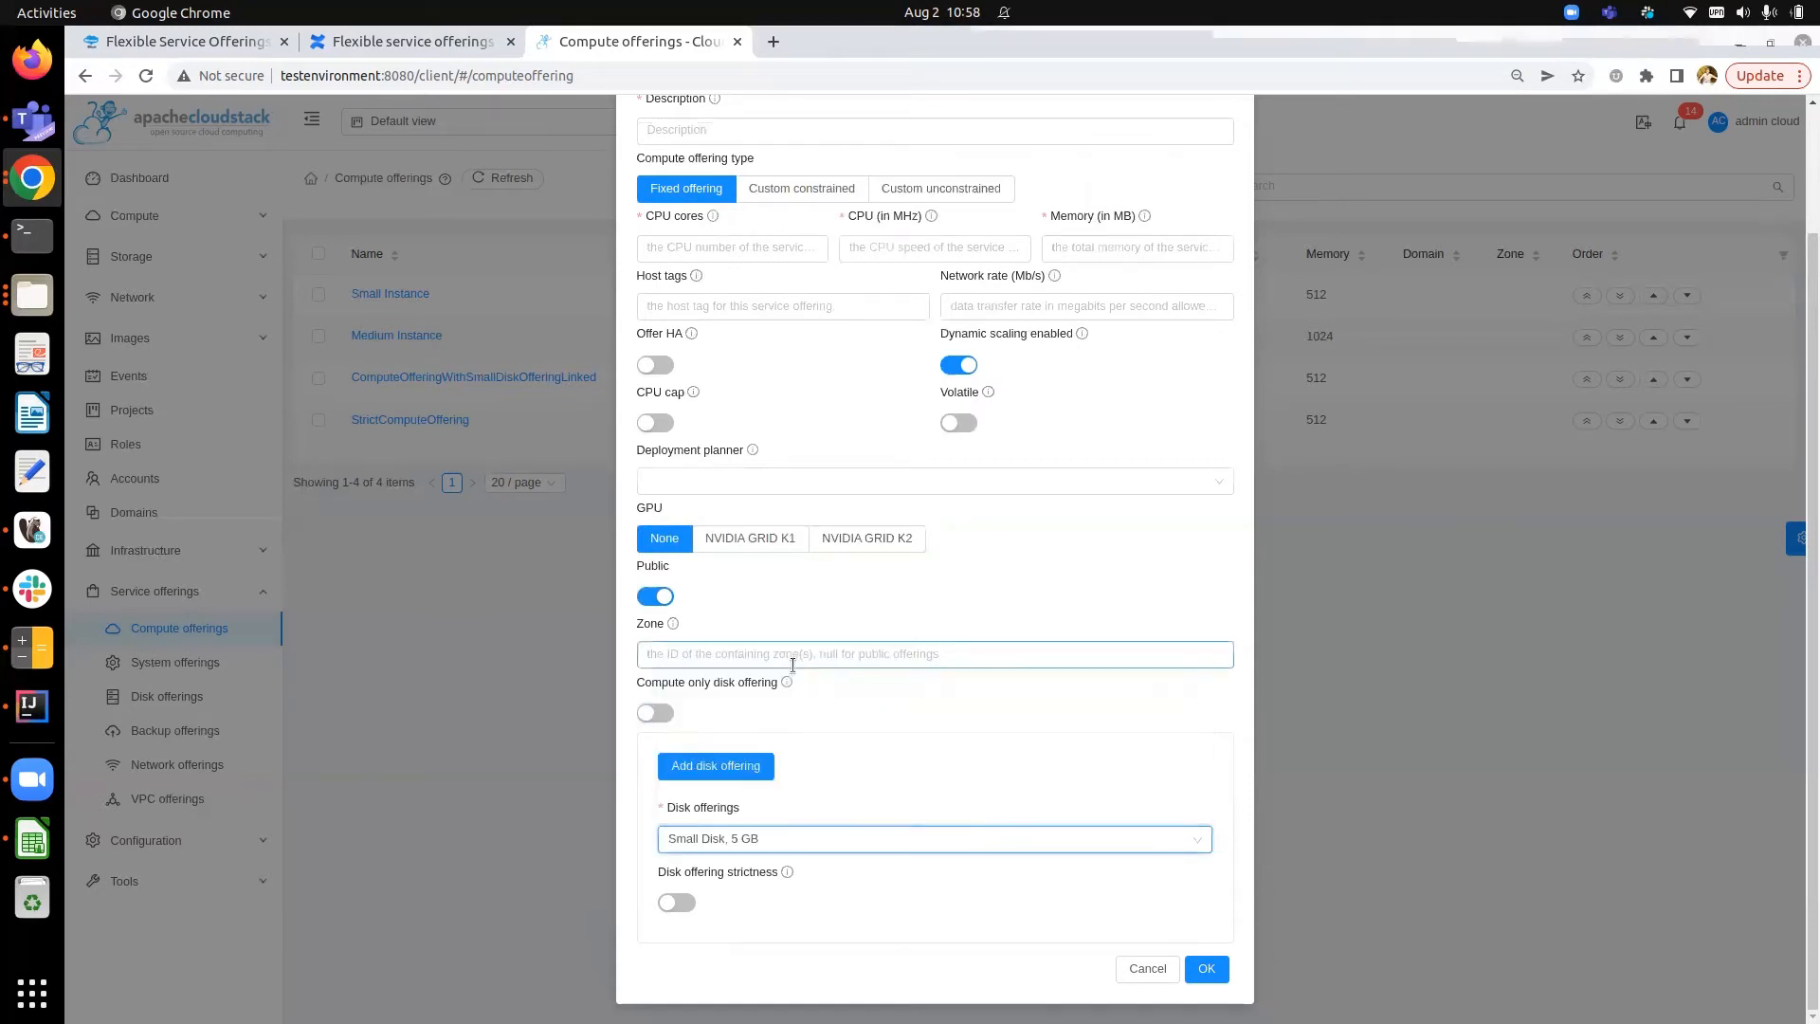
- Review the compute offering form with the linked disk offering and strictness option
{"action": "scroll", "coordinate": [738, 128], "scroll_direction": "up", "scroll_amount": 2}
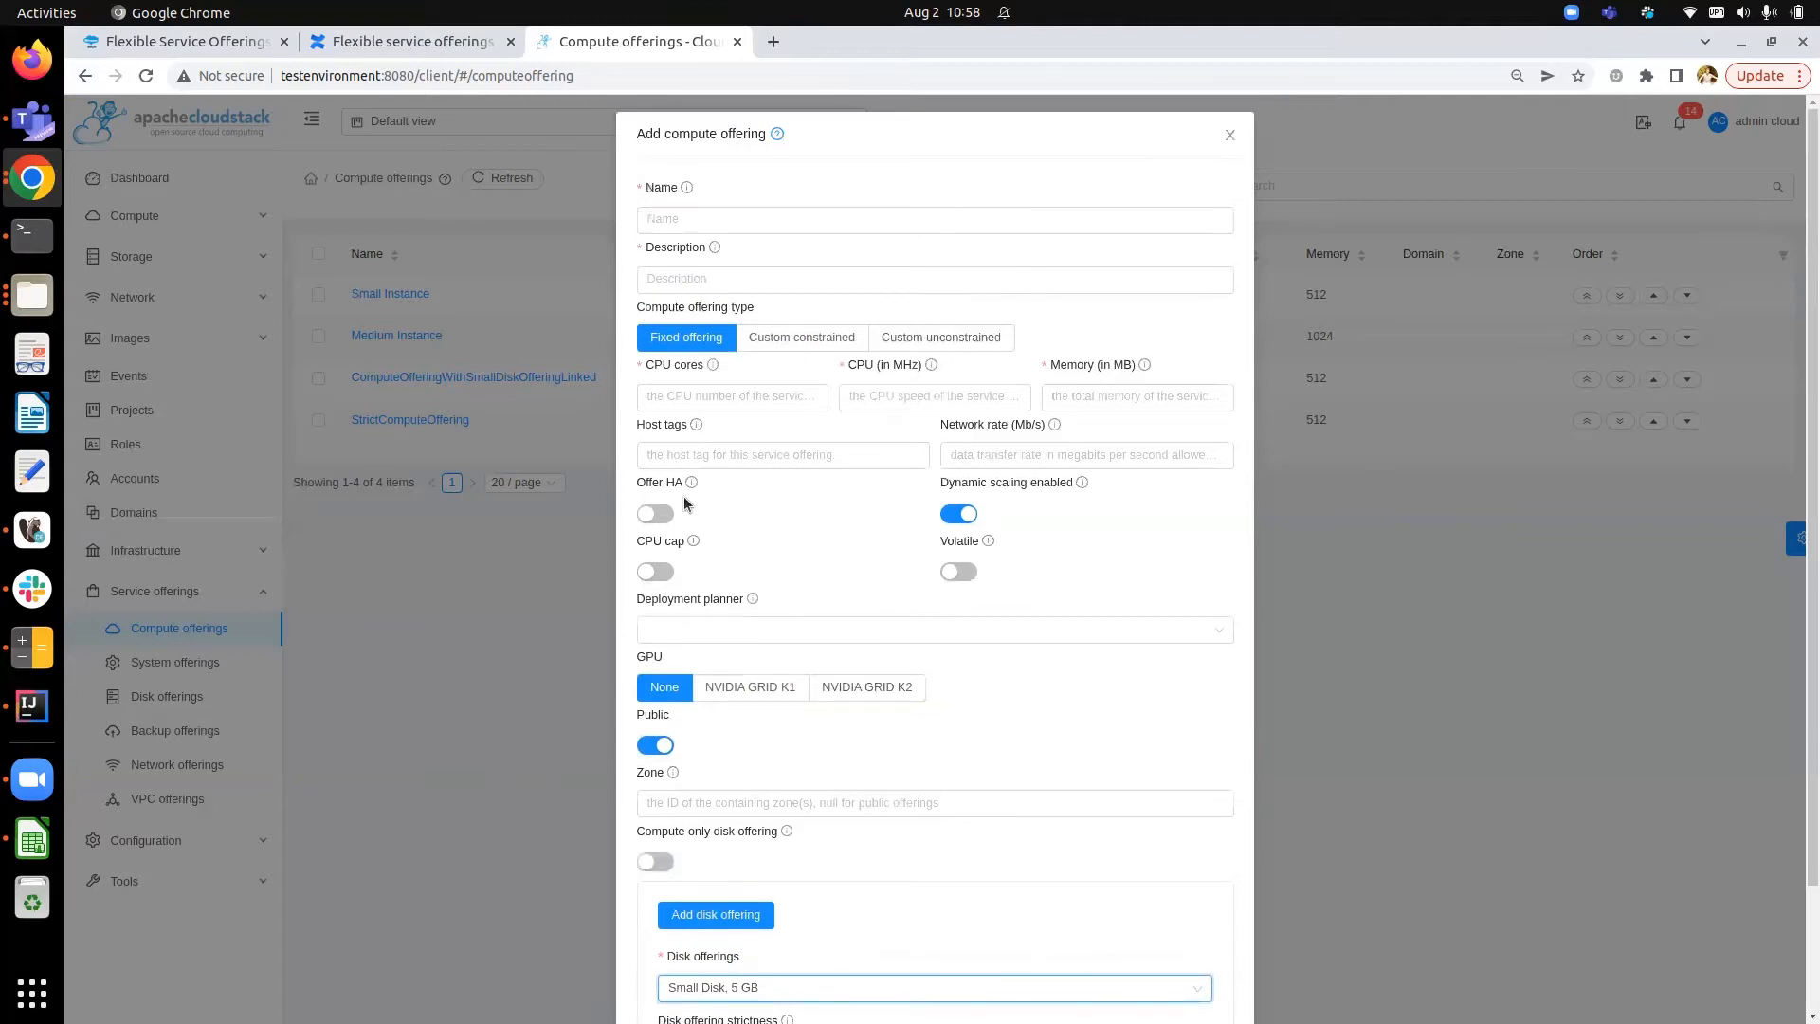
{"action": "scroll", "coordinate": [699, 663], "scroll_direction": "down", "scroll_amount": 2}
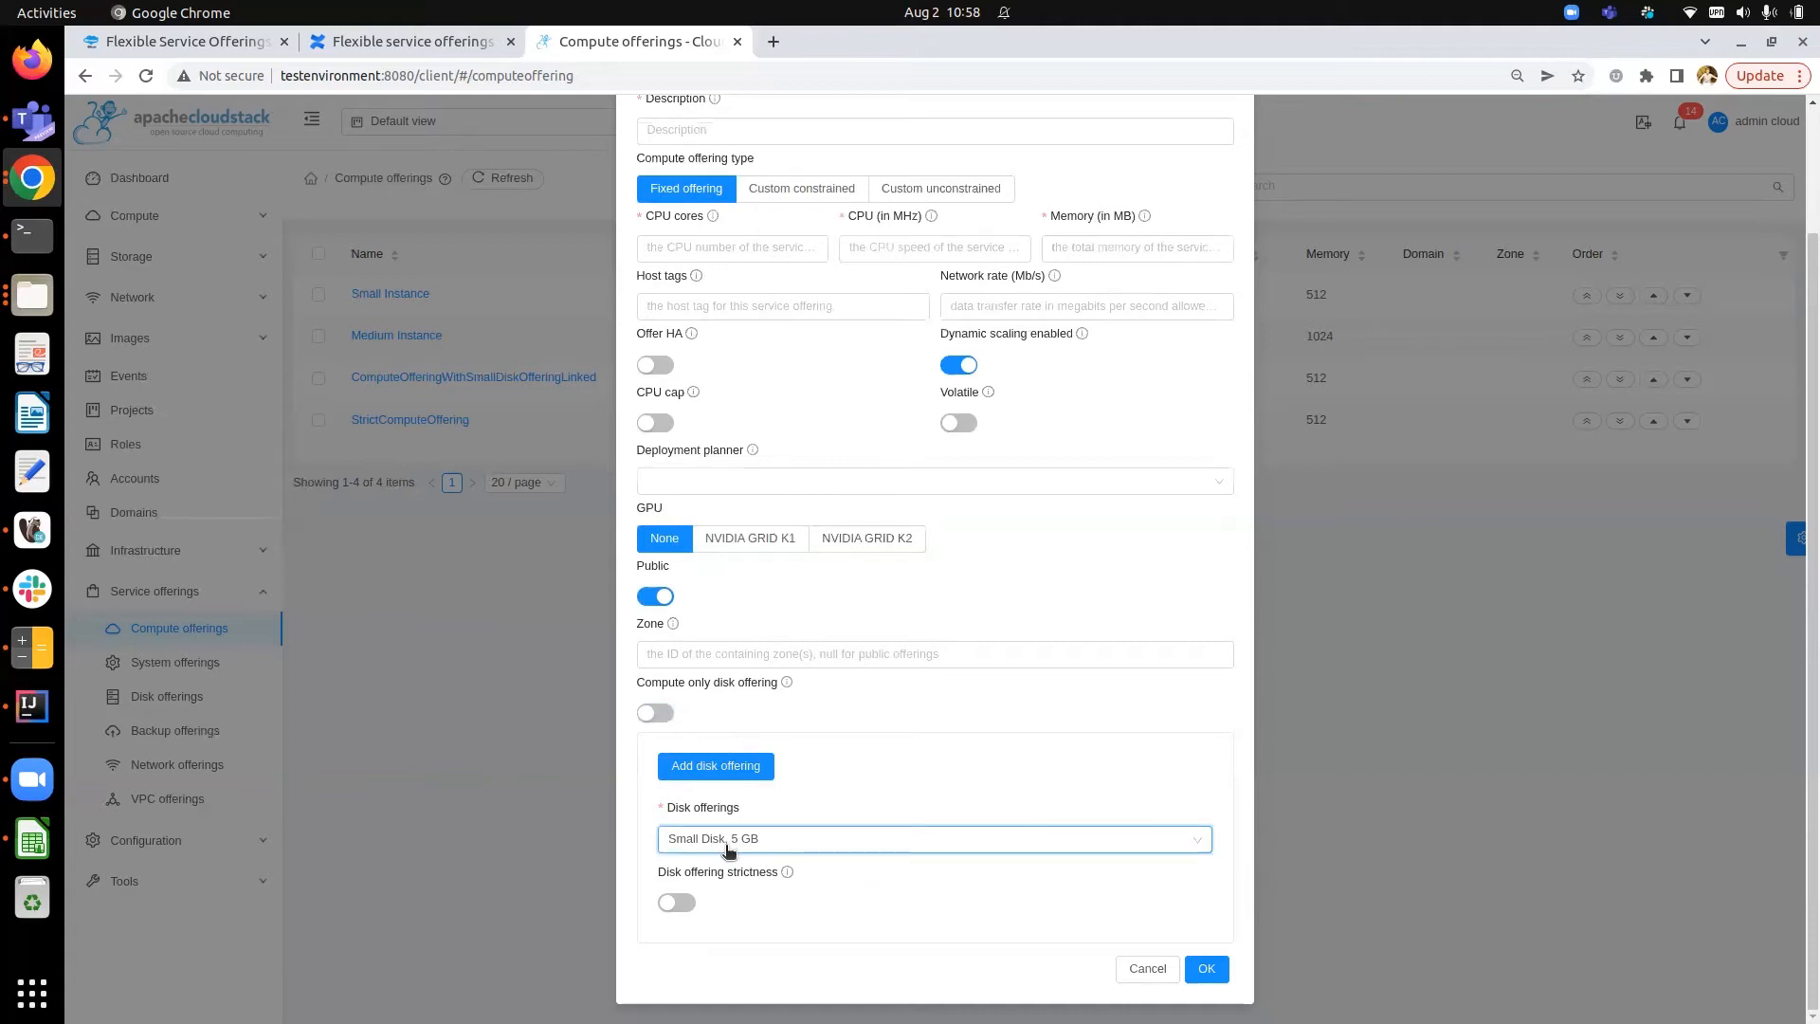
{"action": "scroll", "coordinate": [794, 737], "scroll_direction": "up", "scroll_amount": 1}
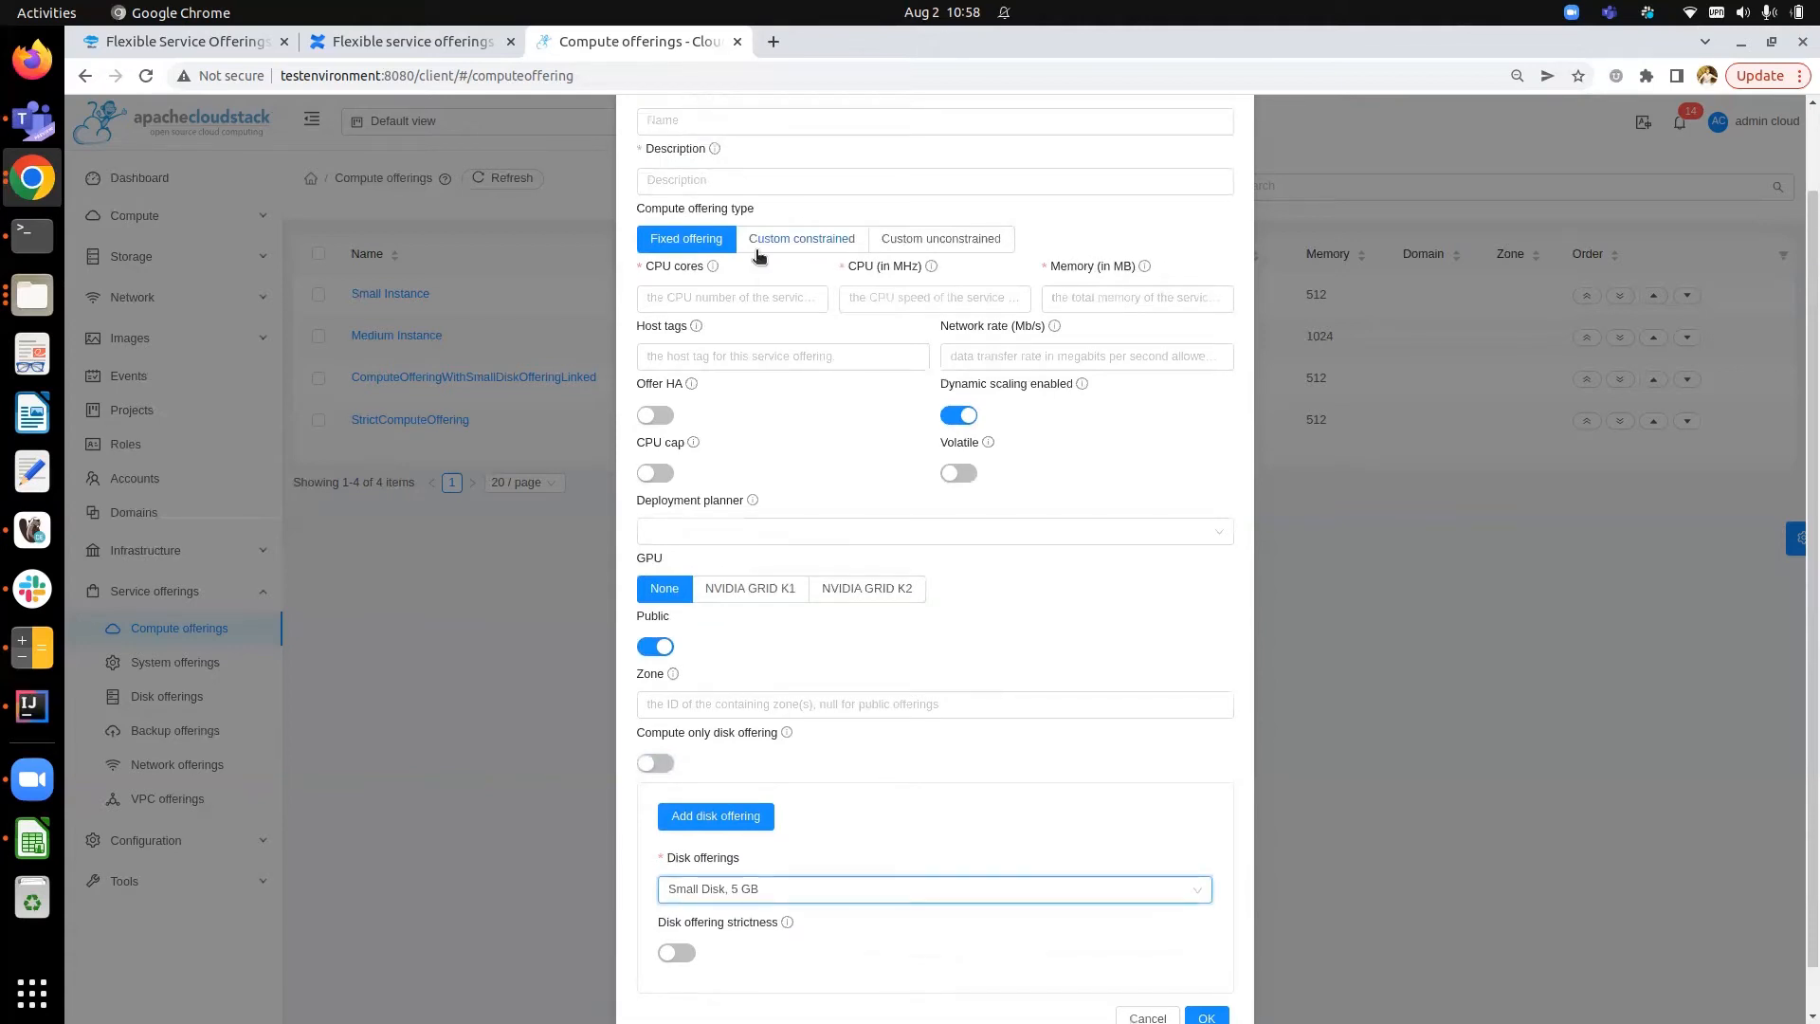
{"action": "scroll", "coordinate": [764, 235], "scroll_direction": "down", "scroll_amount": 1}
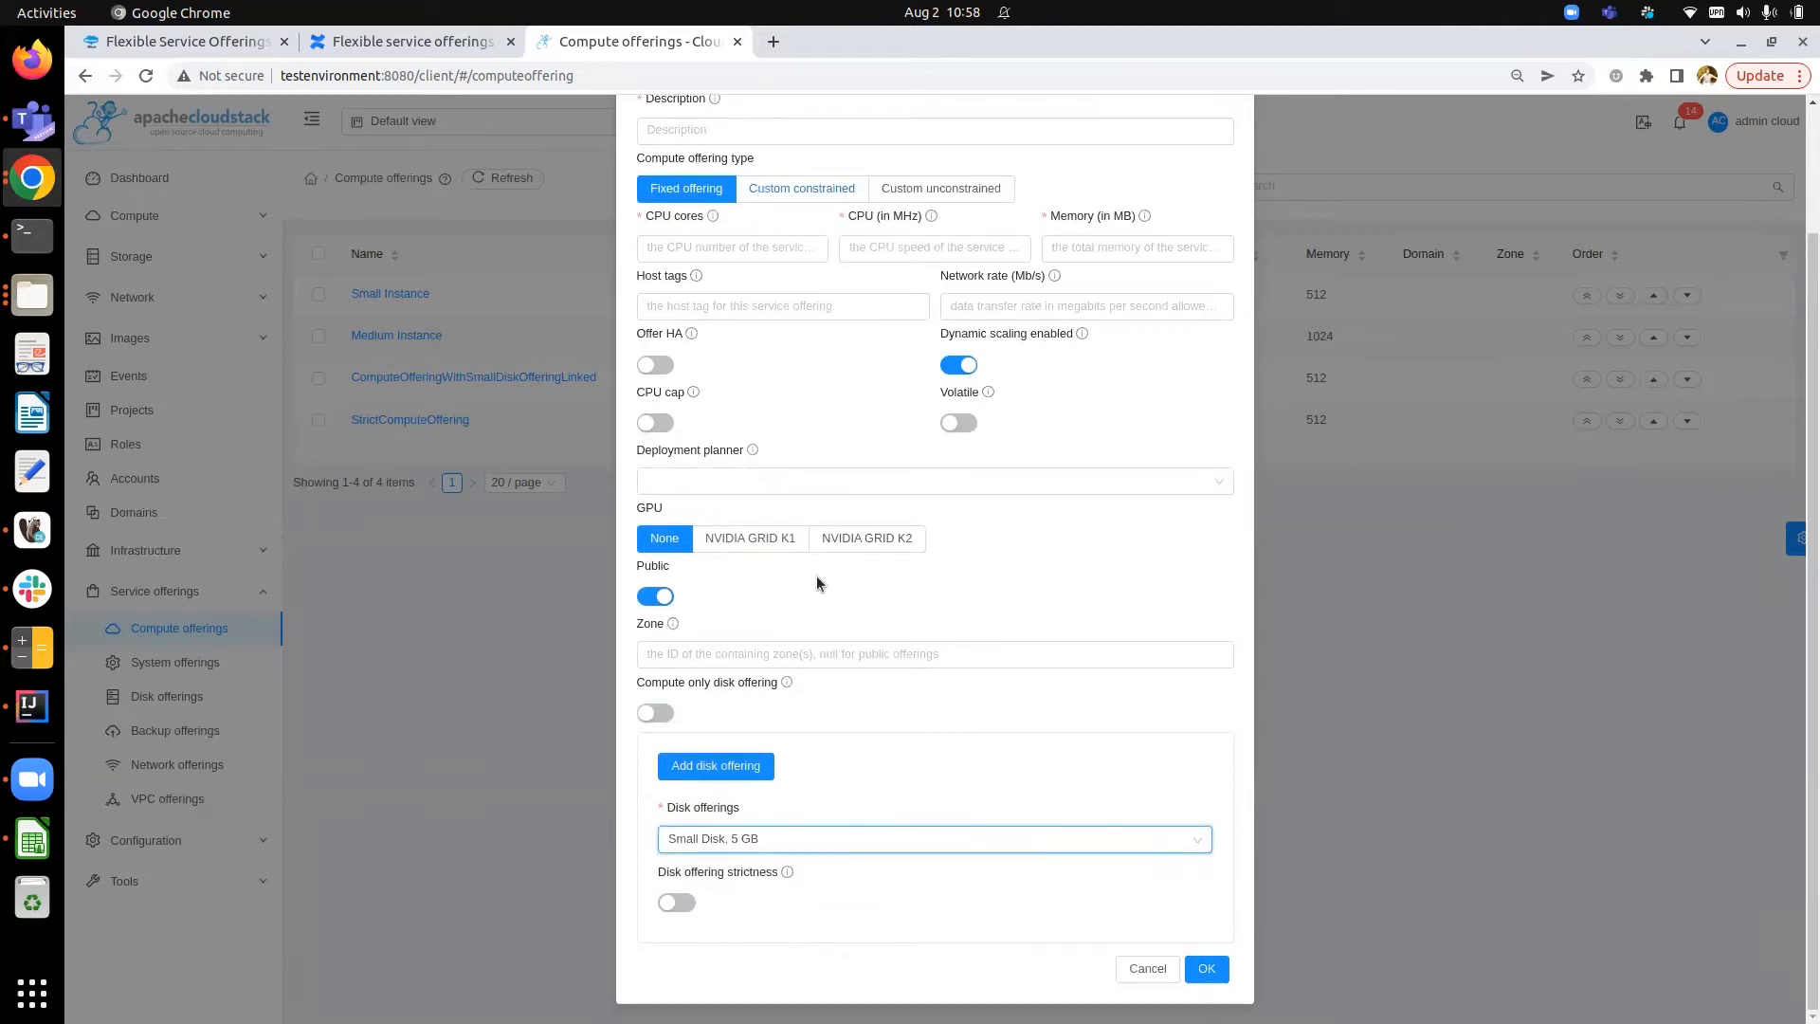
{"action": "scroll", "coordinate": [714, 145], "scroll_direction": "up", "scroll_amount": 3}
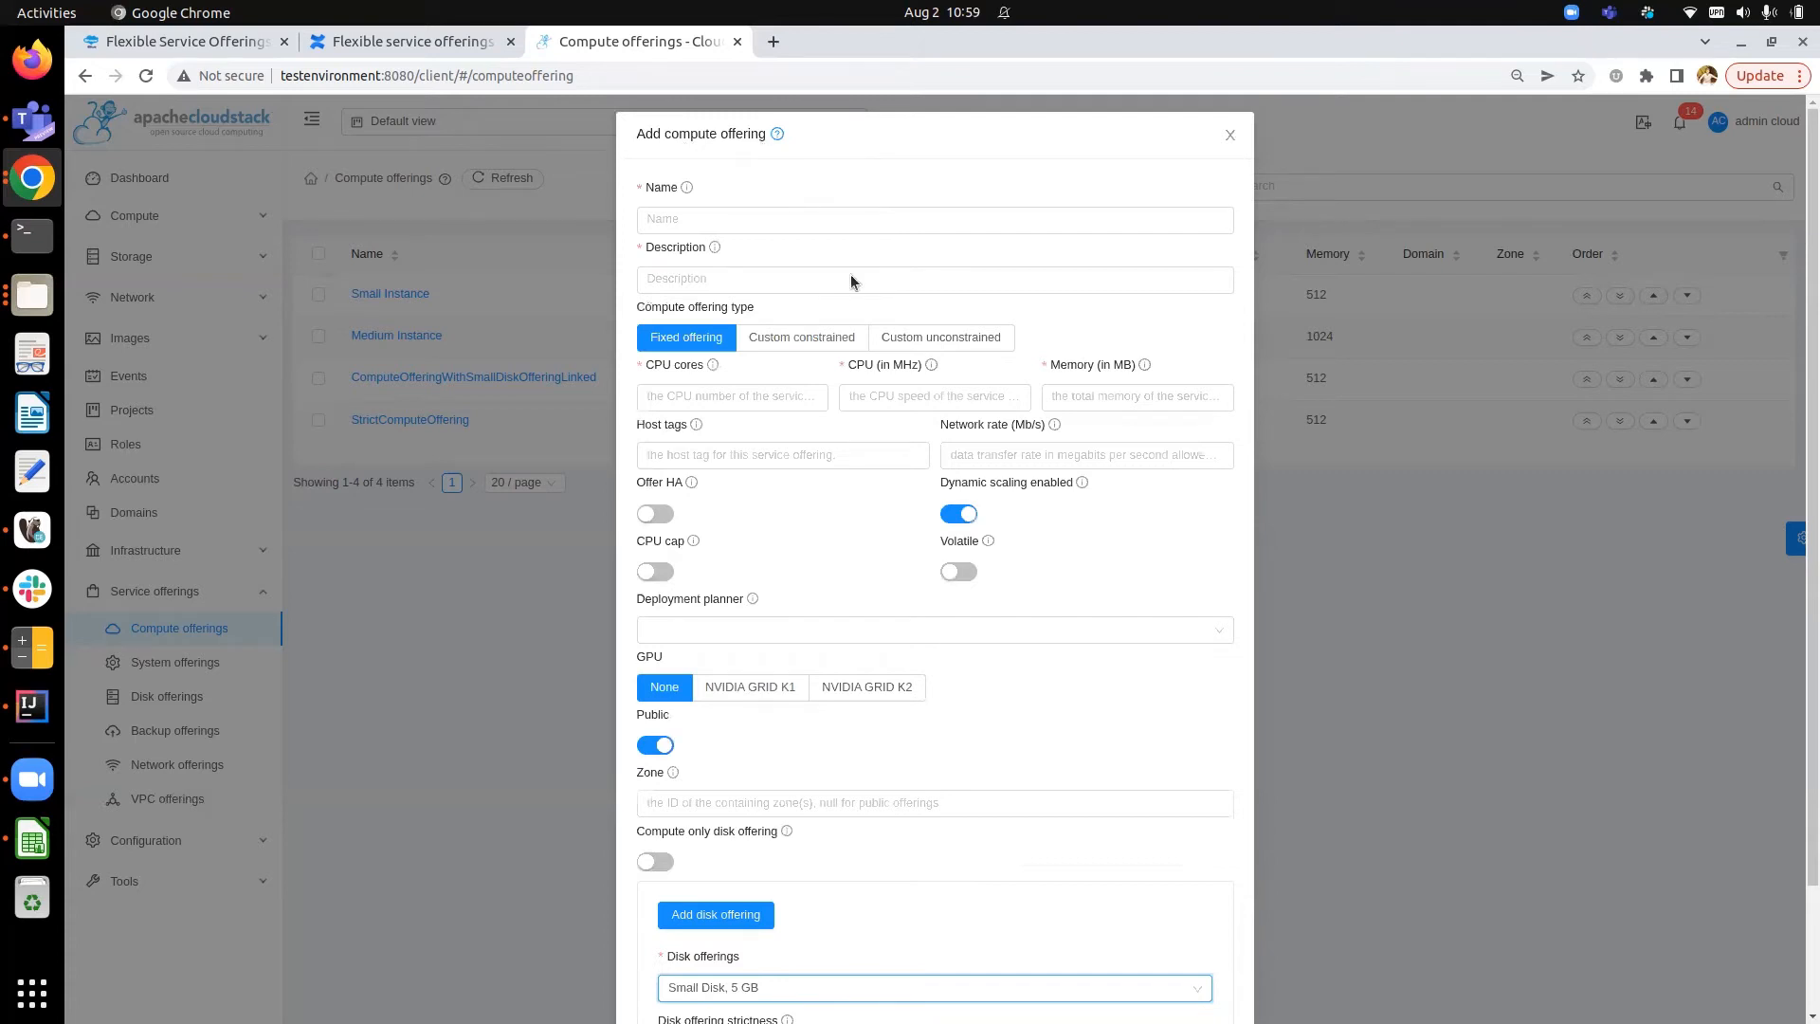
{"action": "scroll", "coordinate": [851, 285], "scroll_direction": "down", "scroll_amount": 3}
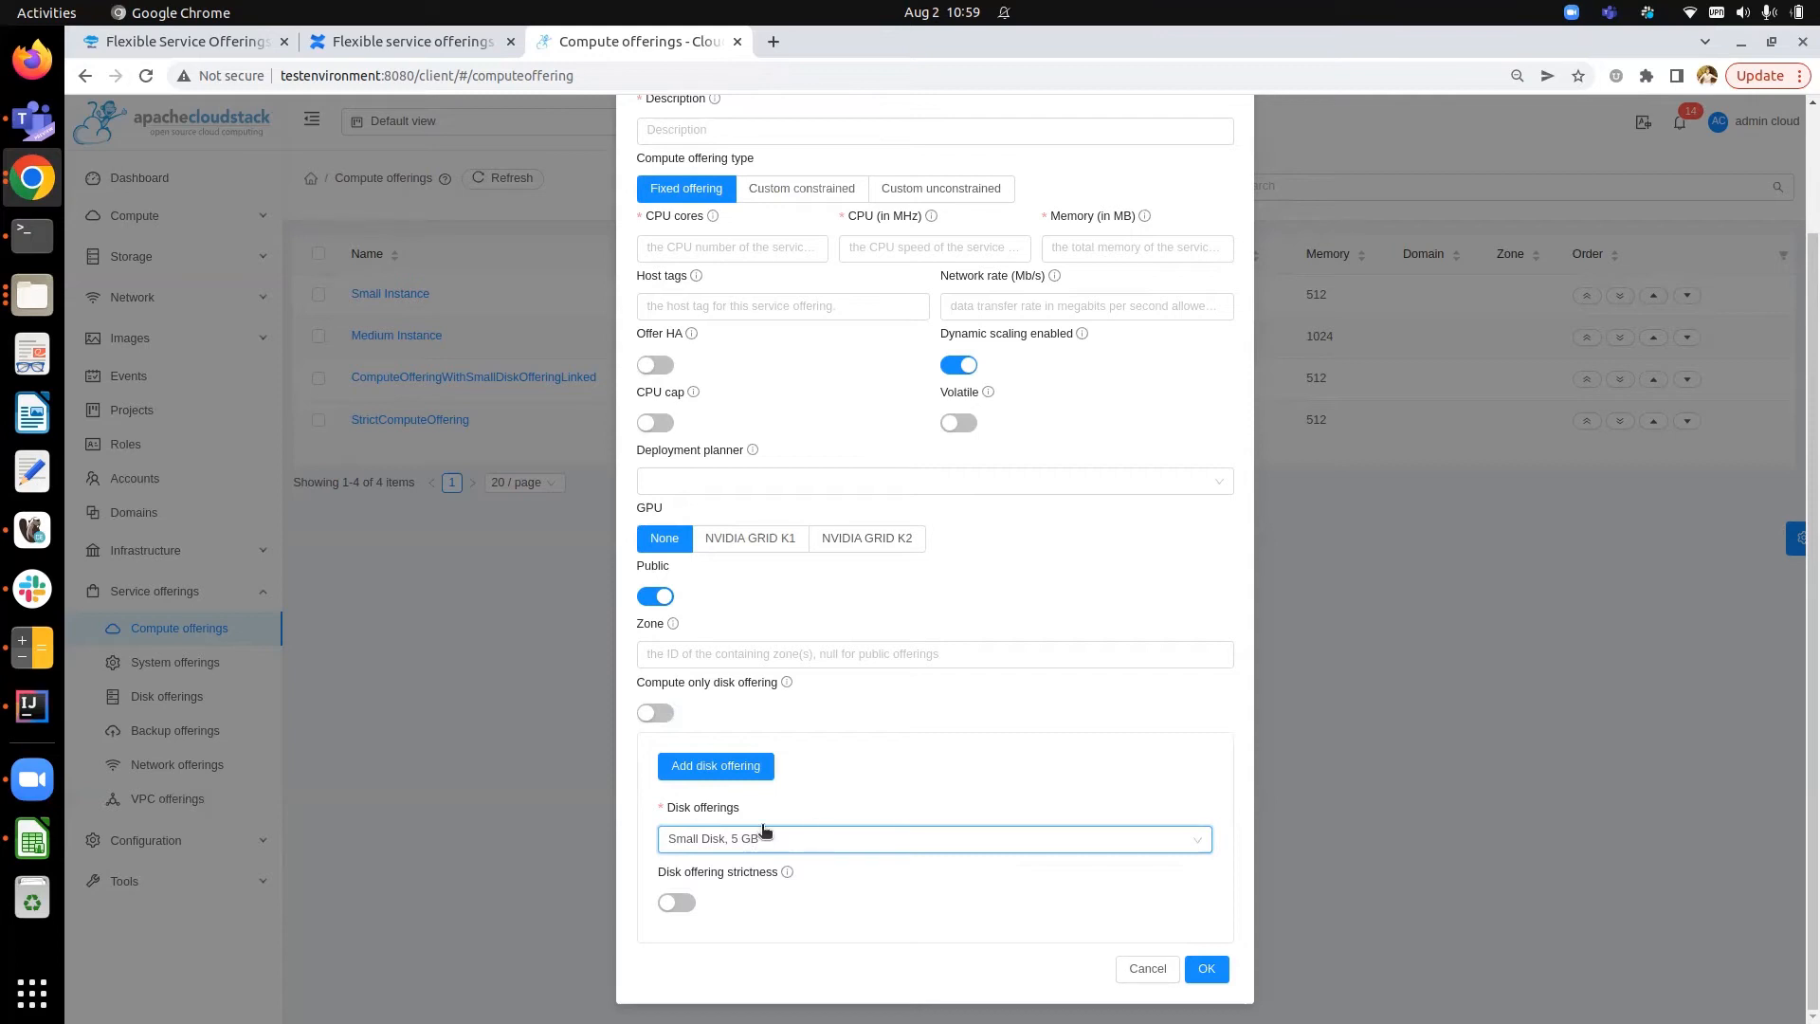
- Open the Add disk offering dialog and the disk offerings list, then close both without changes
{"action": "left_click", "coordinate": [731, 771]}
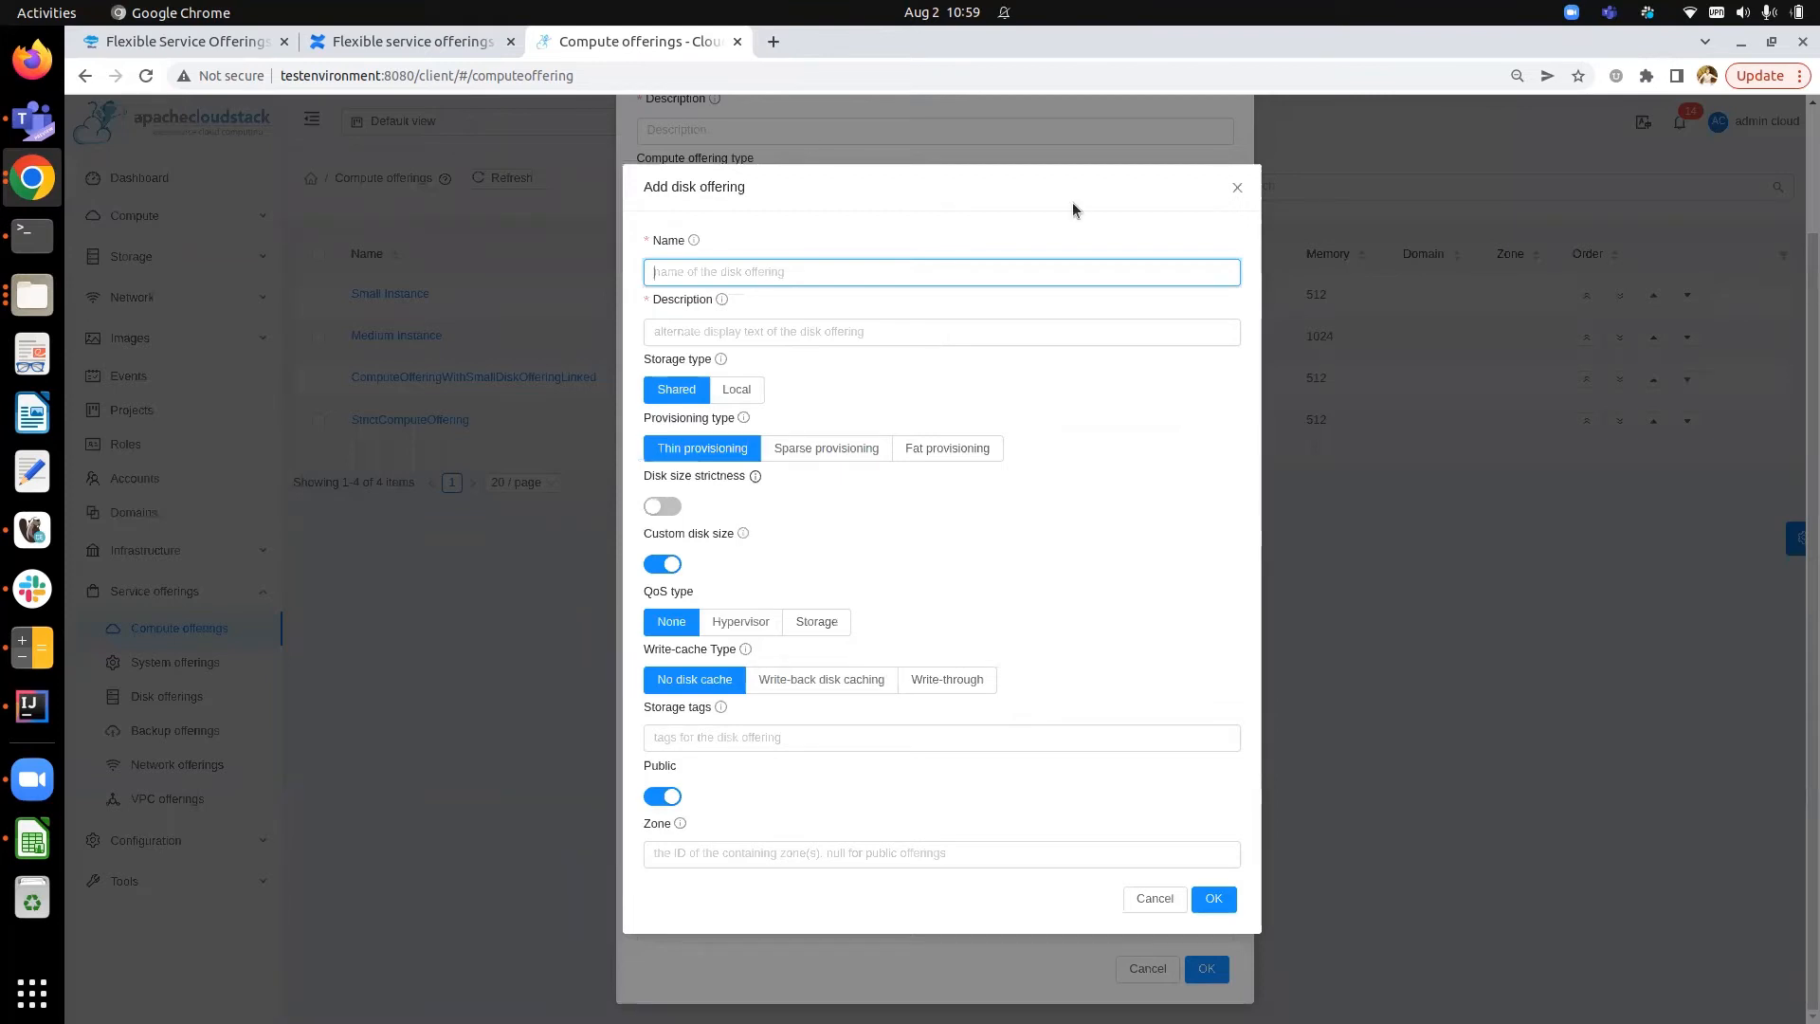
{"action": "key", "text": "Escape"}
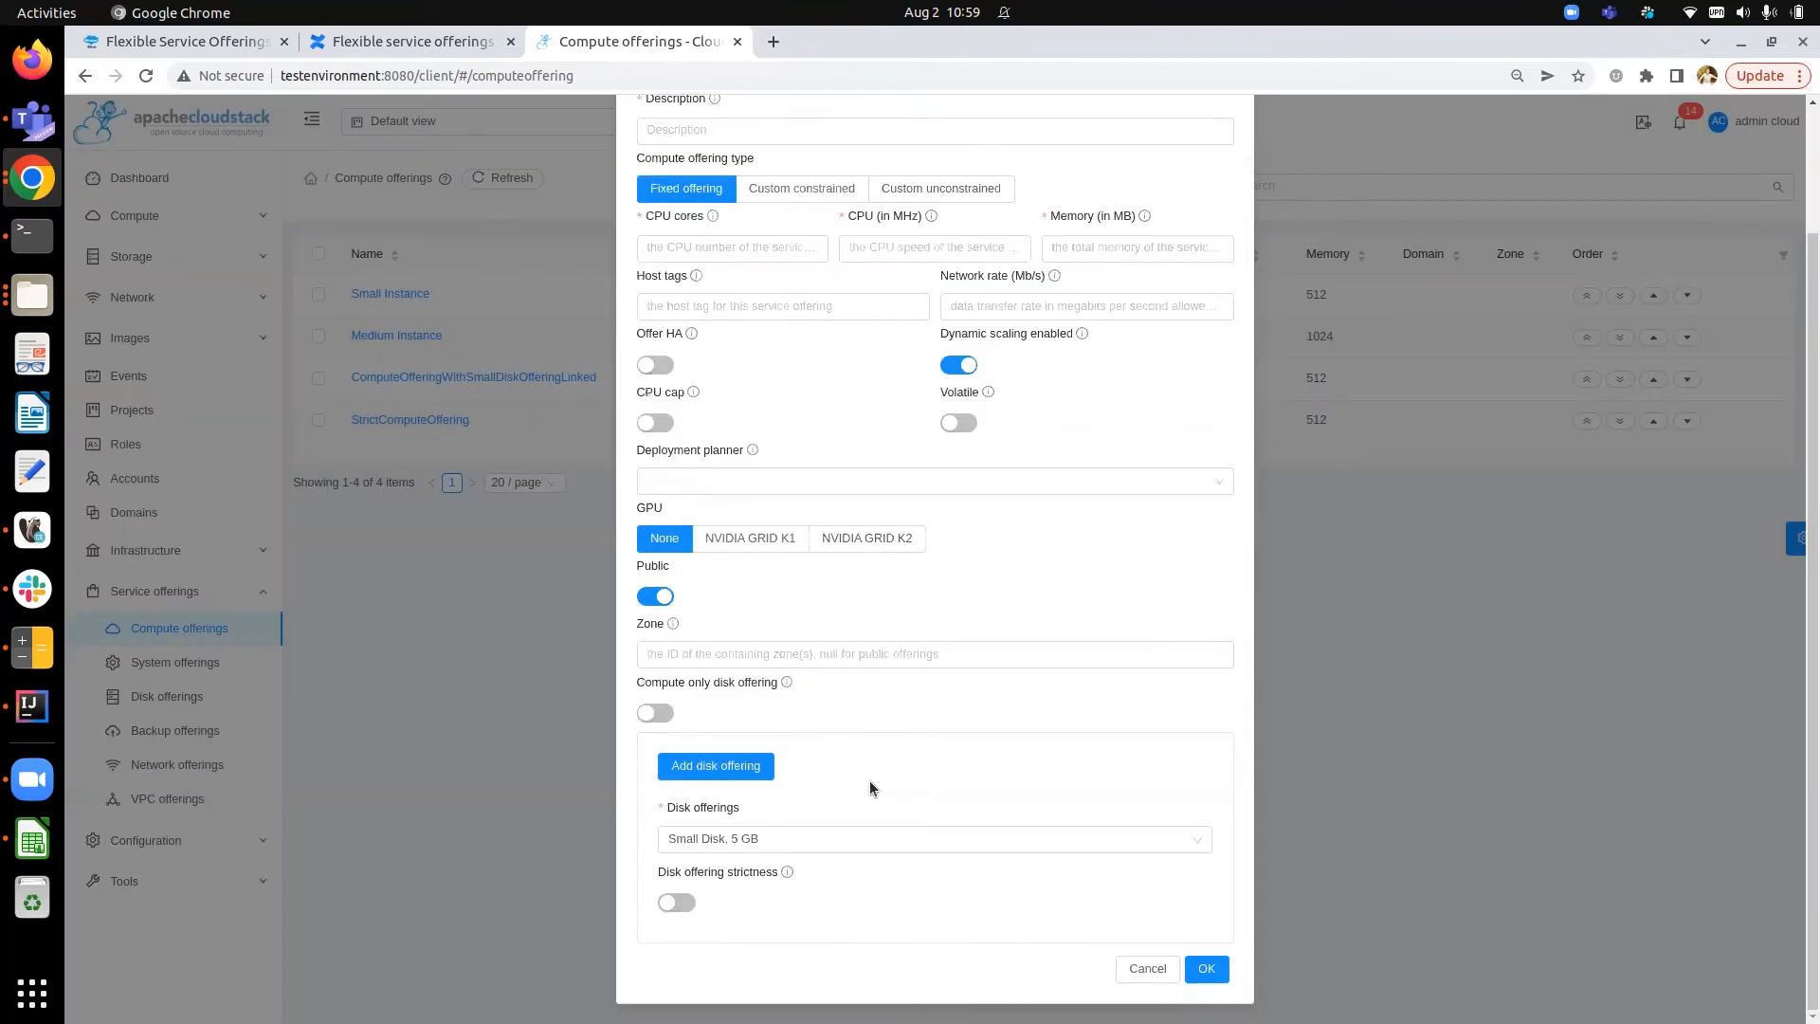
{"action": "left_click", "coordinate": [841, 842]}
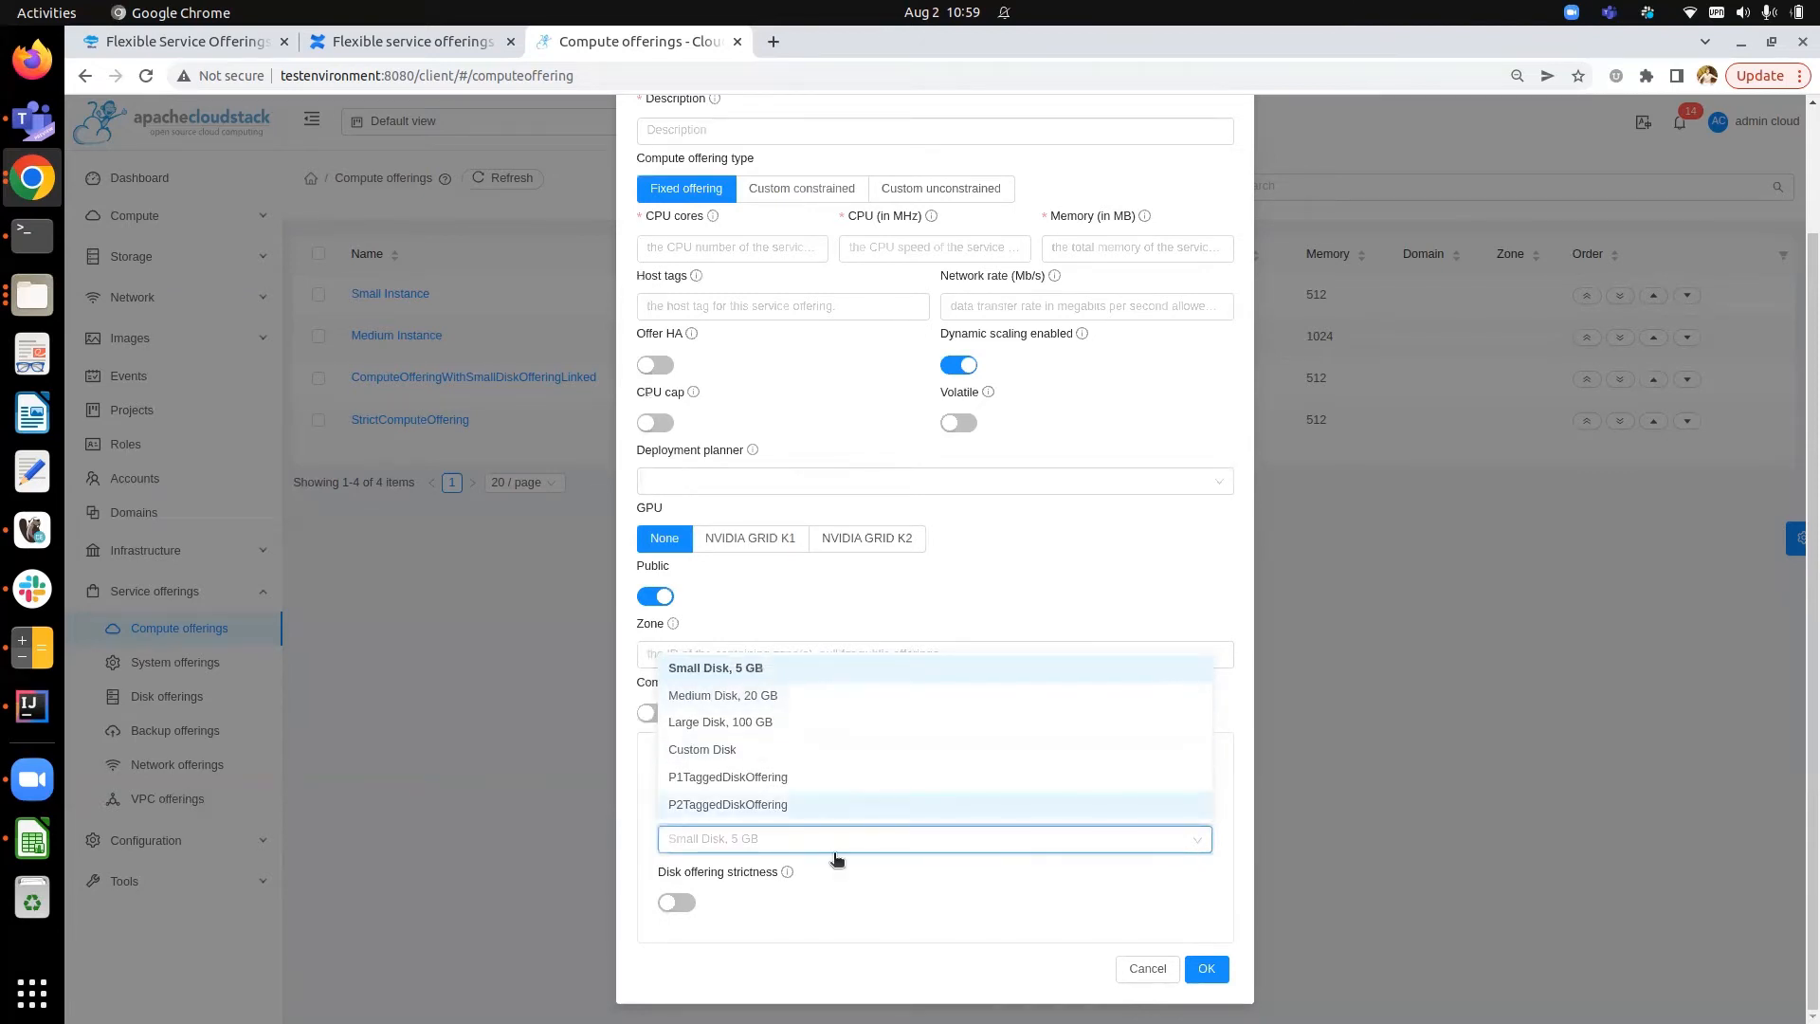
{"action": "left_click", "coordinate": [794, 830]}
{"action": "left_click", "coordinate": [732, 765]}
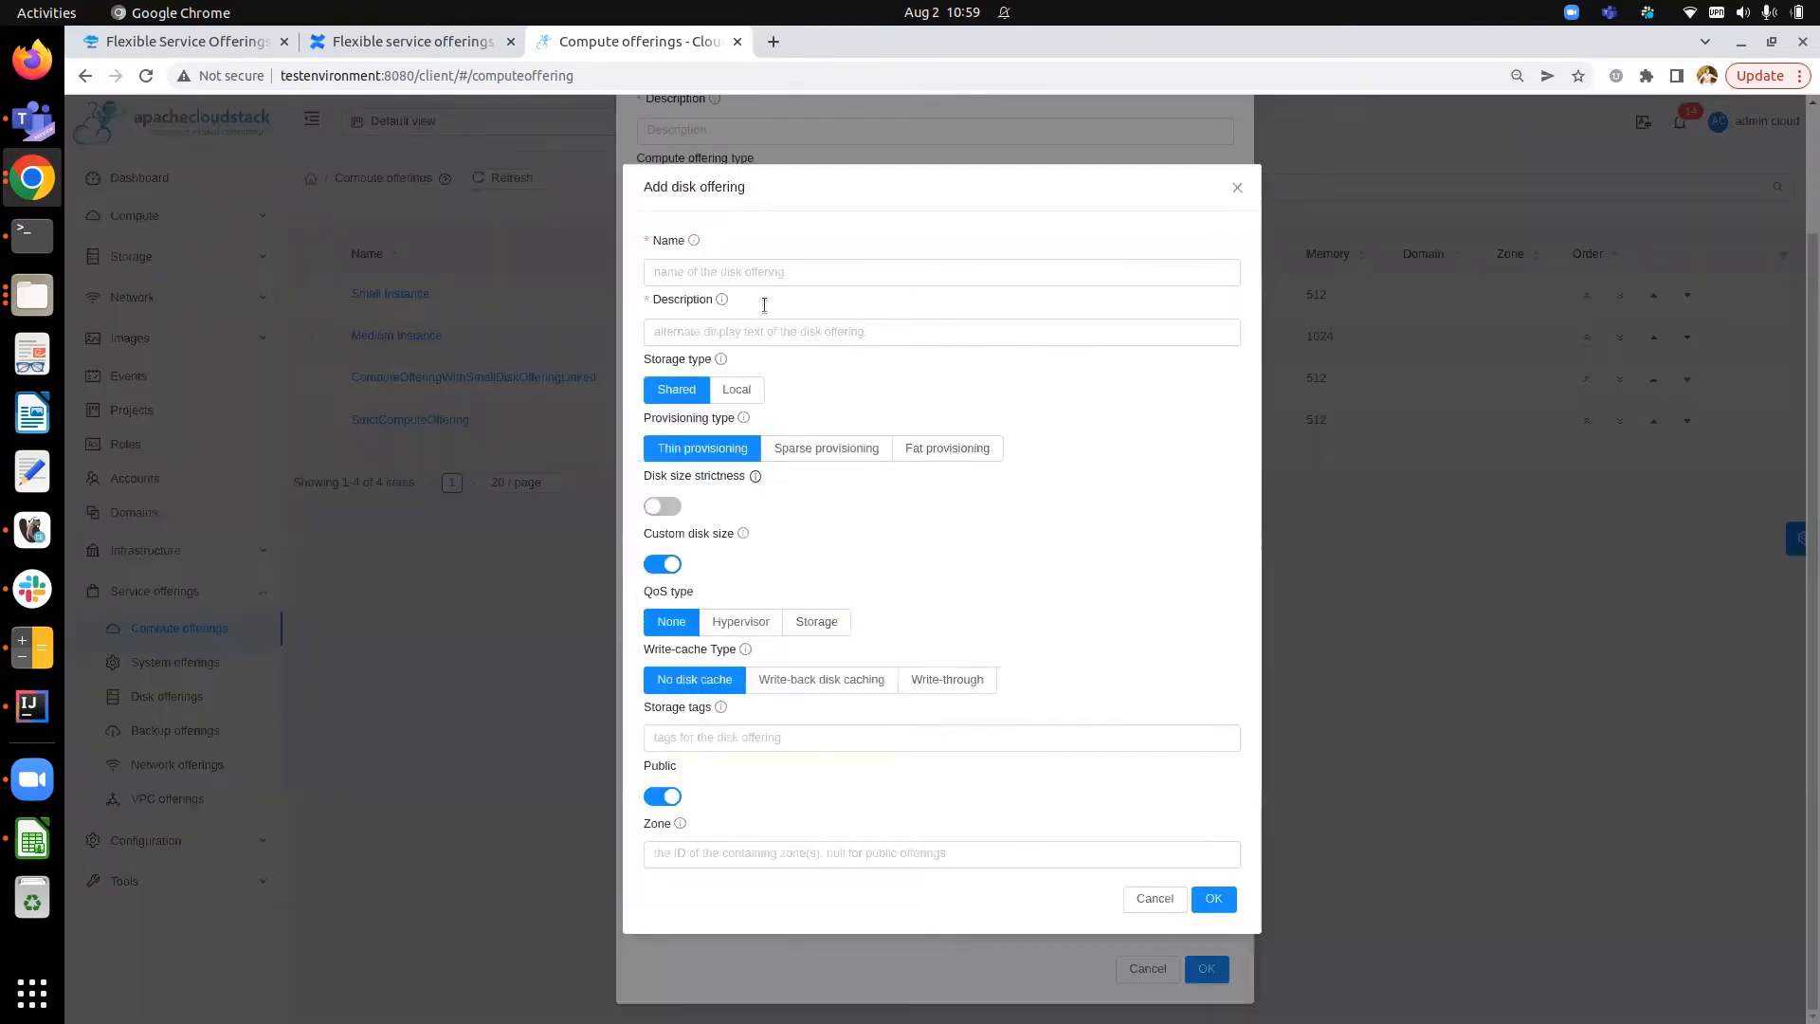
{"action": "left_click", "coordinate": [1232, 186]}
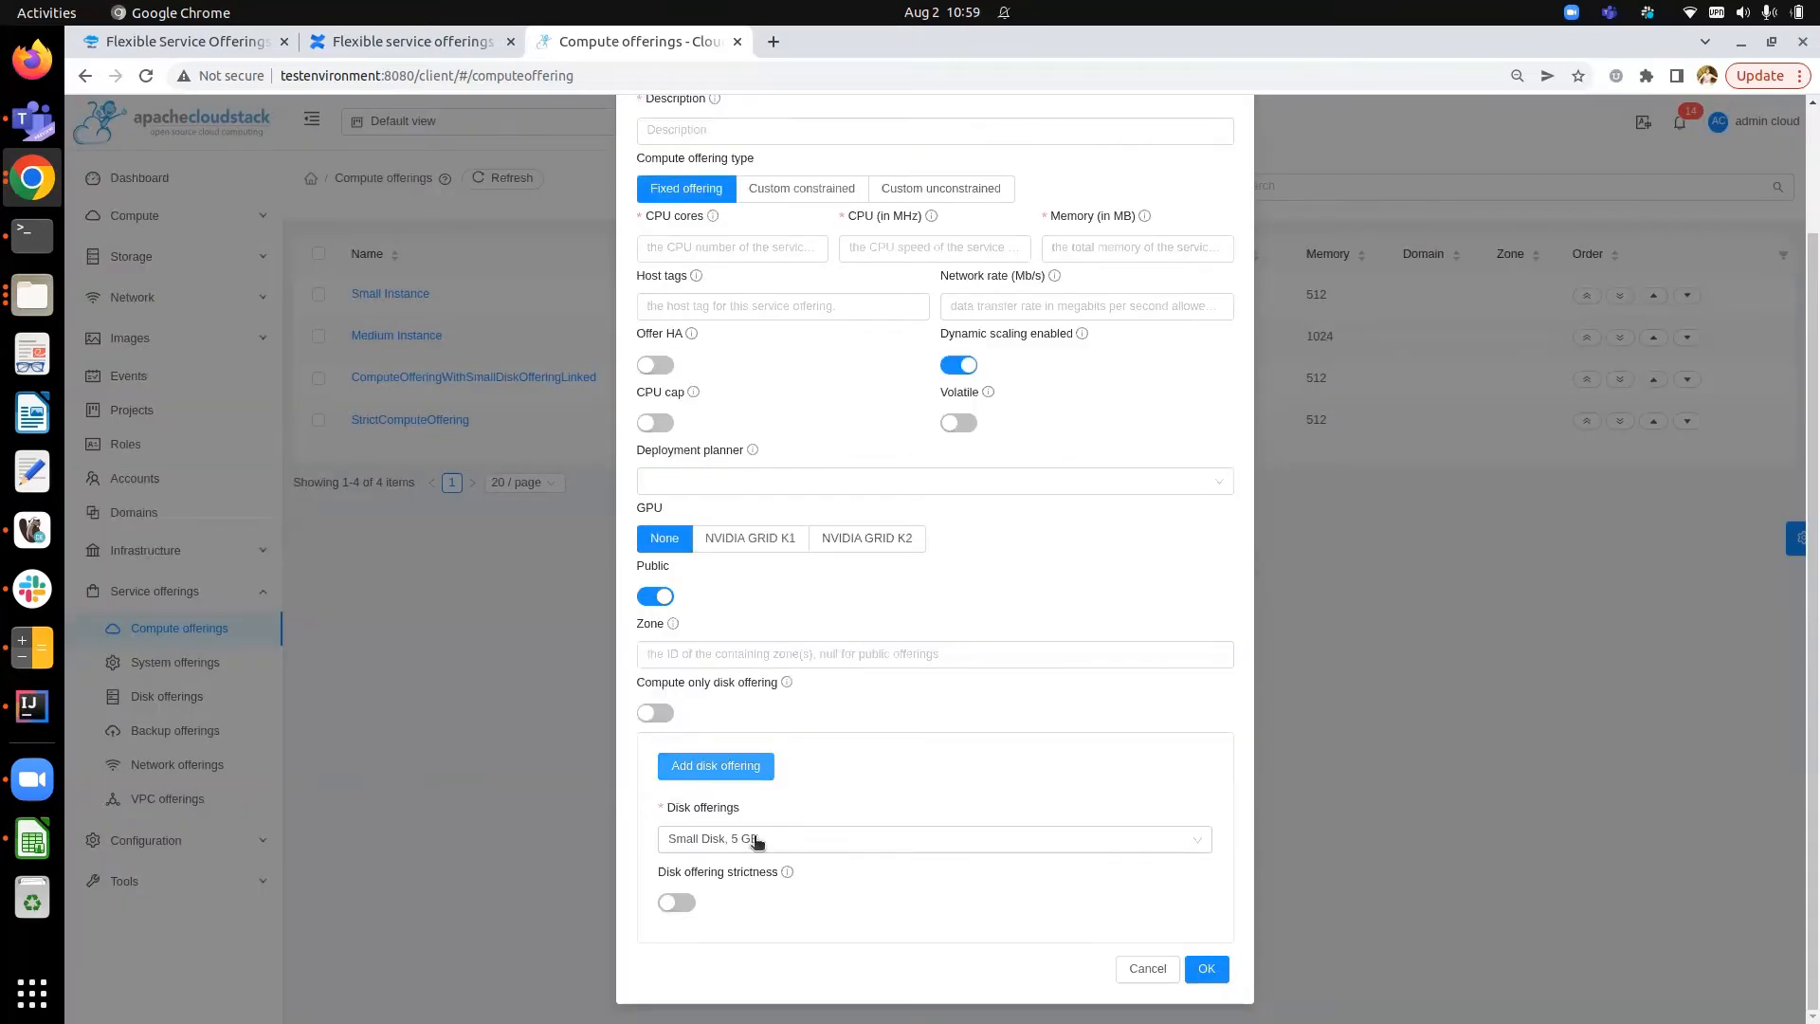
{"action": "scroll", "coordinate": [869, 754], "scroll_direction": "up", "scroll_amount": 3}
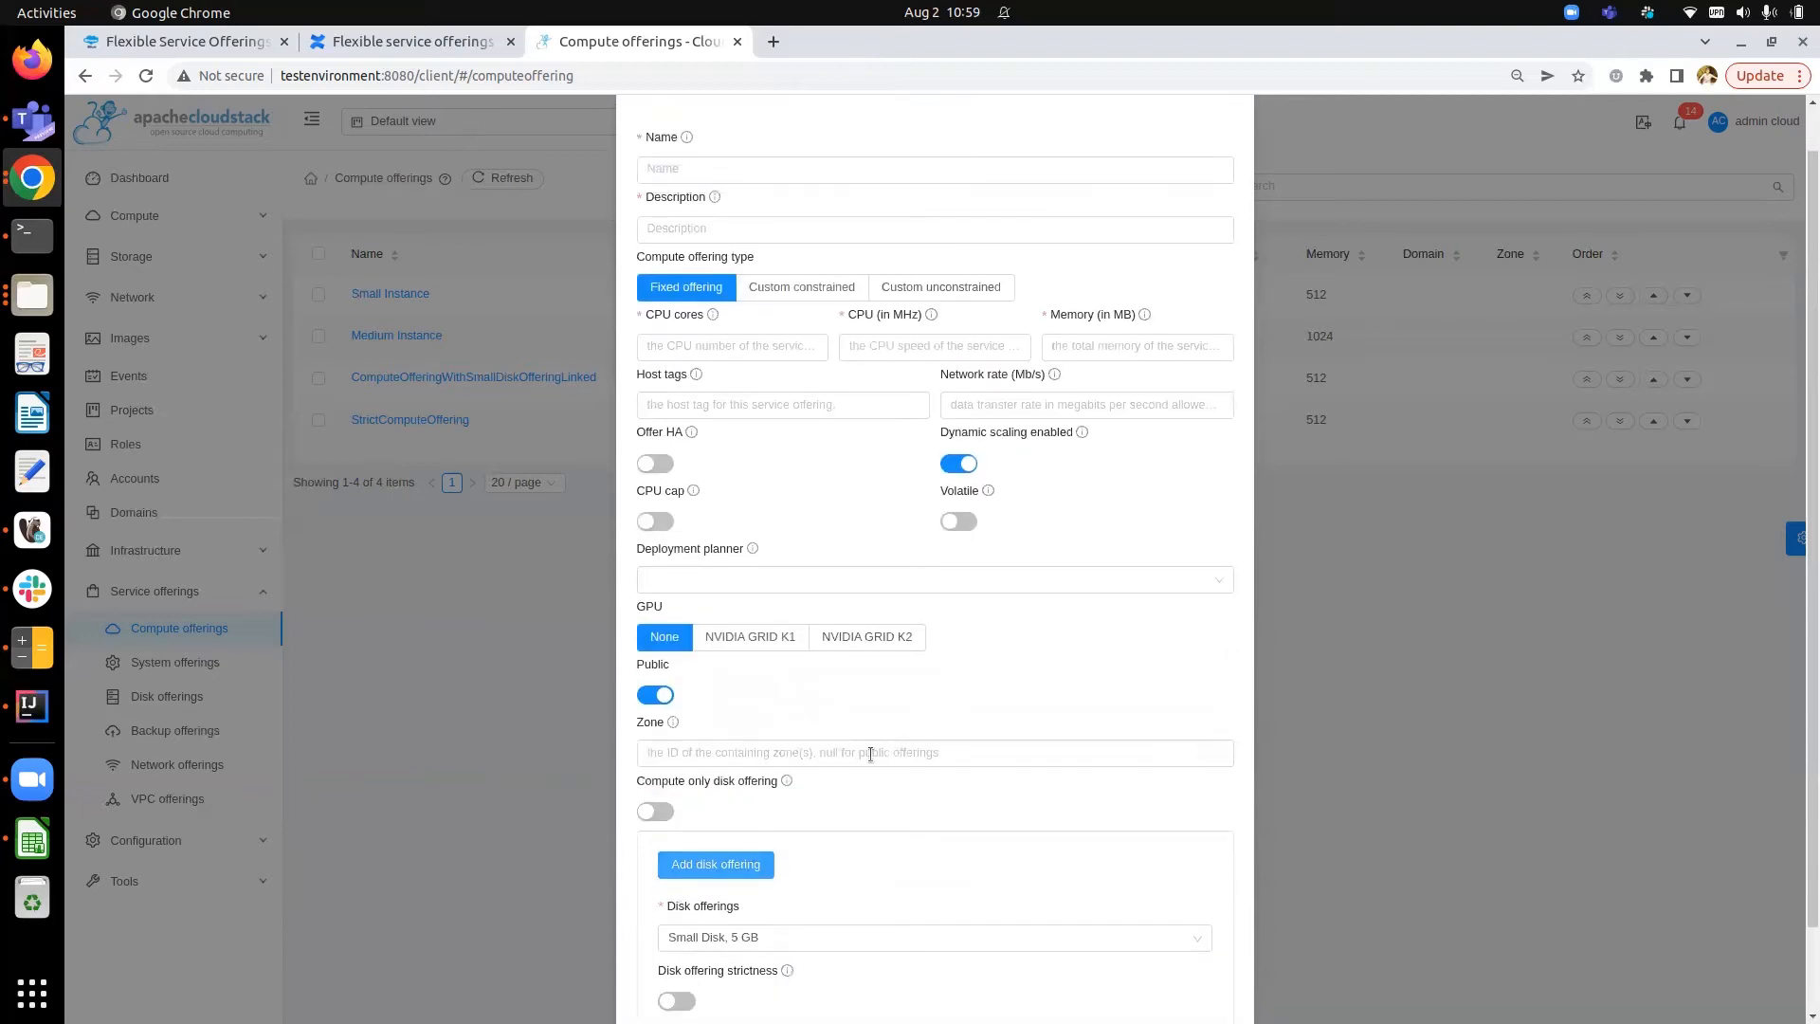
- Cancel the compute offering form and open the details of ComputeOfferingWithSmallDiskOfferingLinked
{"action": "scroll", "coordinate": [1105, 952], "scroll_direction": "down", "scroll_amount": 3}
{"action": "left_click", "coordinate": [1144, 968]}
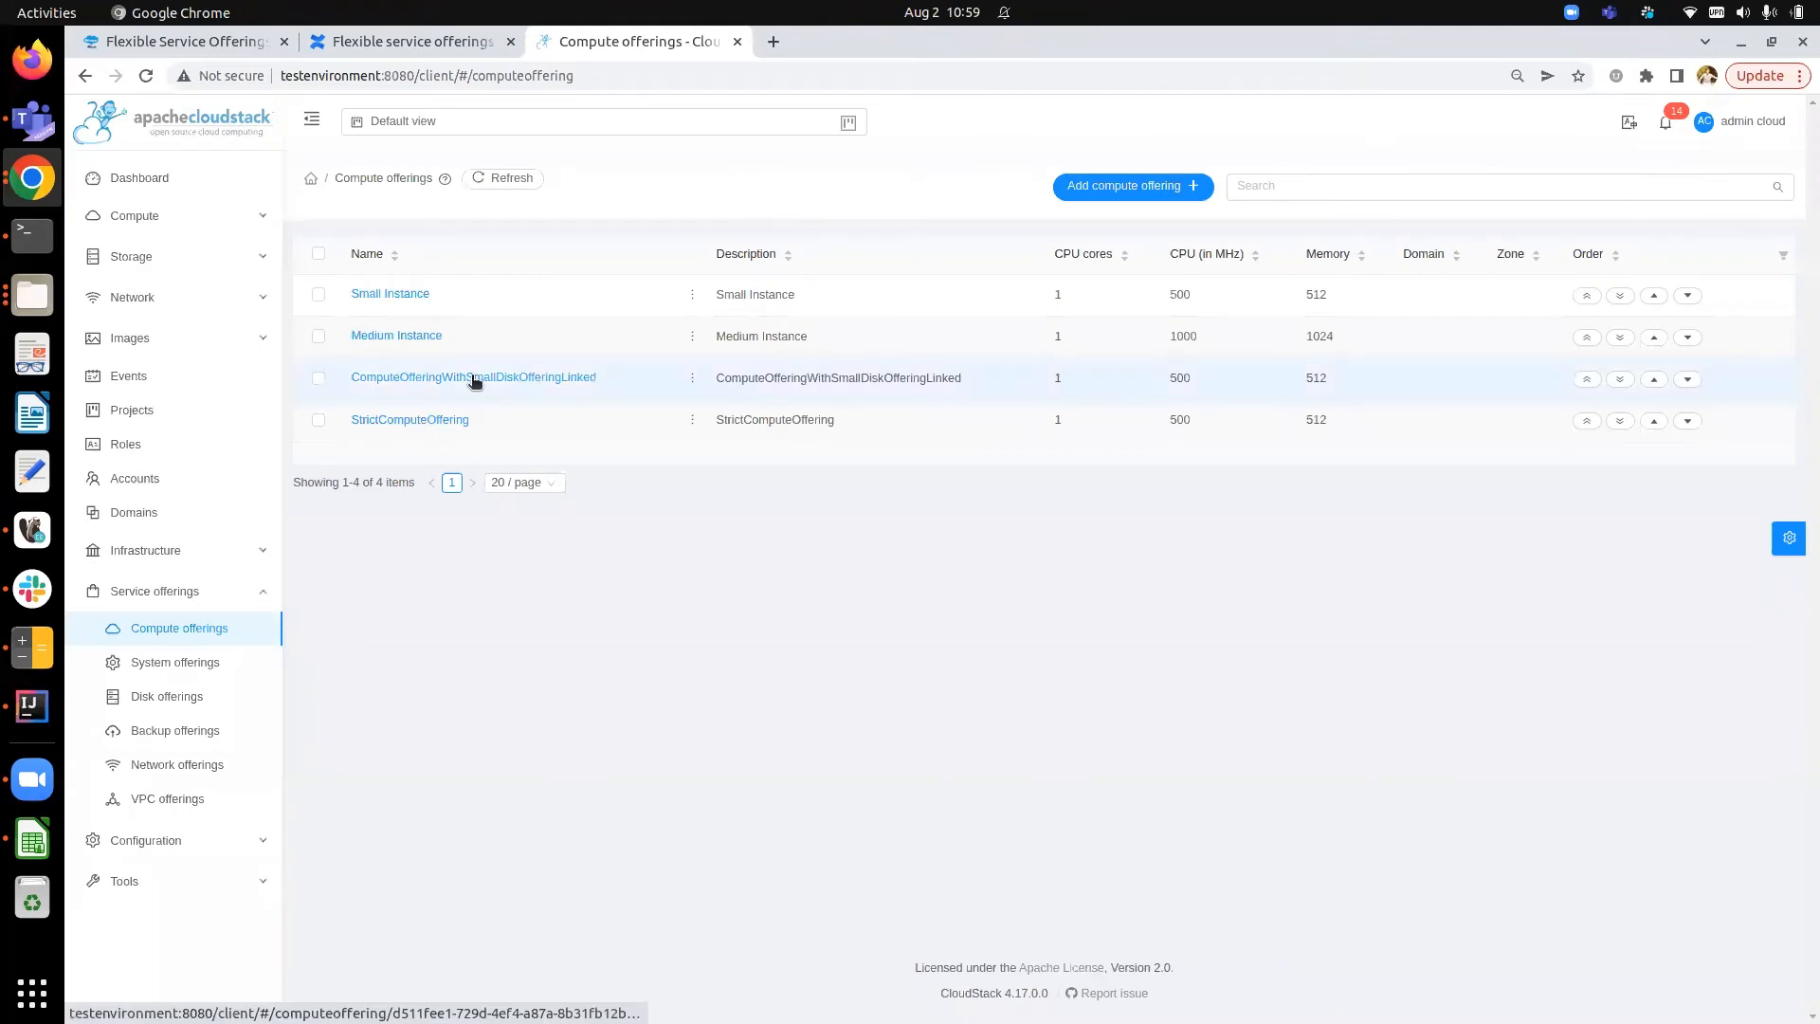
{"action": "left_click", "coordinate": [475, 378]}
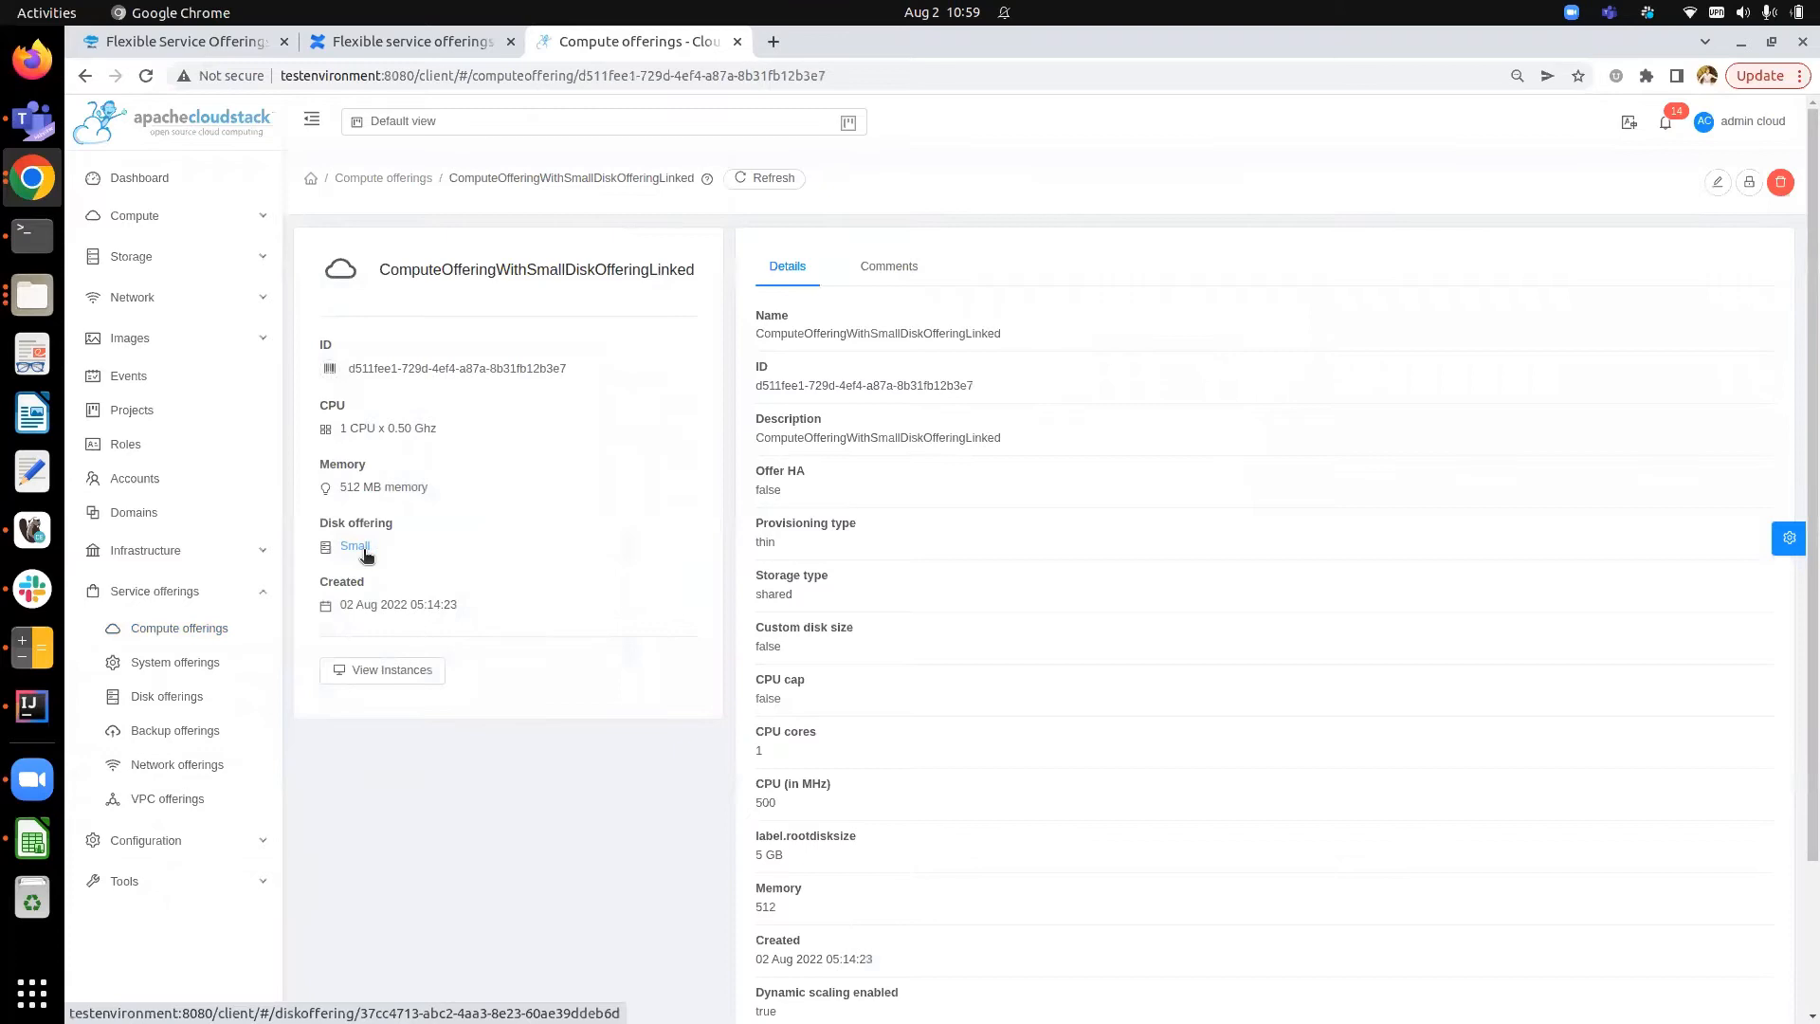
- Start adding a new instance and choose ComputeOfferingWithSmallDiskOfferingLinked as its compute offering
{"action": "left_click", "coordinate": [177, 216]}
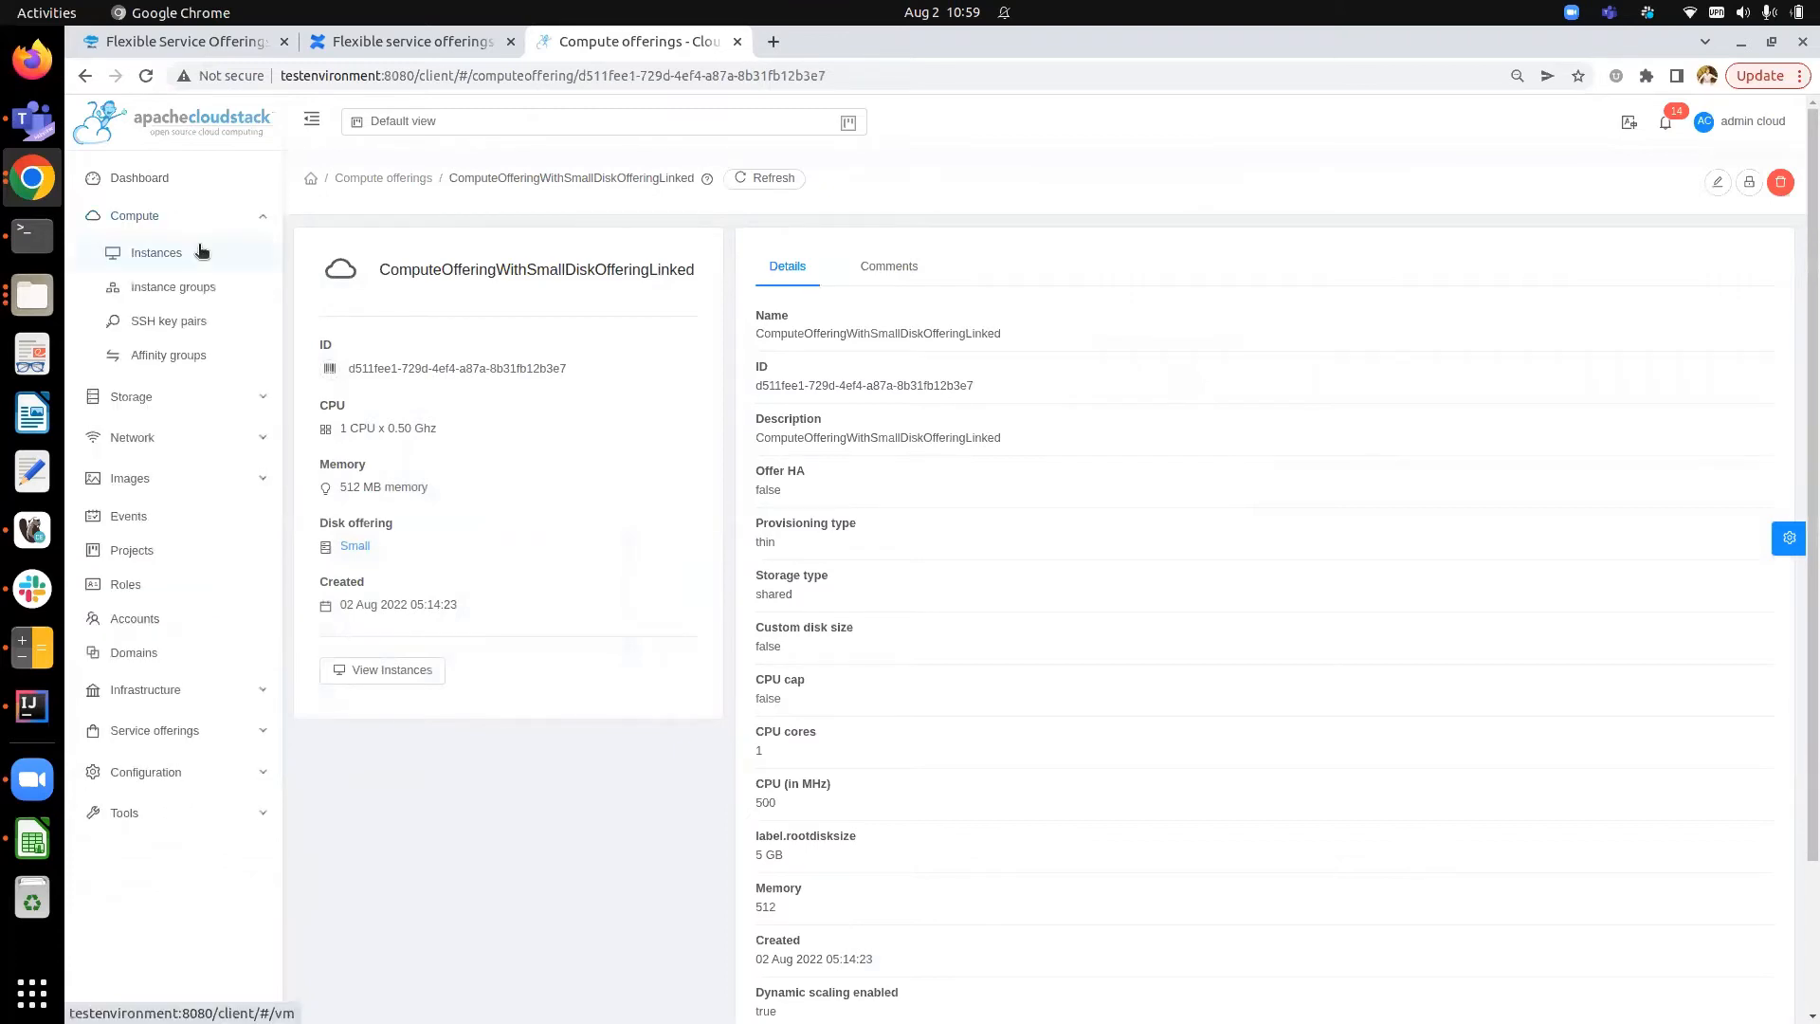
{"action": "left_click", "coordinate": [201, 251]}
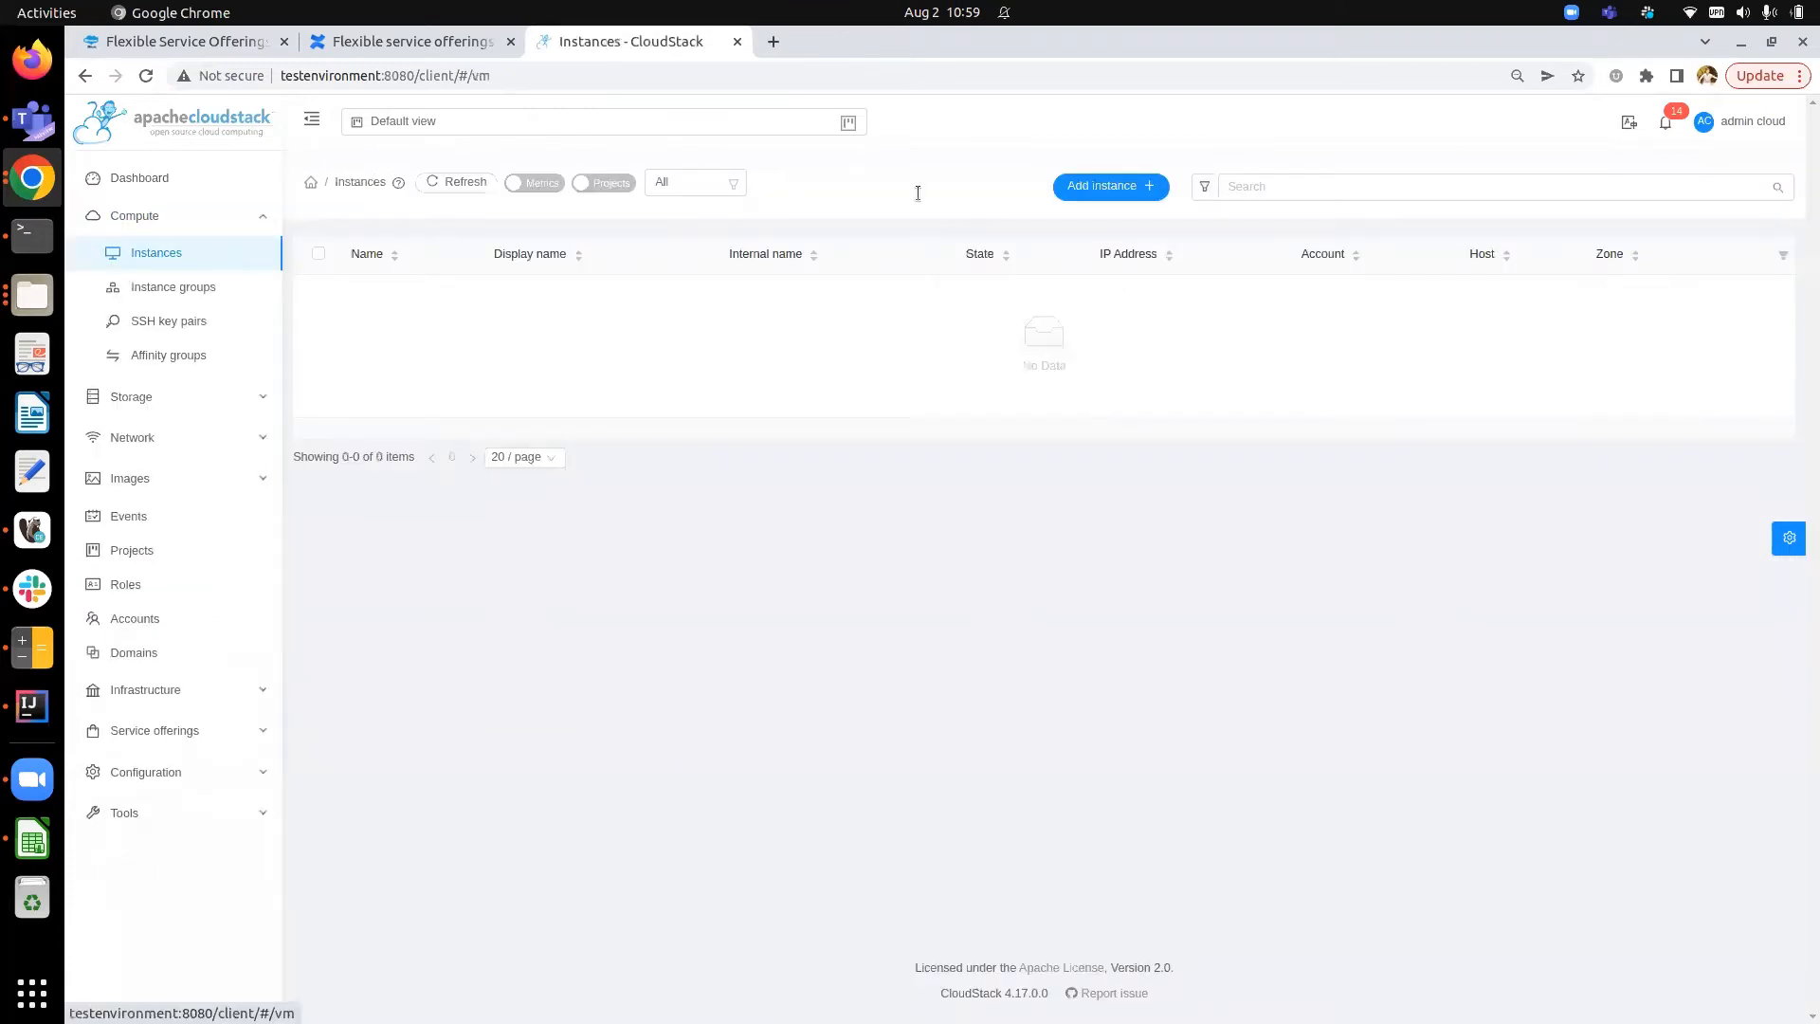
{"action": "left_click", "coordinate": [1081, 192]}
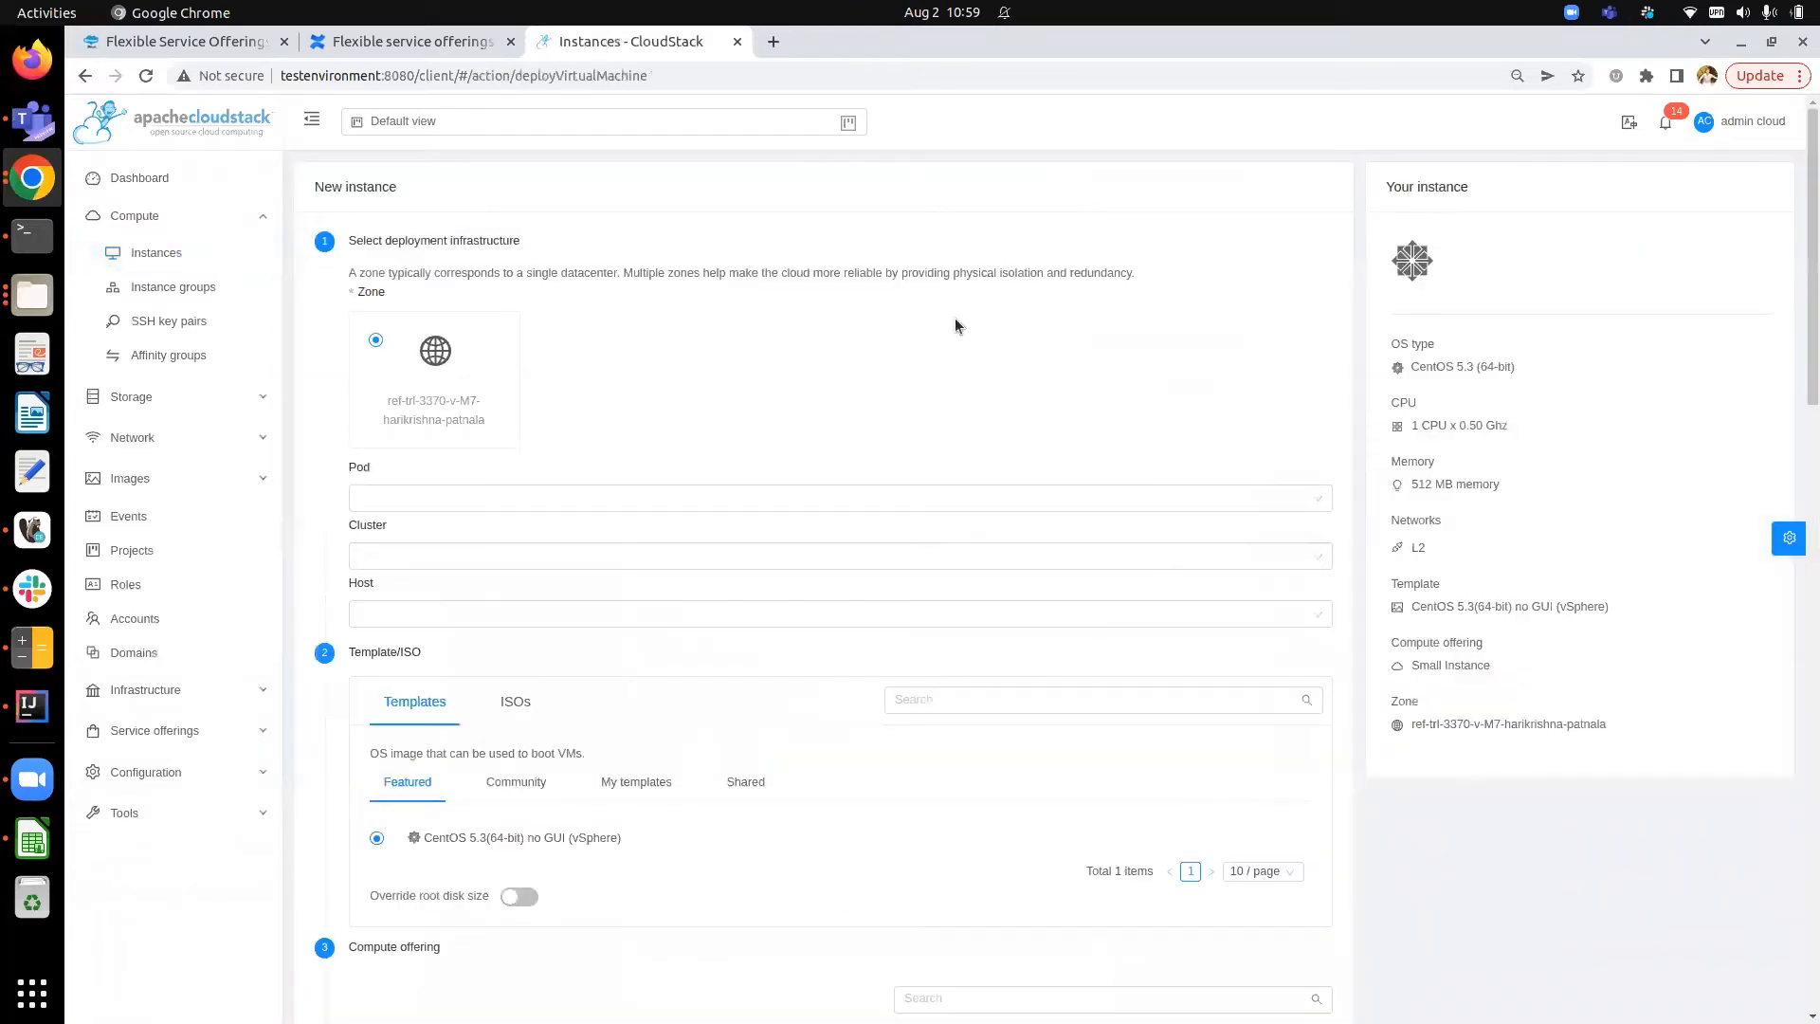
{"action": "scroll", "coordinate": [821, 419], "scroll_direction": "down", "scroll_amount": 2}
{"action": "scroll", "coordinate": [815, 414], "scroll_direction": "down", "scroll_amount": 4}
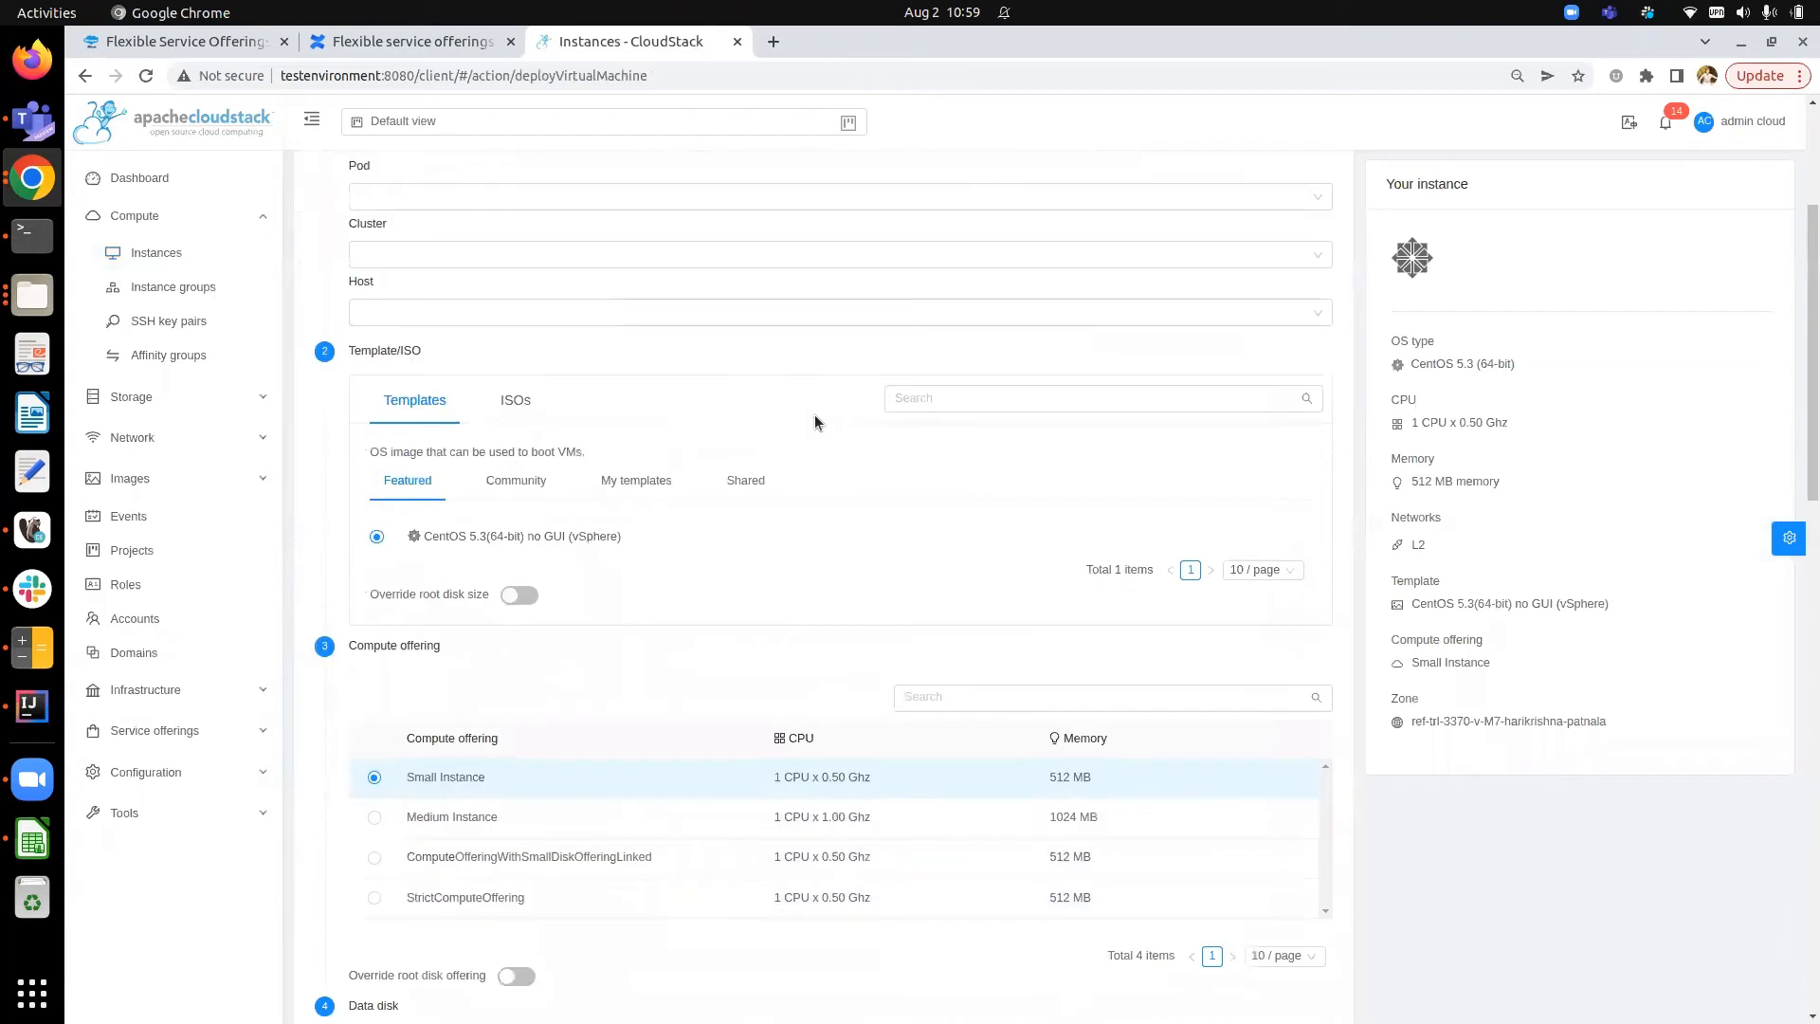
{"action": "scroll", "coordinate": [389, 554], "scroll_direction": "down", "scroll_amount": 2}
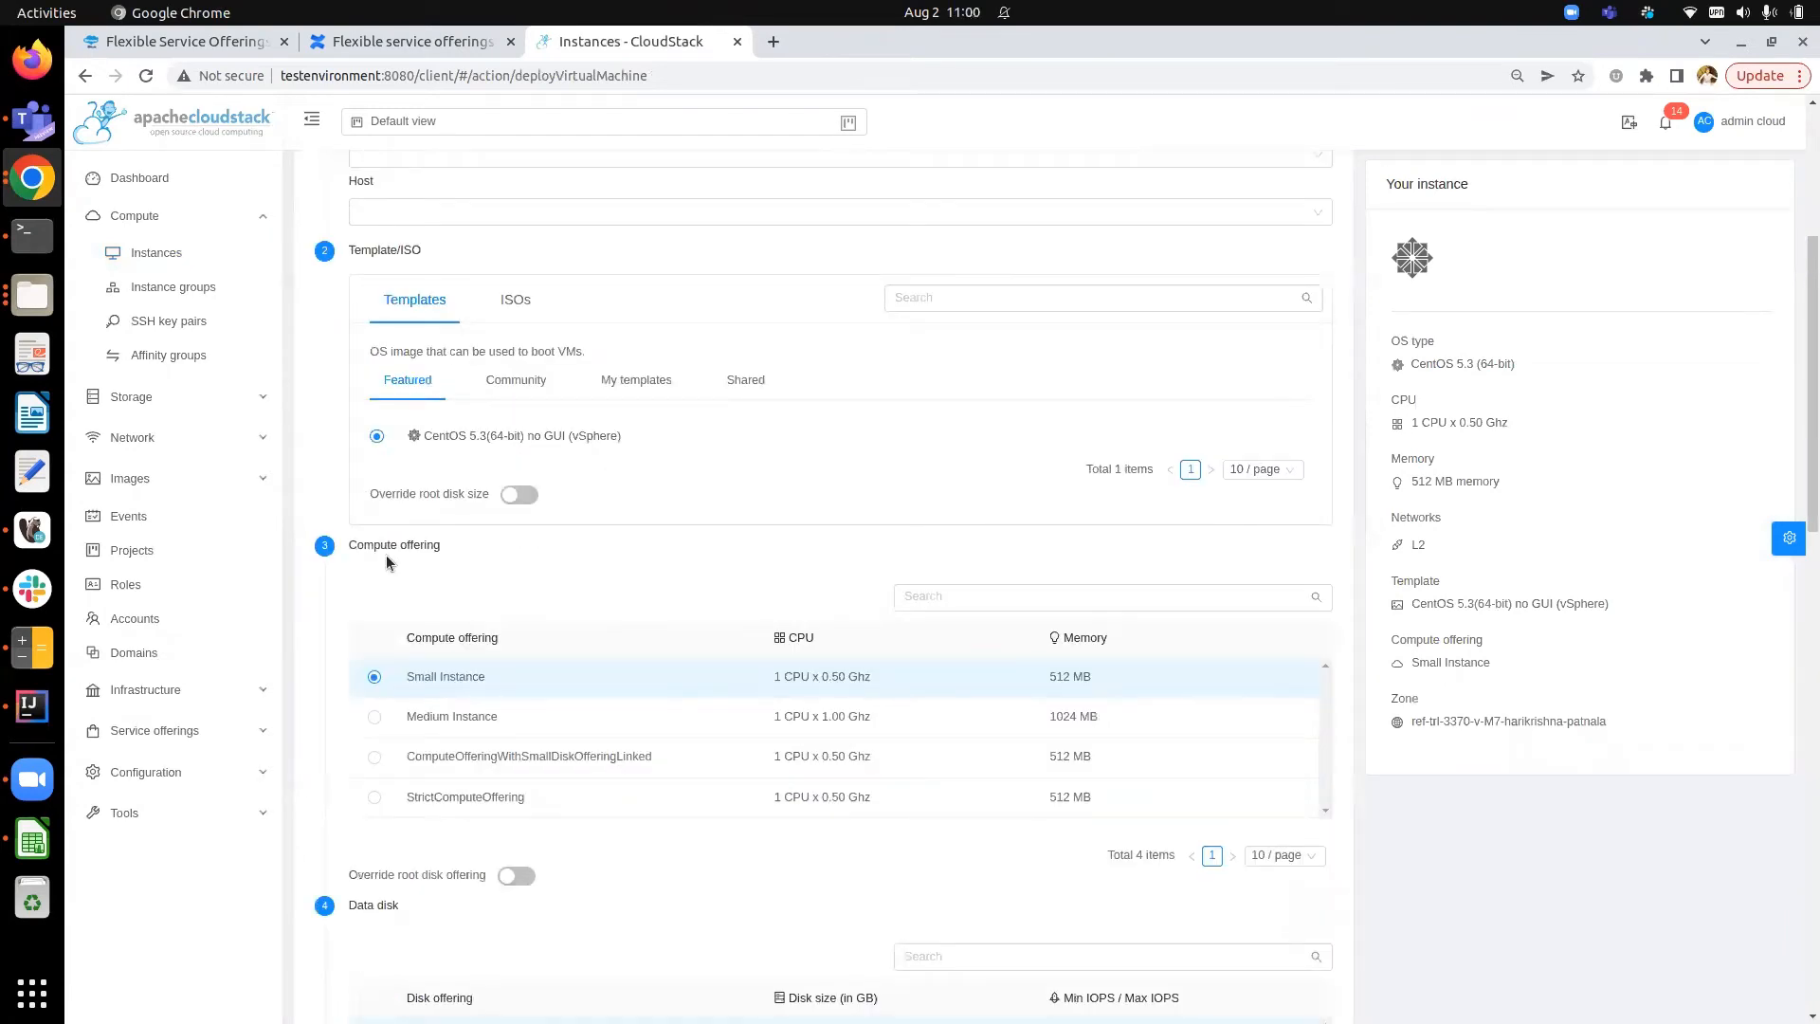
{"action": "scroll", "coordinate": [385, 554], "scroll_direction": "down", "scroll_amount": 1}
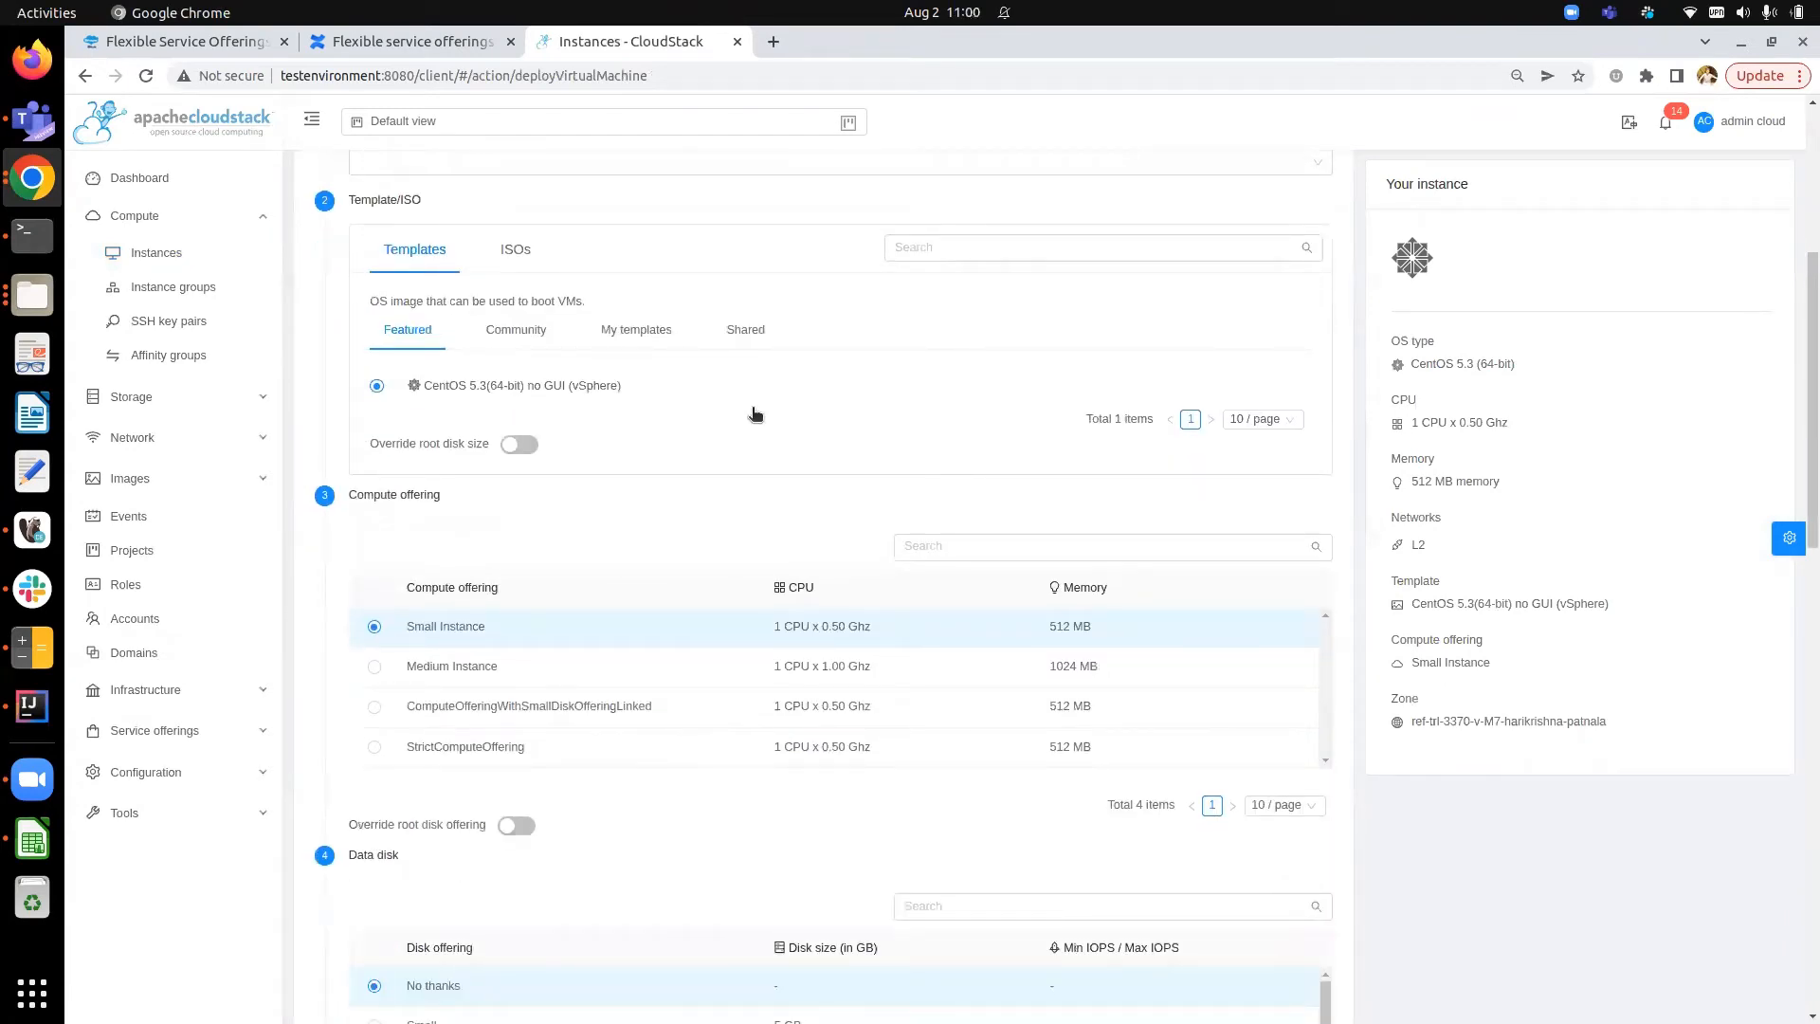
{"action": "scroll", "coordinate": [479, 591], "scroll_direction": "down", "scroll_amount": 1}
{"action": "left_click", "coordinate": [374, 656]}
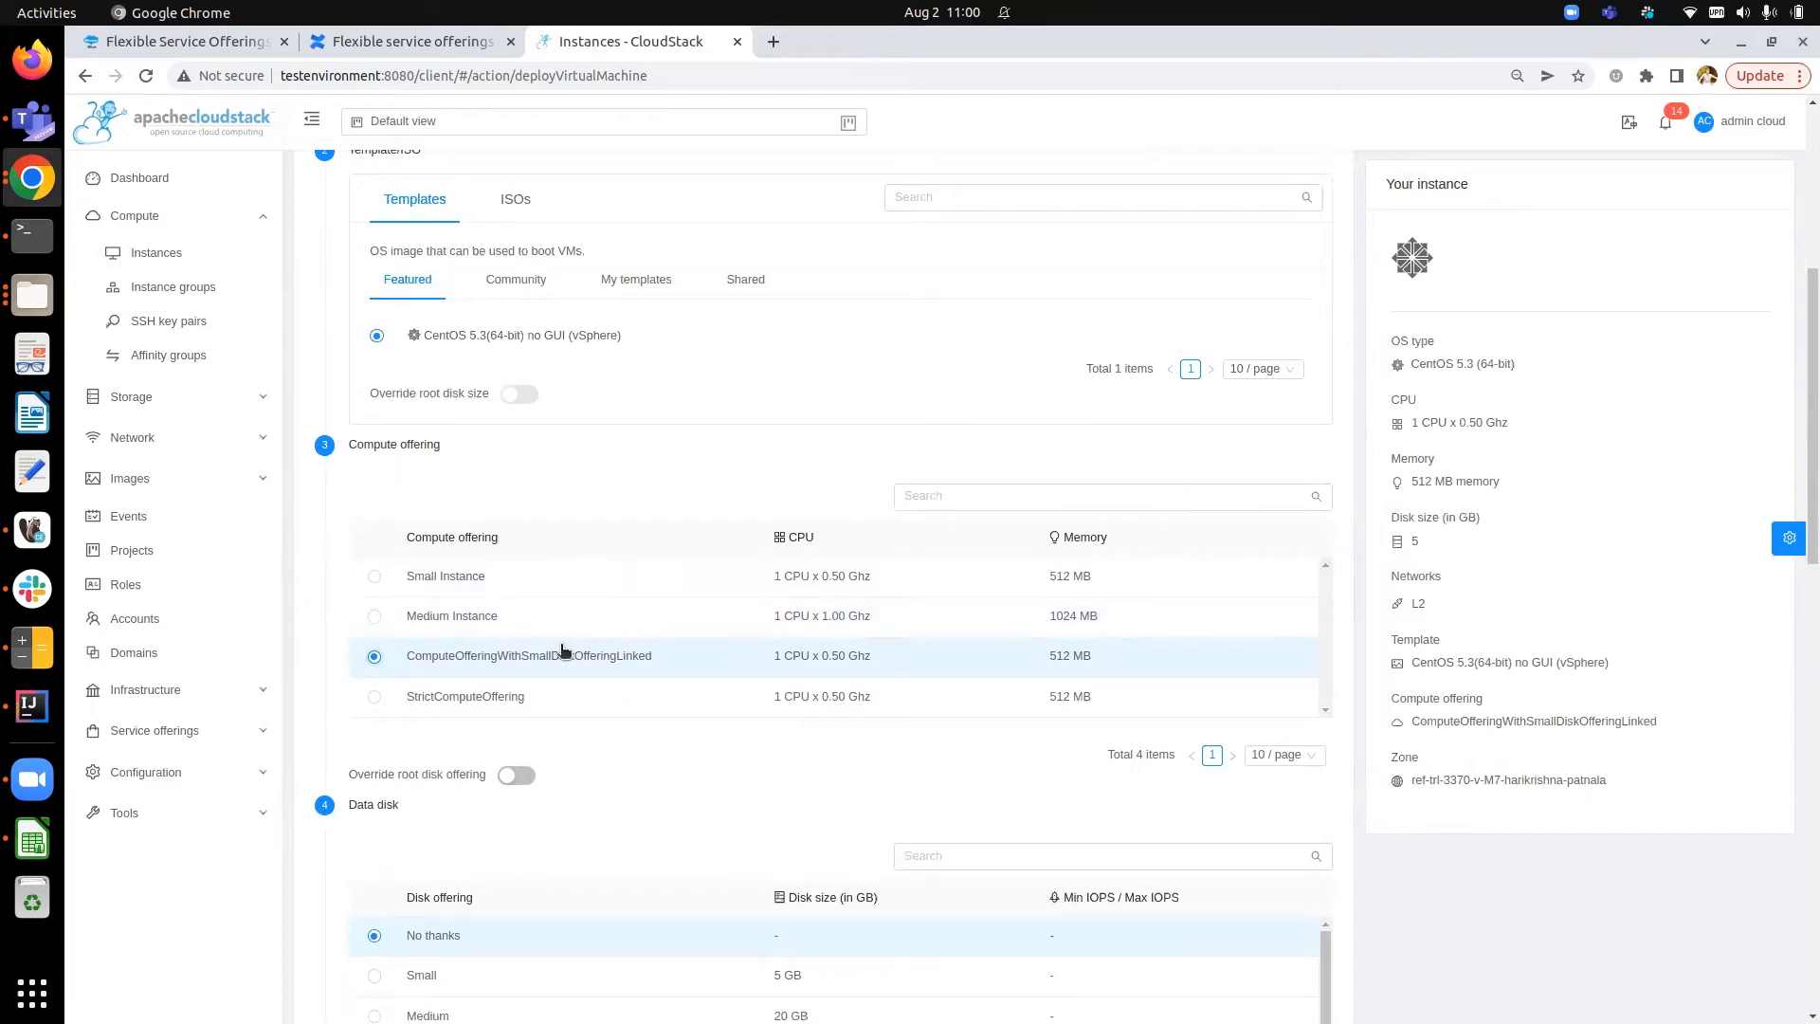
- Name the instance testVM1 and launch it
{"action": "scroll", "coordinate": [562, 651], "scroll_direction": "down", "scroll_amount": 2}
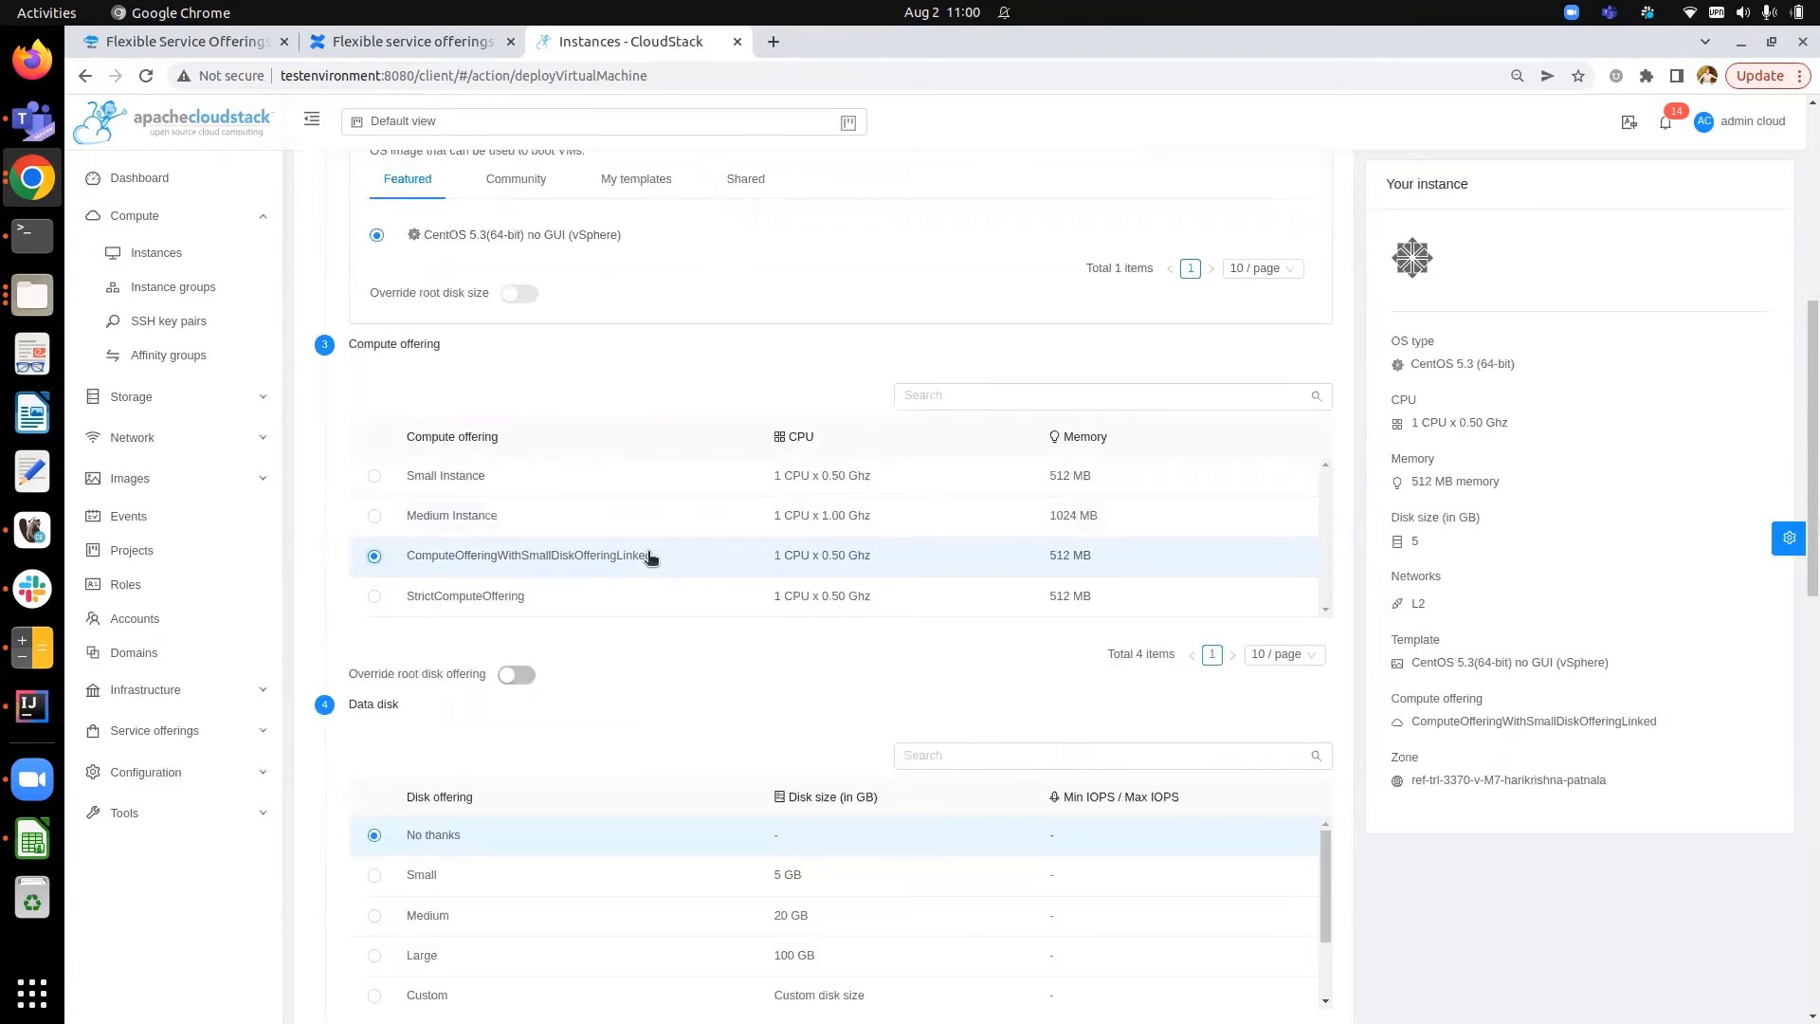
{"action": "scroll", "coordinate": [761, 675], "scroll_direction": "down", "scroll_amount": 7}
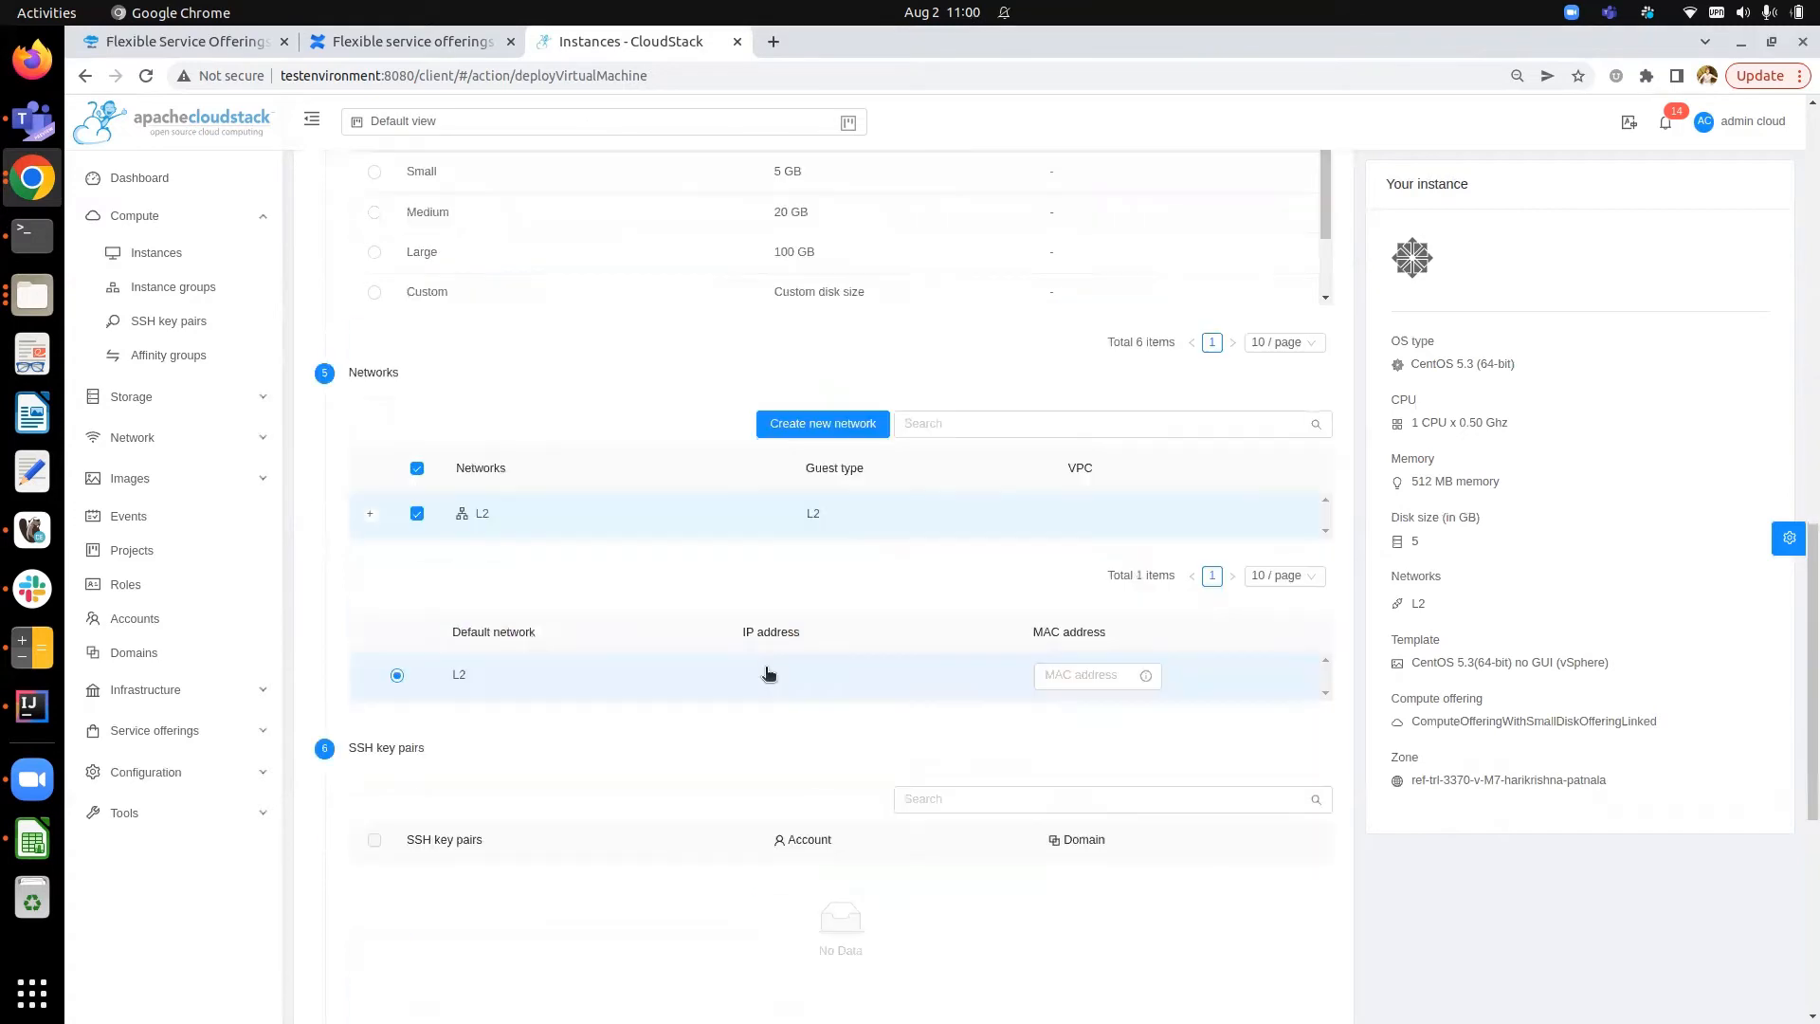
{"action": "scroll", "coordinate": [768, 673], "scroll_direction": "down", "scroll_amount": 6}
{"action": "left_click", "coordinate": [789, 608]}
{"action": "type", "text": "testVM1"}
{"action": "left_click", "coordinate": [1249, 882]}
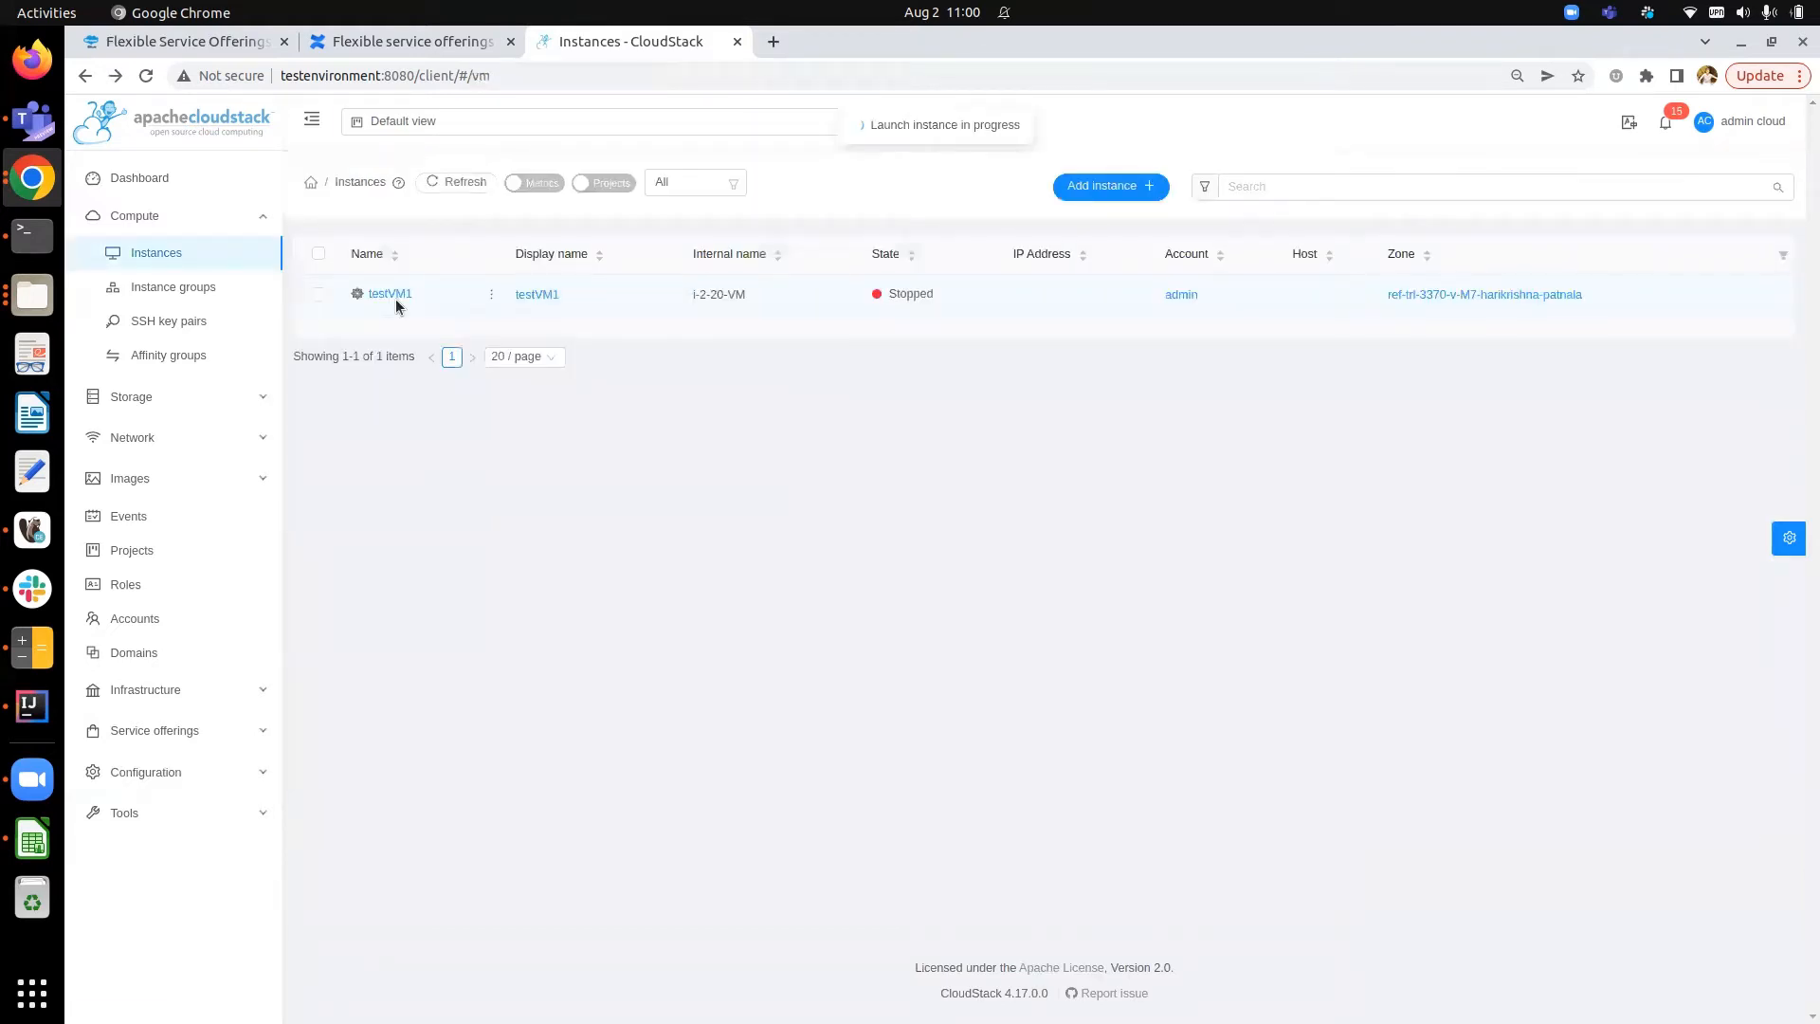
- Inspect testVM1's root volume and the disk offering it uses
{"action": "left_click", "coordinate": [392, 295]}
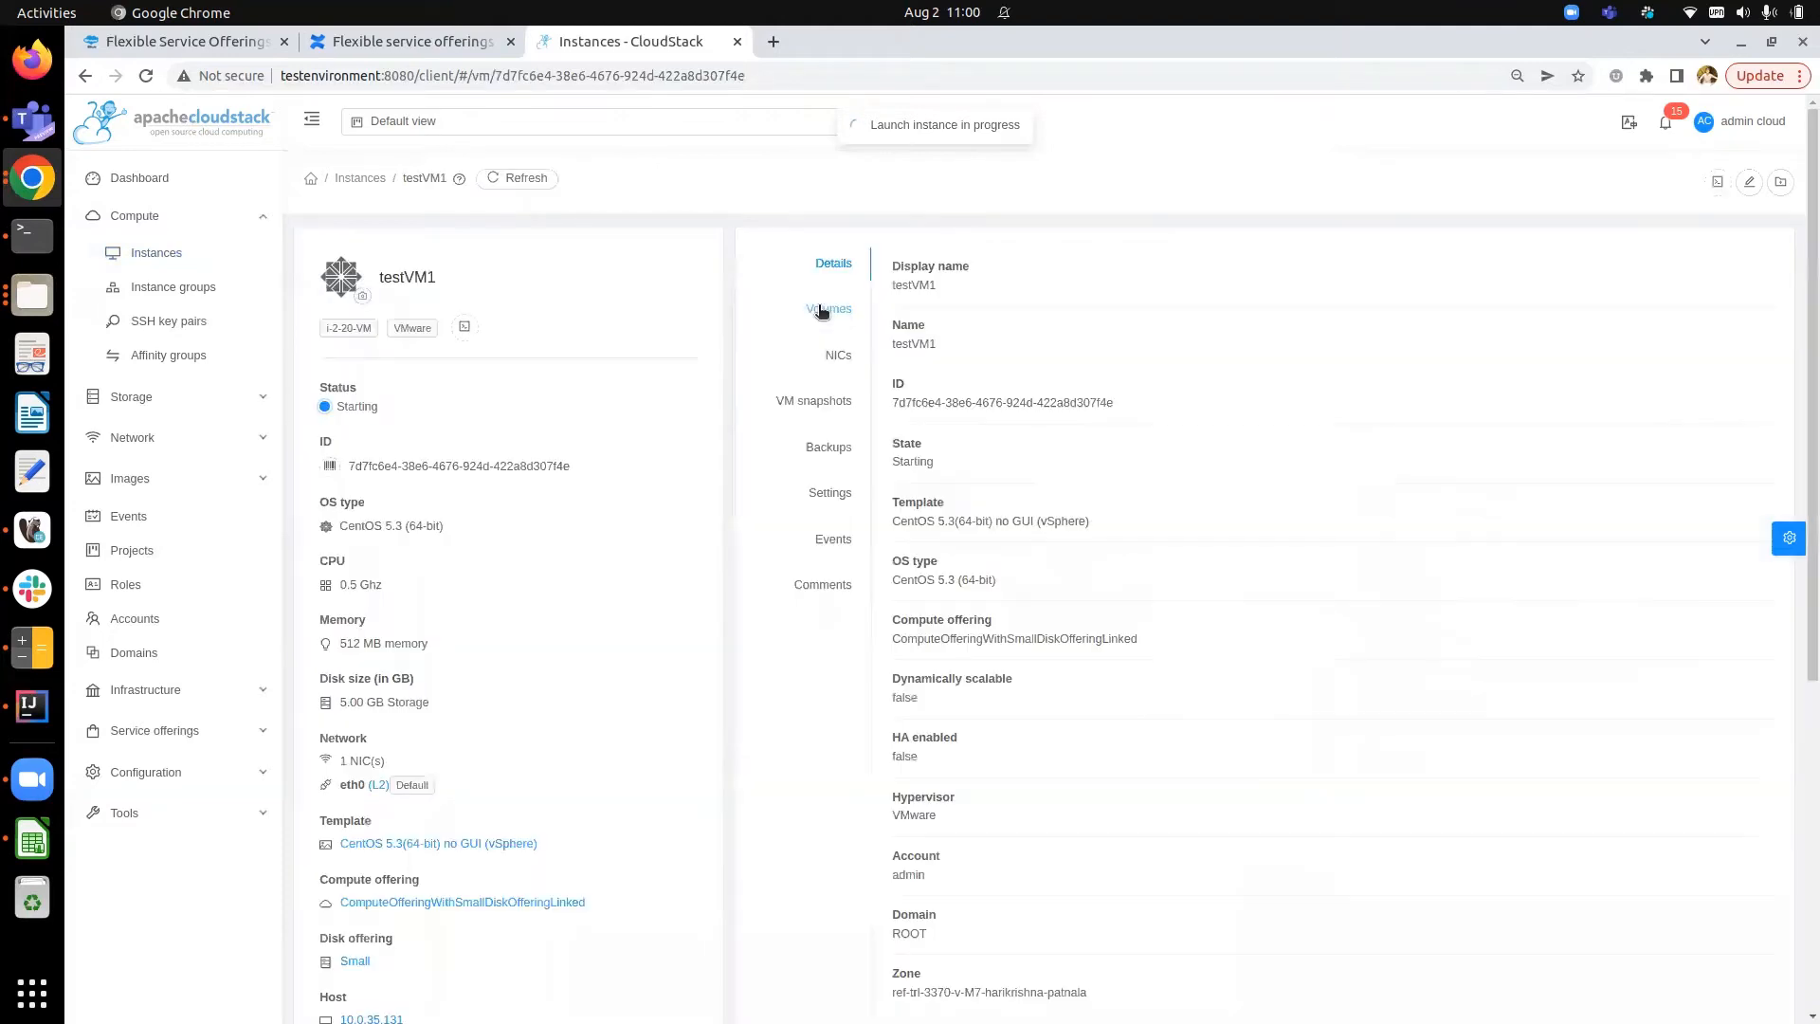
{"action": "left_click", "coordinate": [820, 311]}
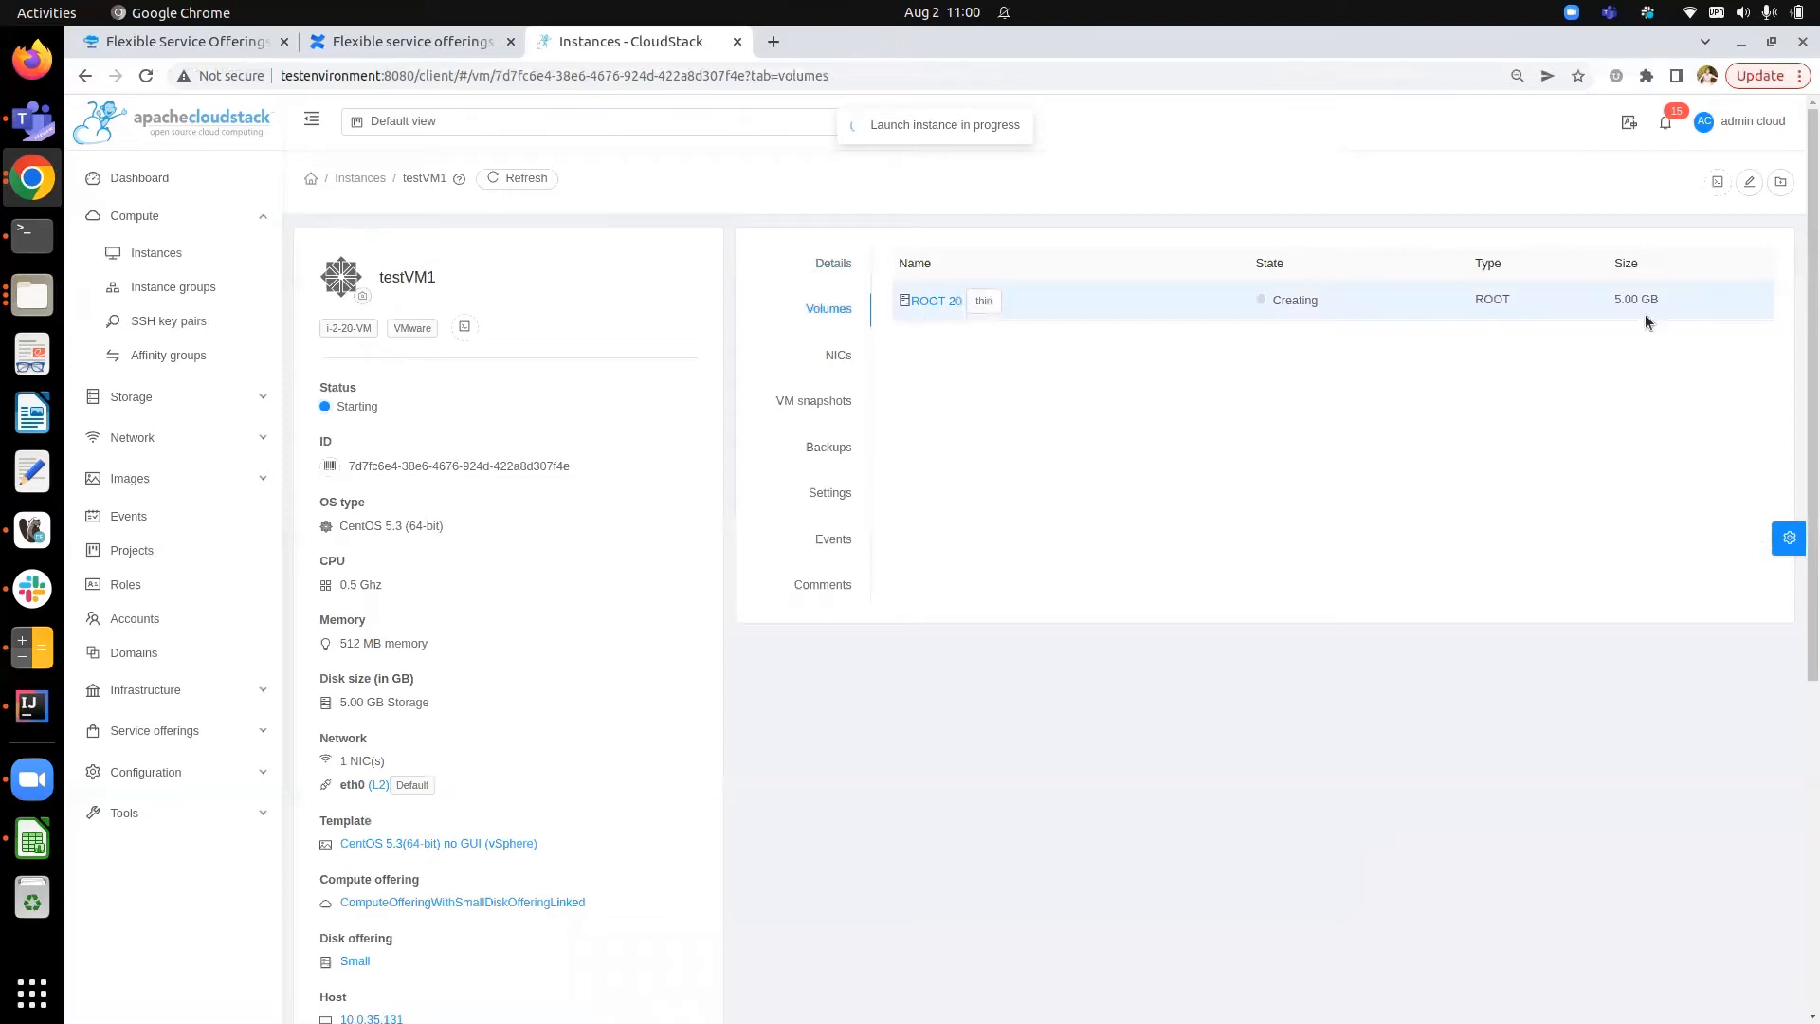
{"action": "left_click", "coordinate": [929, 299]}
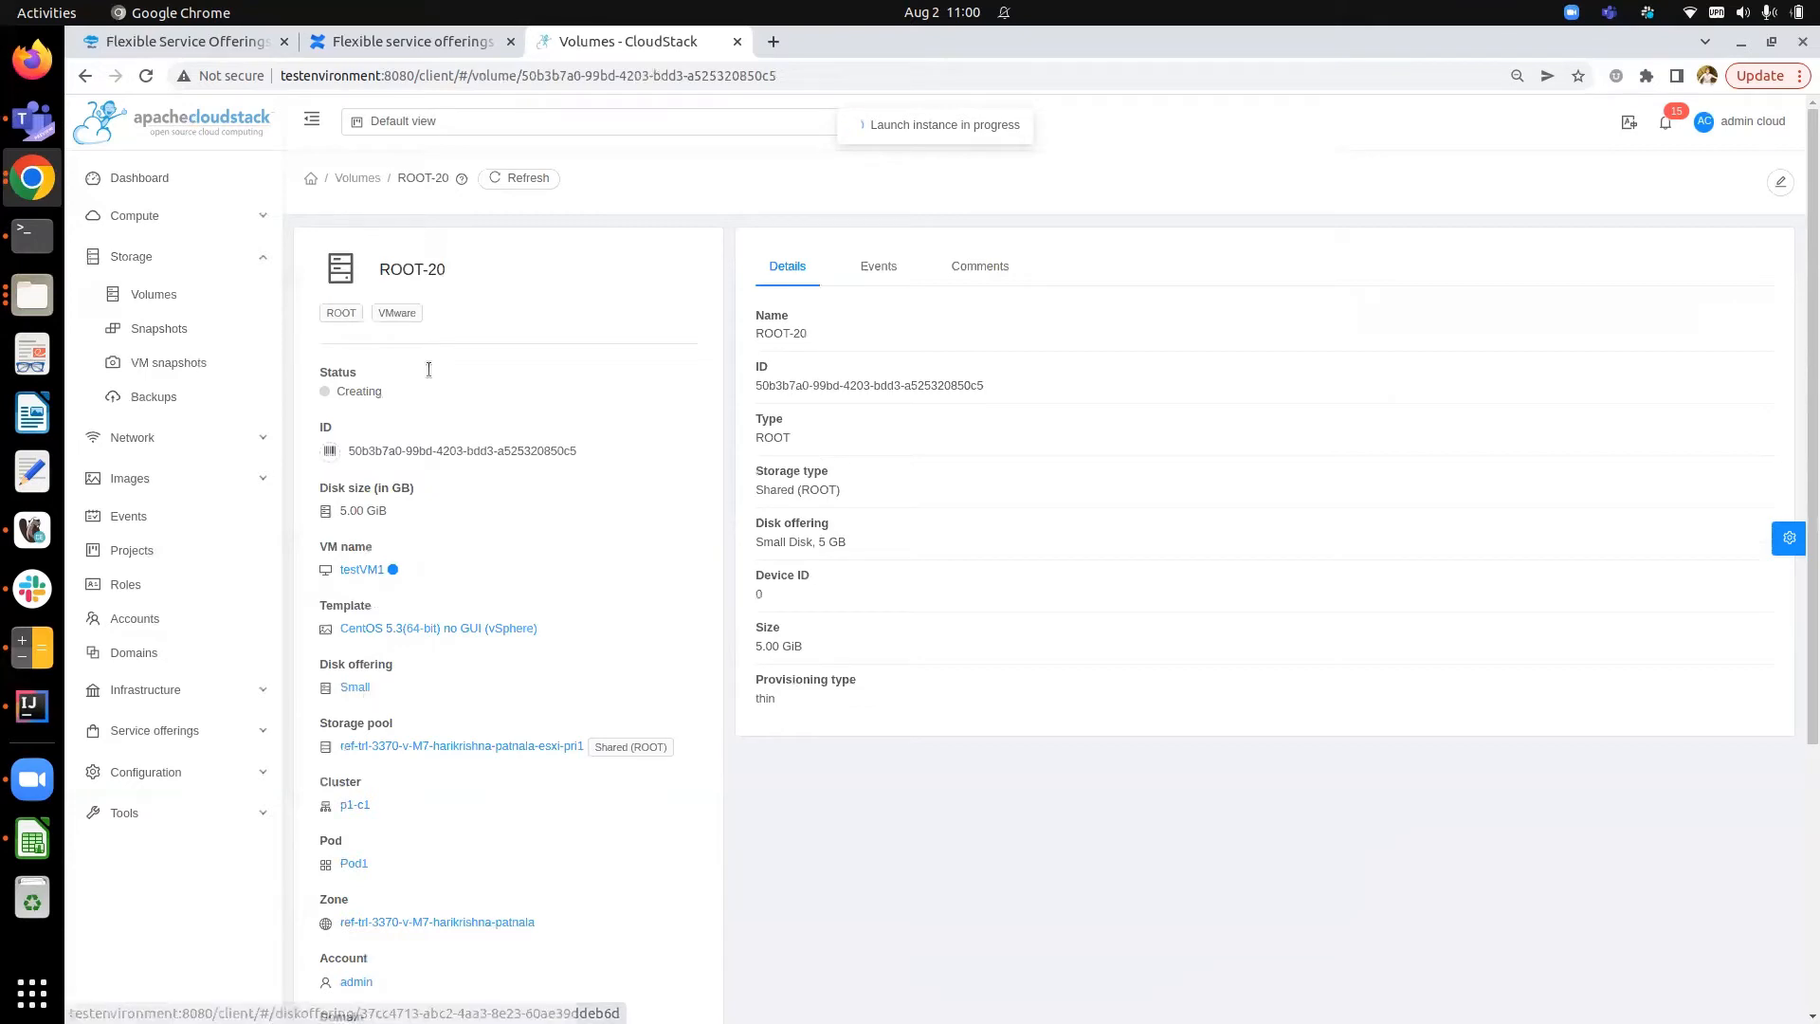
{"action": "left_click", "coordinate": [369, 688]}
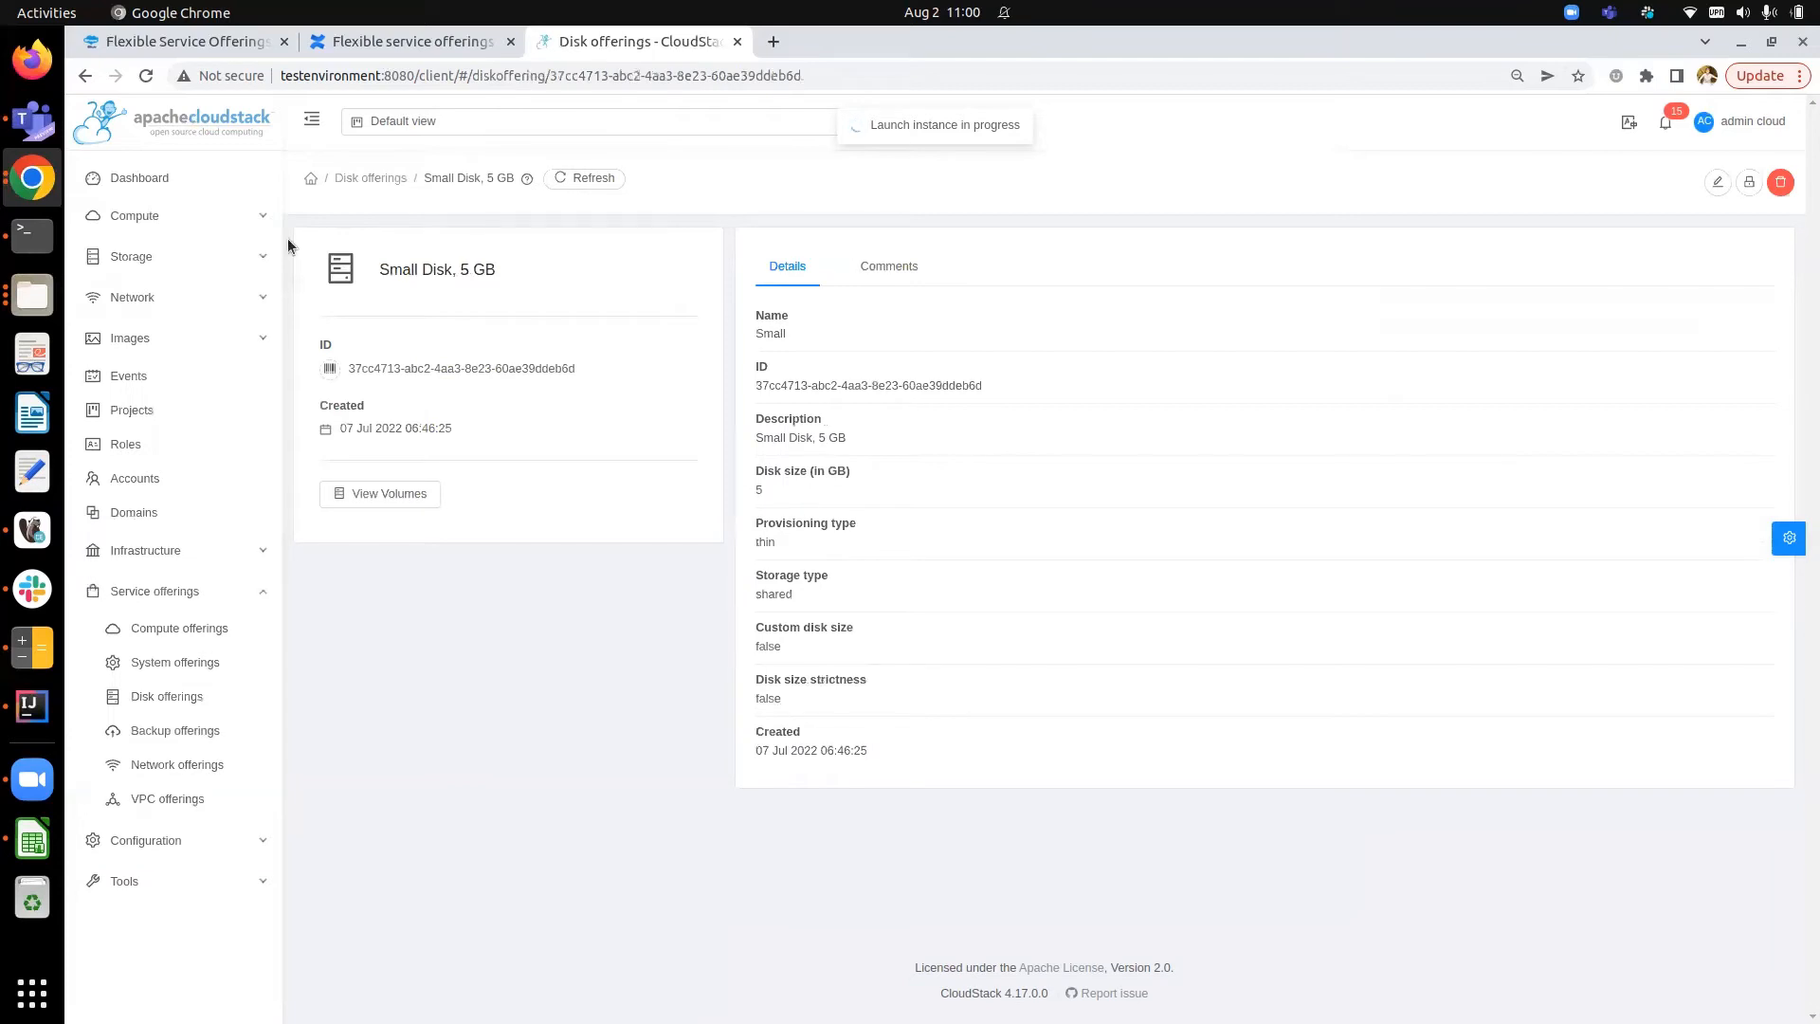
- Start adding another instance and turn on Override root disk offering
{"action": "left_click", "coordinate": [209, 217]}
{"action": "left_click", "coordinate": [189, 252]}
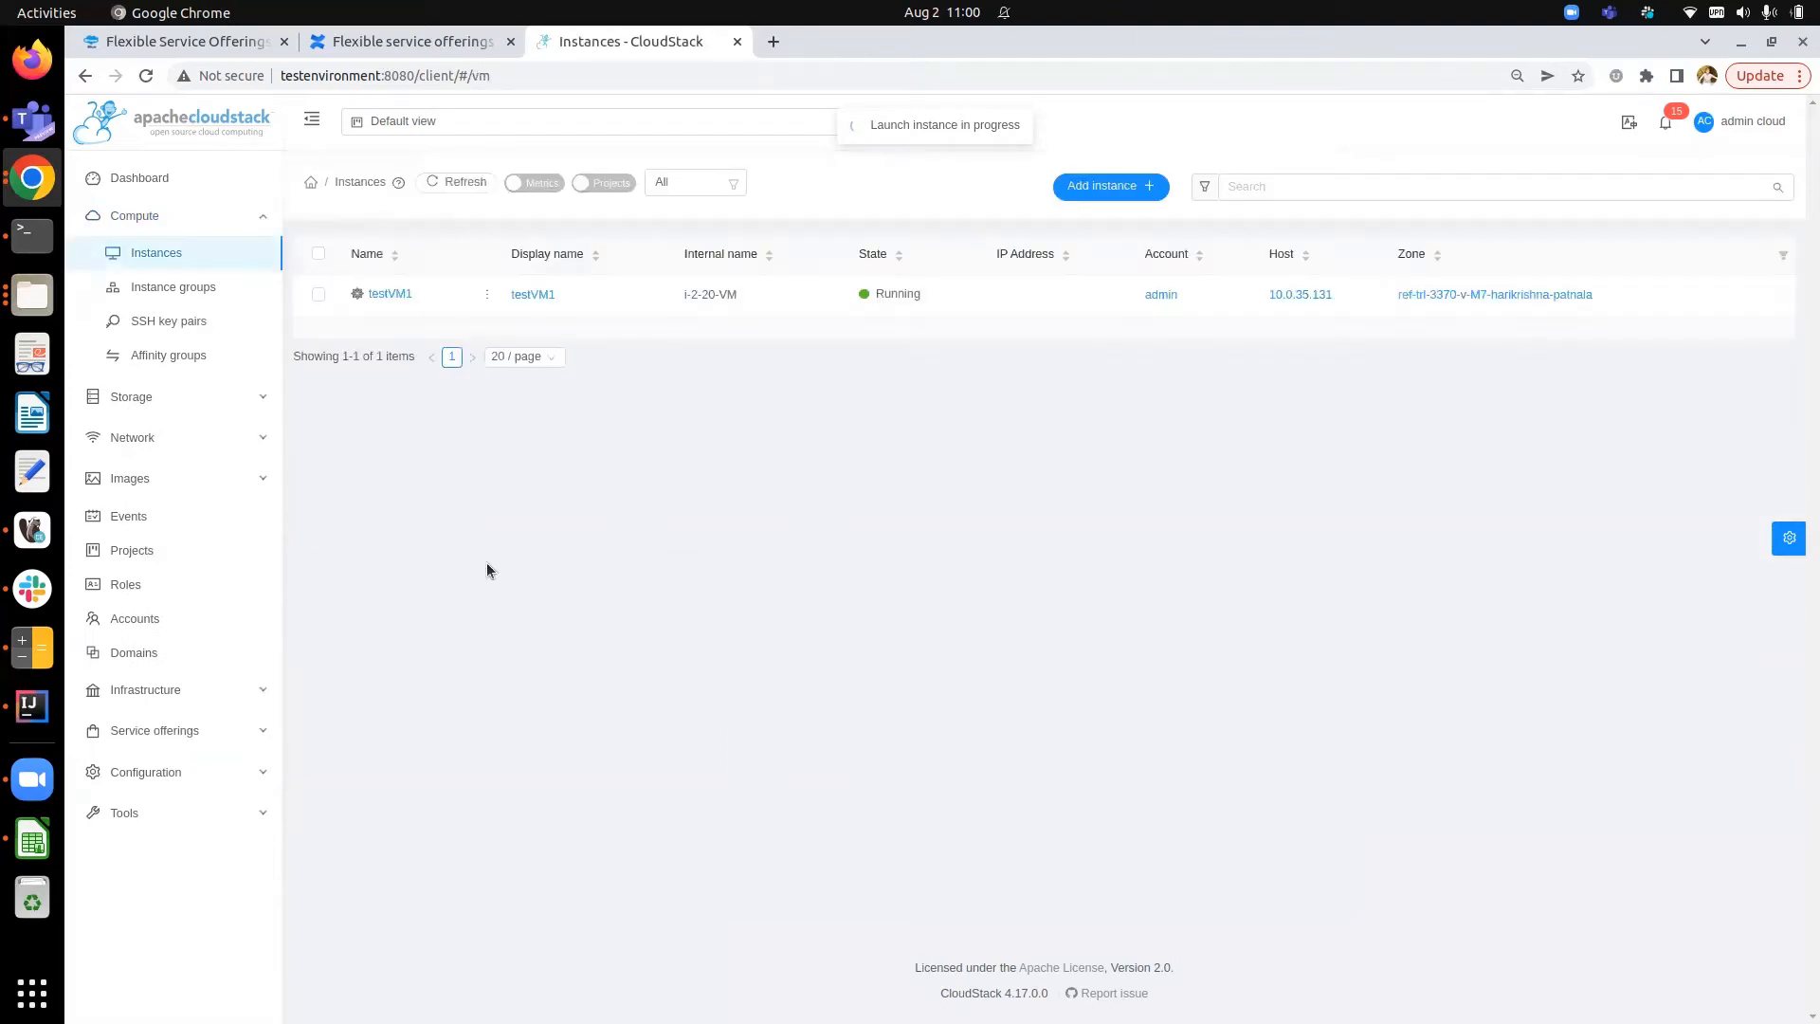
{"action": "left_click", "coordinate": [1084, 194]}
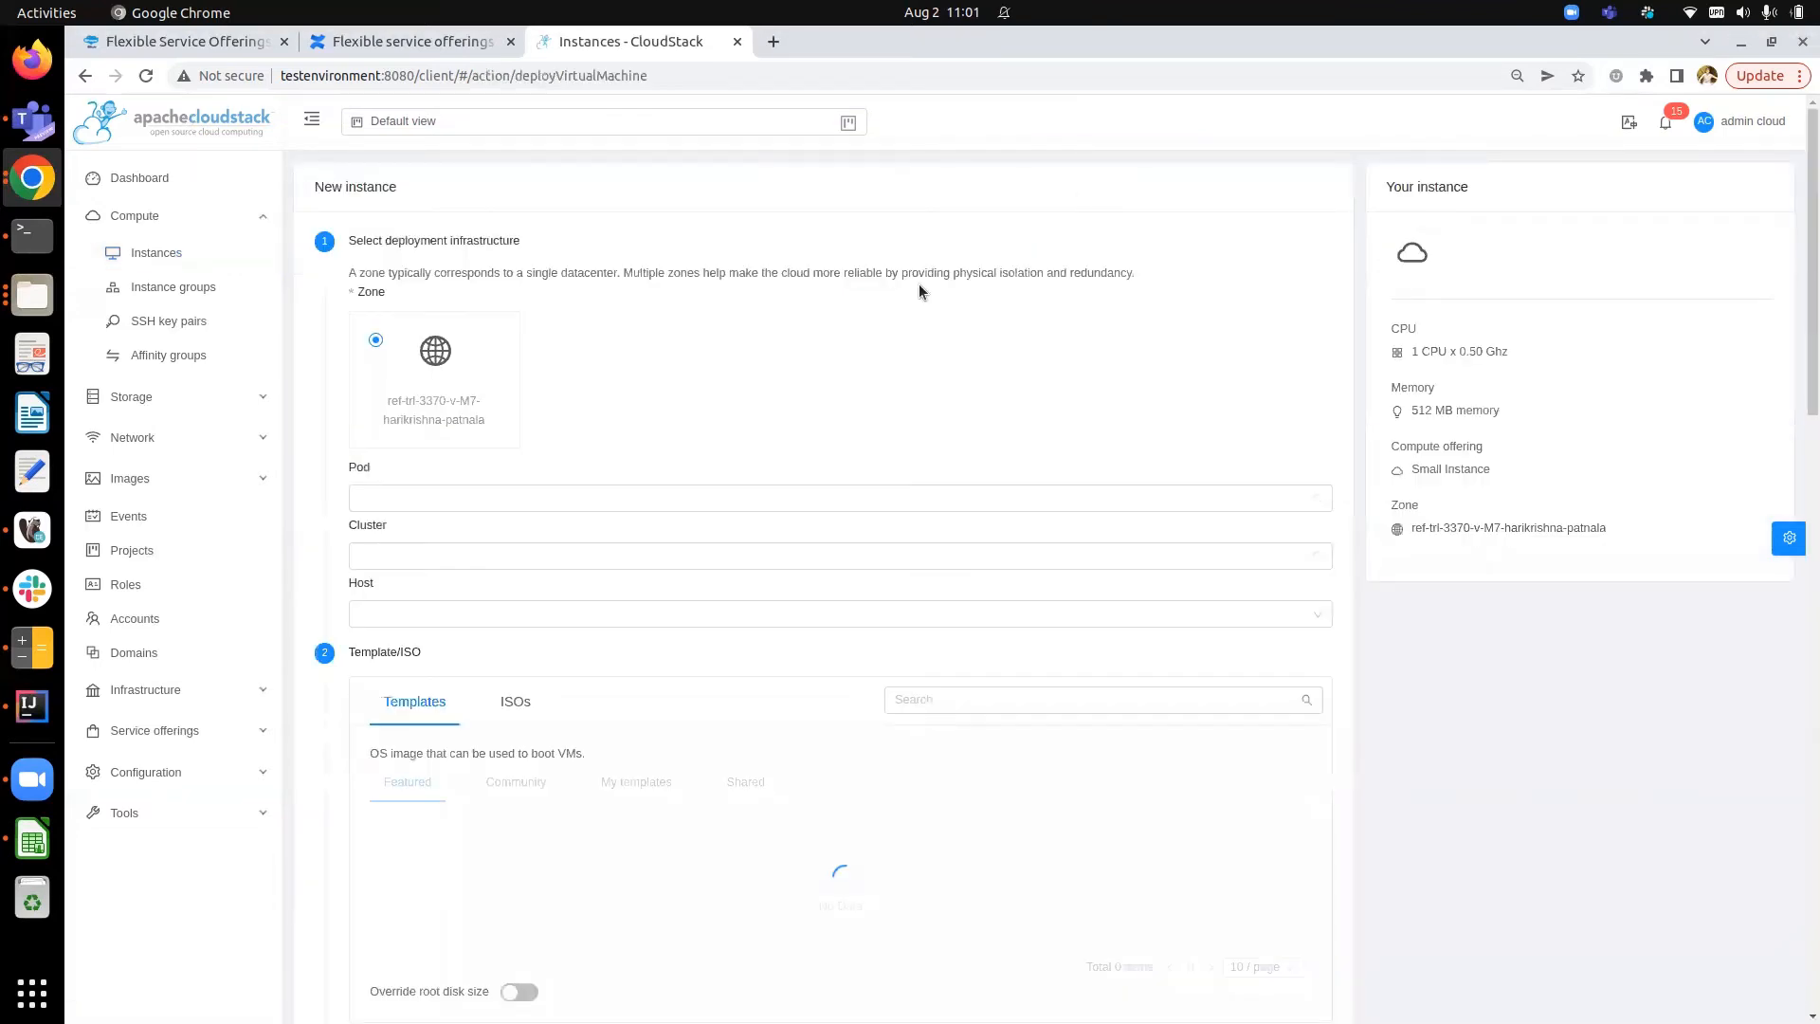
{"action": "scroll", "coordinate": [918, 282], "scroll_direction": "down", "scroll_amount": 5}
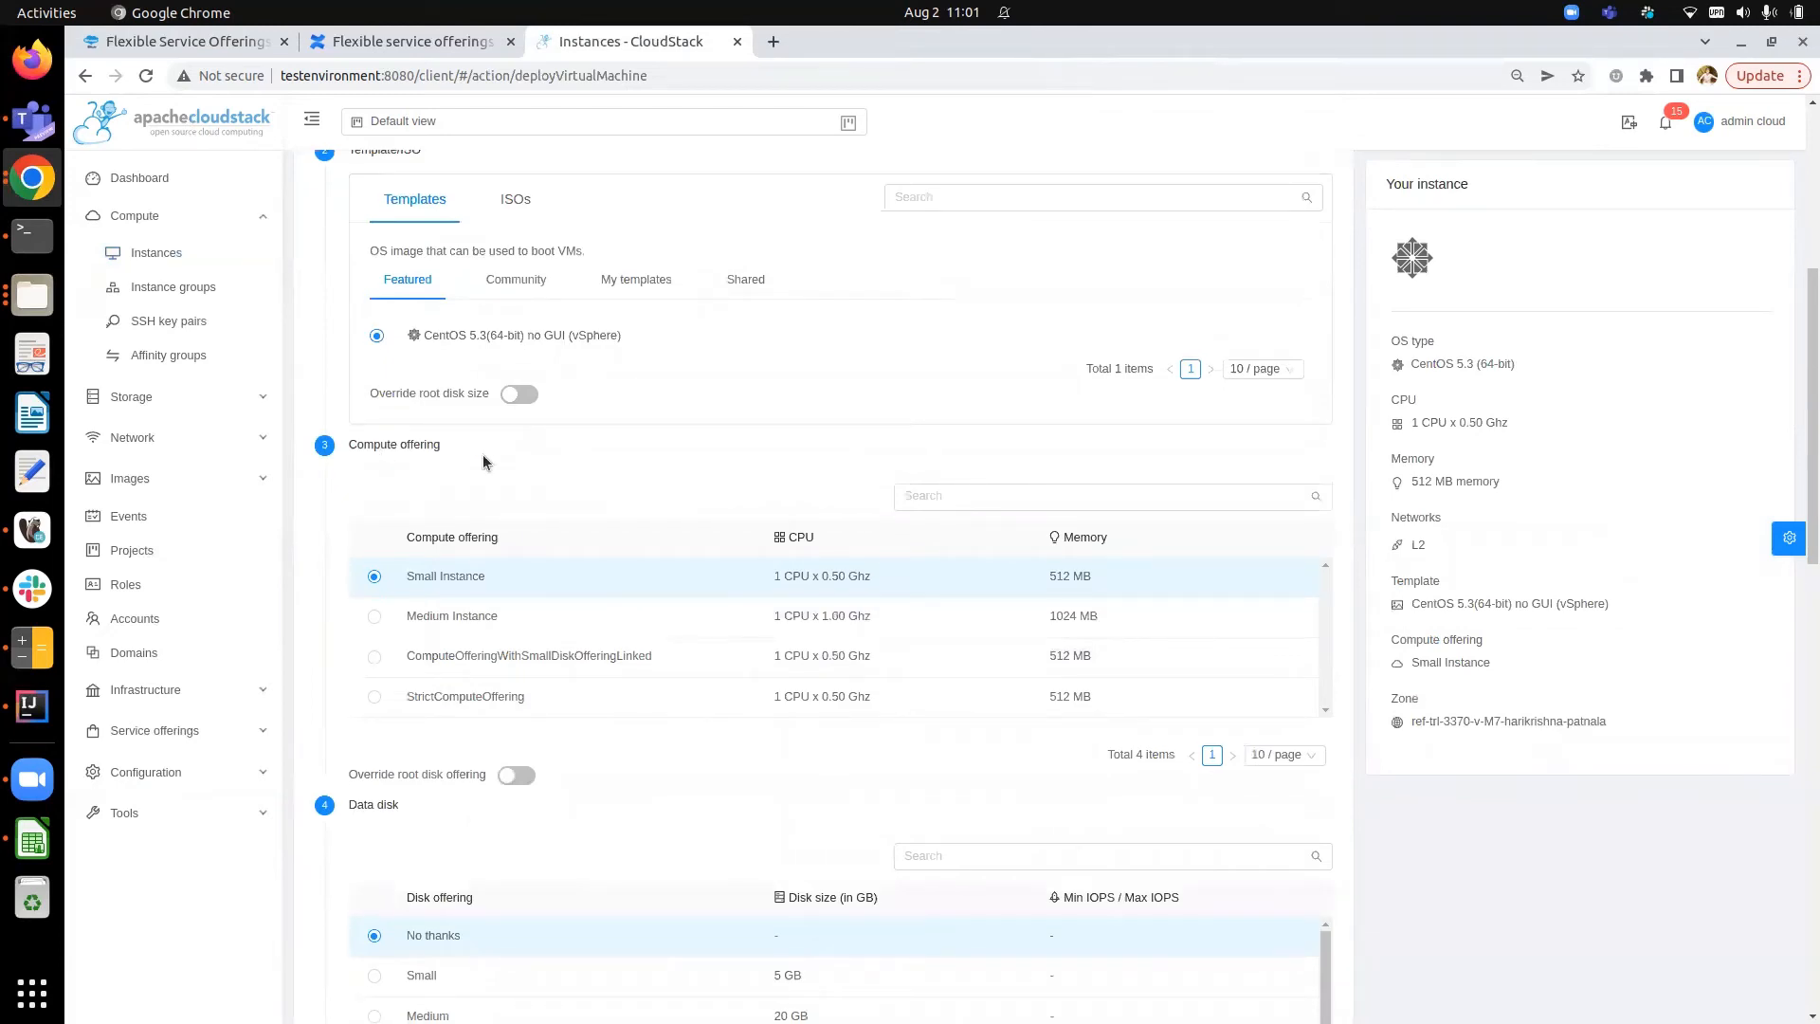
{"action": "scroll", "coordinate": [504, 458], "scroll_direction": "down", "scroll_amount": 1}
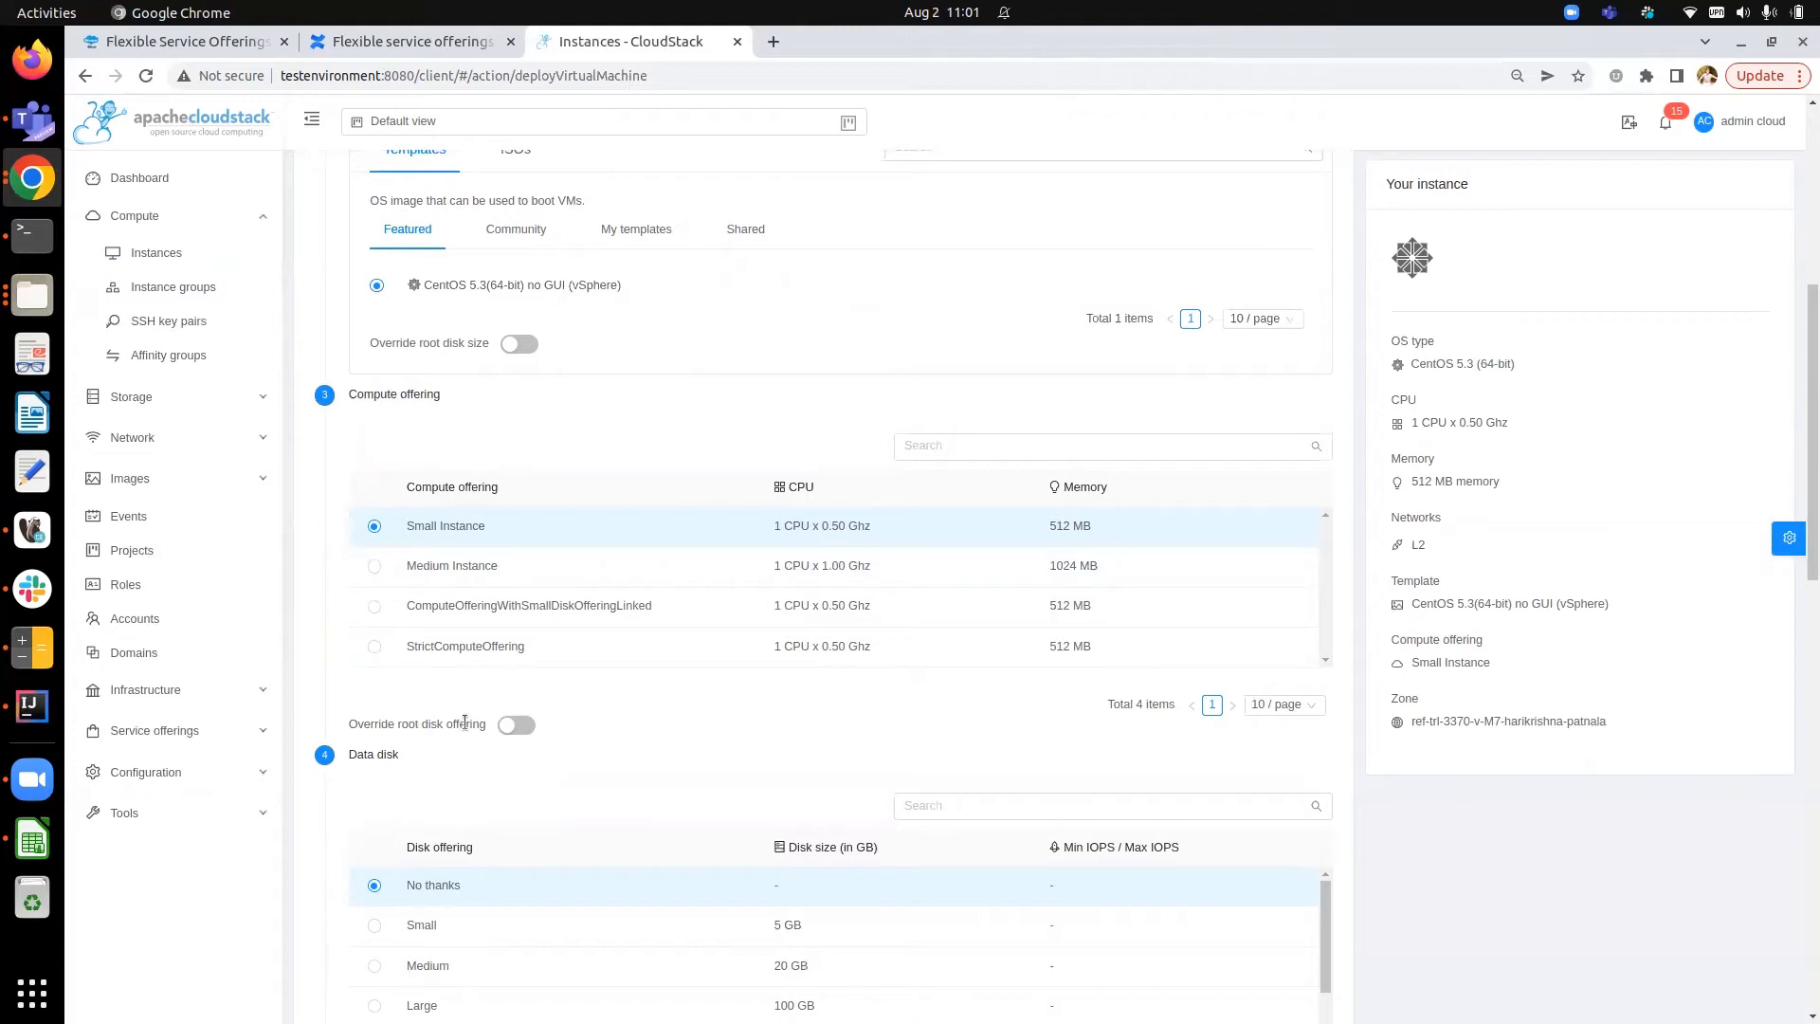
{"action": "left_click", "coordinate": [518, 725]}
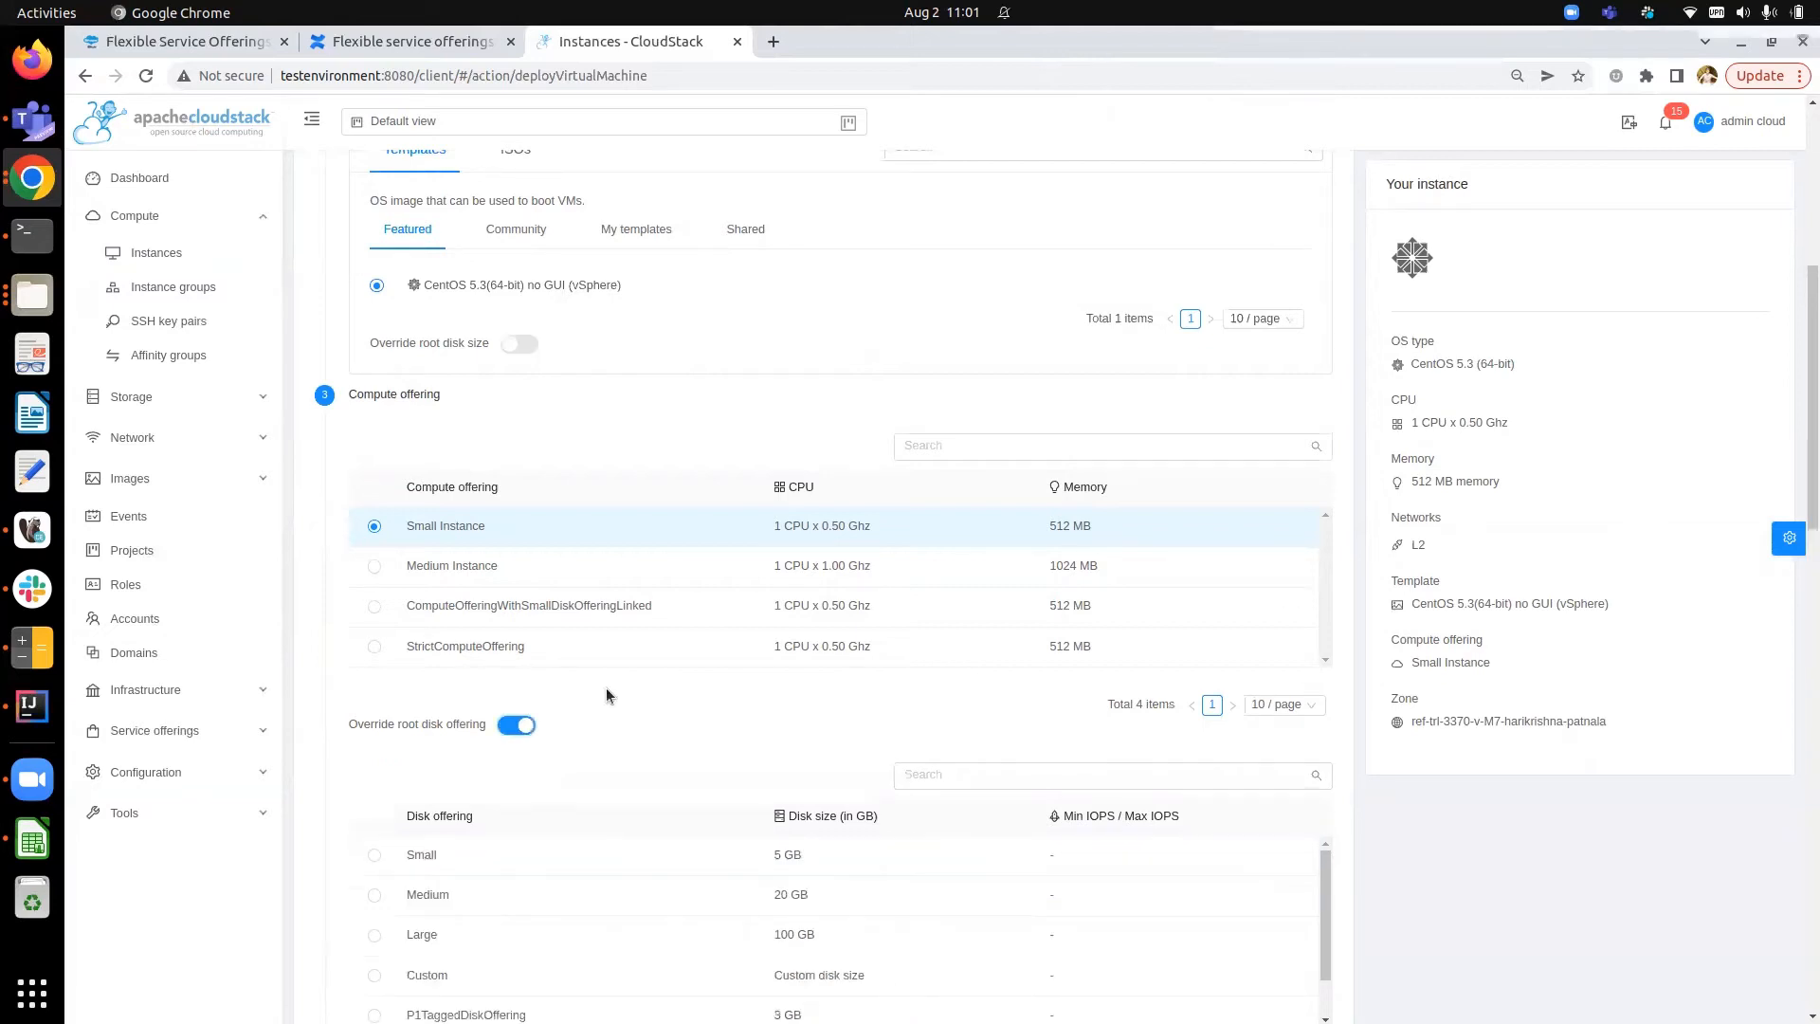
- Select ComputeOfferingWithSmallDiskOfferingLinked and override its root disk offering with the Large 100 GB offering
{"action": "scroll", "coordinate": [607, 695], "scroll_direction": "down", "scroll_amount": 3}
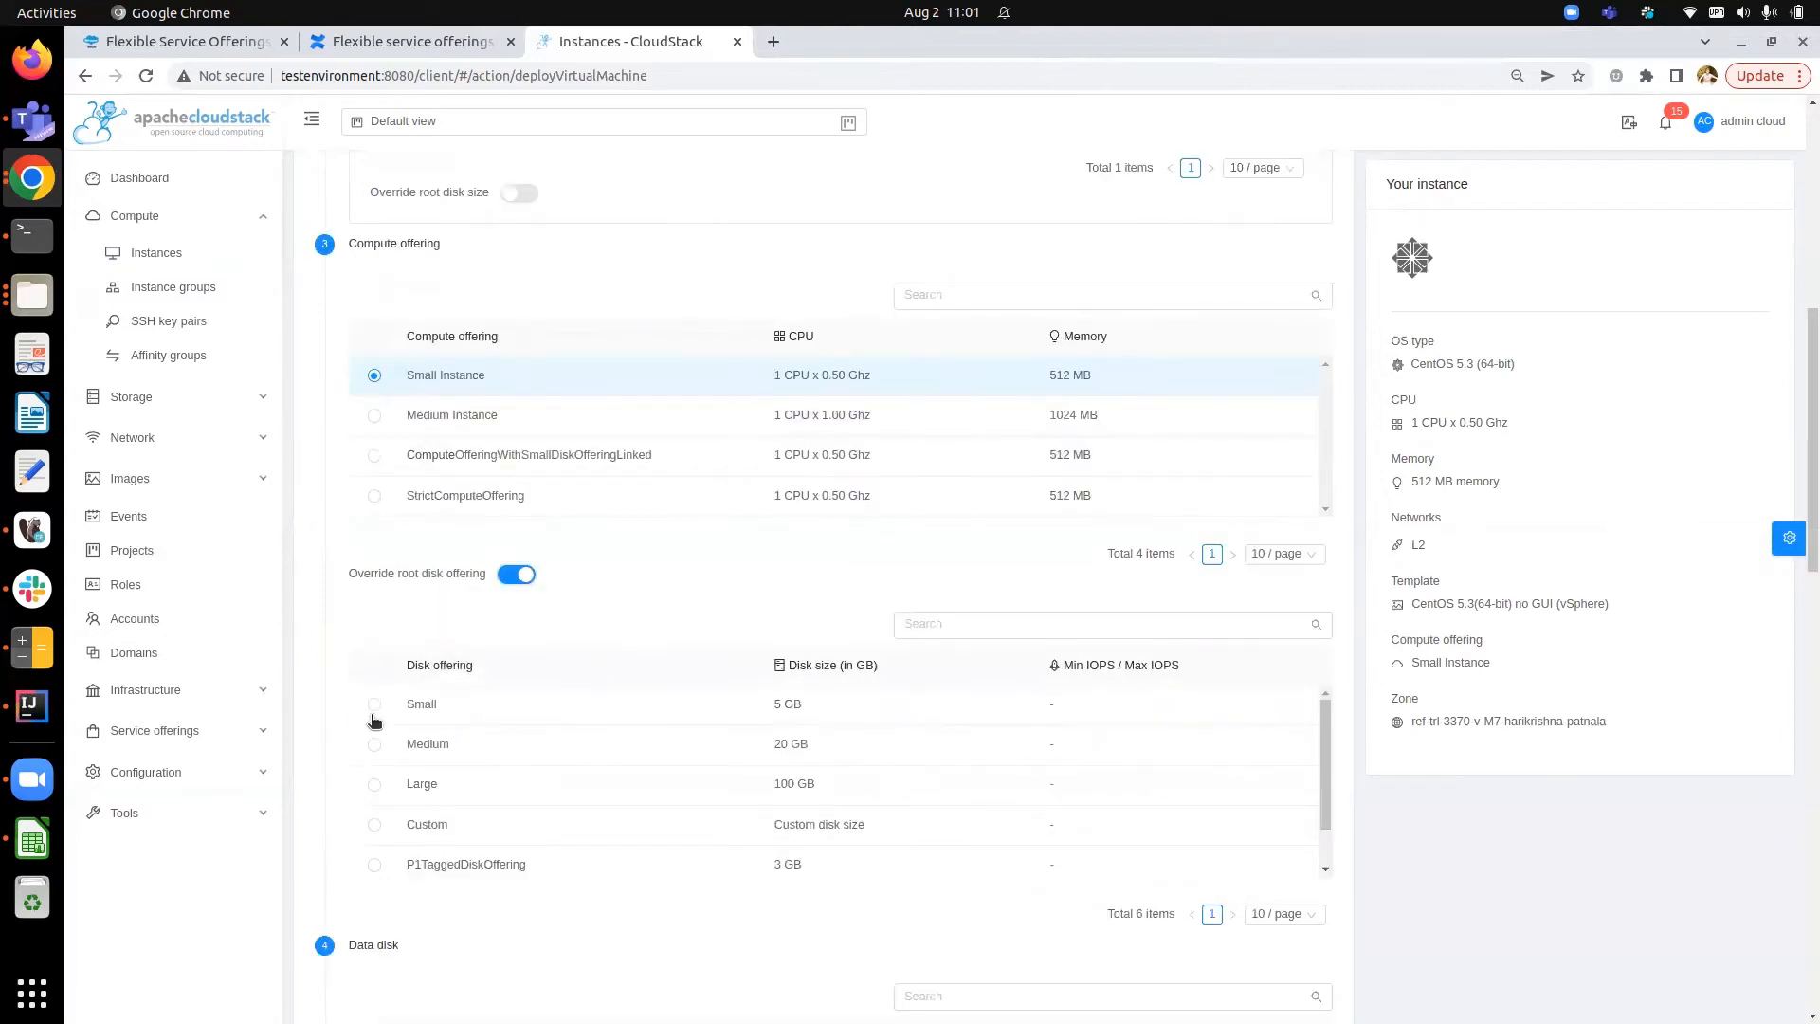
{"action": "left_click", "coordinate": [375, 703]}
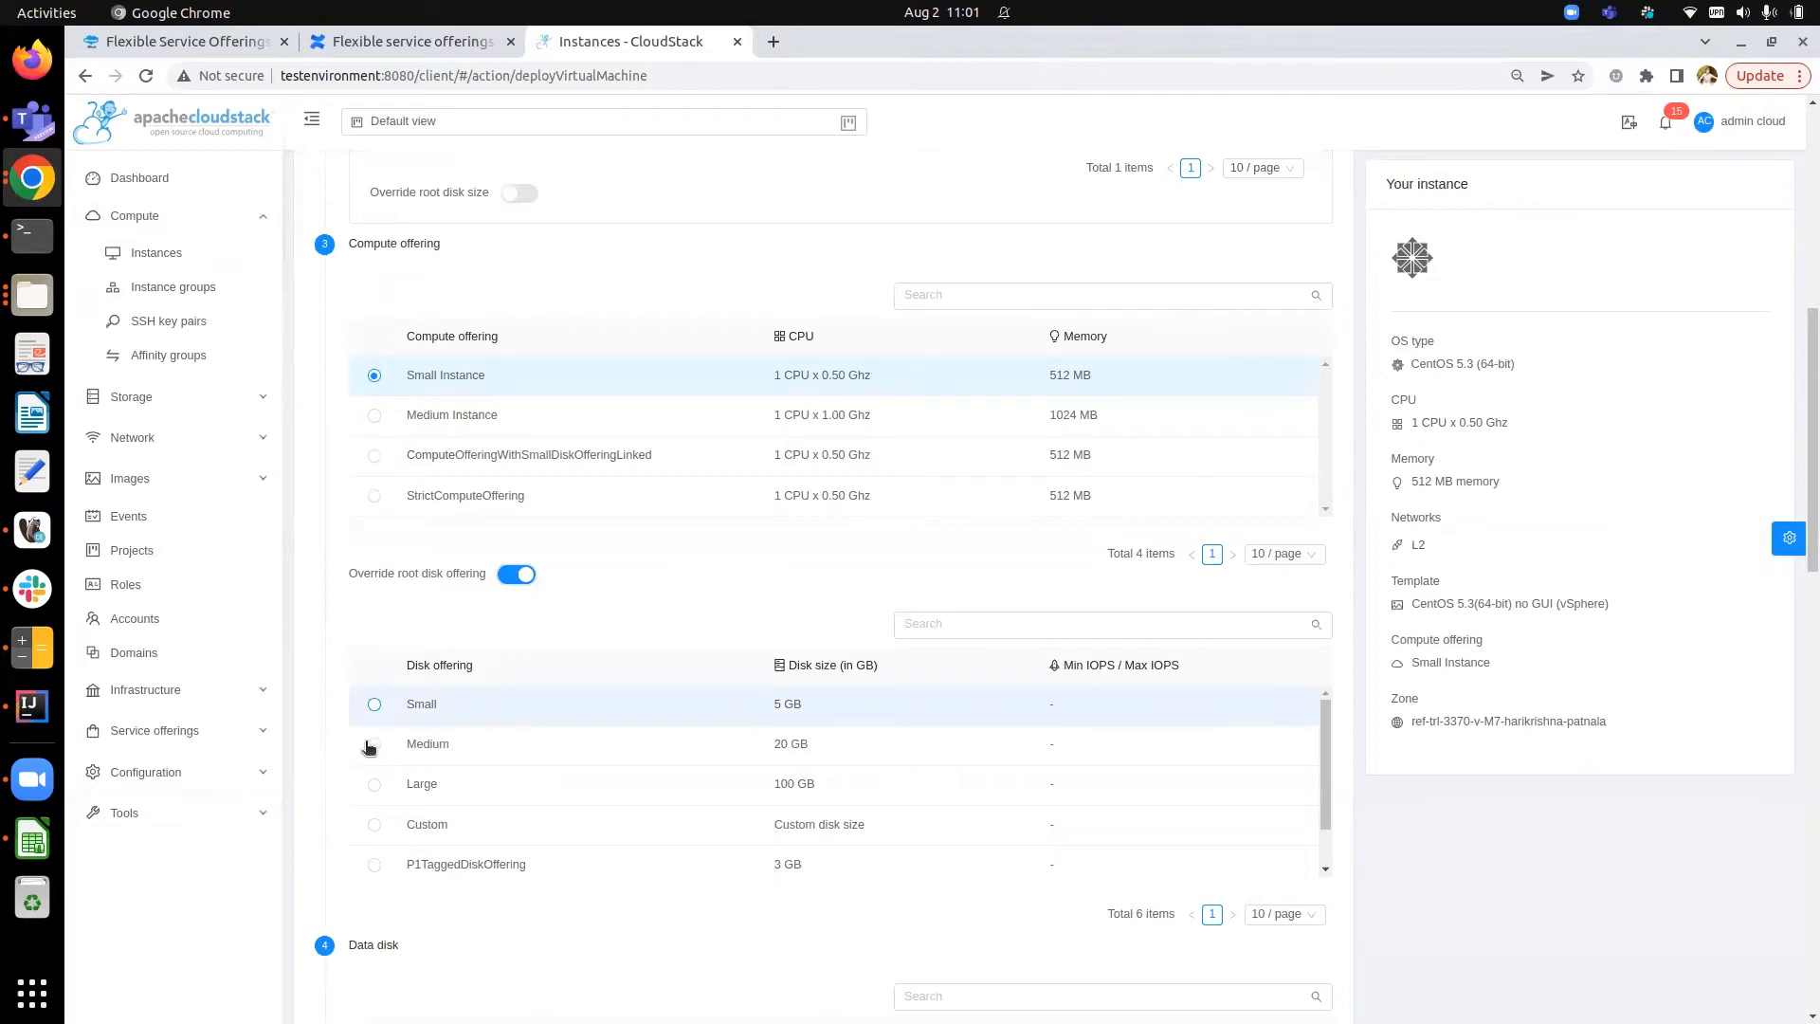
{"action": "left_click", "coordinate": [372, 745]}
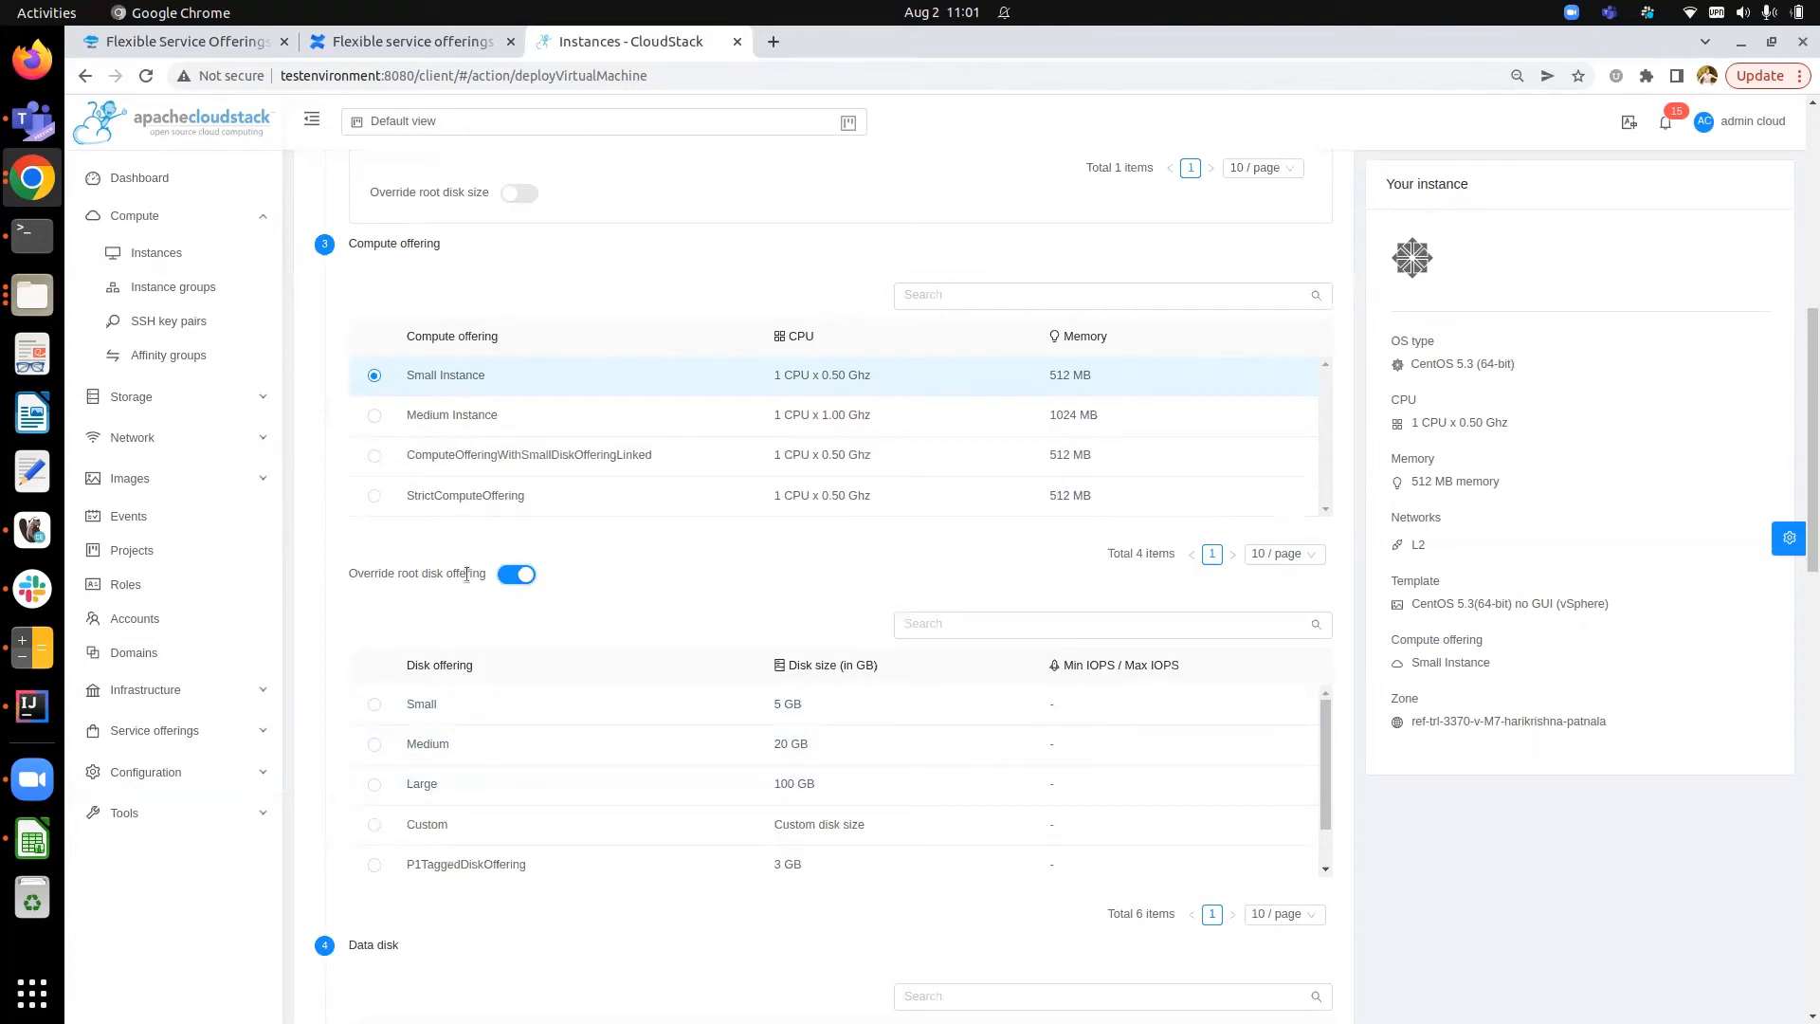
{"action": "left_click", "coordinate": [369, 455]}
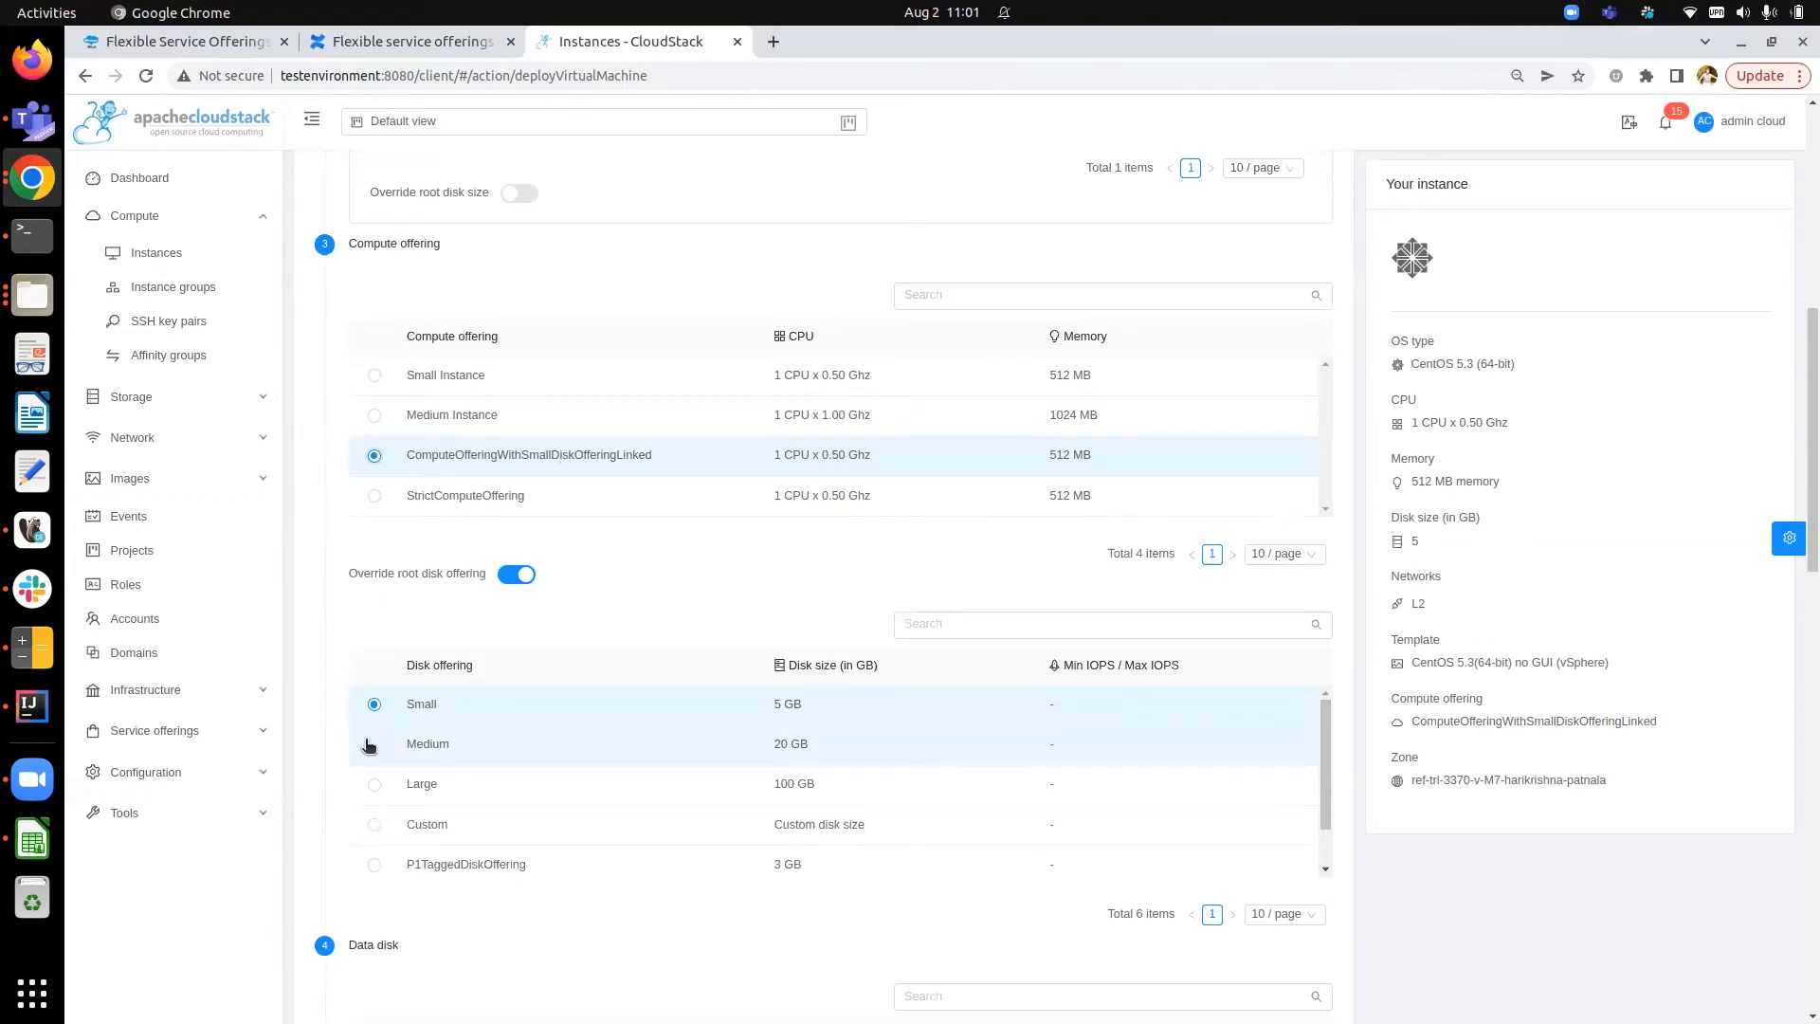
{"action": "left_click", "coordinate": [375, 788]}
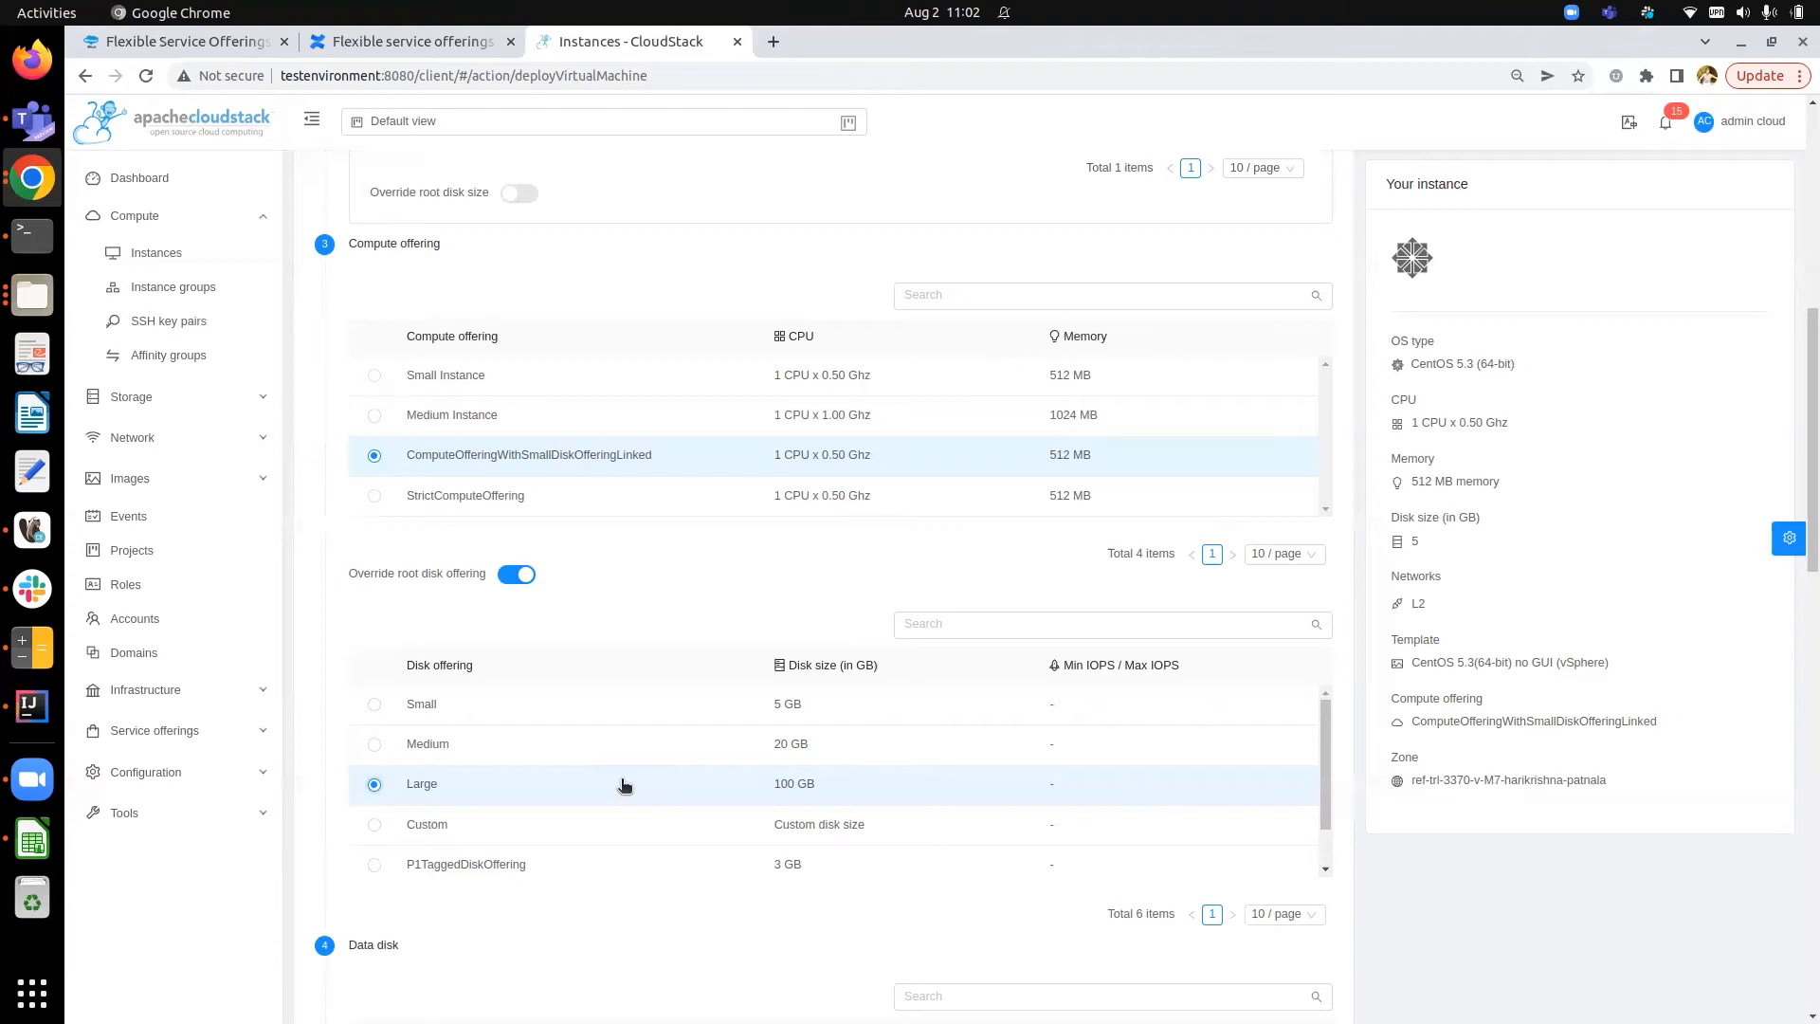
- Open a new Add compute offering form and turn off Compute only disk offering
{"action": "left_click", "coordinate": [173, 728]}
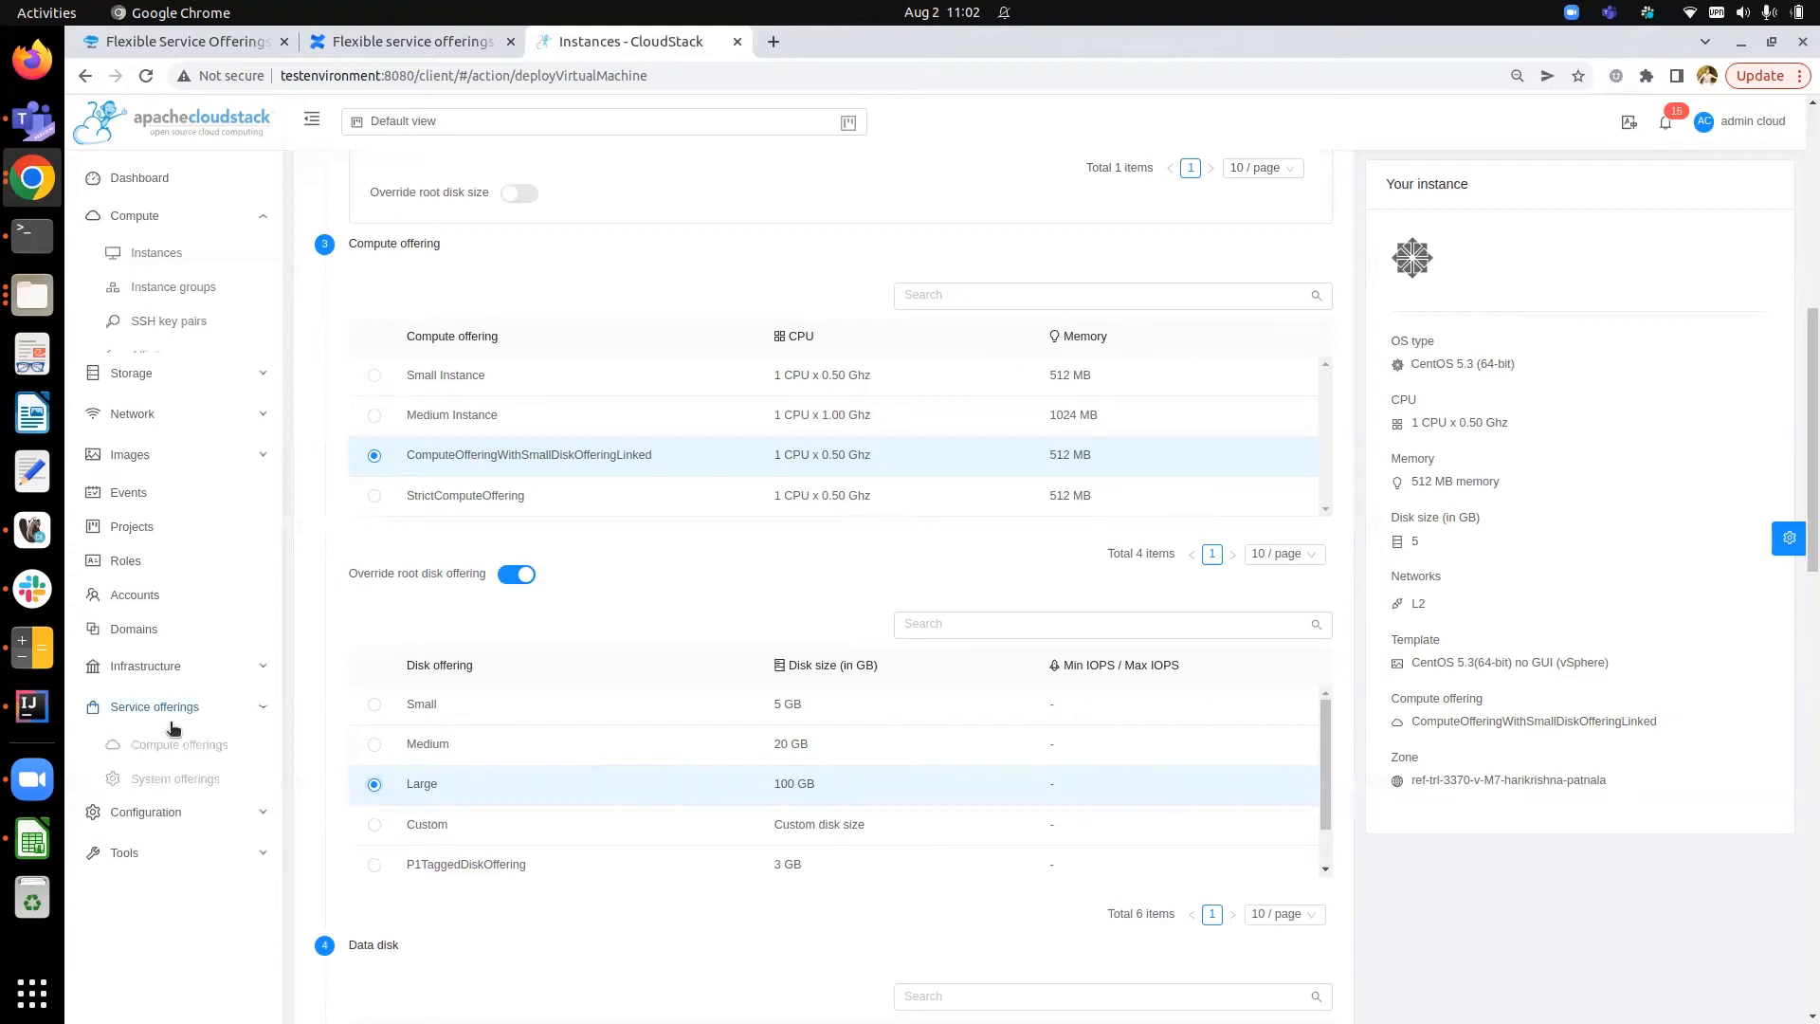
{"action": "left_click", "coordinate": [180, 629]}
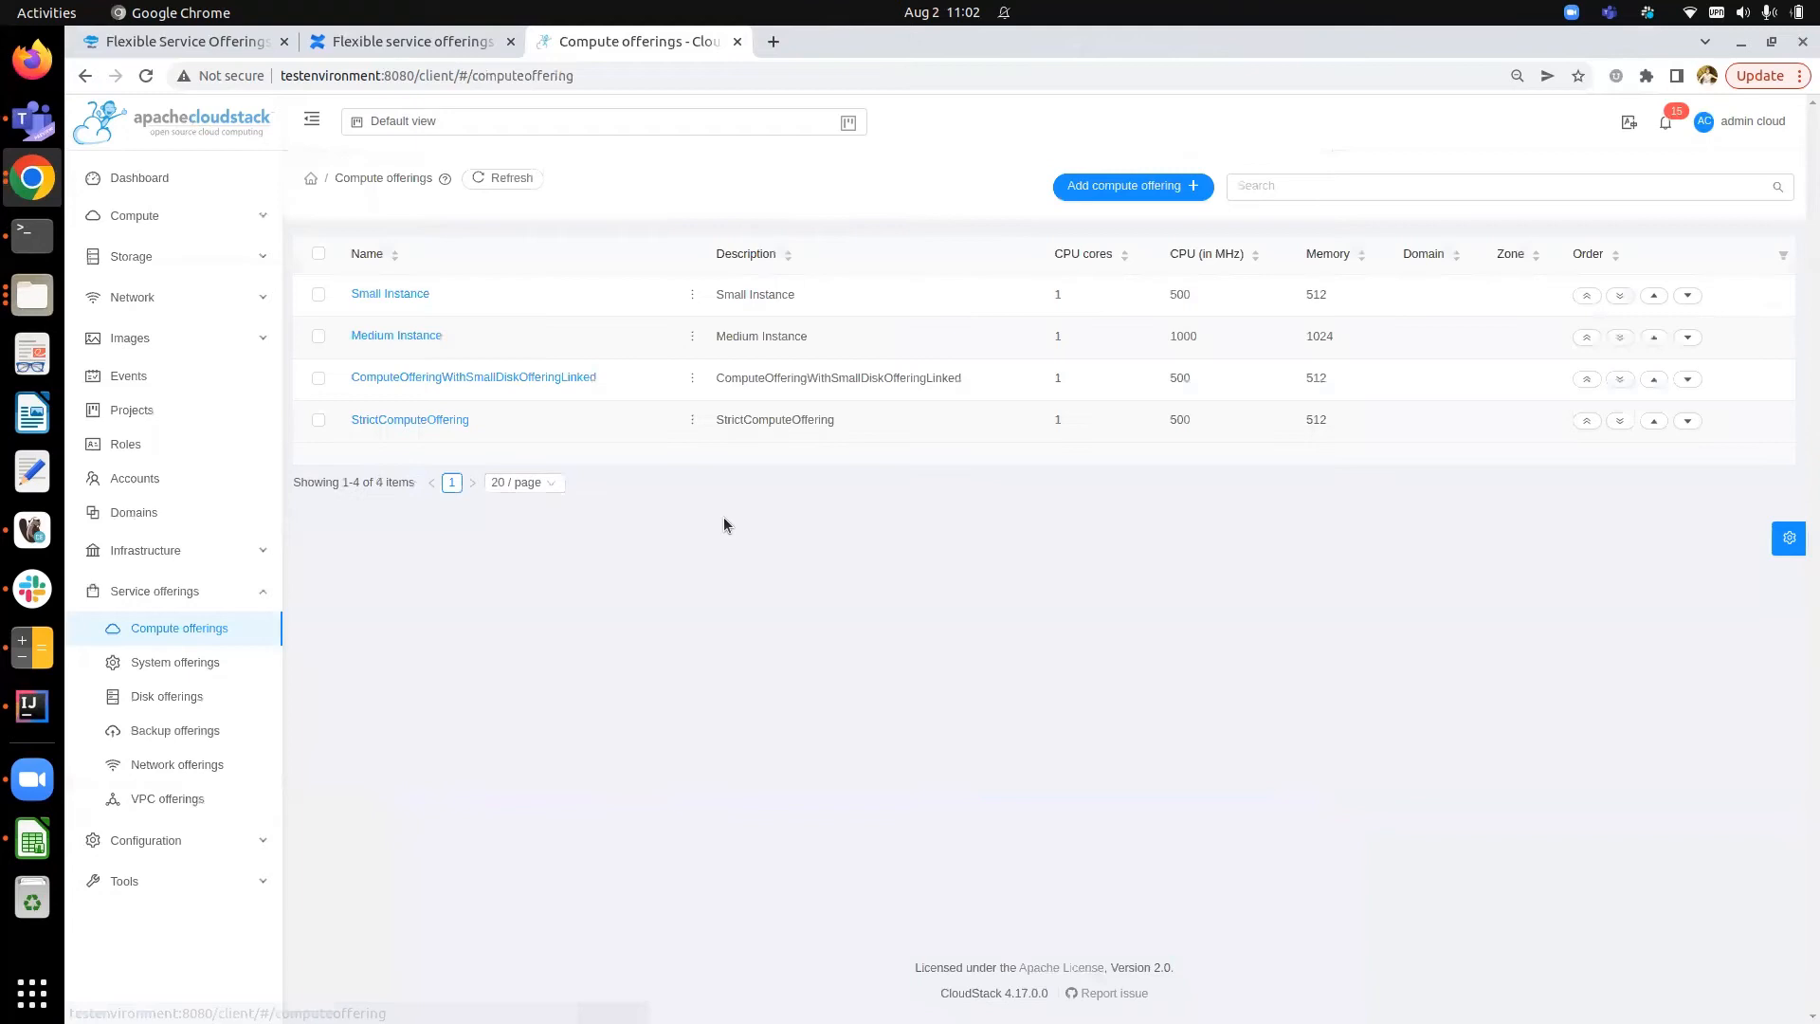
{"action": "left_click", "coordinate": [1103, 188]}
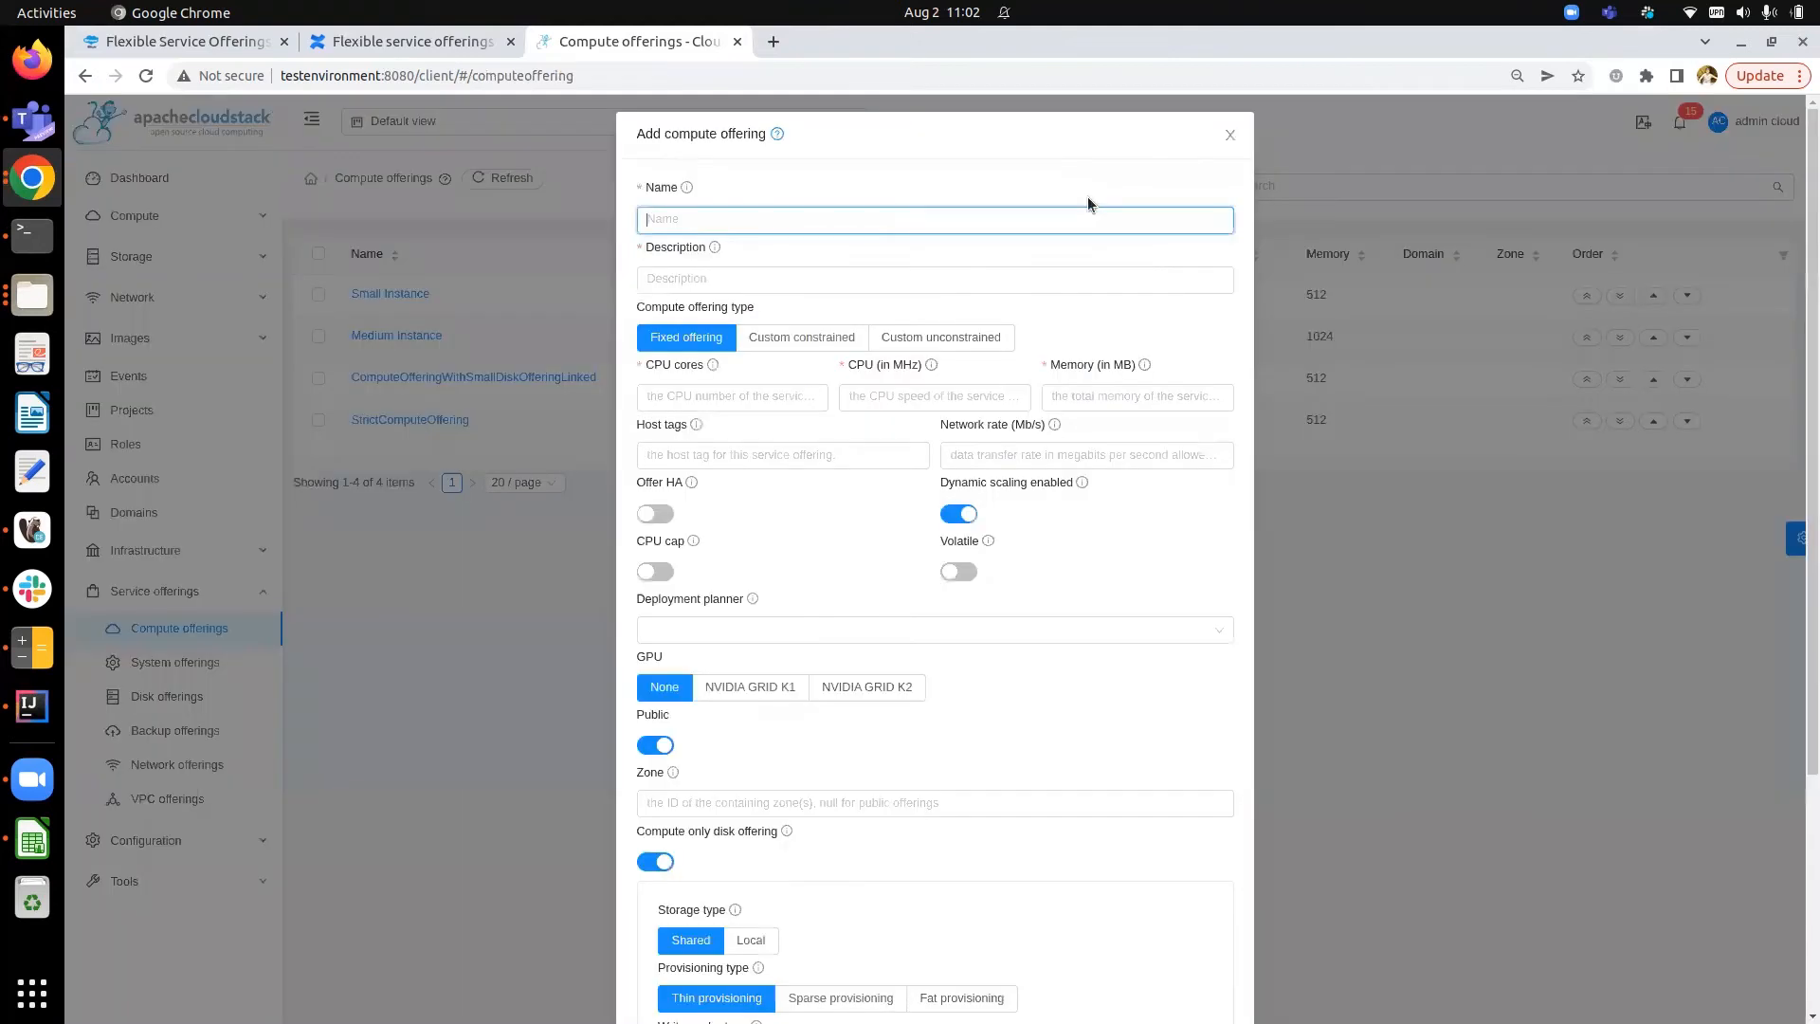
{"action": "scroll", "coordinate": [1026, 409], "scroll_direction": "down", "scroll_amount": 4}
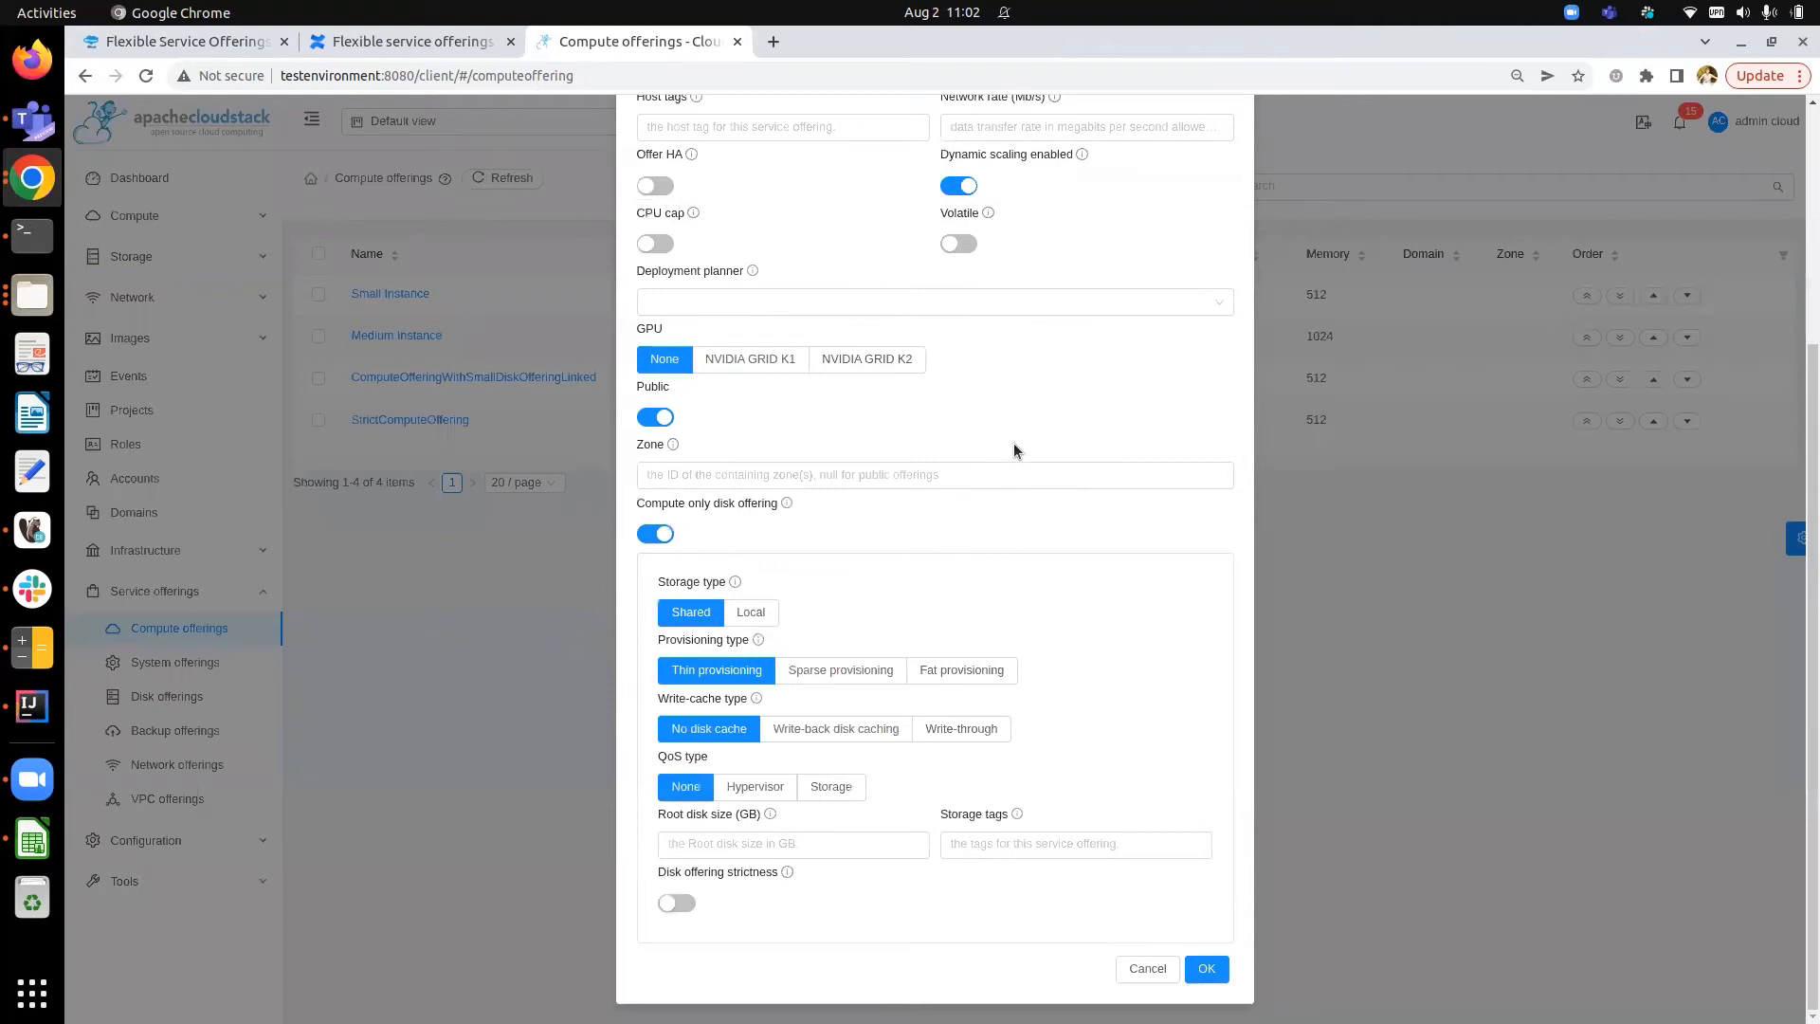
{"action": "left_click", "coordinate": [655, 534]}
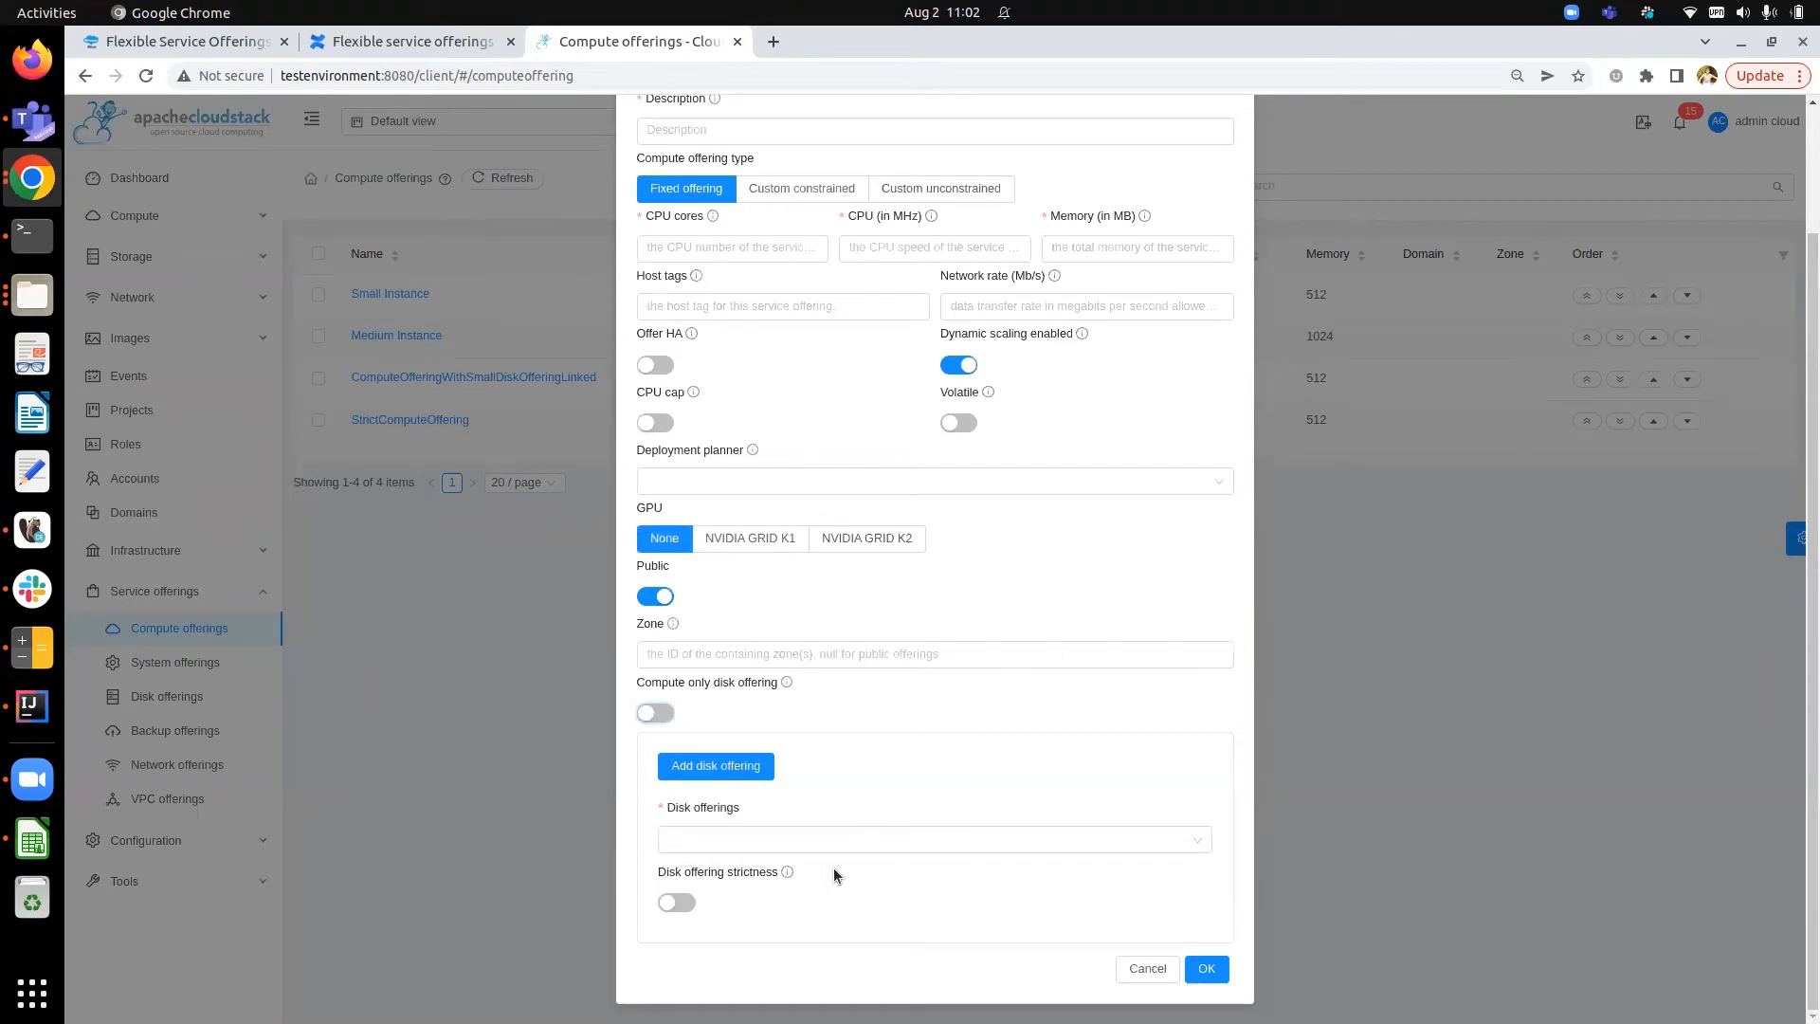
- Link the Small Disk, 5 GB disk offering and enable Disk offering strictness
{"action": "left_click", "coordinate": [886, 839]}
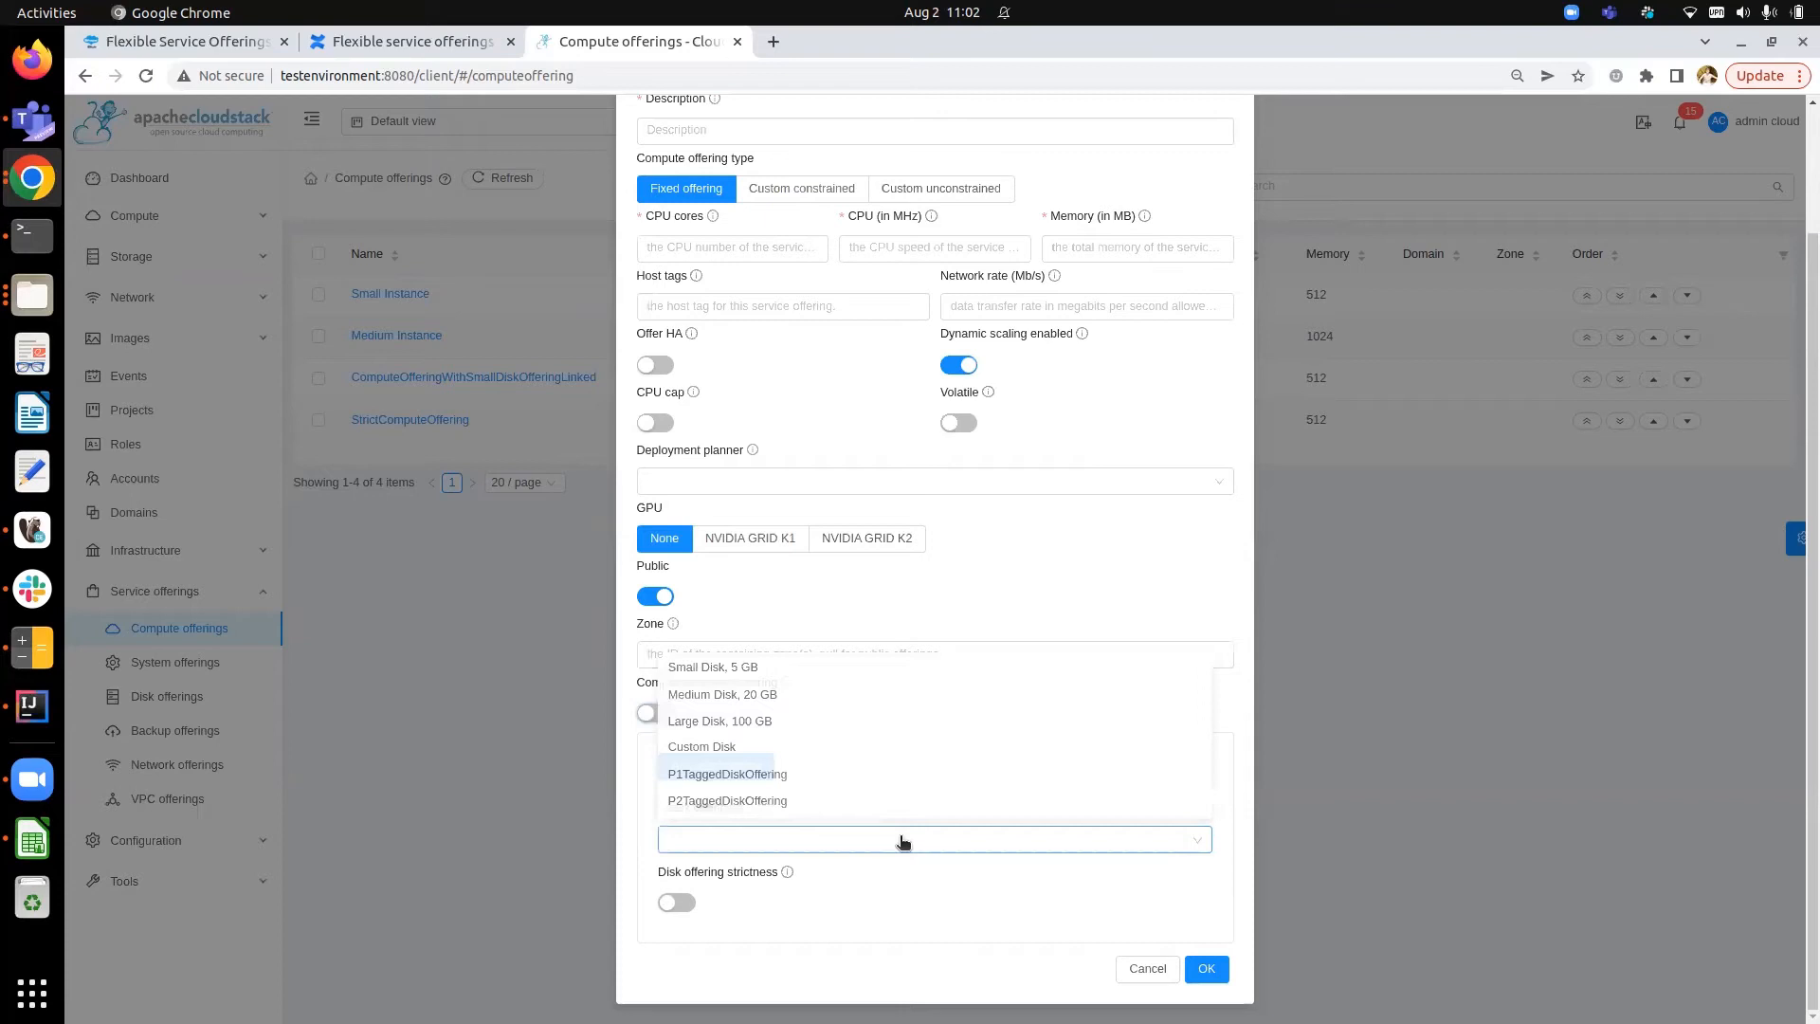
{"action": "left_click", "coordinate": [790, 668]}
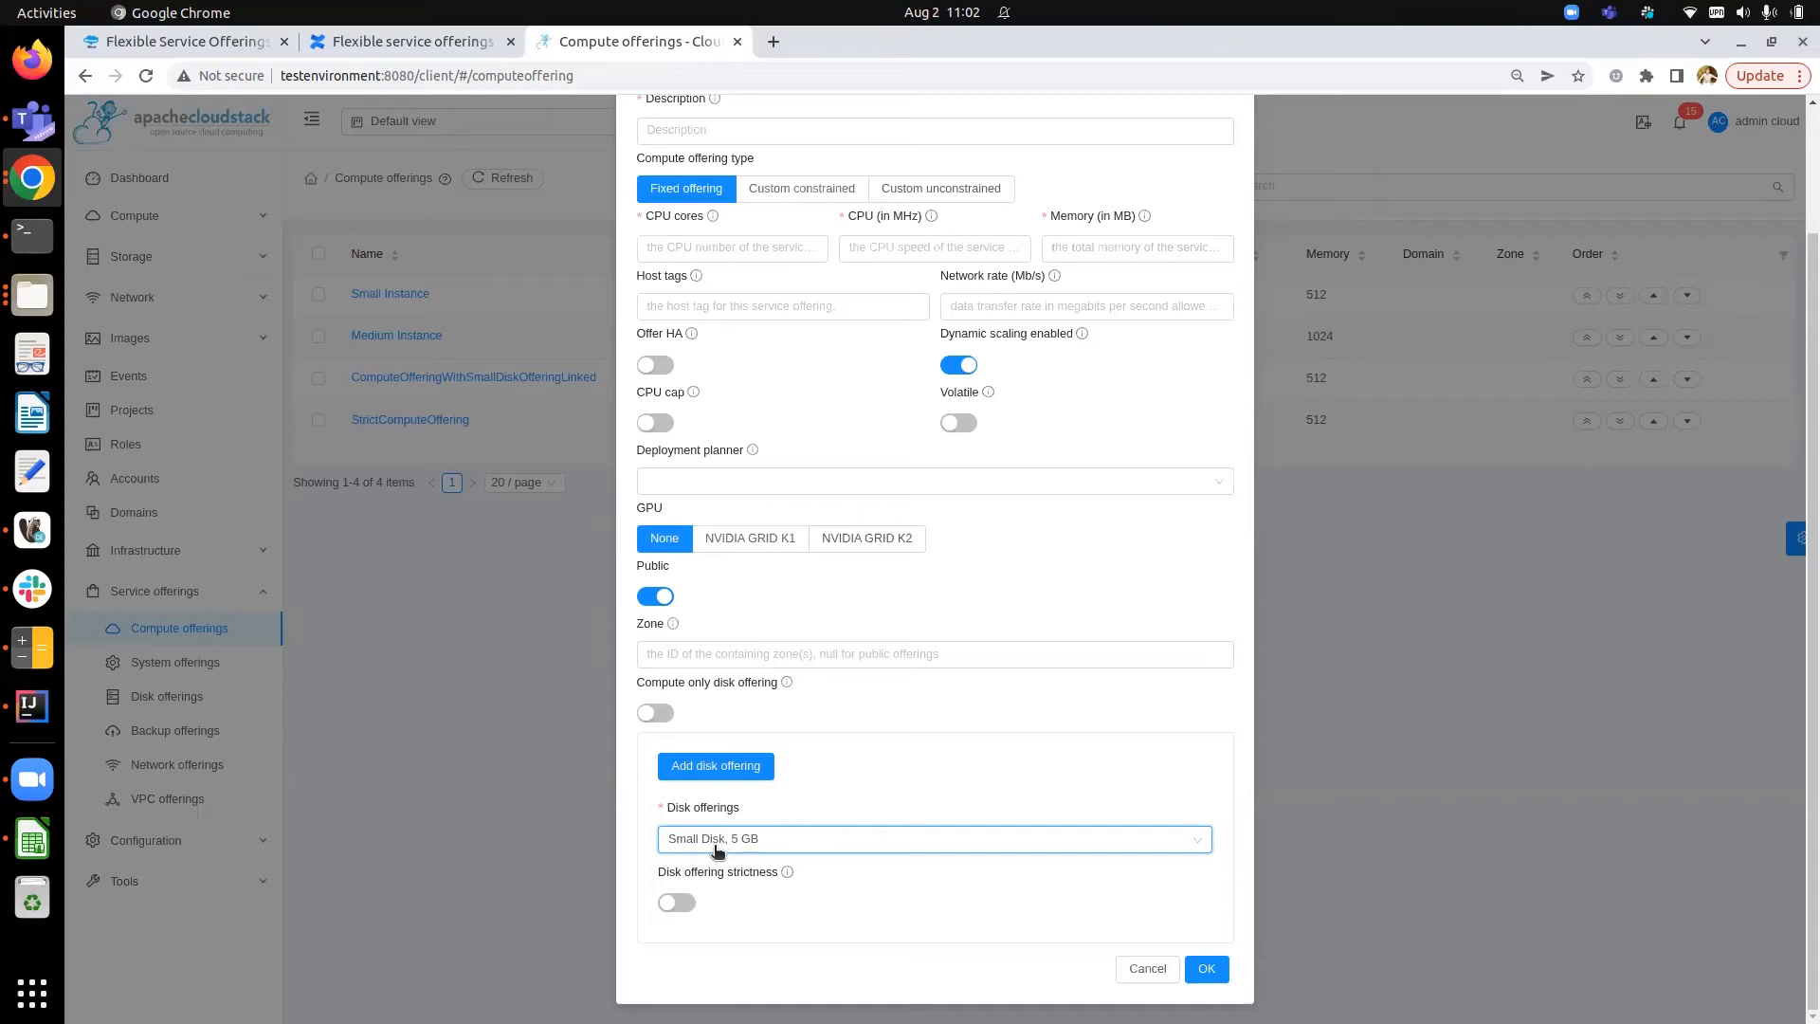
{"action": "left_click", "coordinate": [677, 904]}
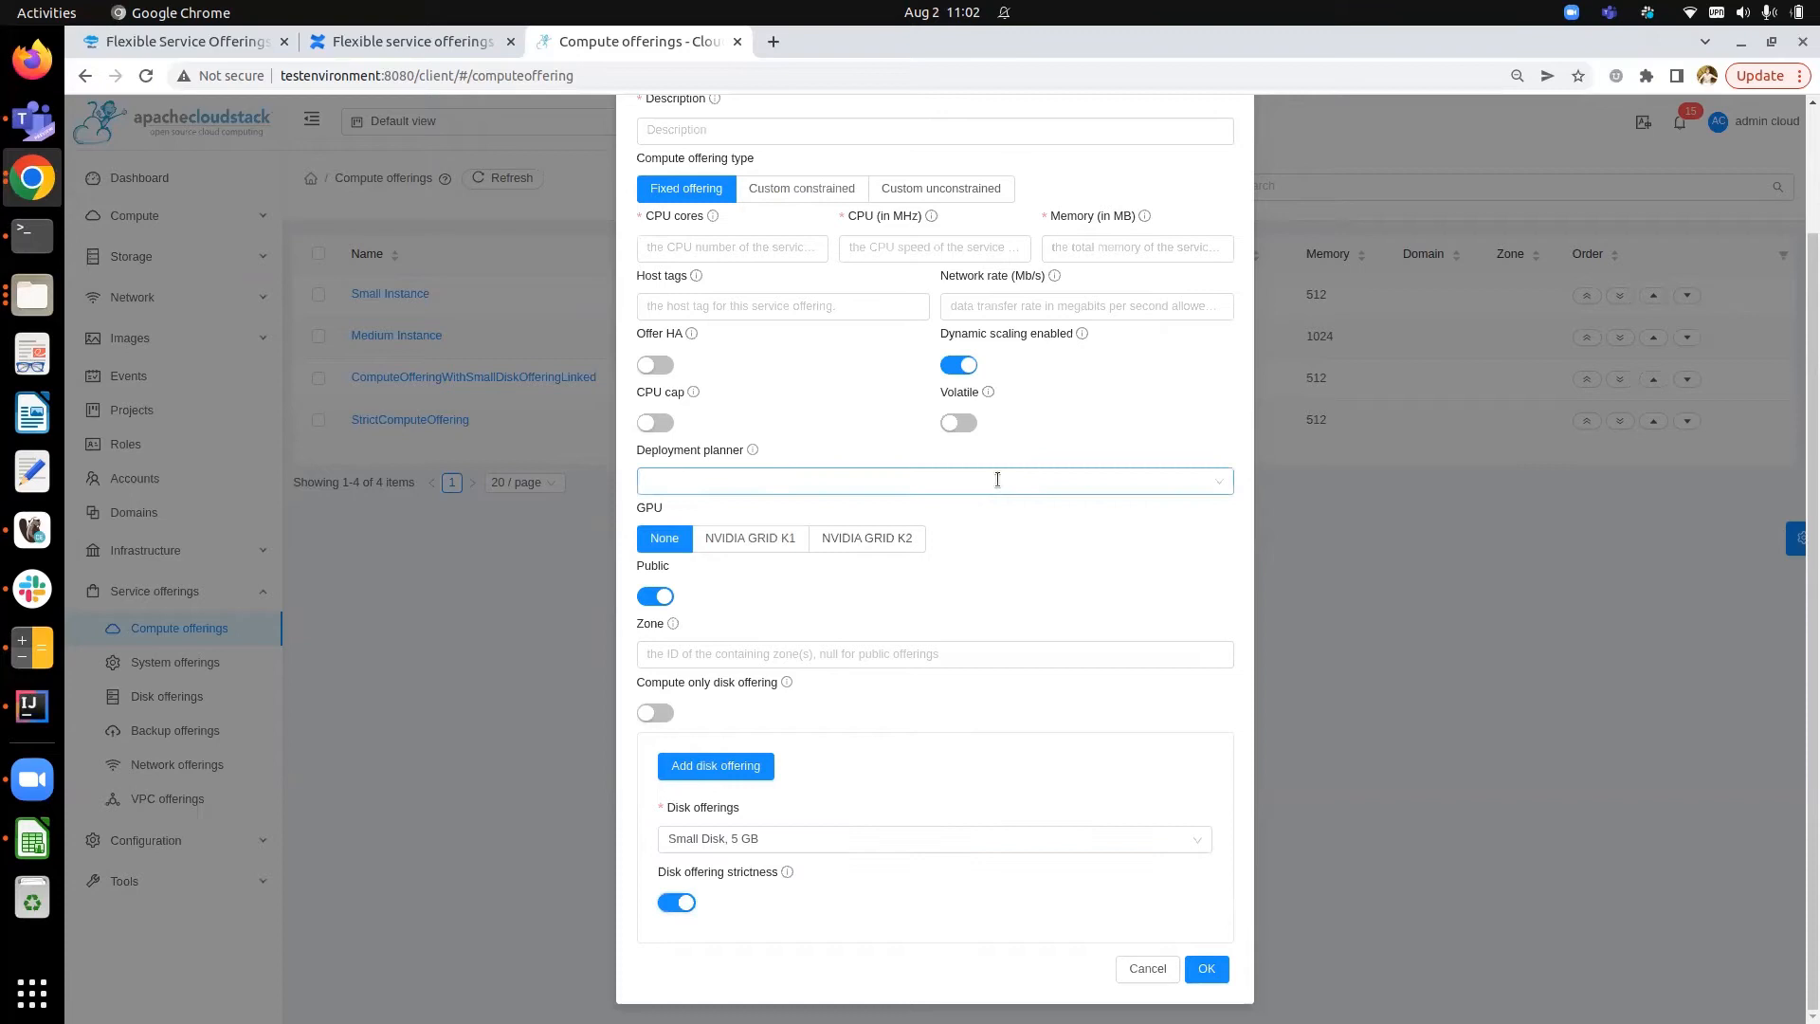
{"action": "scroll", "coordinate": [997, 479], "scroll_direction": "up", "scroll_amount": 1}
{"action": "scroll", "coordinate": [997, 479], "scroll_direction": "down", "scroll_amount": 1}
- Cancel the compute offering form and review the details of StrictComputeOffering
{"action": "left_click", "coordinate": [1148, 968]}
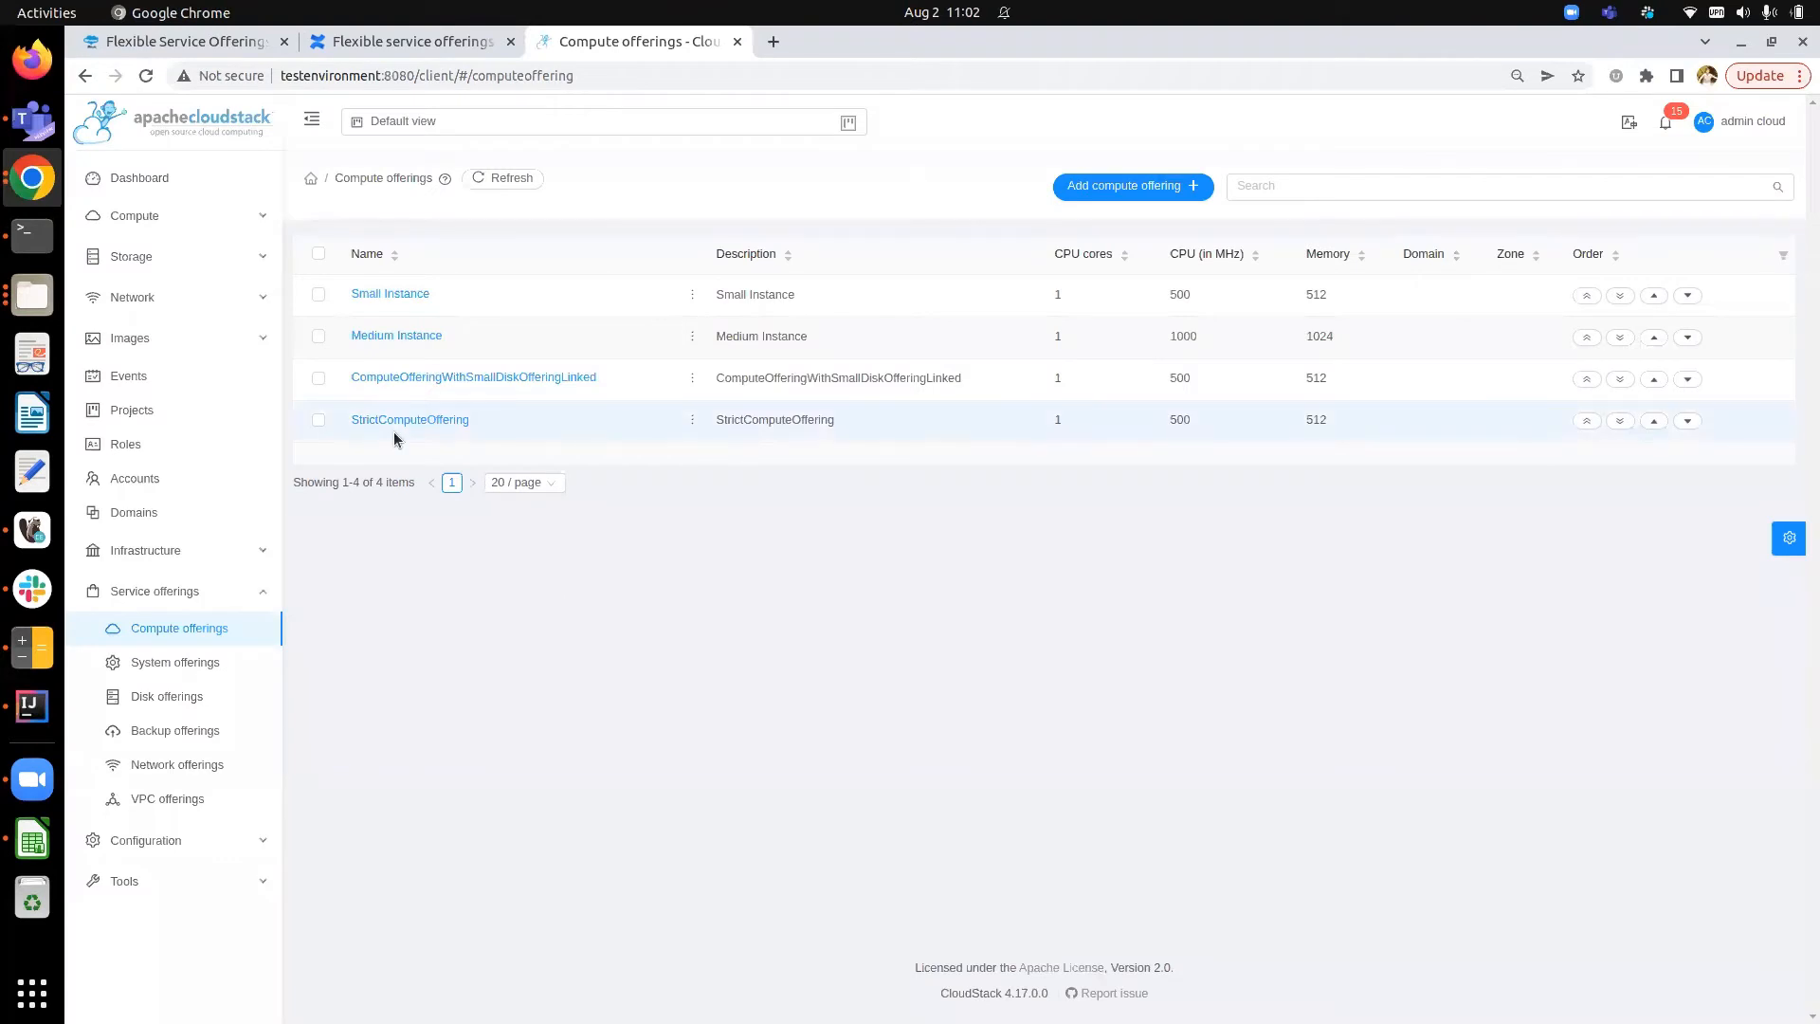
{"action": "left_click", "coordinate": [423, 420]}
{"action": "scroll", "coordinate": [998, 415], "scroll_direction": "down", "scroll_amount": 2}
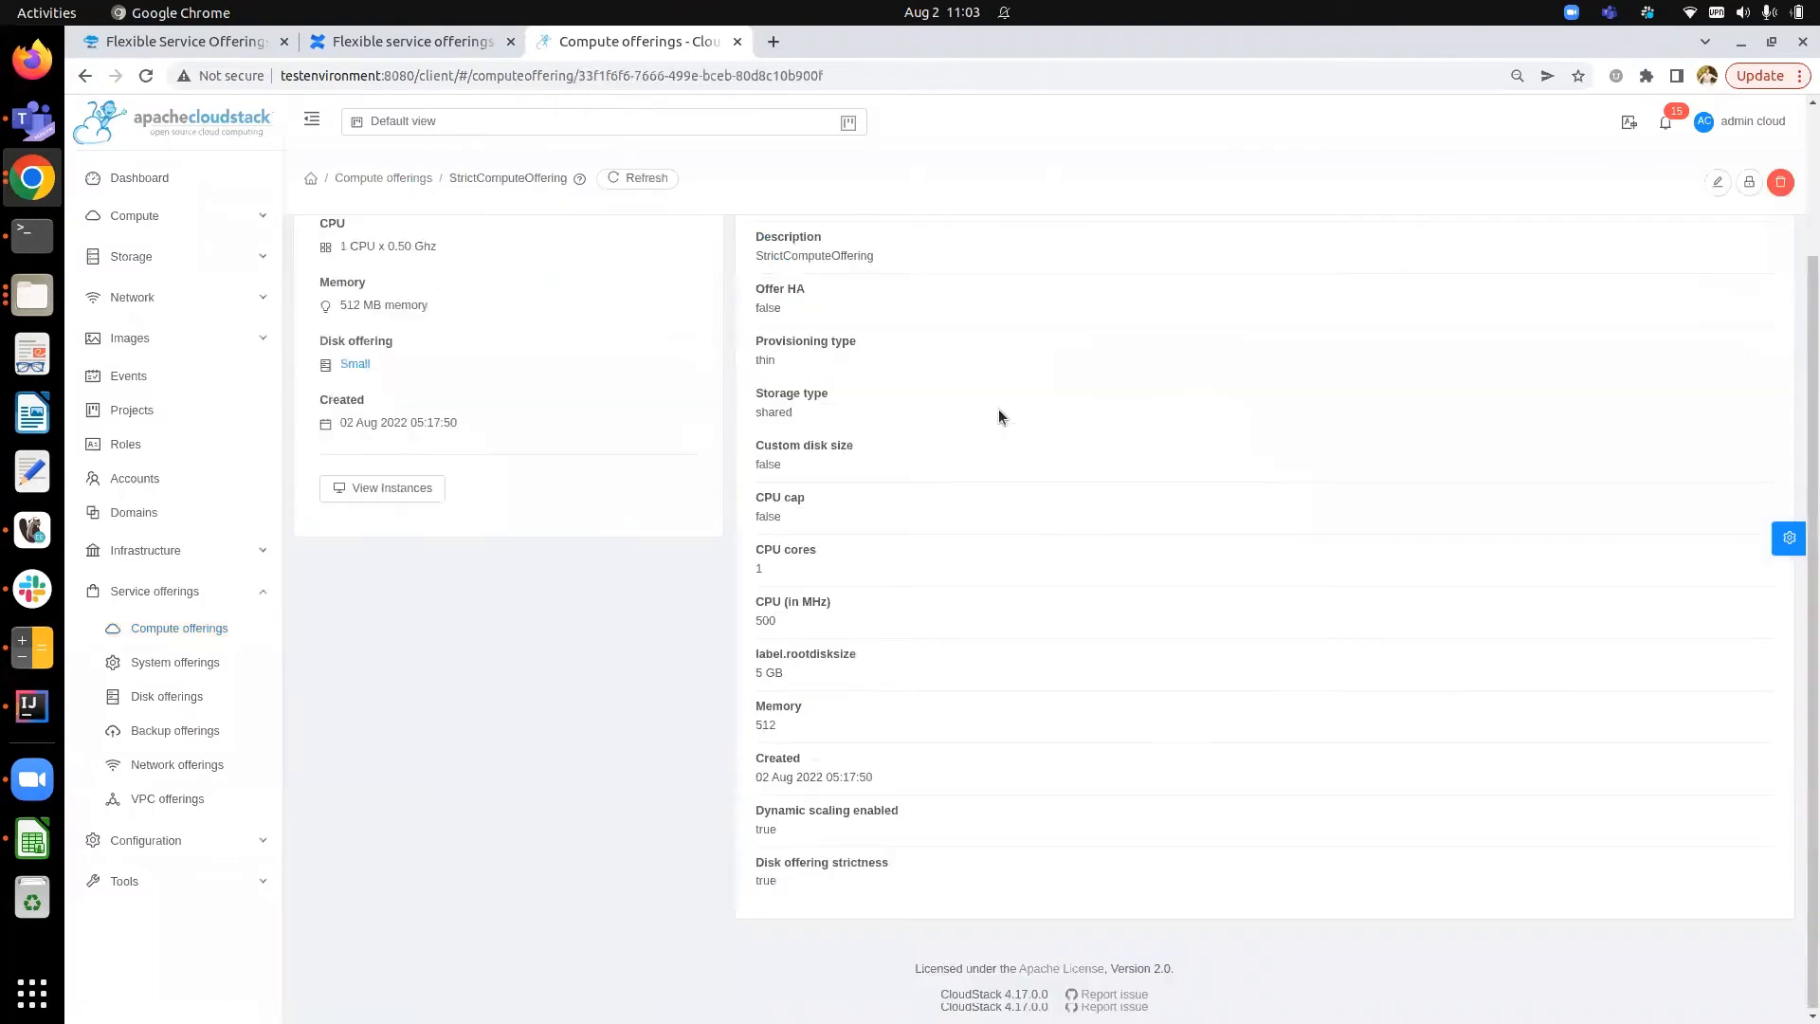
{"action": "left_click_drag", "start_coordinate": [756, 860], "coordinate": [798, 877]}
{"action": "left_click", "coordinate": [798, 877]}
{"action": "scroll", "coordinate": [631, 683], "scroll_direction": "up", "scroll_amount": 2}
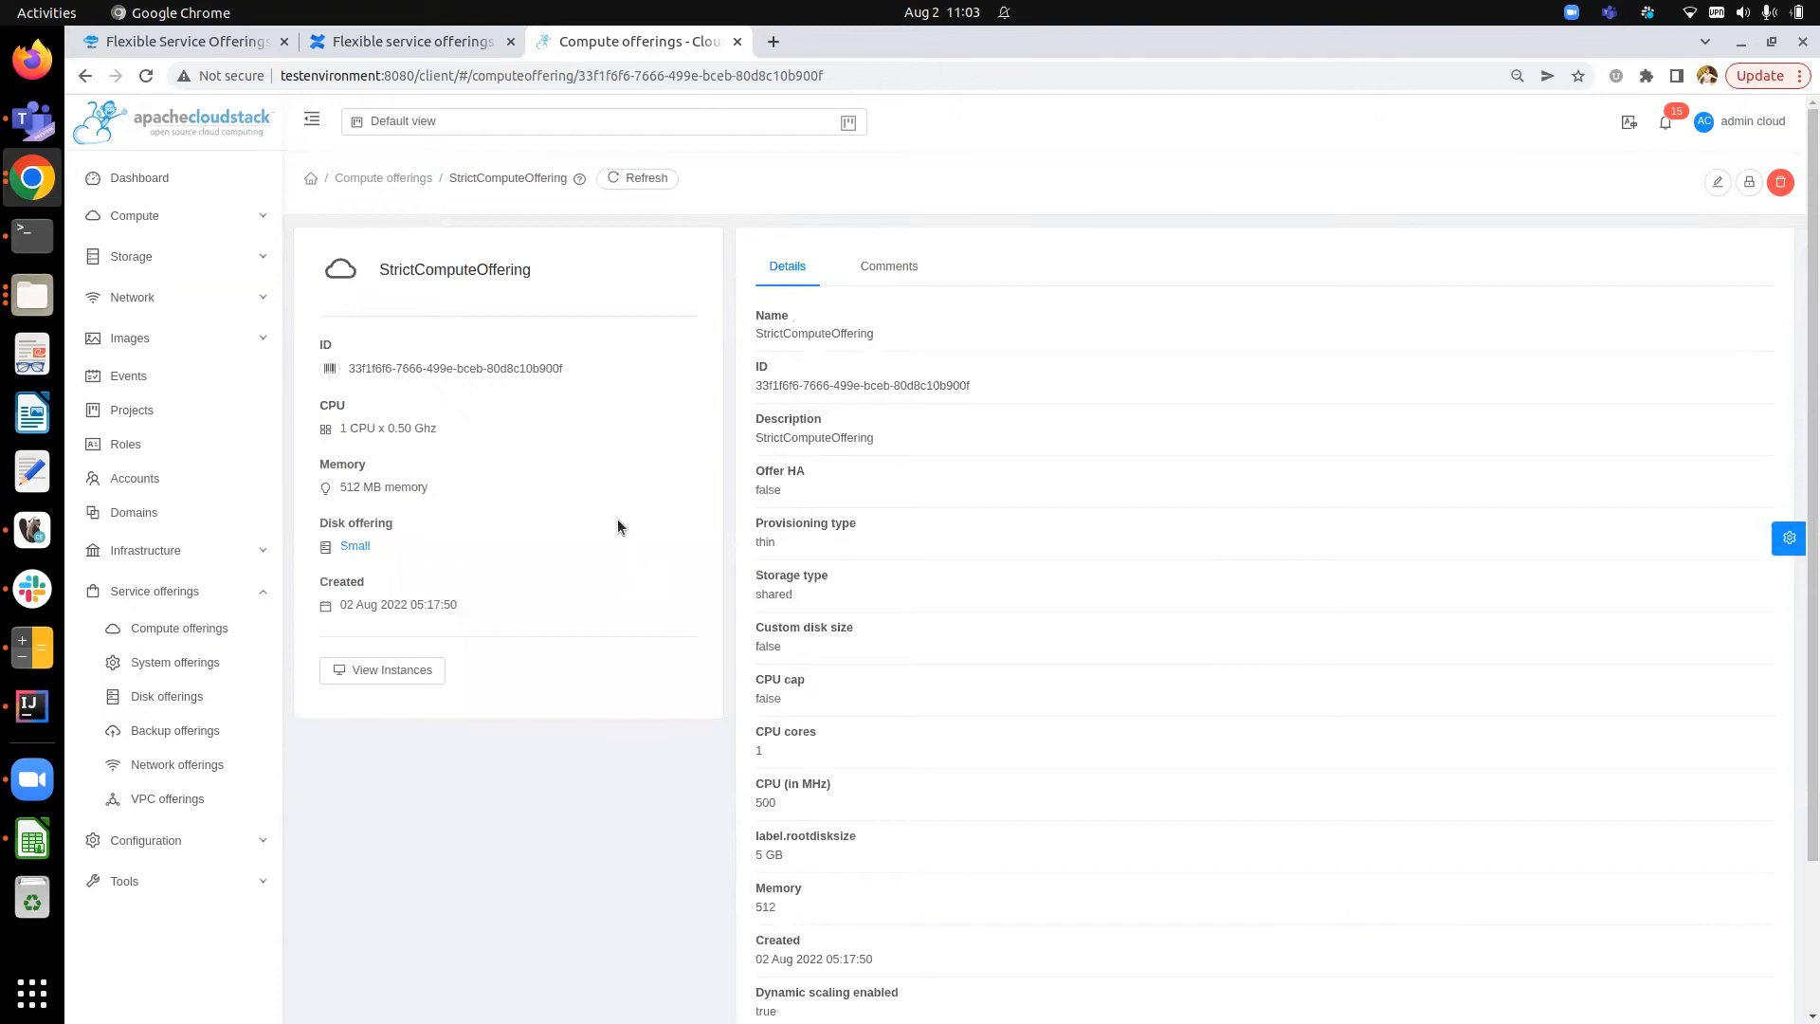
- Start adding a new instance and select StrictComputeOffering as its compute offering
{"action": "left_click", "coordinate": [195, 218]}
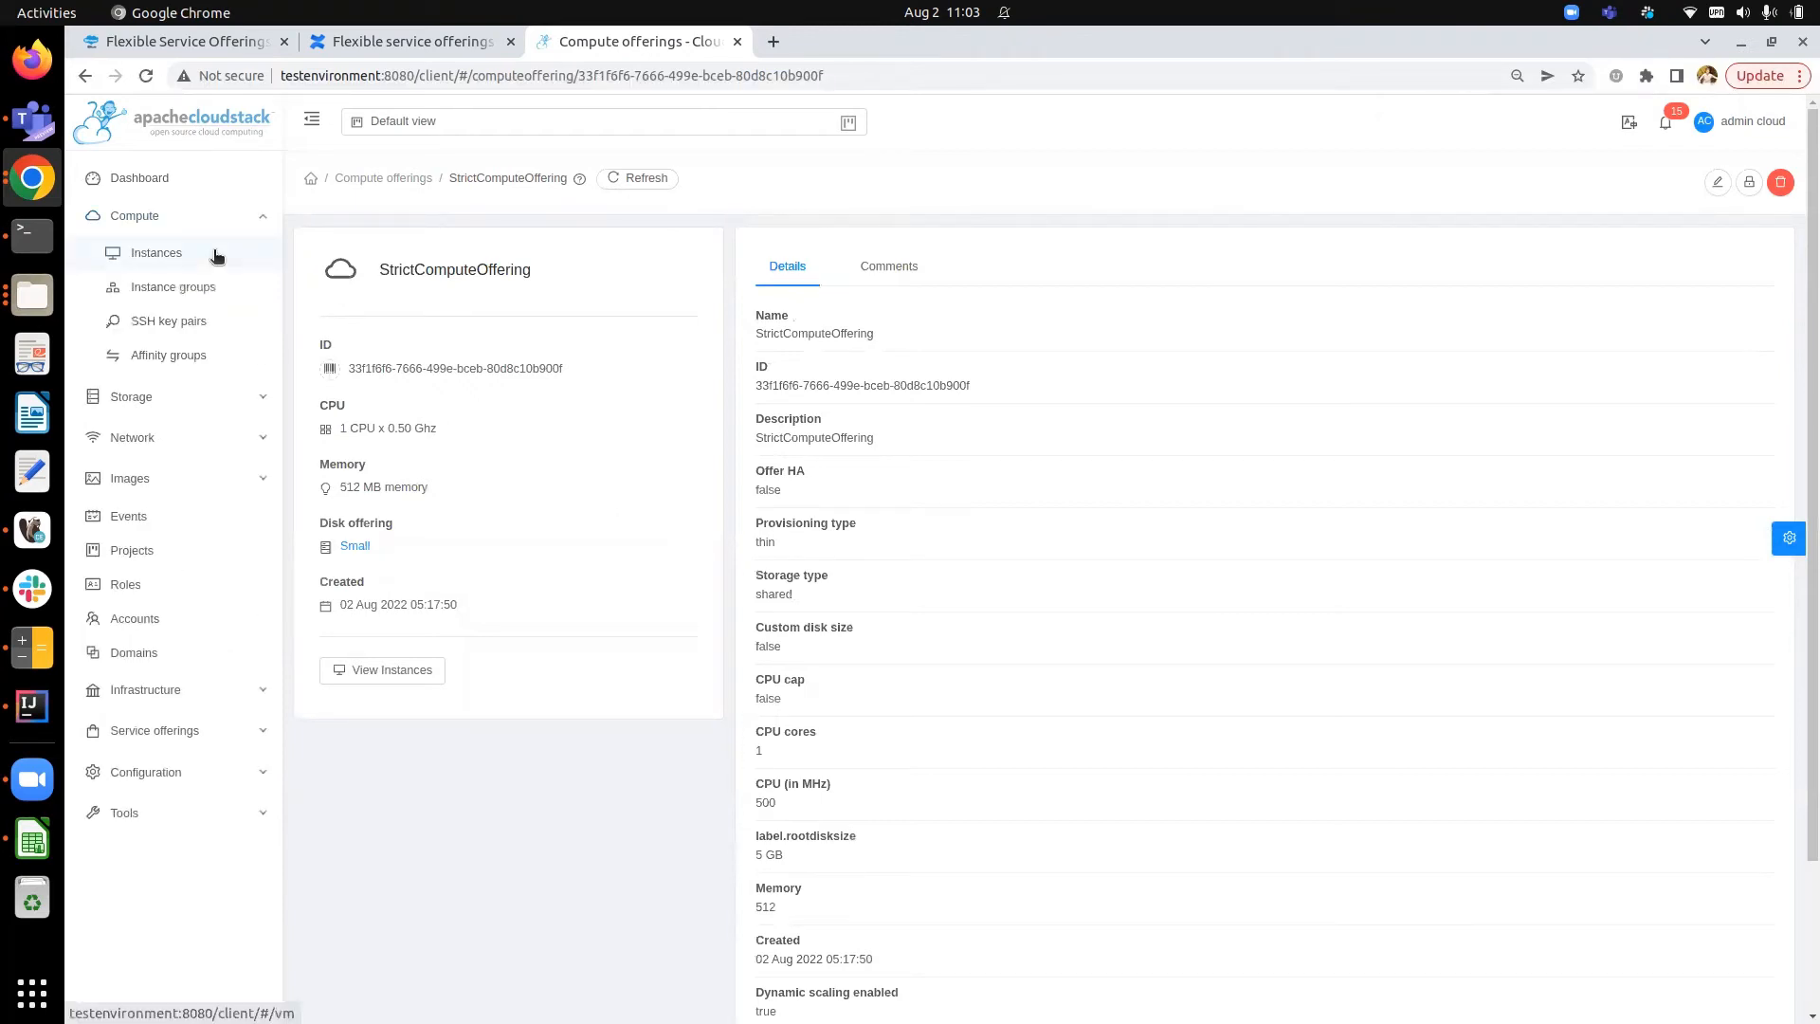
{"action": "left_click", "coordinate": [216, 254]}
{"action": "left_click", "coordinate": [1088, 186]}
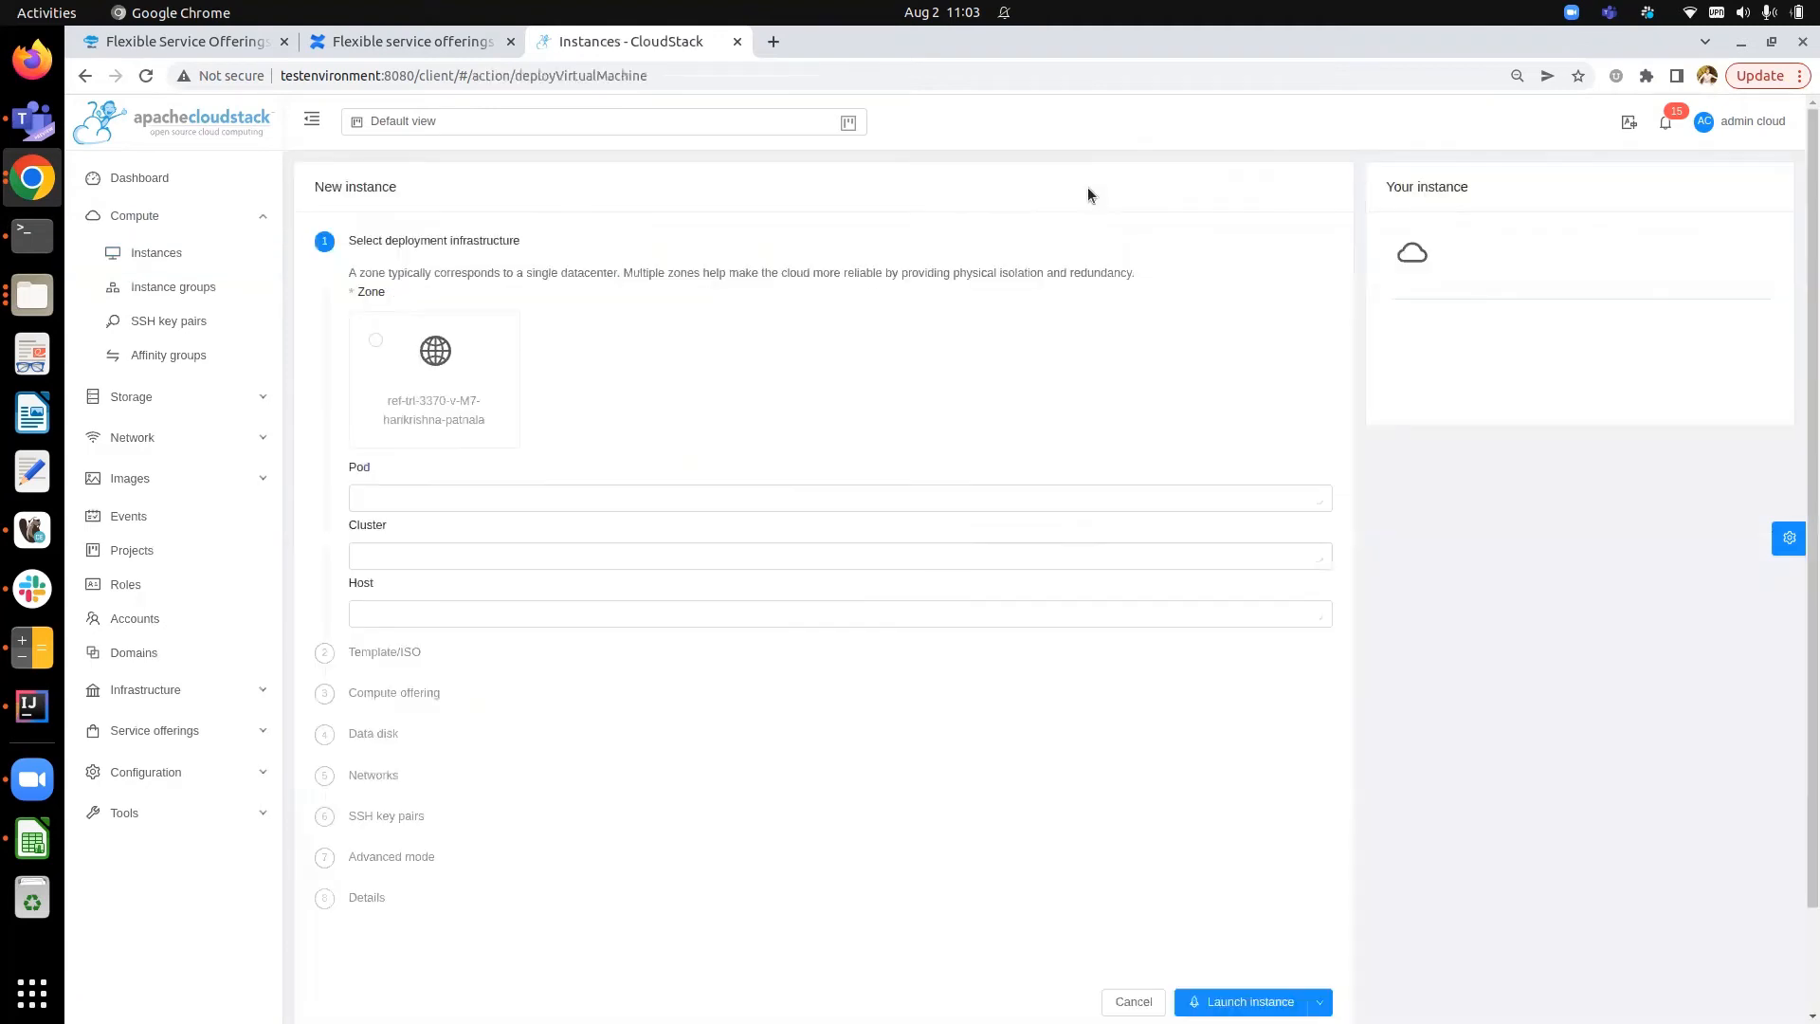
{"action": "scroll", "coordinate": [749, 415], "scroll_direction": "down", "scroll_amount": 3}
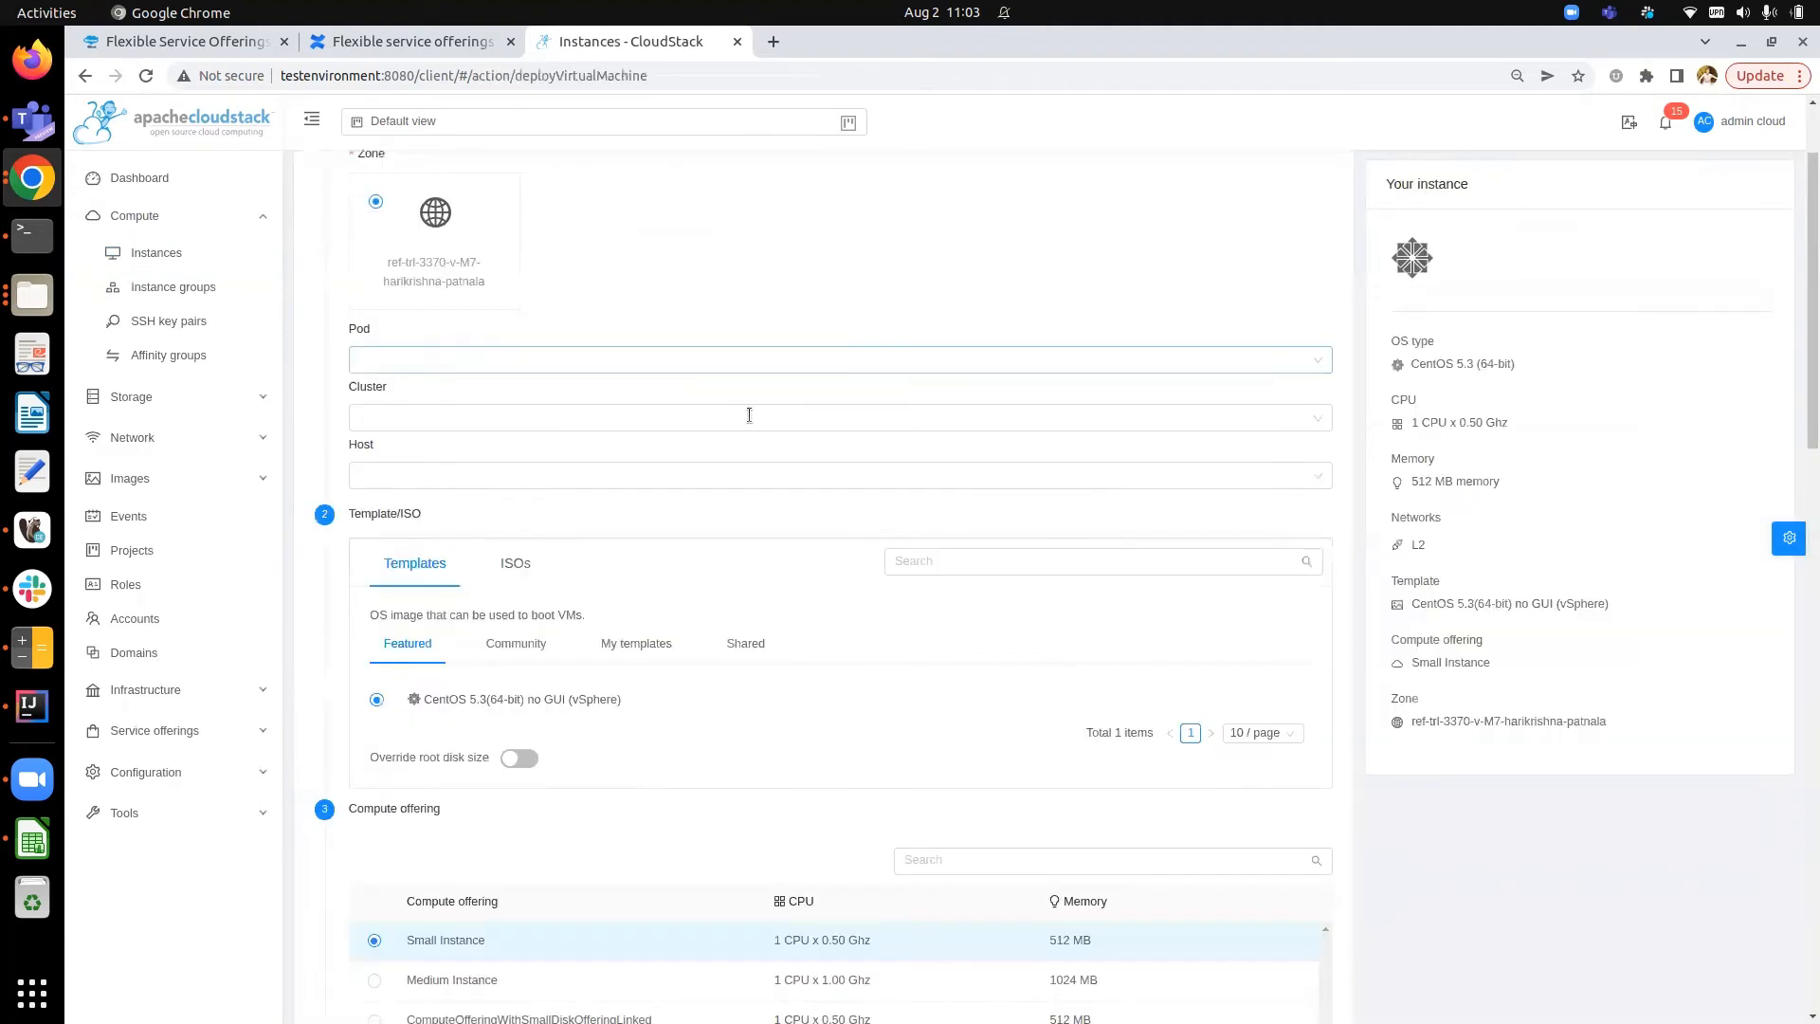
{"action": "scroll", "coordinate": [749, 415], "scroll_direction": "down", "scroll_amount": 4}
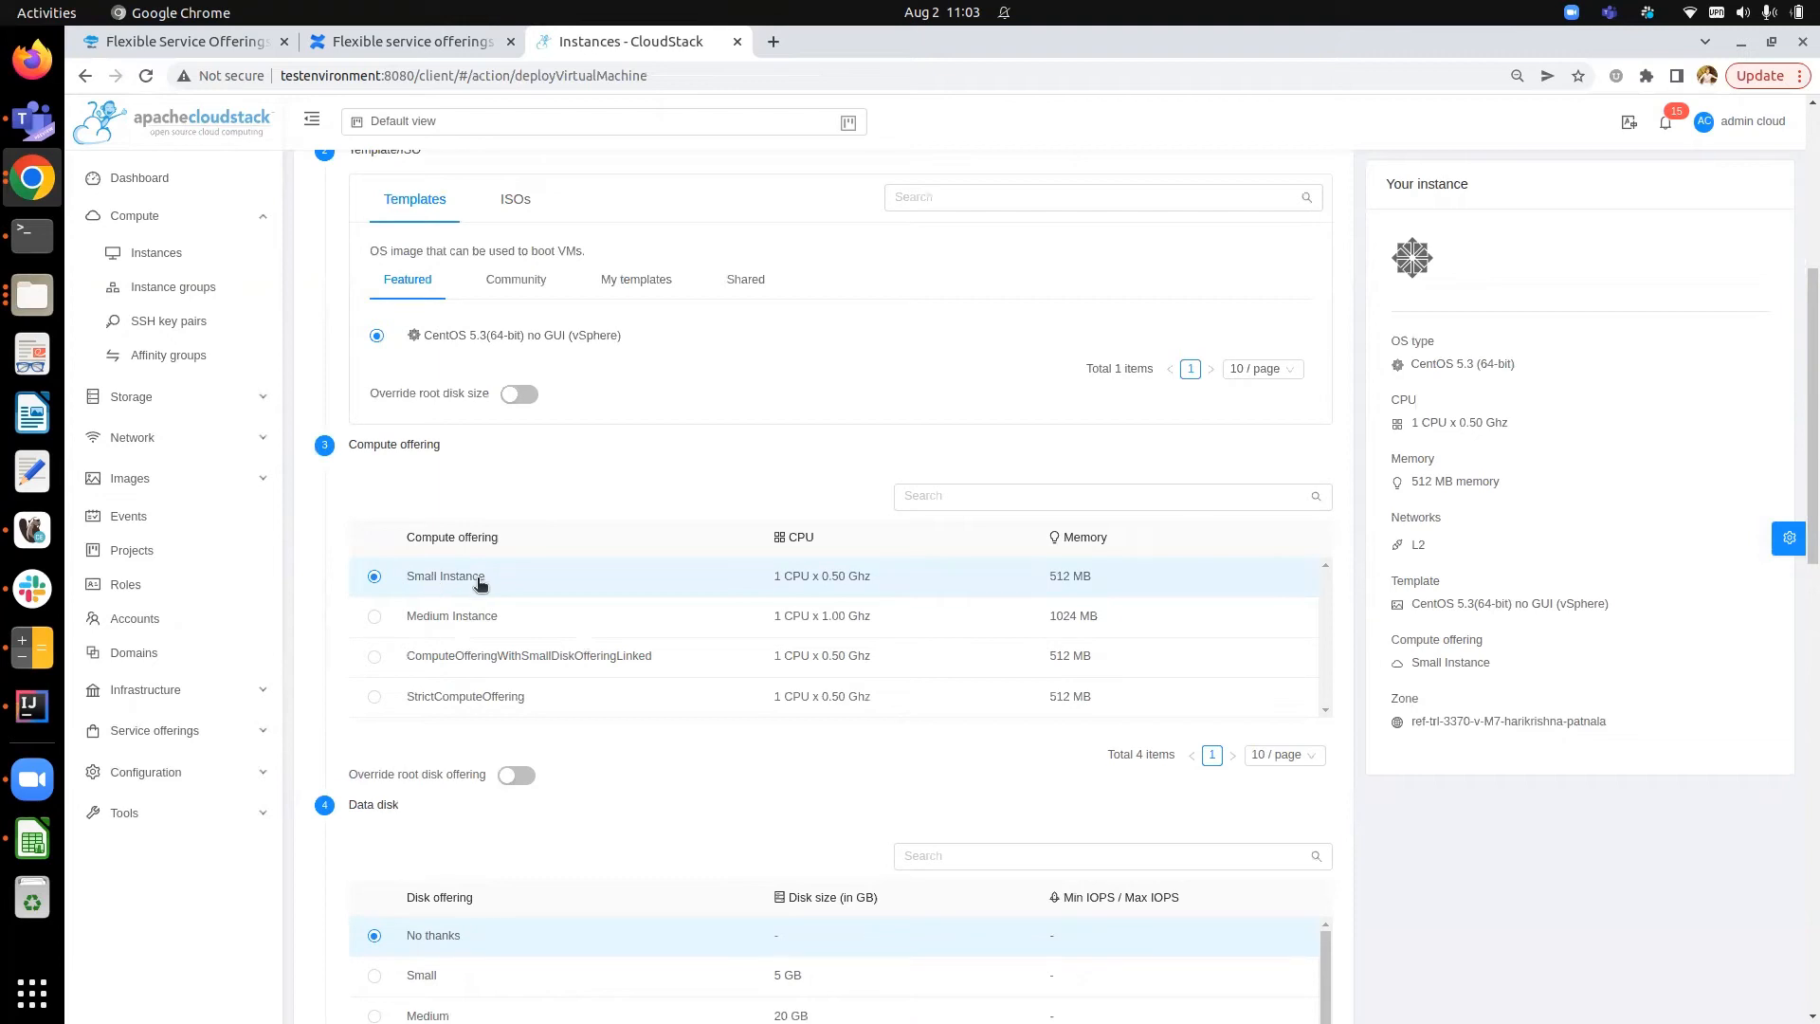
{"action": "left_click", "coordinate": [520, 775]}
{"action": "scroll", "coordinate": [444, 758], "scroll_direction": "down", "scroll_amount": 2}
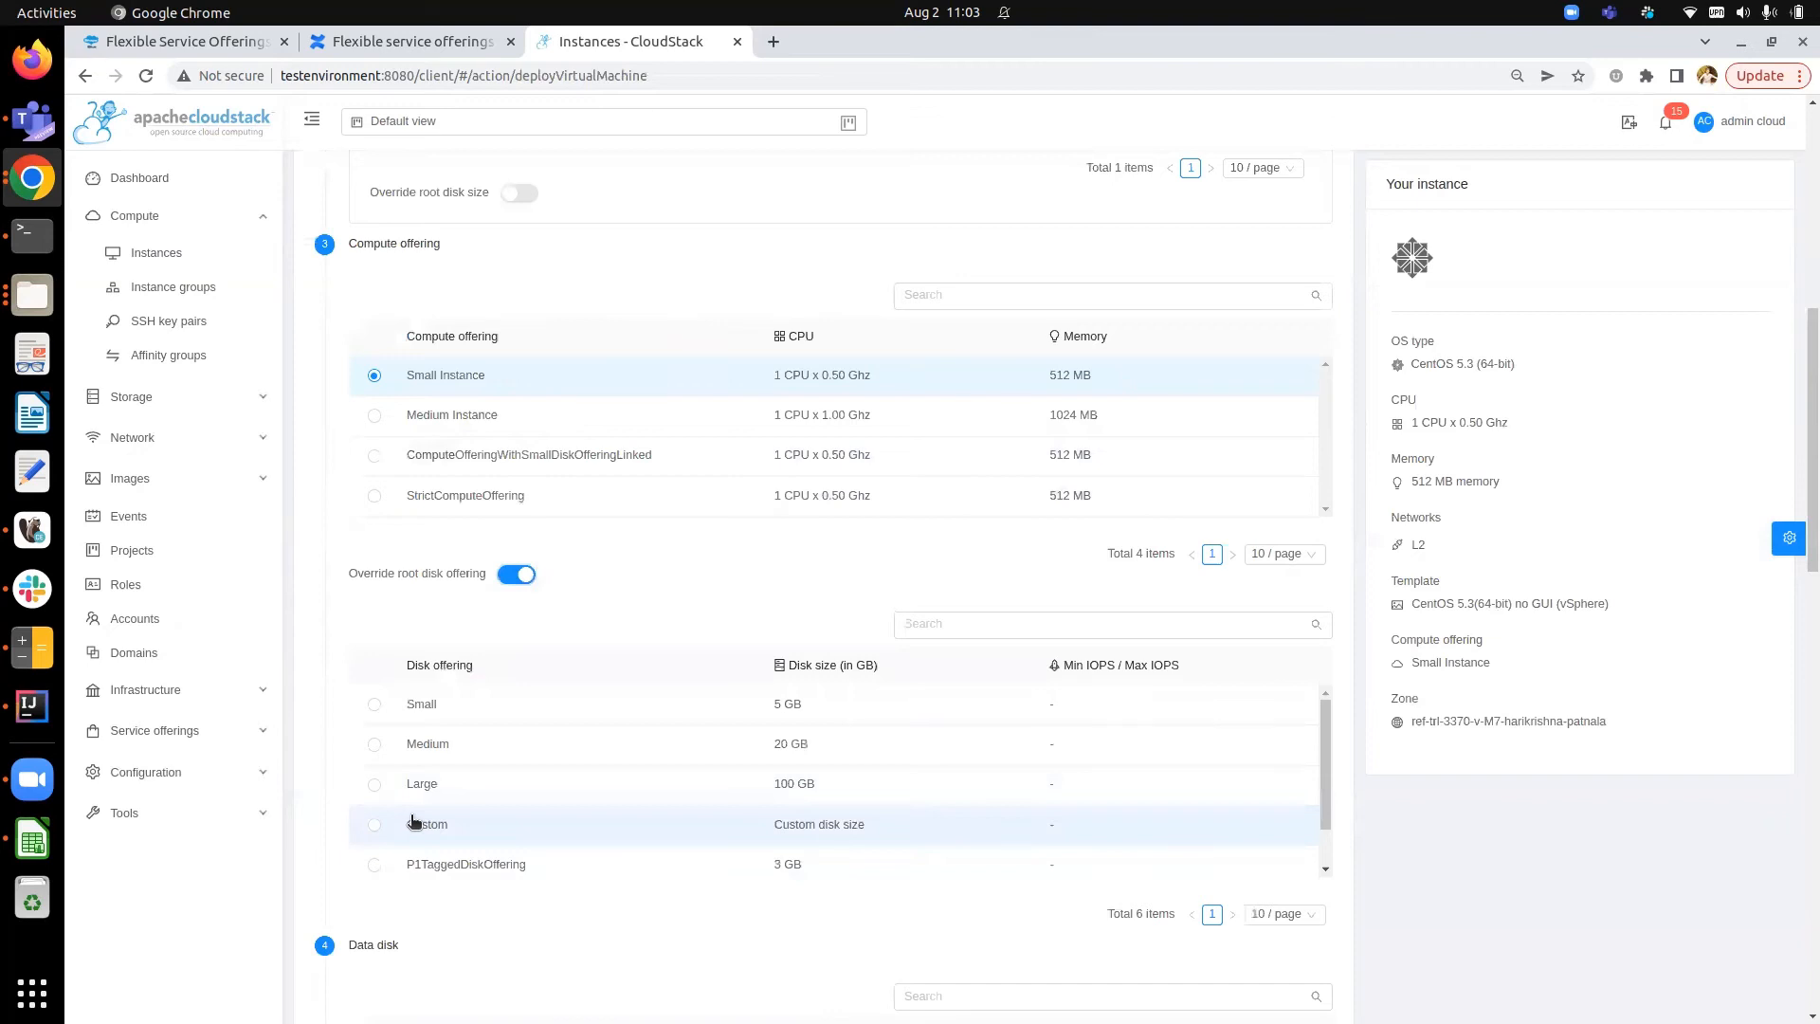
{"action": "left_click", "coordinate": [517, 575]}
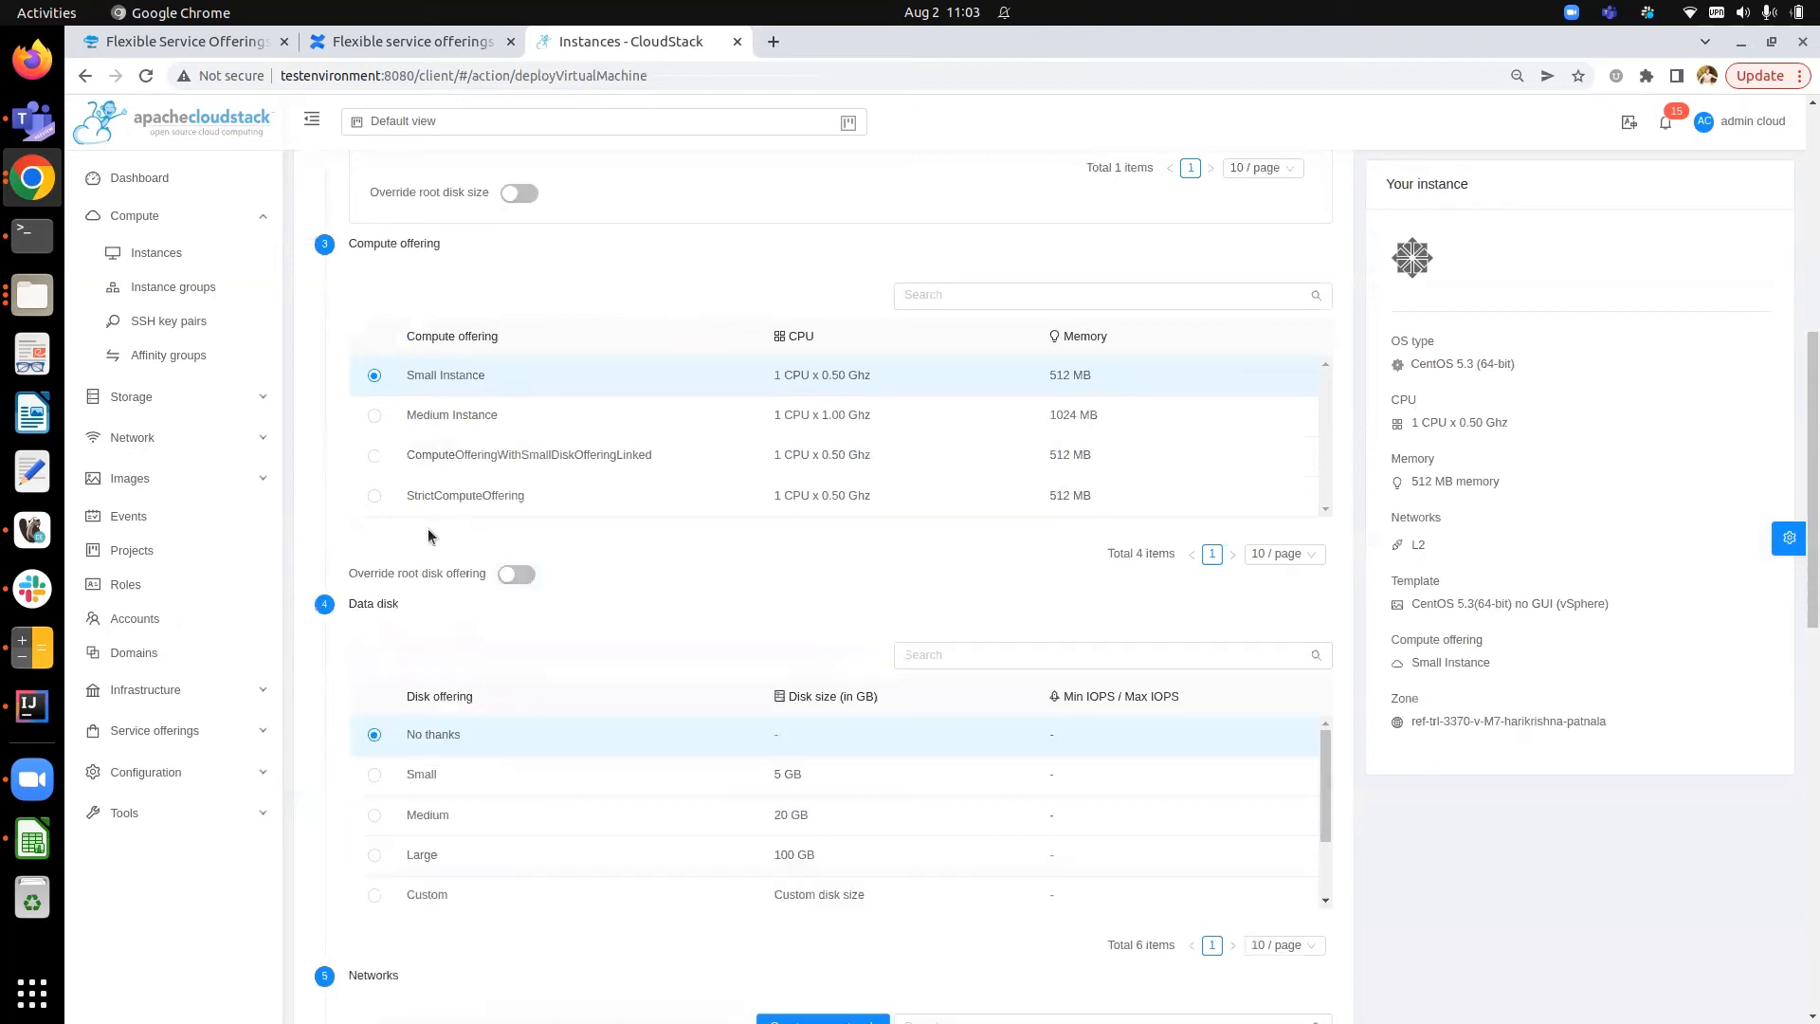
{"action": "left_click", "coordinate": [374, 497]}
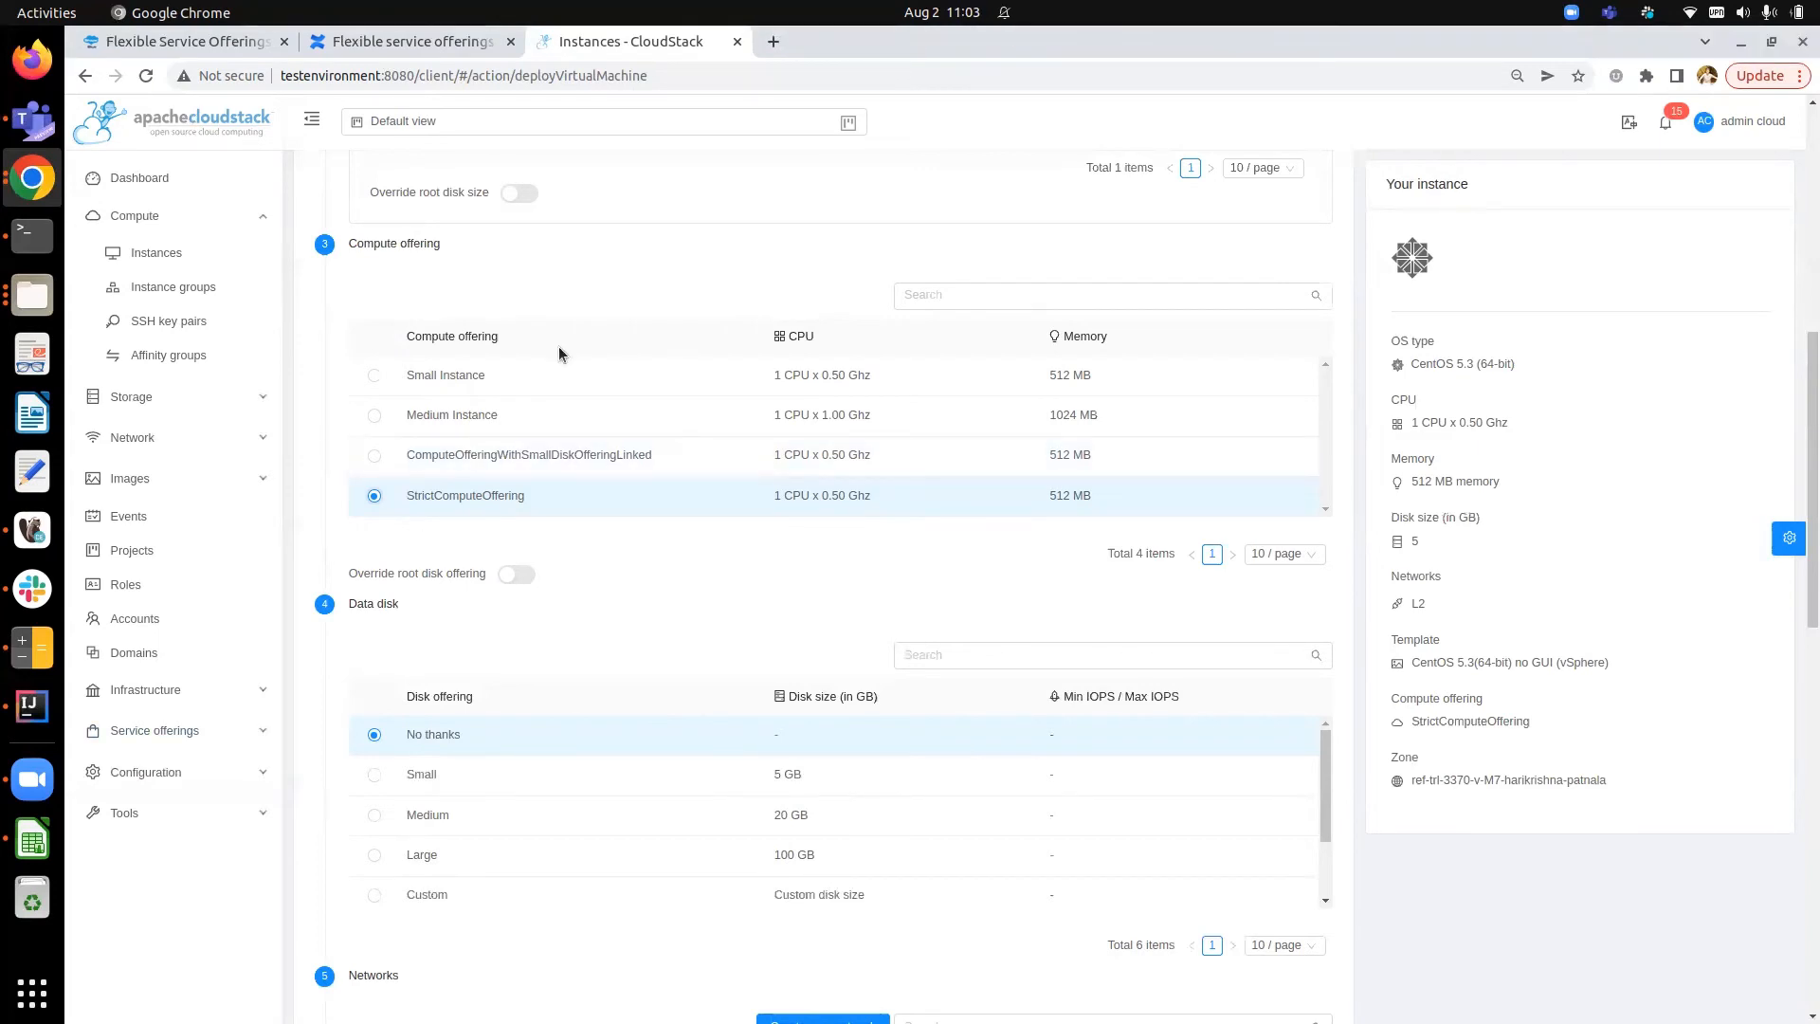
- Open a new disk offering form, enable Disk size strictness, turn off Custom disk size, and set the size to 3 GB
{"action": "left_click", "coordinate": [219, 726]}
{"action": "left_click", "coordinate": [217, 630]}
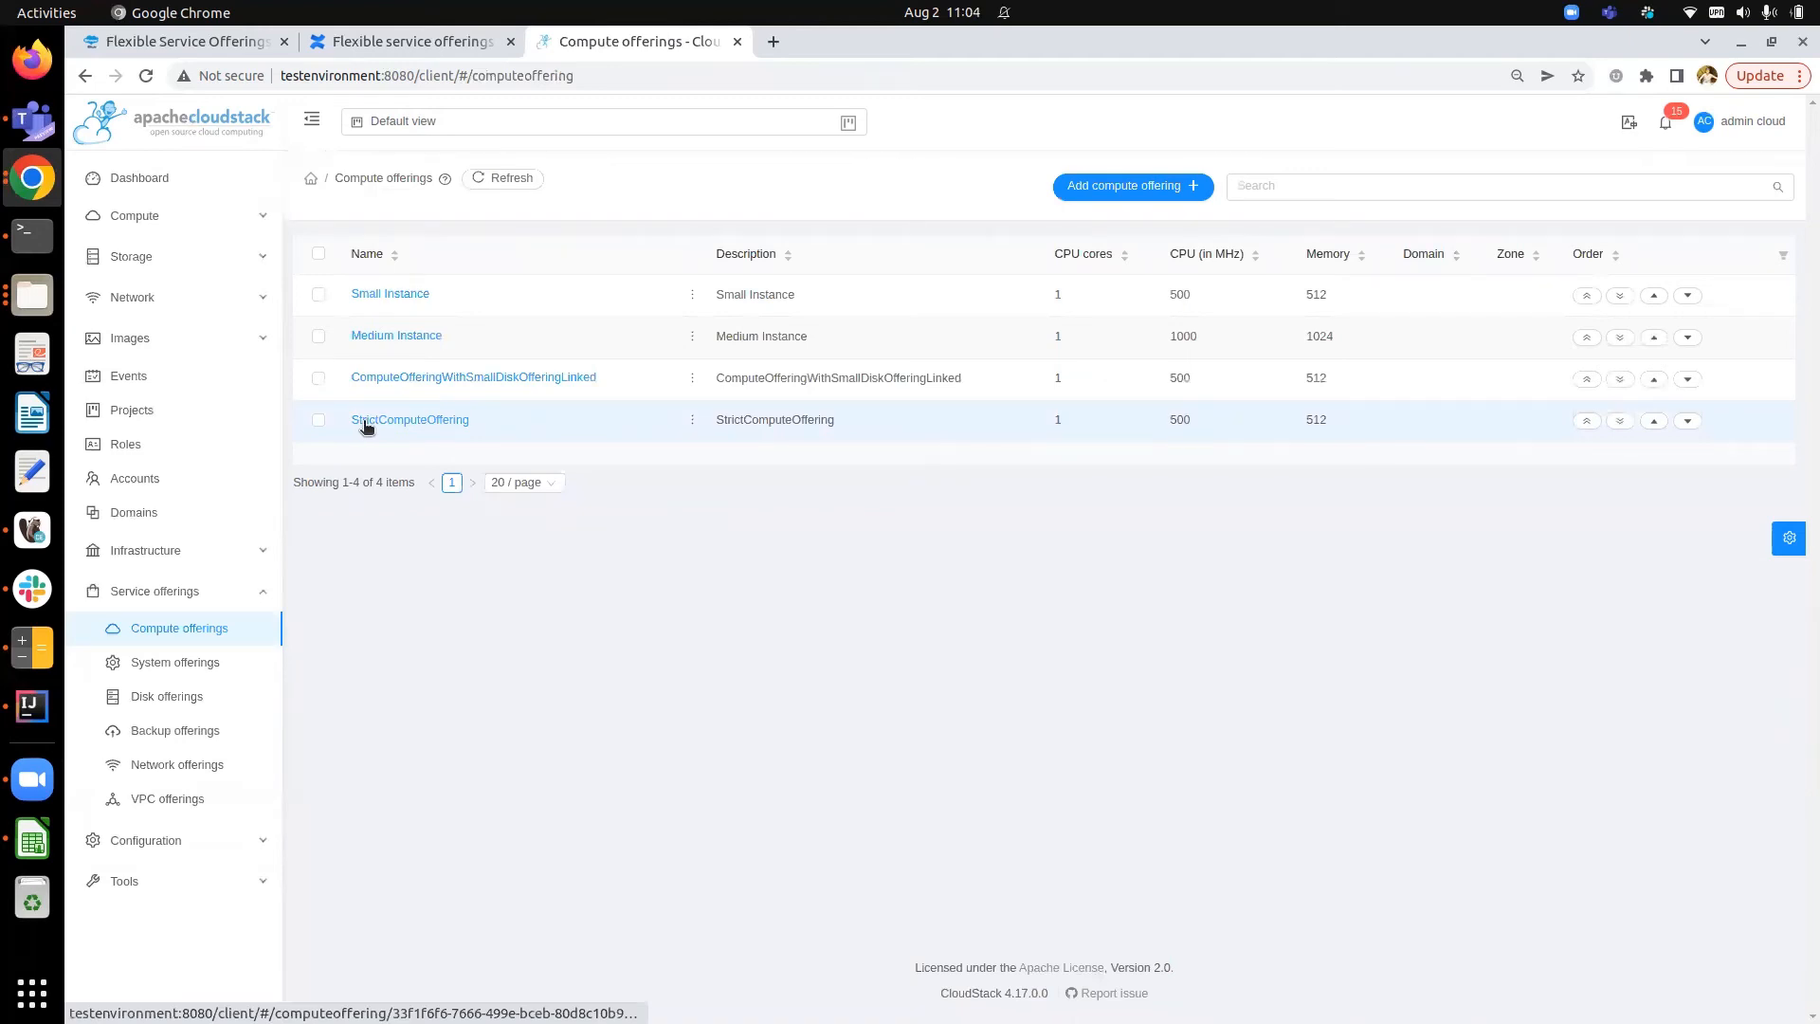
{"action": "left_click", "coordinate": [216, 699]}
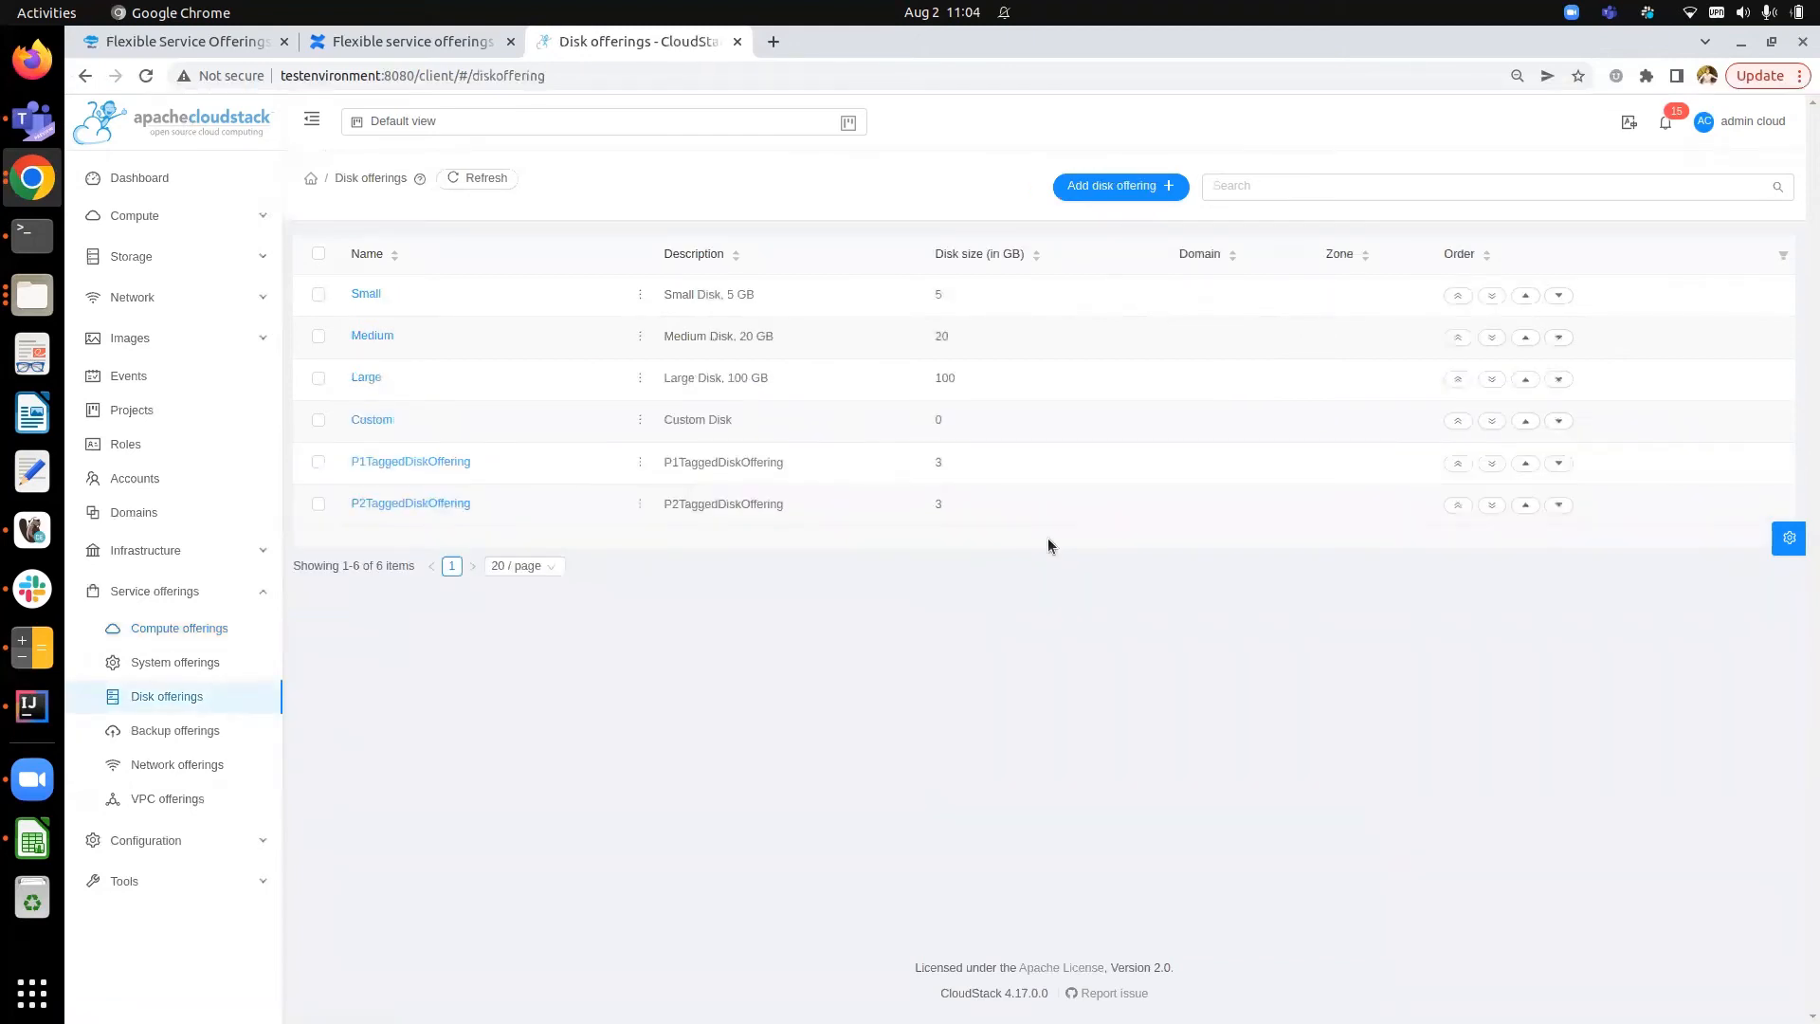
{"action": "left_click", "coordinate": [1100, 190]}
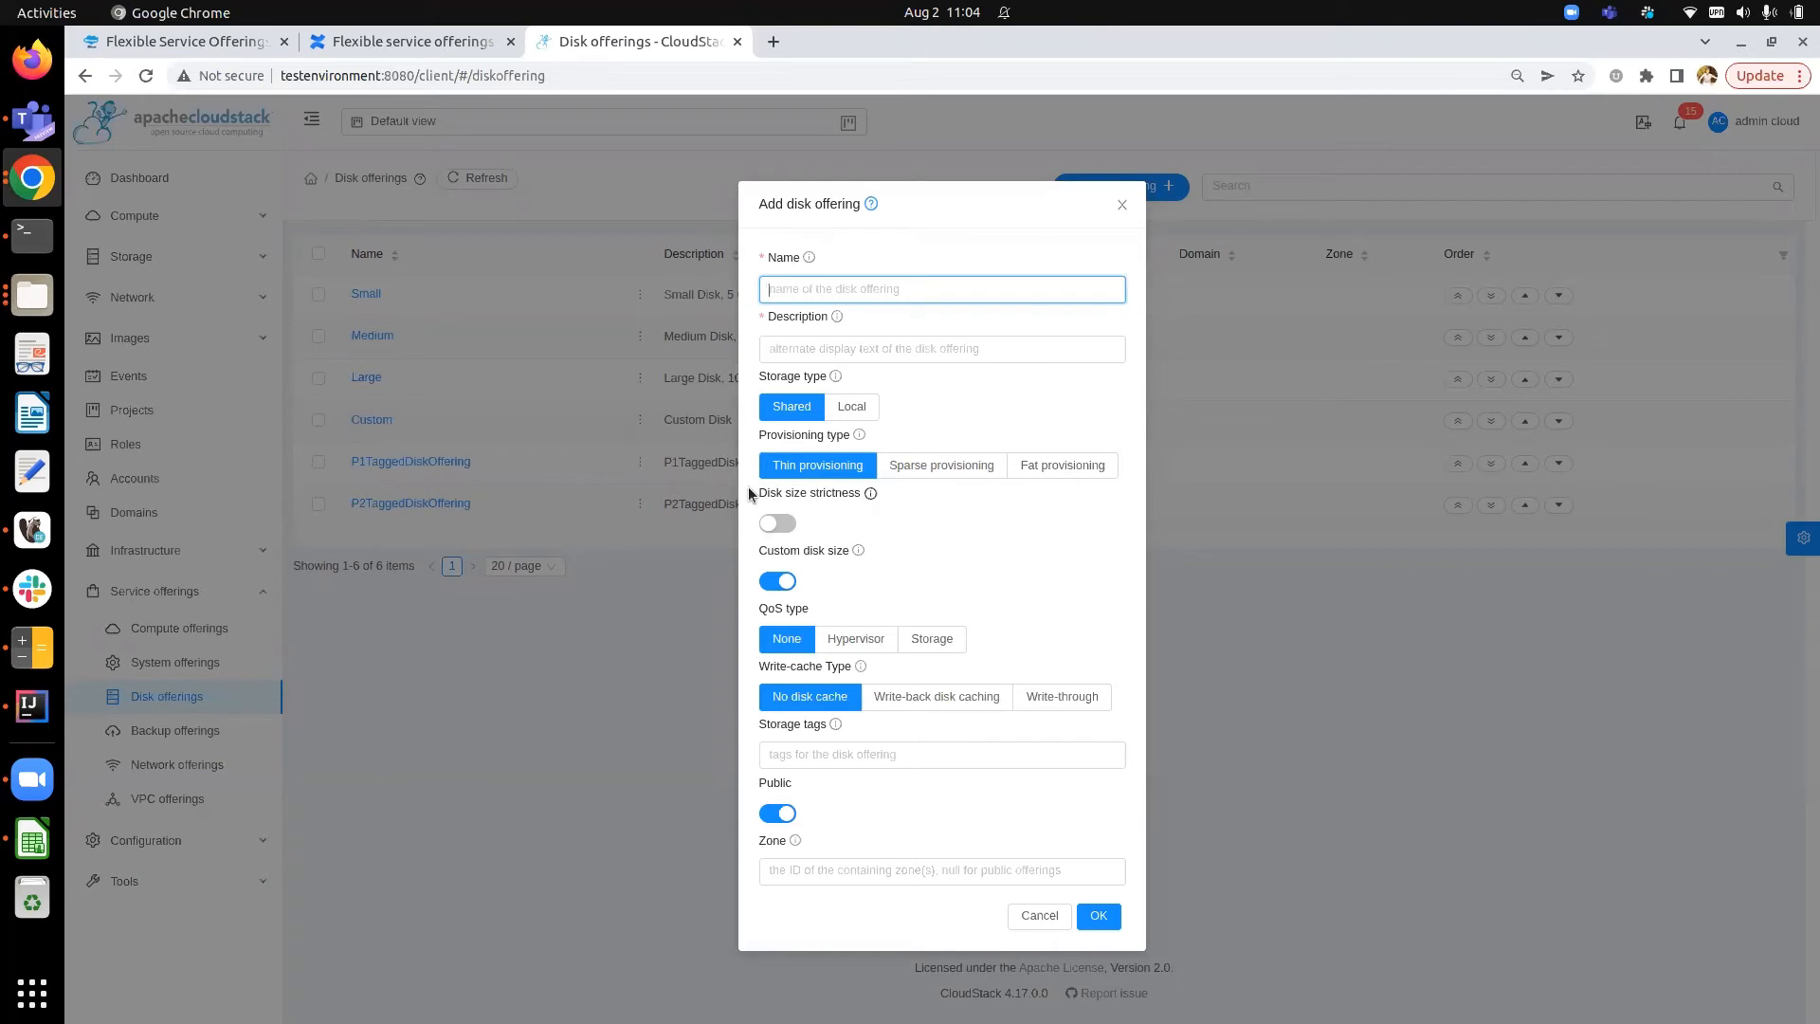
{"action": "left_click_drag", "start_coordinate": [748, 487], "coordinate": [855, 492]}
{"action": "left_click", "coordinate": [928, 503]}
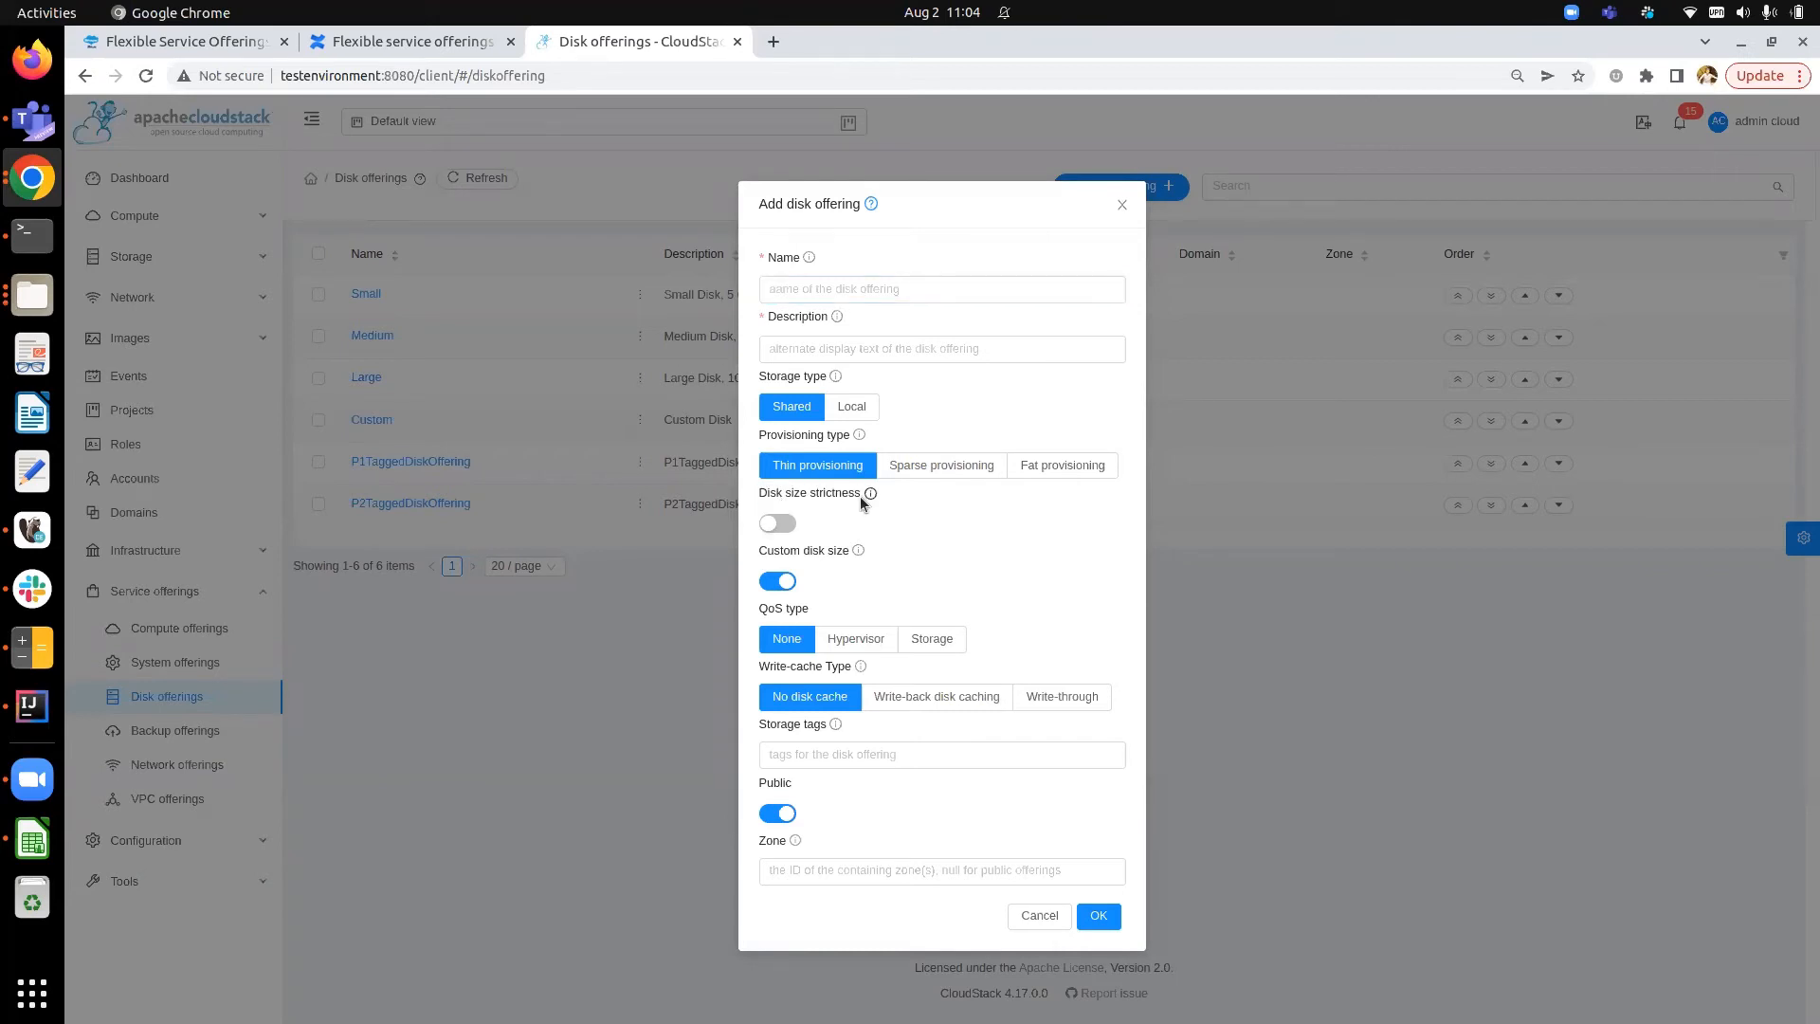
{"action": "left_click", "coordinate": [778, 524]}
{"action": "left_click", "coordinate": [778, 581]}
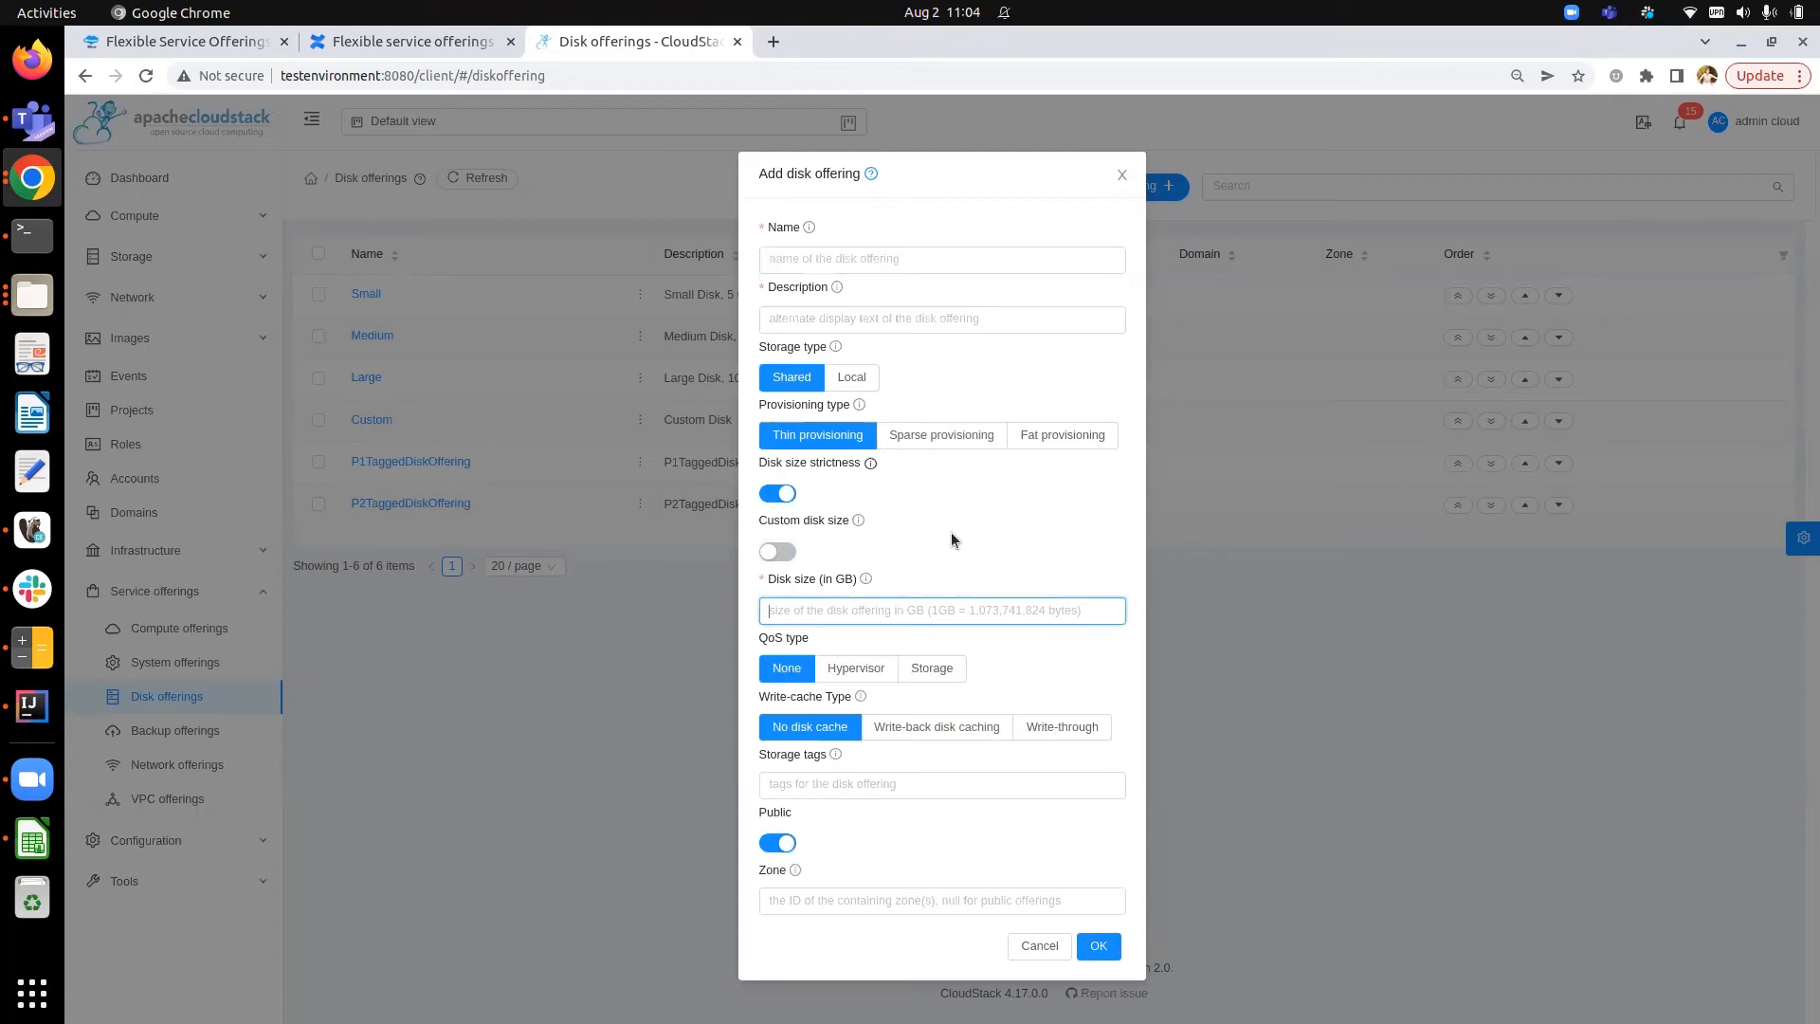
{"action": "type", "text": "3"}
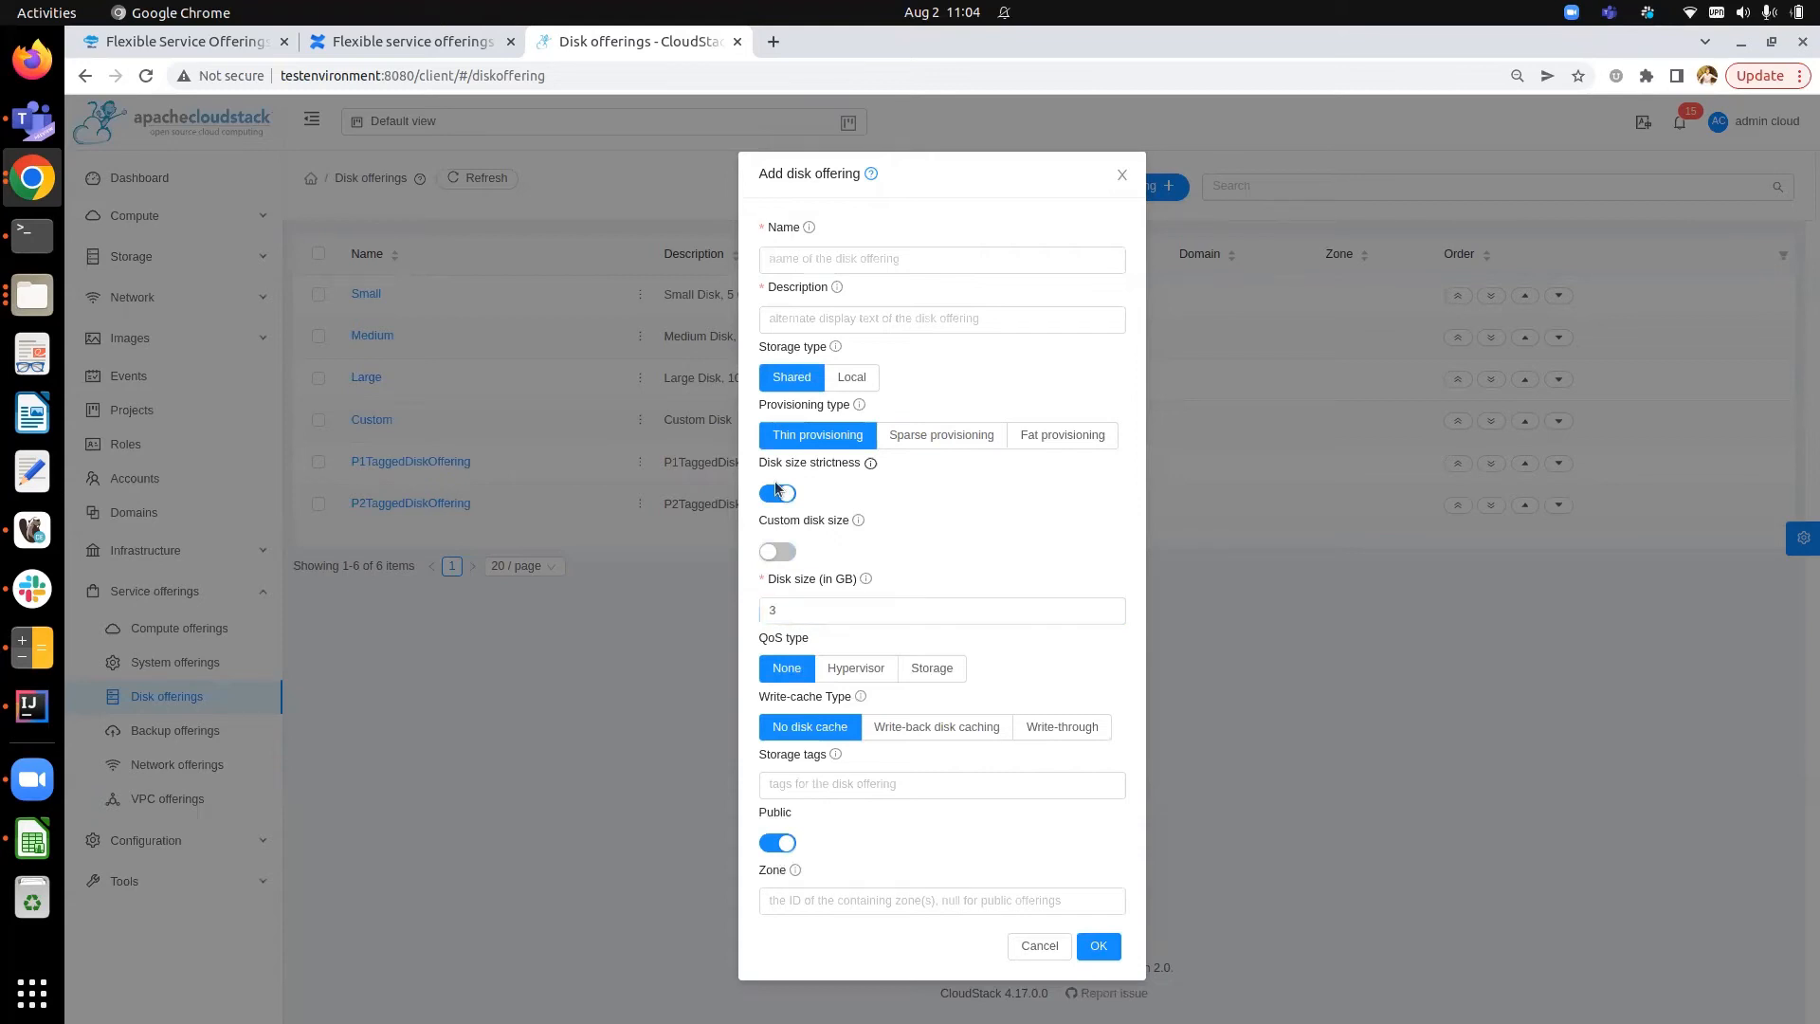
- Name the disk offering strictDiskOffering with the same description and create it
{"action": "left_click", "coordinate": [844, 256]}
{"action": "type", "text": "strict"}
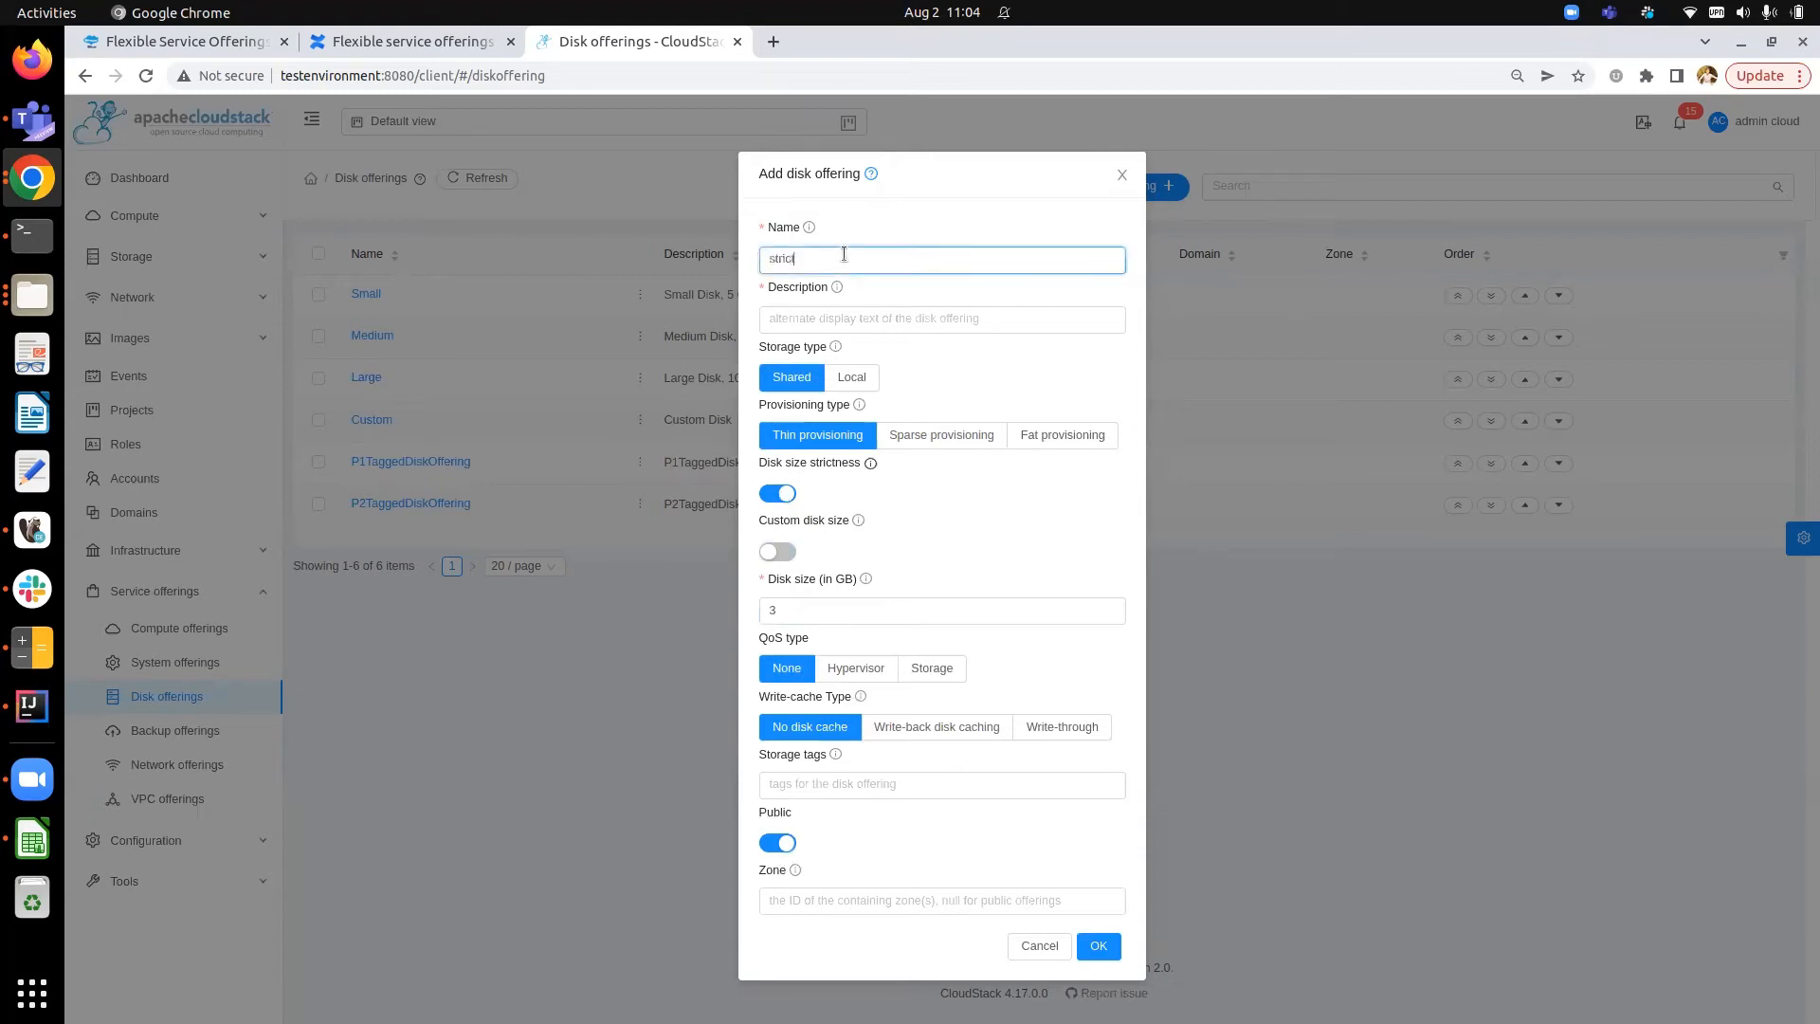
{"action": "type", "text": "DiskOffering"}
{"action": "key", "text": "Tab"}
{"action": "type", "text": "strictDiskOffering"}
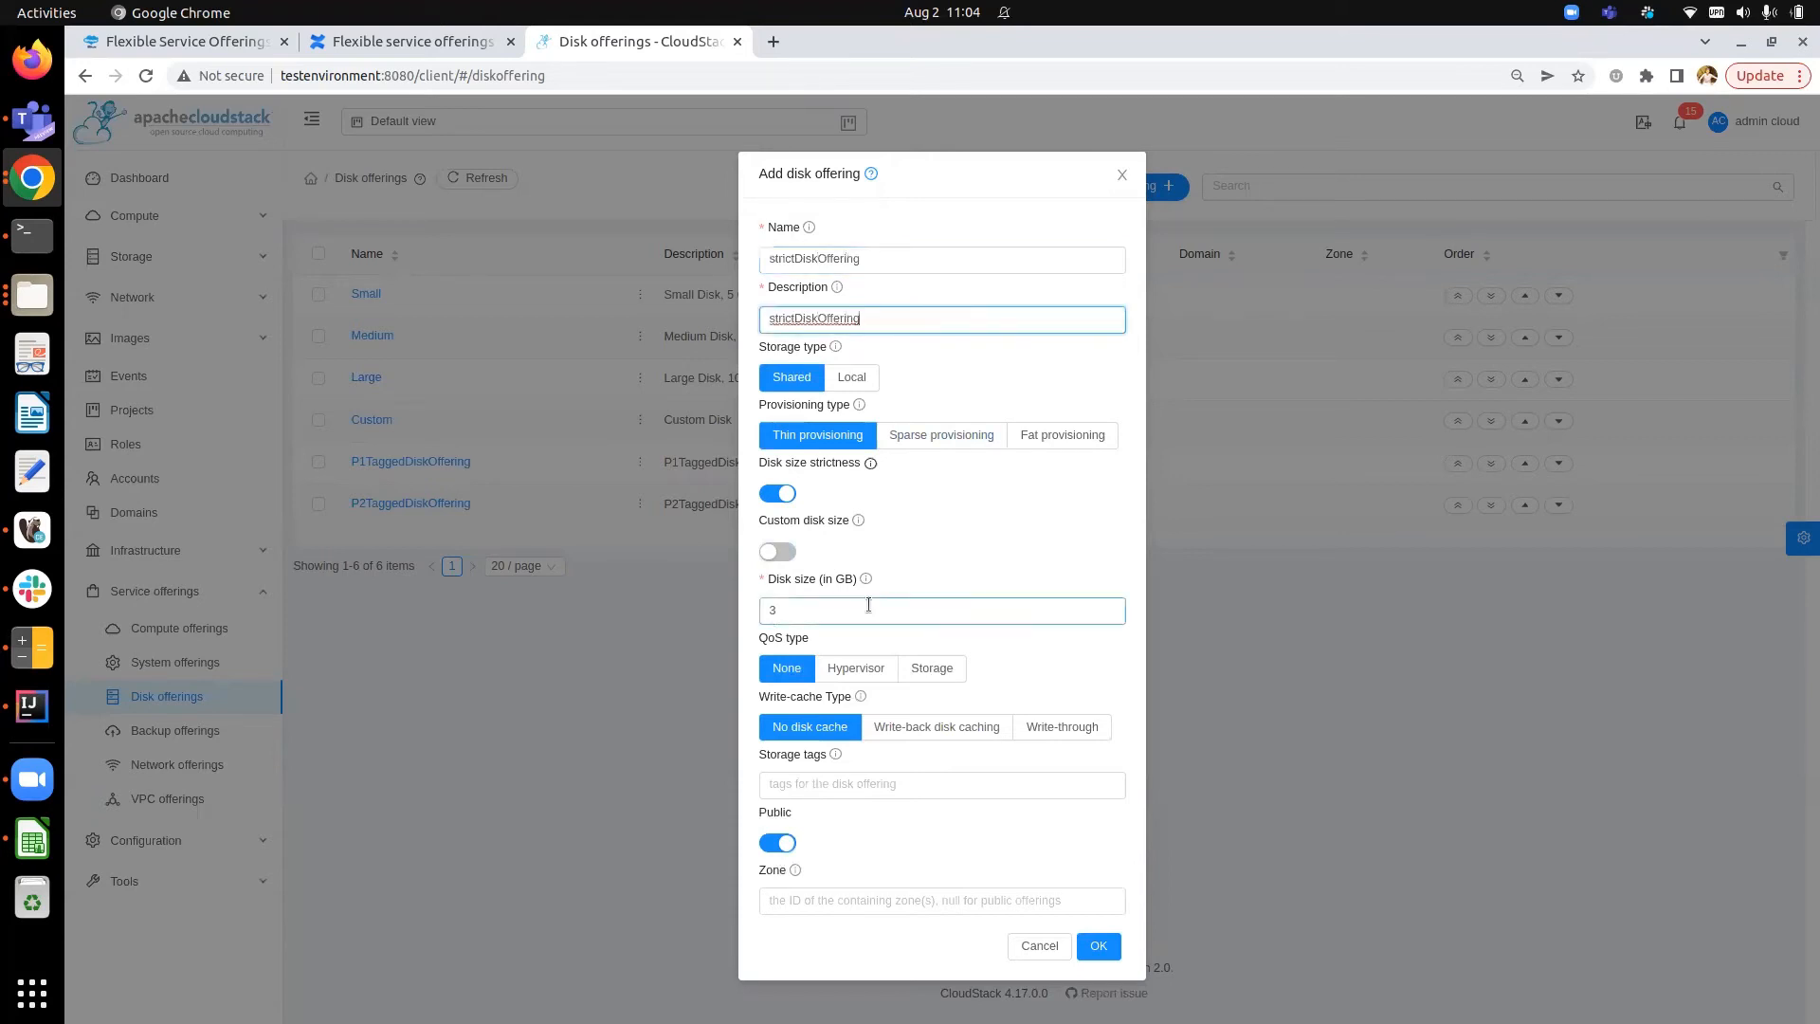
{"action": "left_click", "coordinate": [1109, 950]}
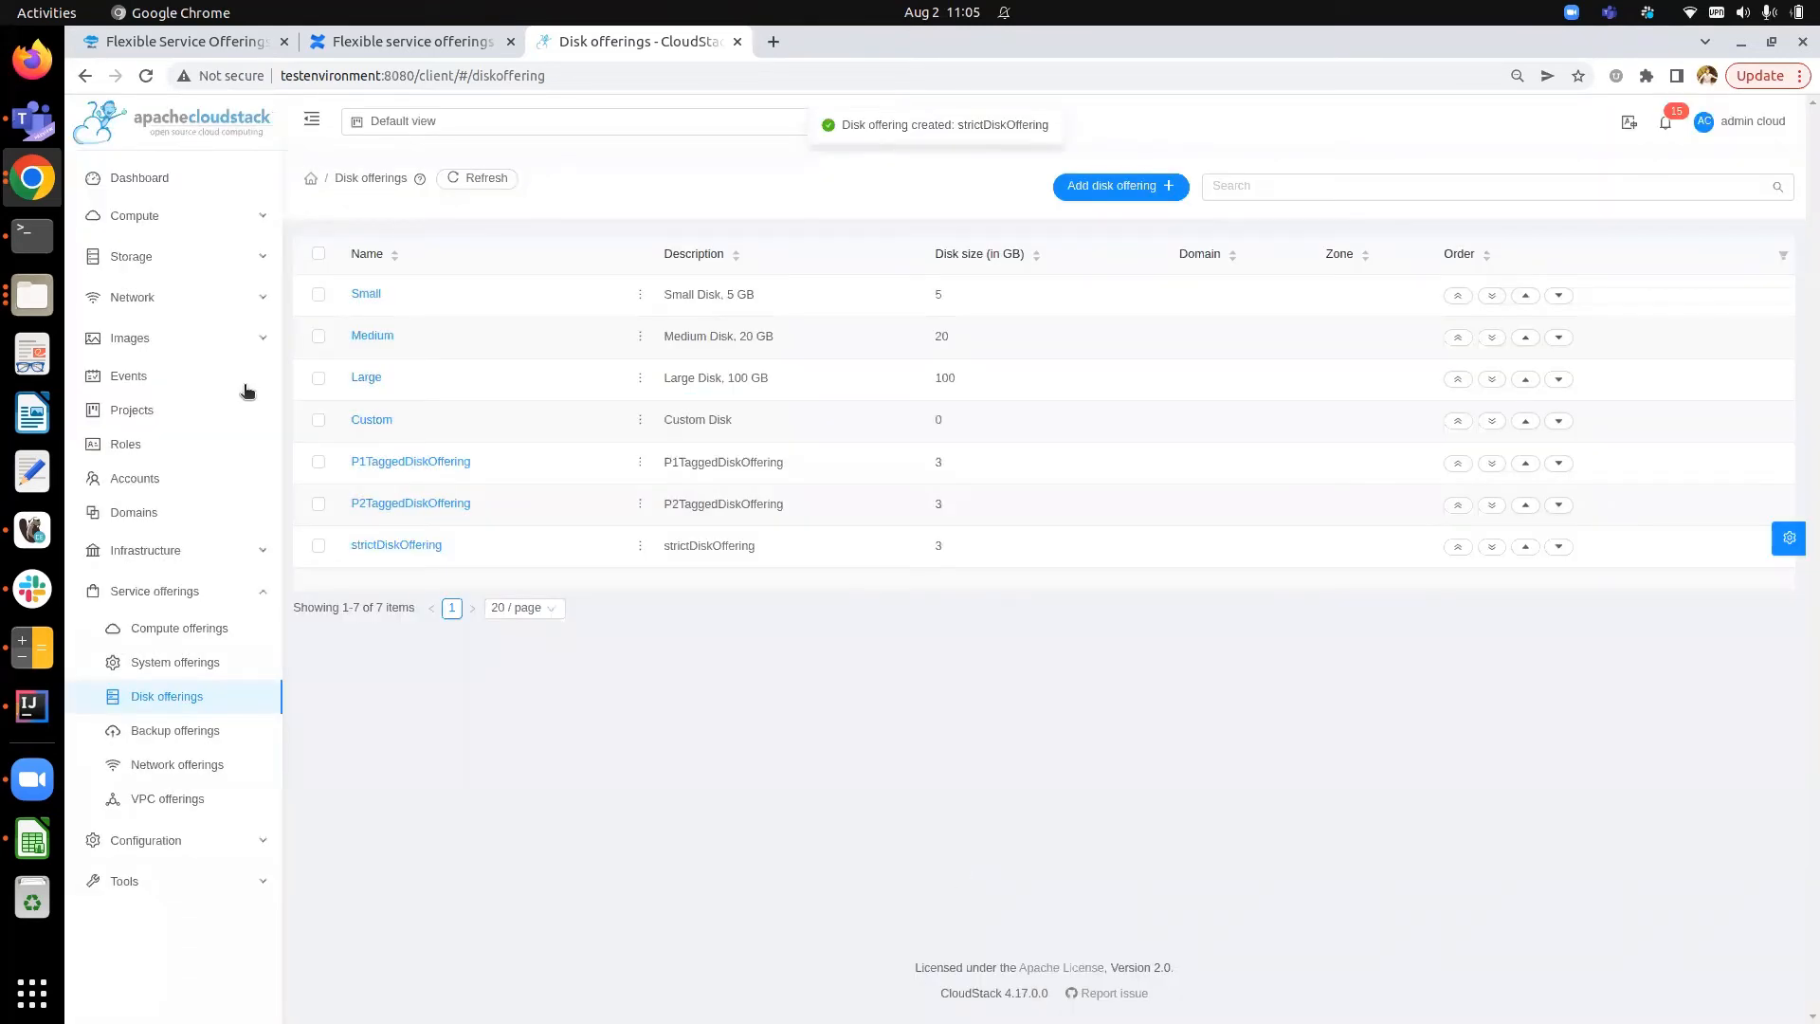
- Create a volume named dataDisk1 using the strictDiskOffering disk offering
{"action": "left_click", "coordinate": [203, 256]}
{"action": "left_click", "coordinate": [203, 285]}
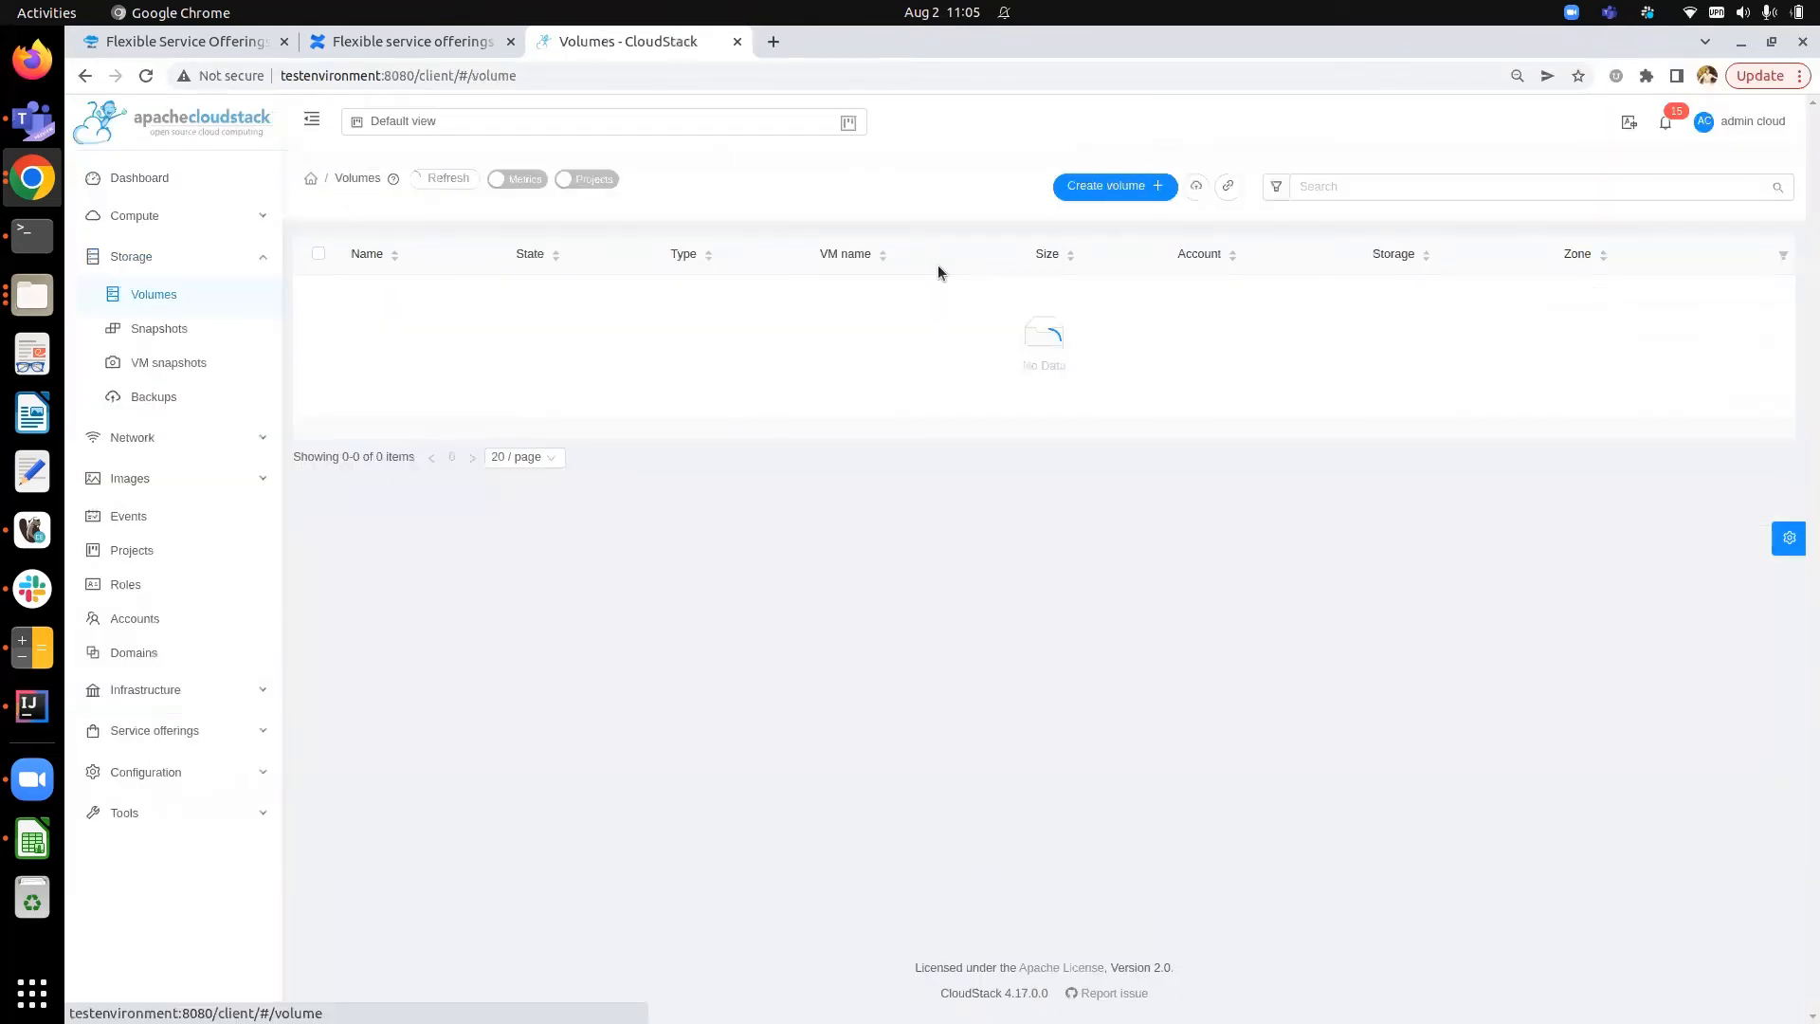
{"action": "left_click", "coordinate": [1090, 186]}
{"action": "type", "text": "dataDisk1"}
{"action": "left_click", "coordinate": [987, 635]}
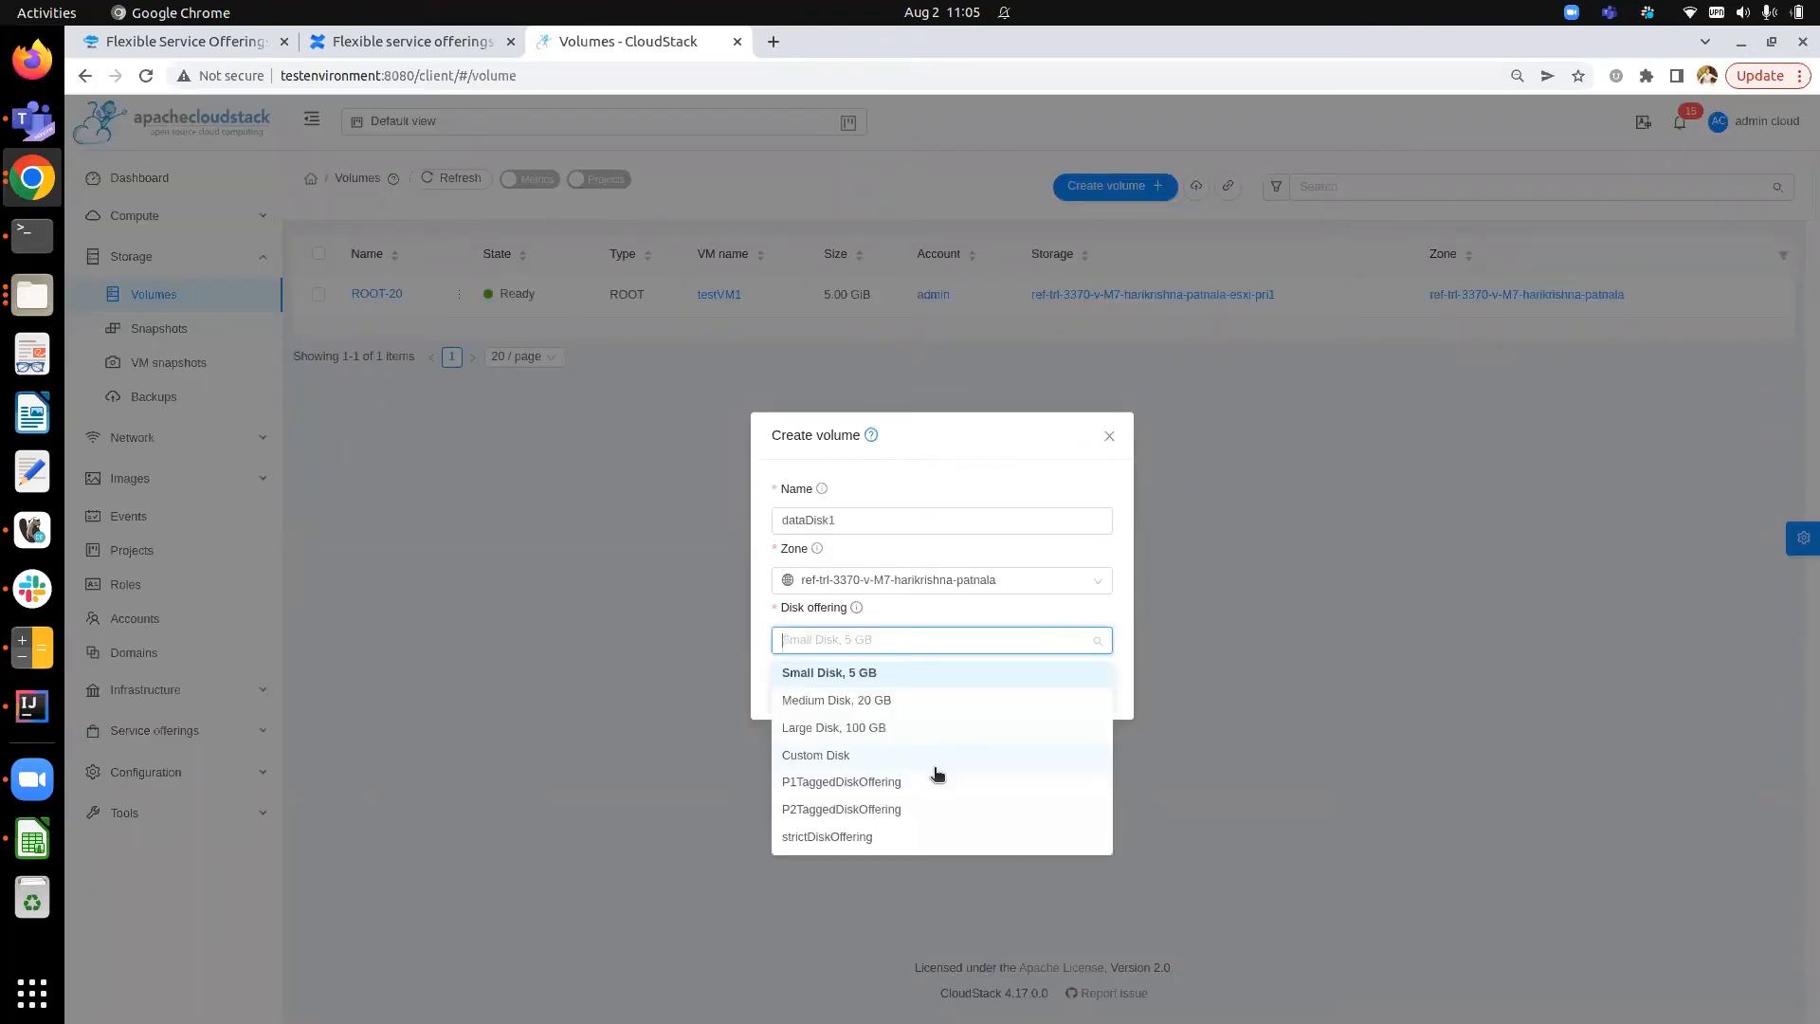
{"action": "left_click", "coordinate": [929, 838]}
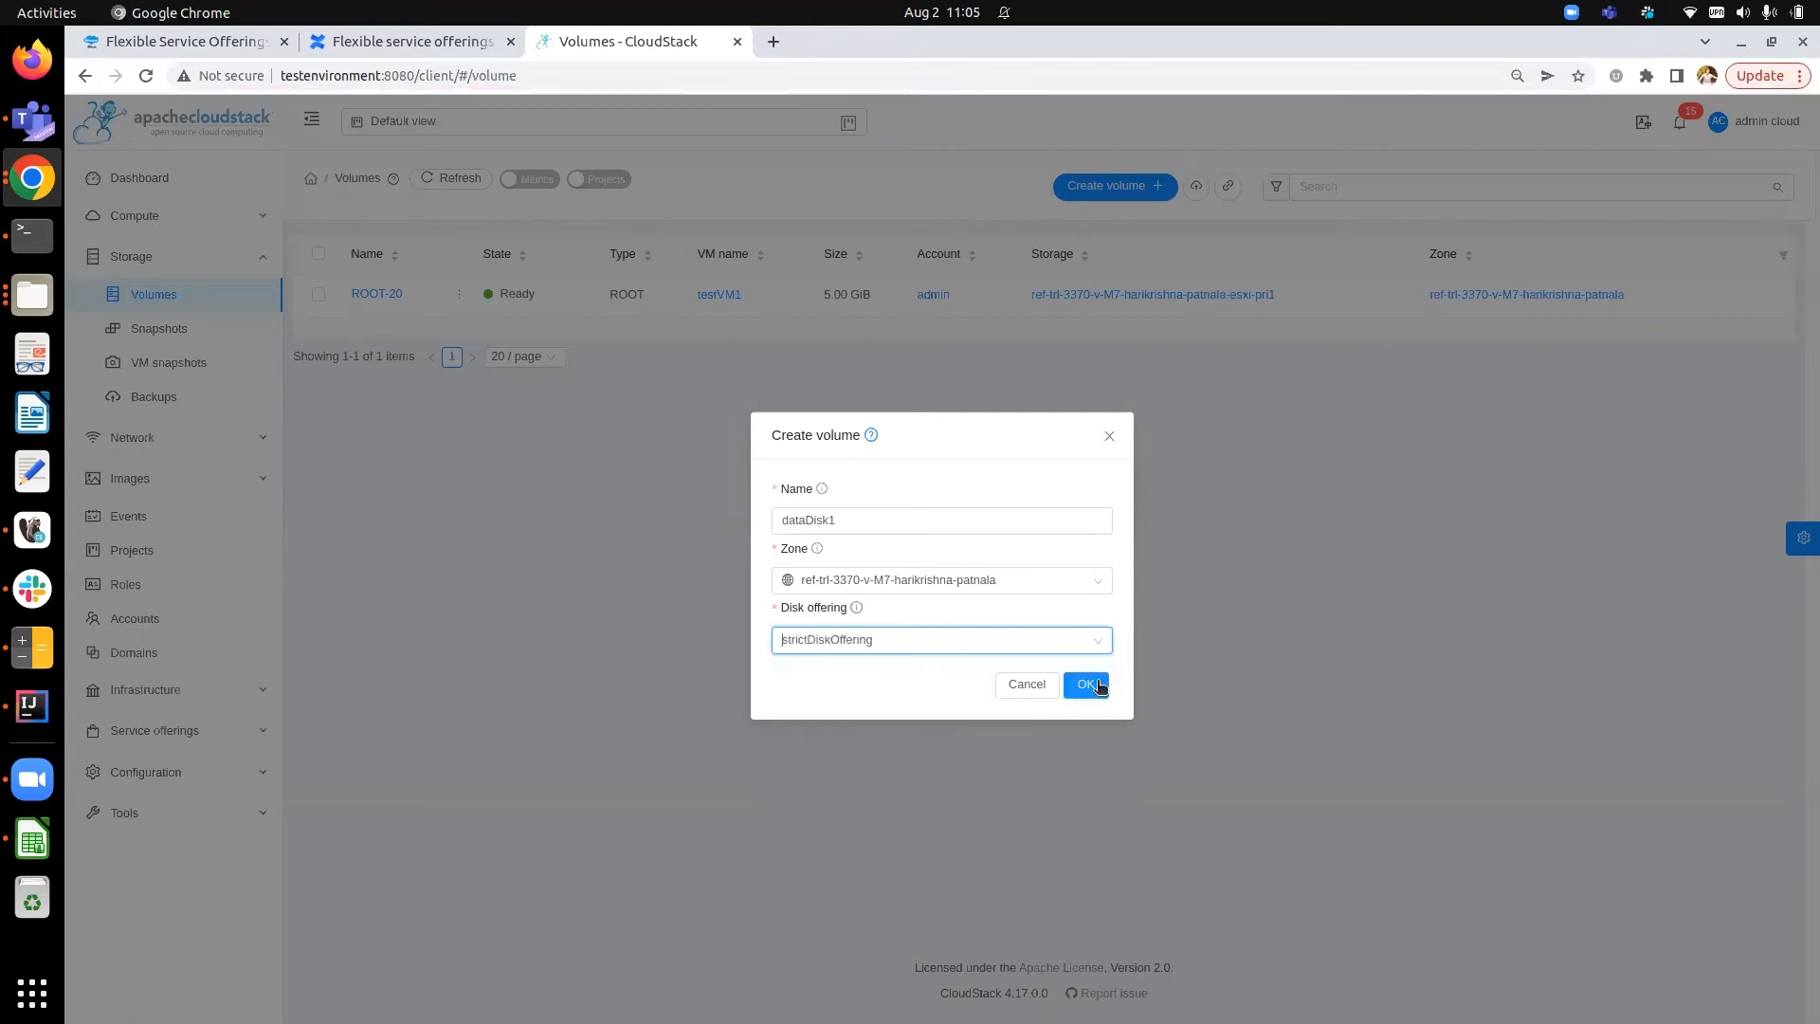
{"action": "left_click", "coordinate": [1097, 688]}
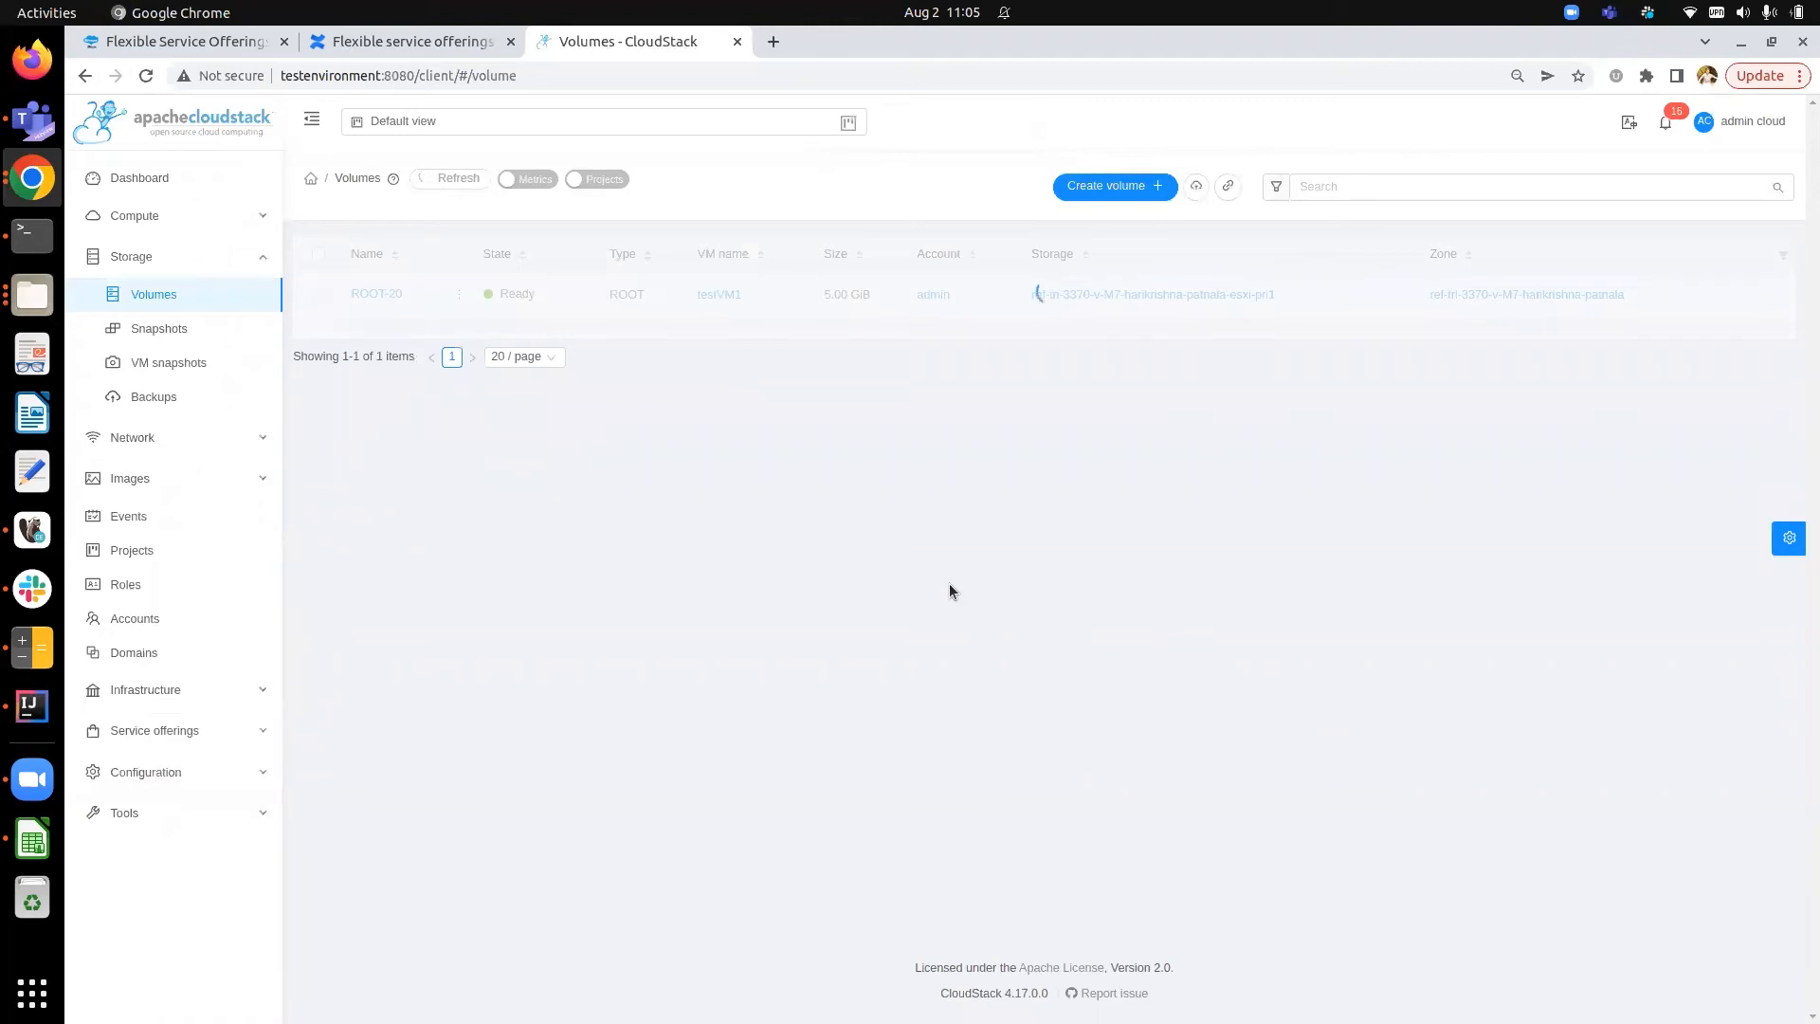
- Attach dataDisk1 to the testVM1 instance
{"action": "mouse_move", "coordinate": [456, 294]}
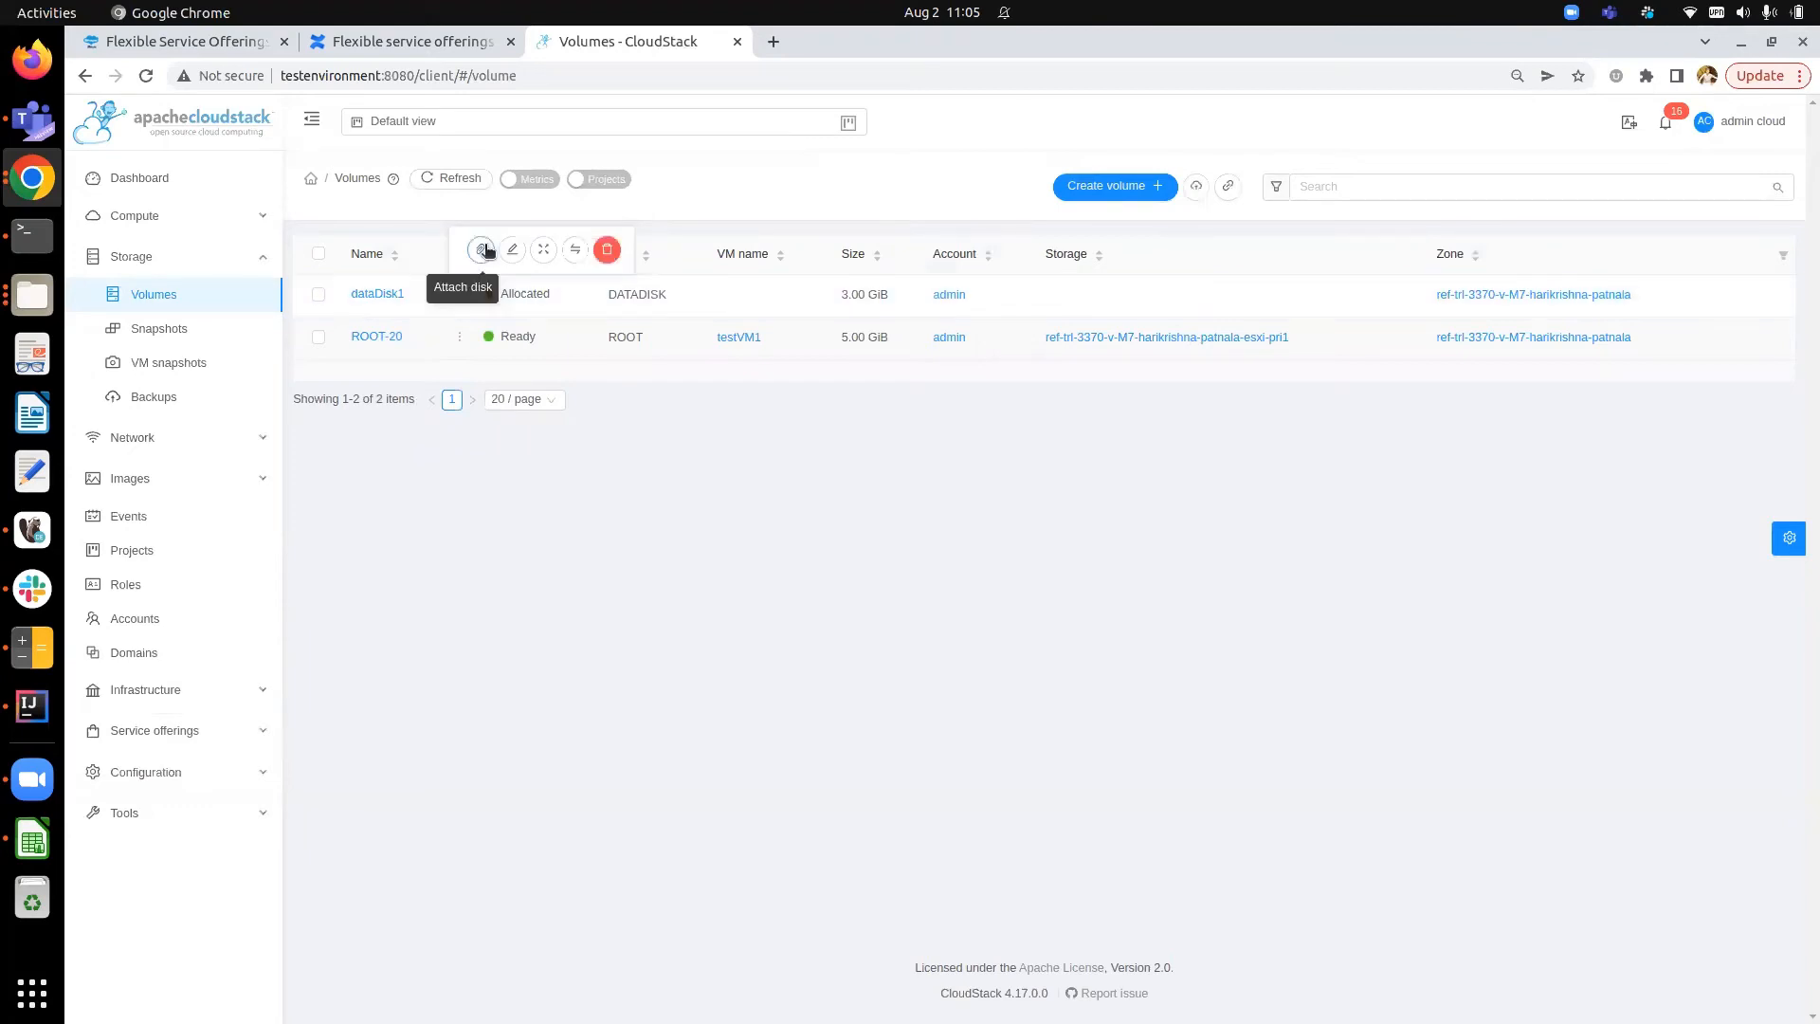
{"action": "left_click", "coordinate": [482, 250]}
{"action": "left_click", "coordinate": [929, 548]}
{"action": "left_click", "coordinate": [929, 582]}
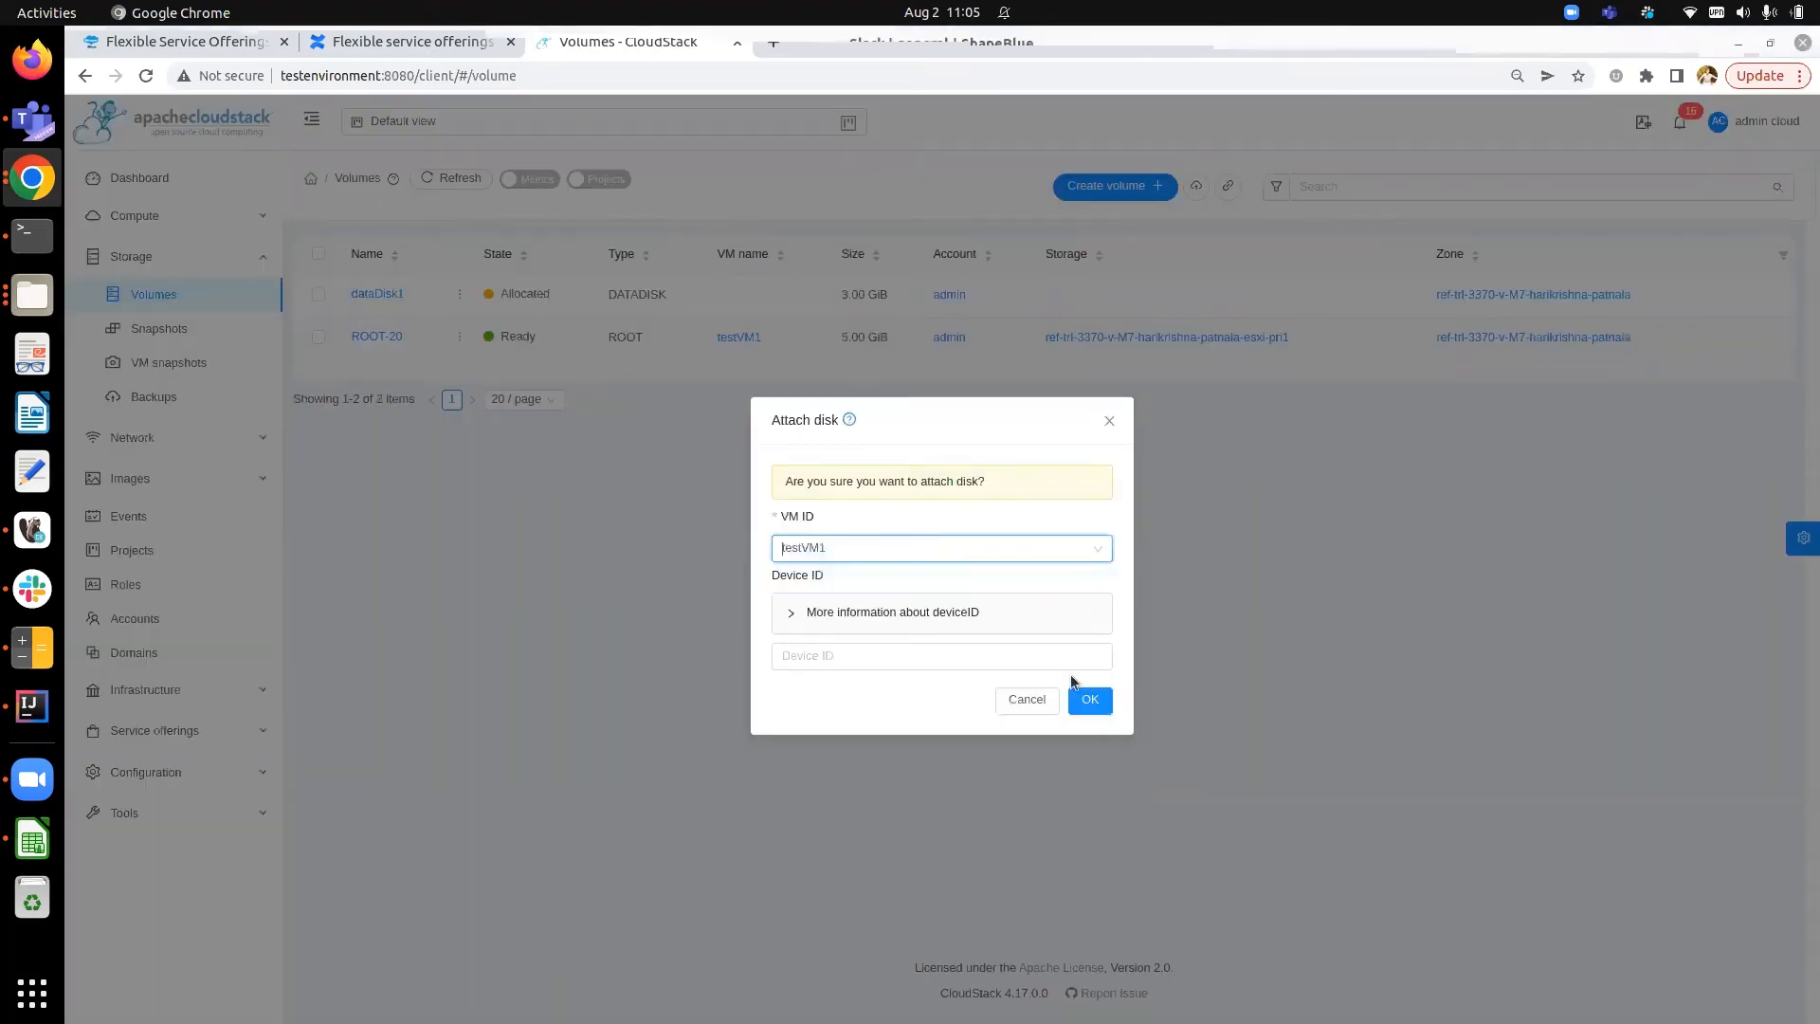
{"action": "left_click", "coordinate": [1098, 700]}
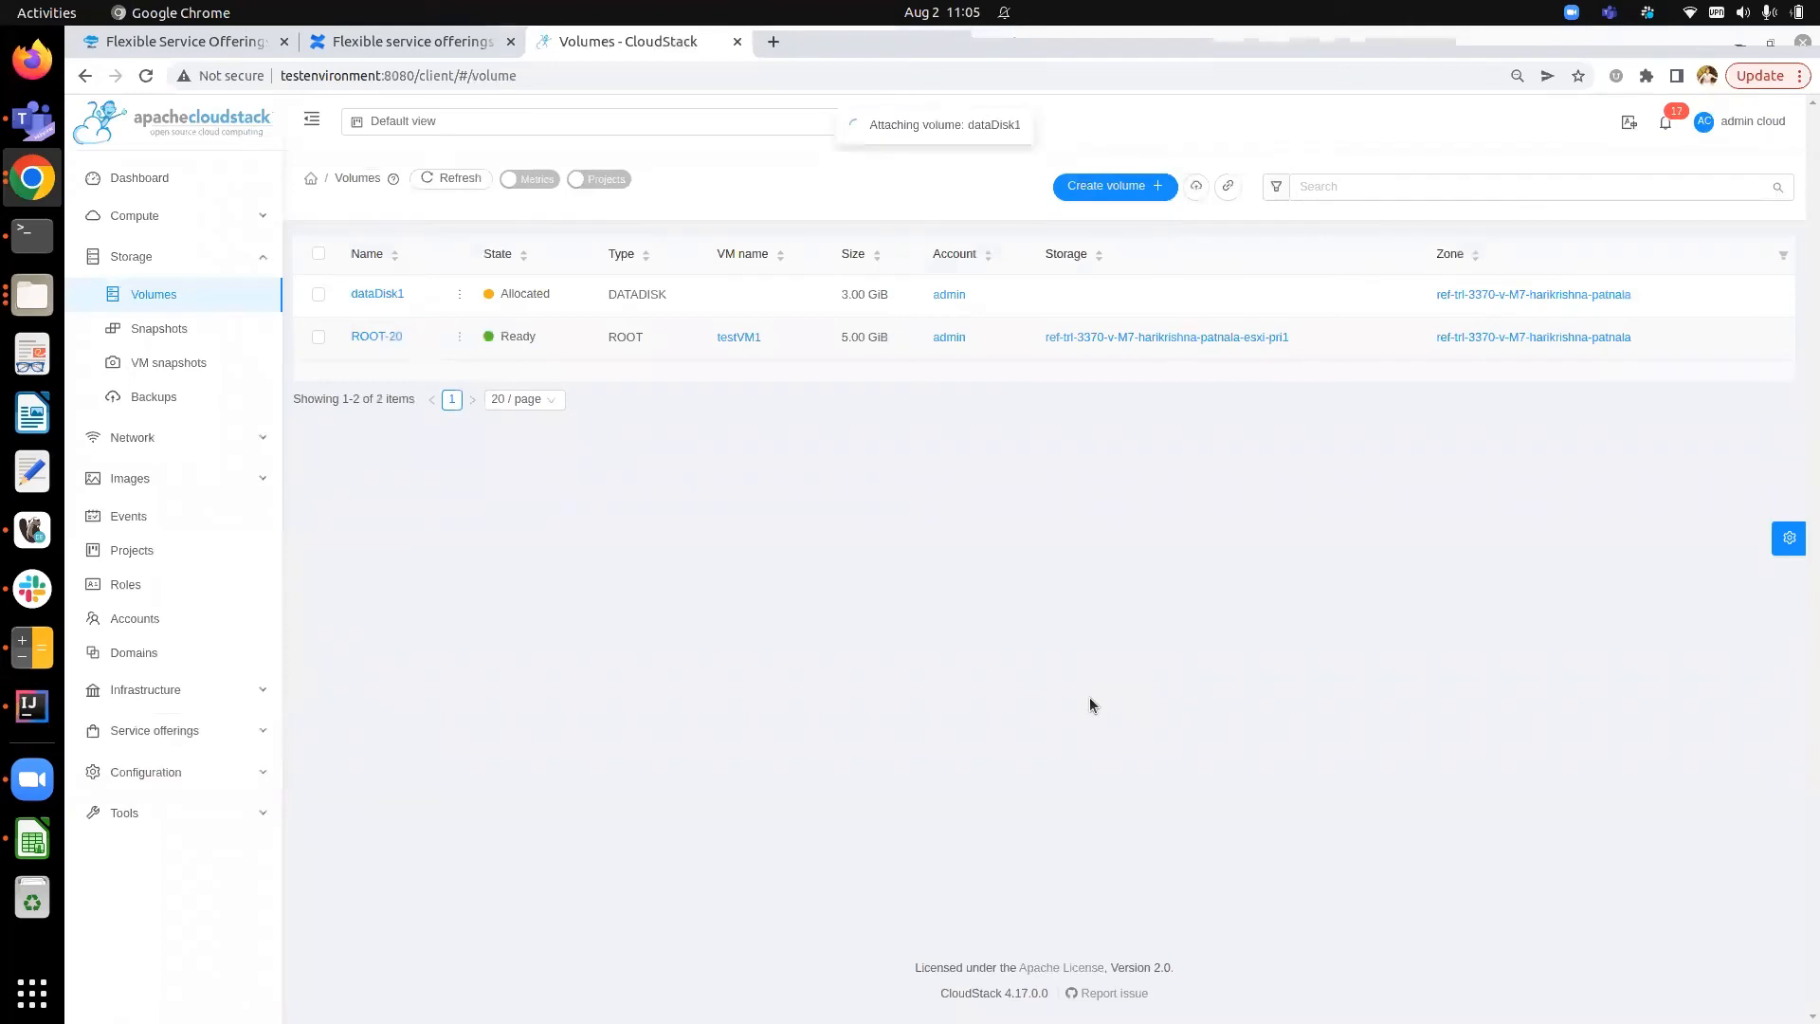
- Refresh the volumes list and open dataDisk1's details
{"action": "left_click", "coordinate": [464, 181]}
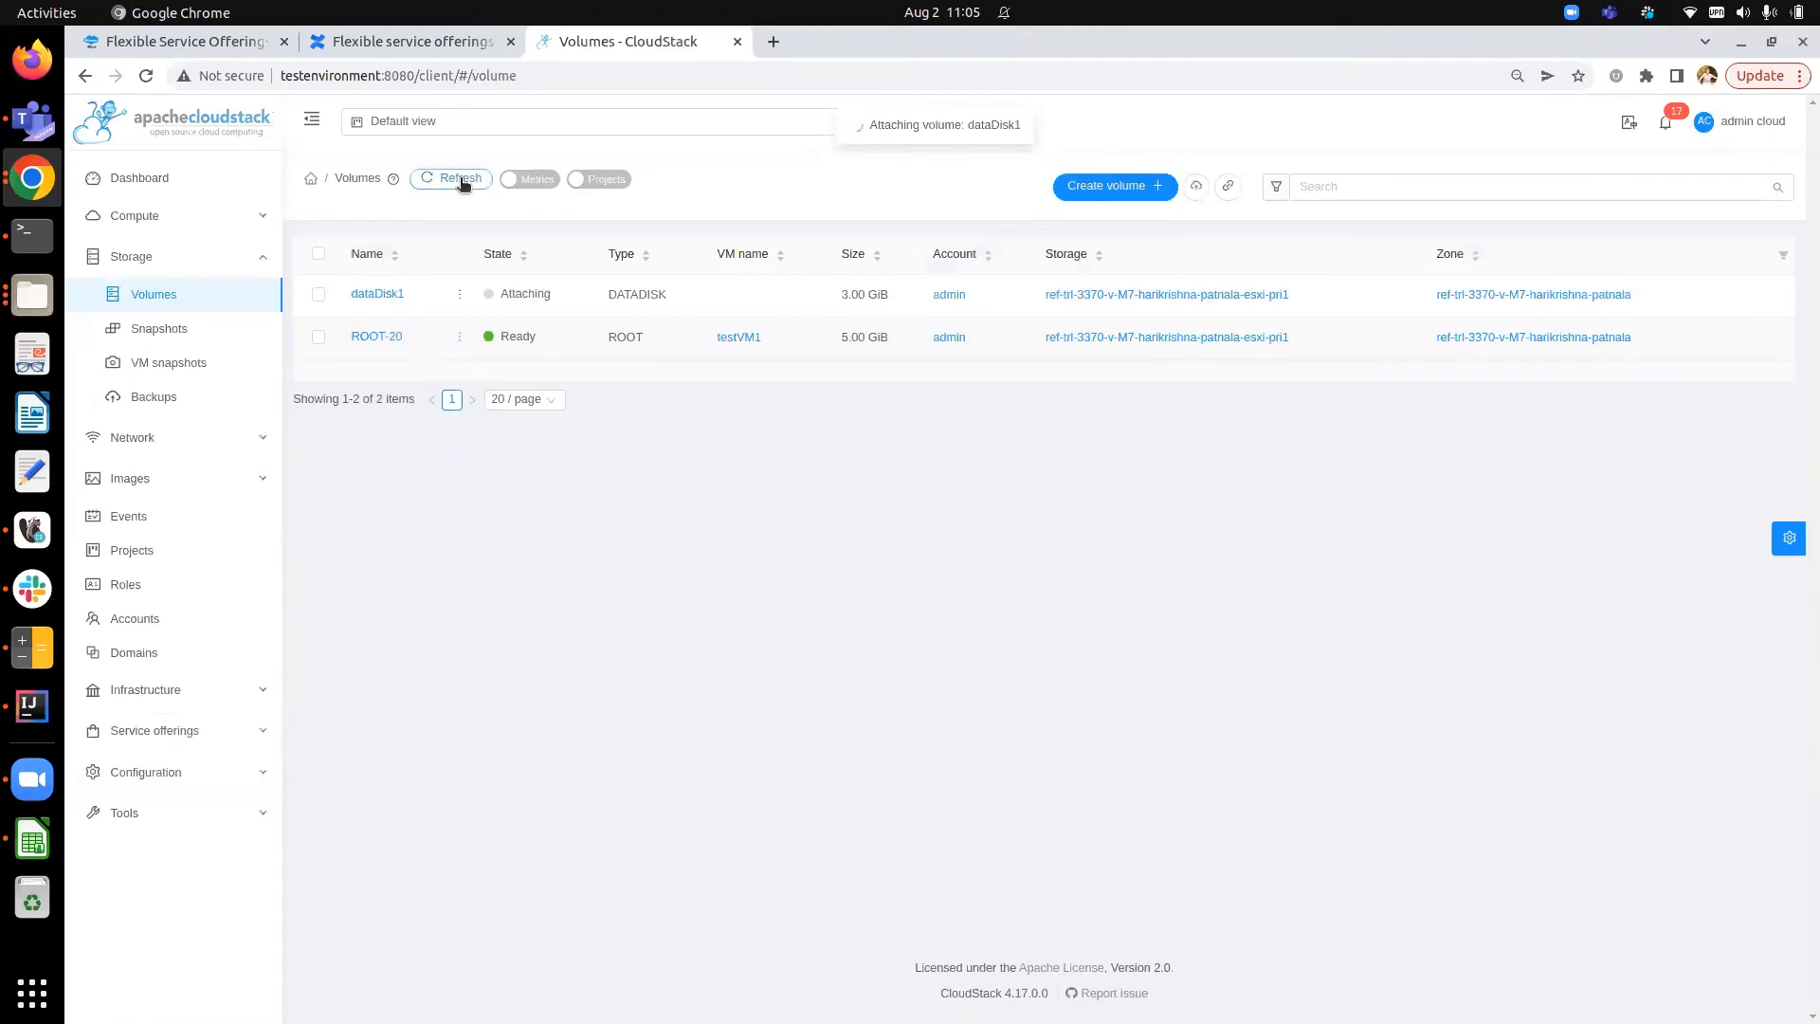
{"action": "left_click", "coordinate": [385, 301]}
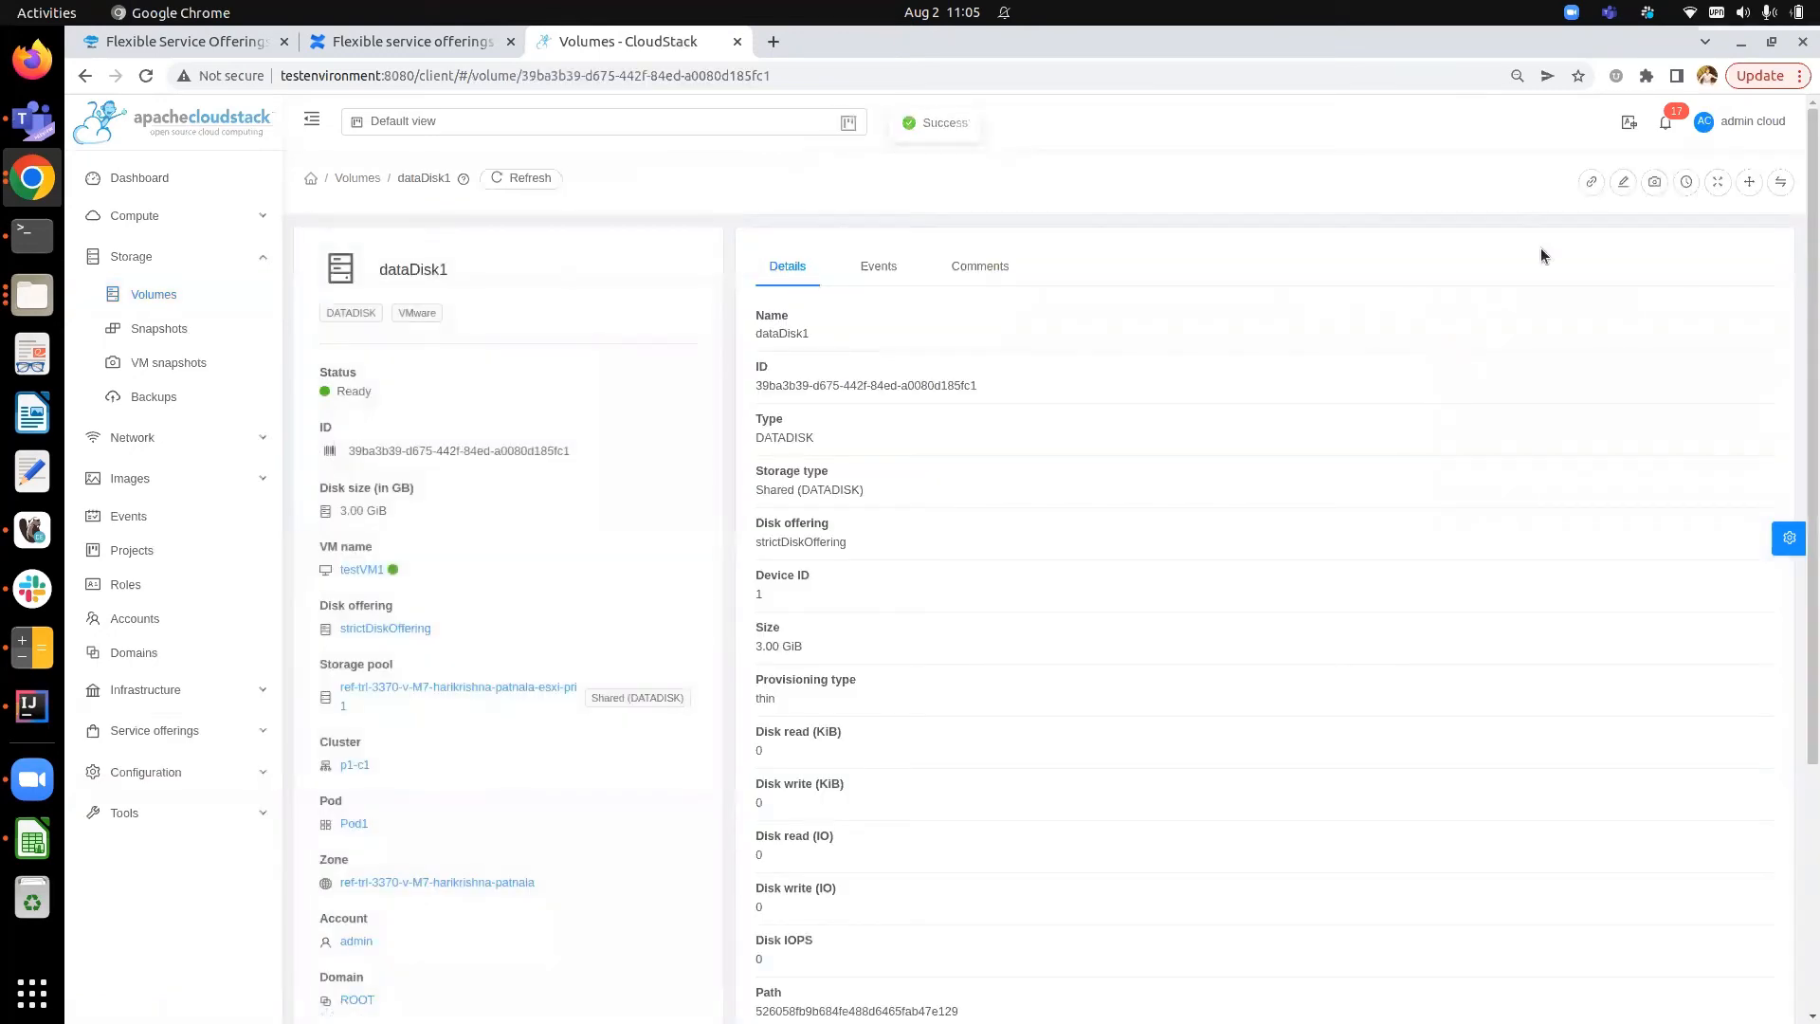
{"action": "scroll", "coordinate": [1540, 256], "scroll_direction": "down", "scroll_amount": 2}
{"action": "scroll", "coordinate": [1540, 248], "scroll_direction": "up", "scroll_amount": 2}
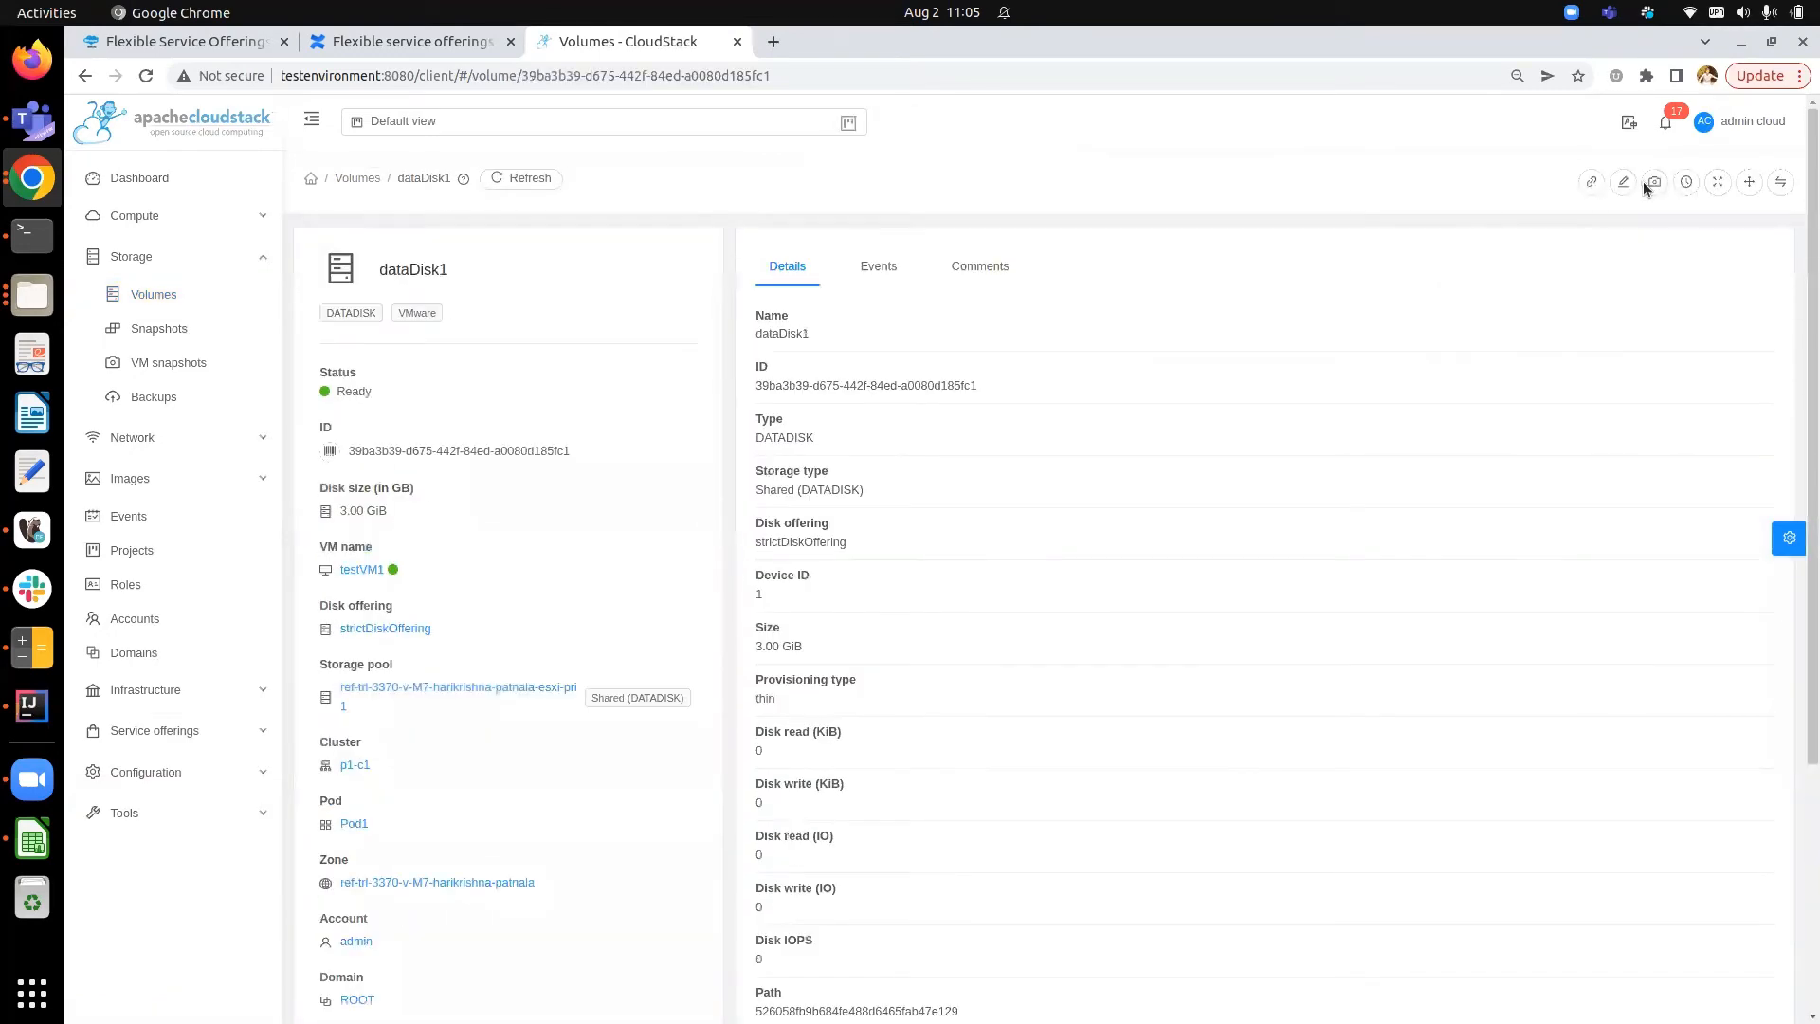
- Try to resize dataDisk1 to 4 GB
{"action": "left_click", "coordinate": [1718, 189]}
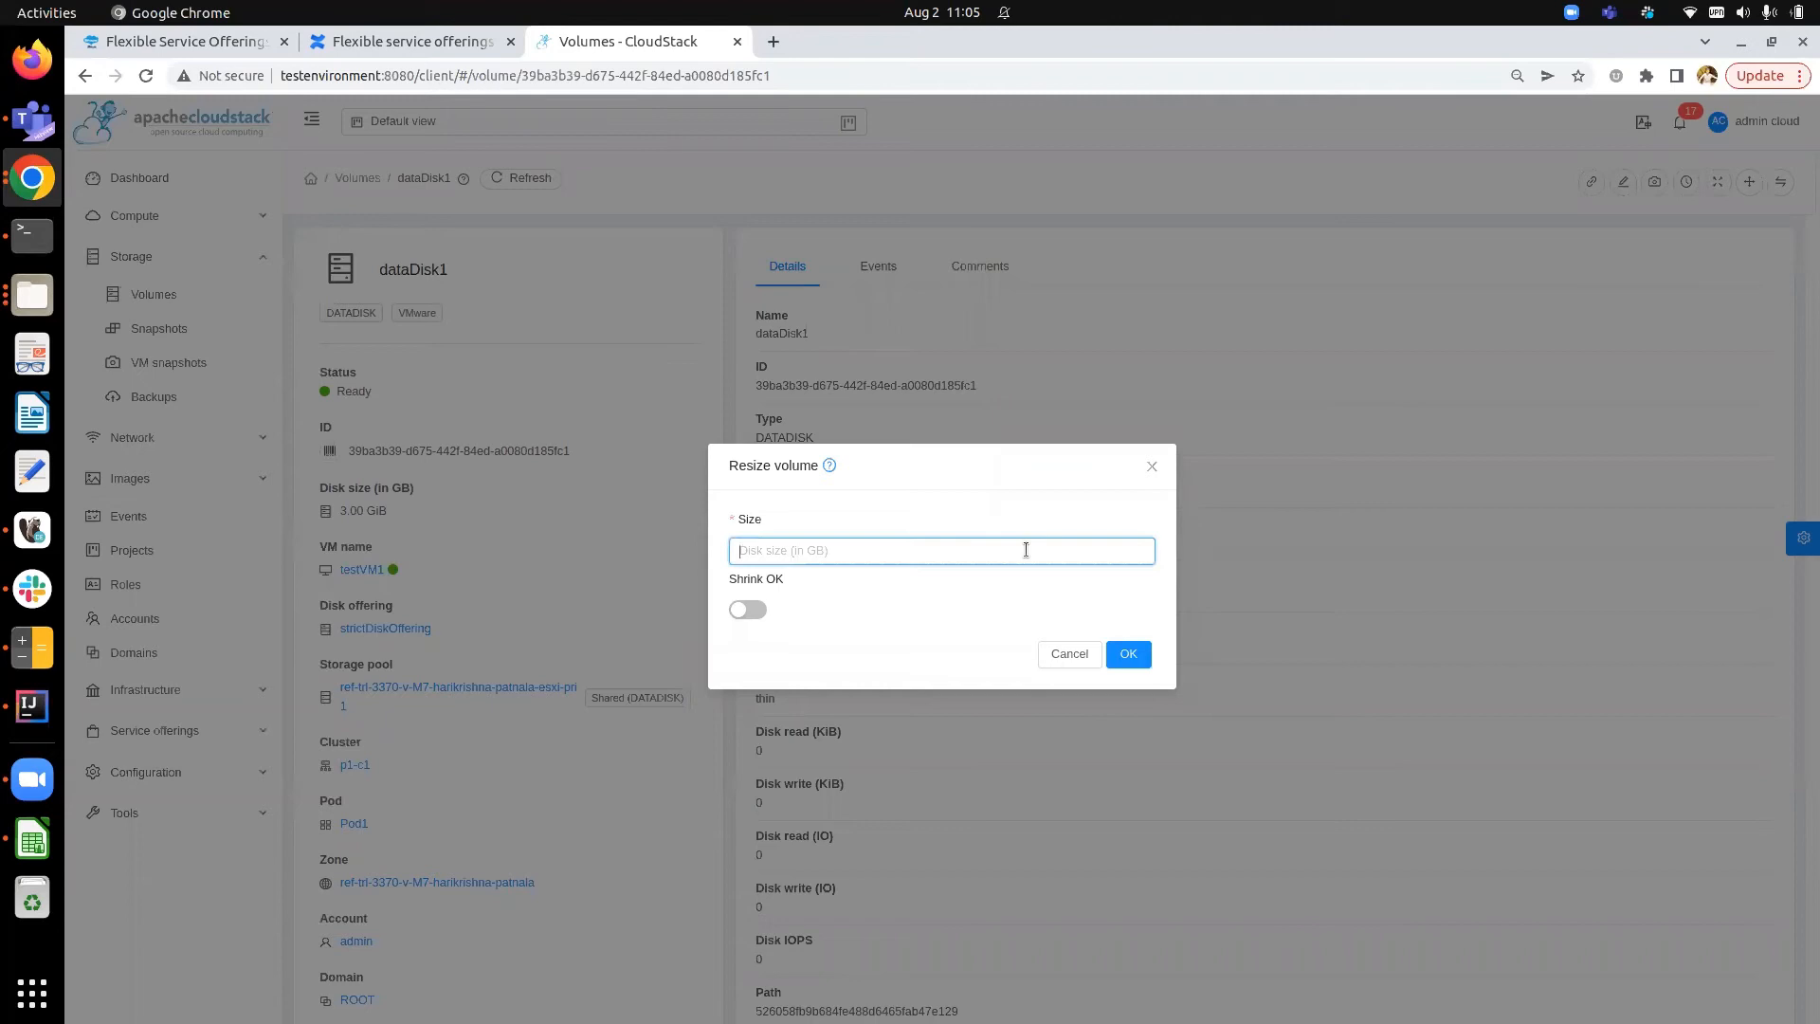
{"action": "type", "text": "4"}
{"action": "left_click", "coordinate": [1127, 658]}
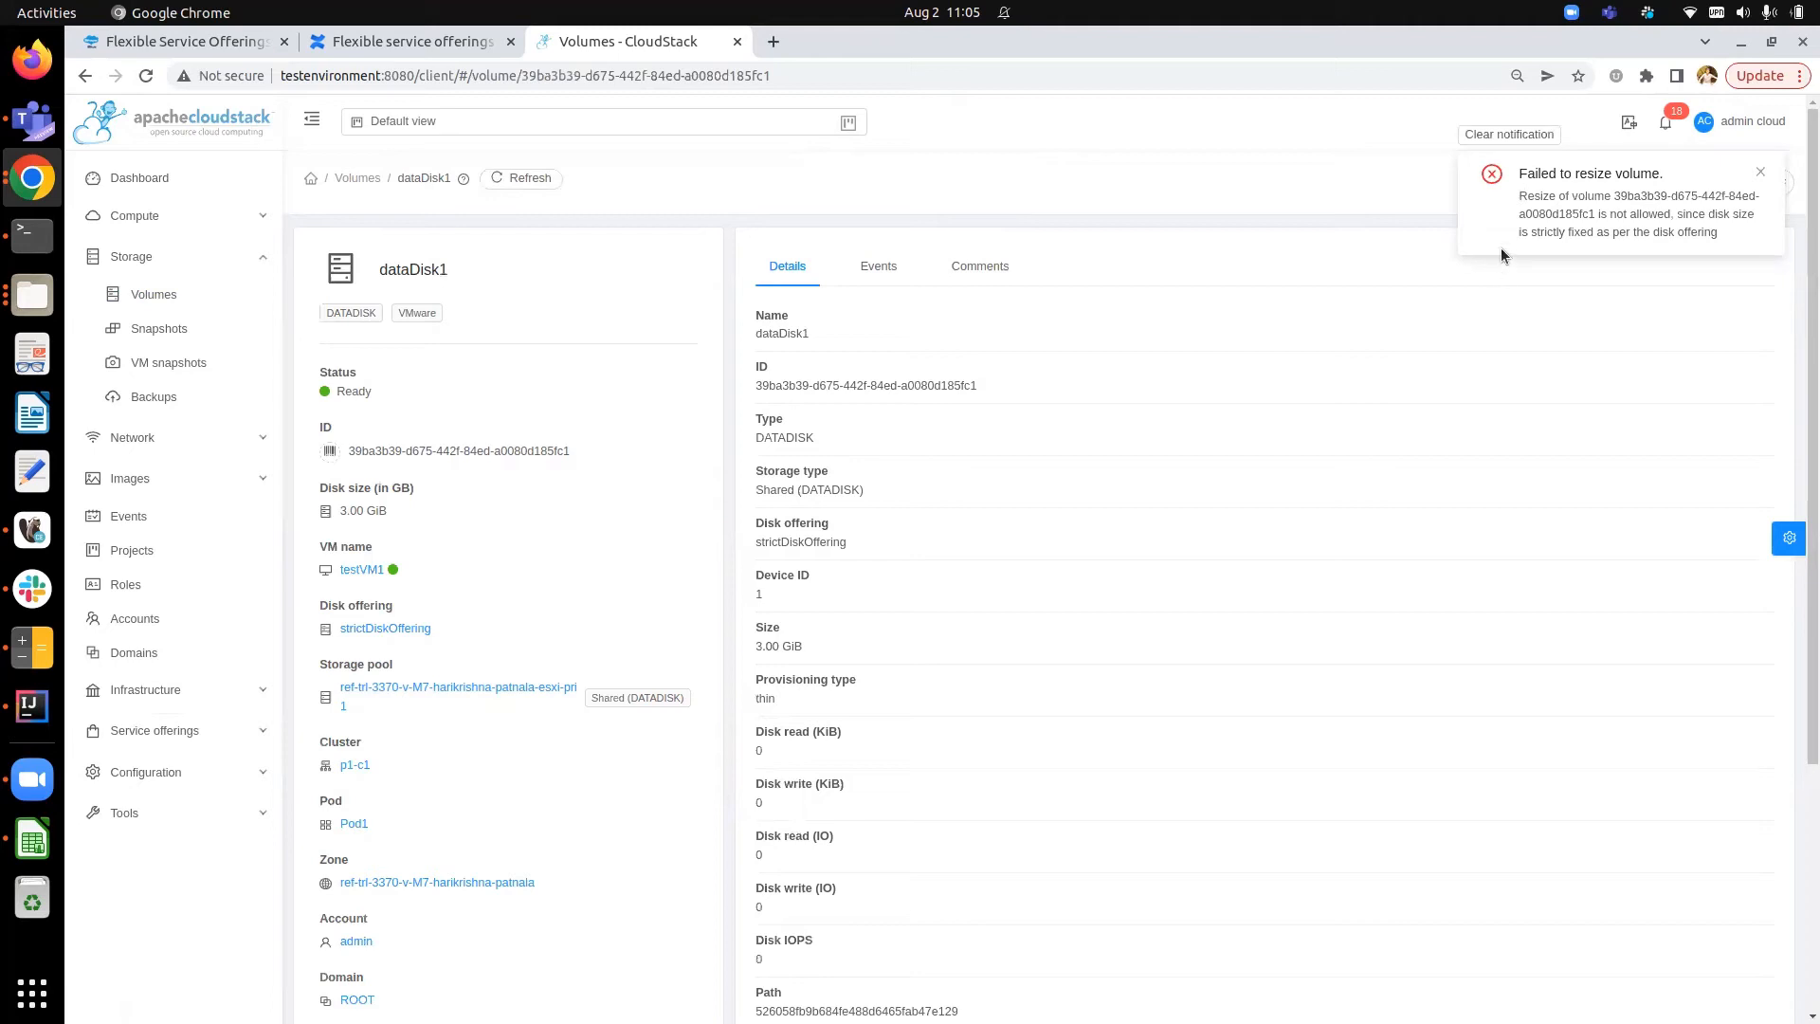
- Return to the disk offerings list, opening and cancelling a new disk offering form
{"action": "left_click", "coordinate": [226, 729]}
{"action": "left_click", "coordinate": [218, 698]}
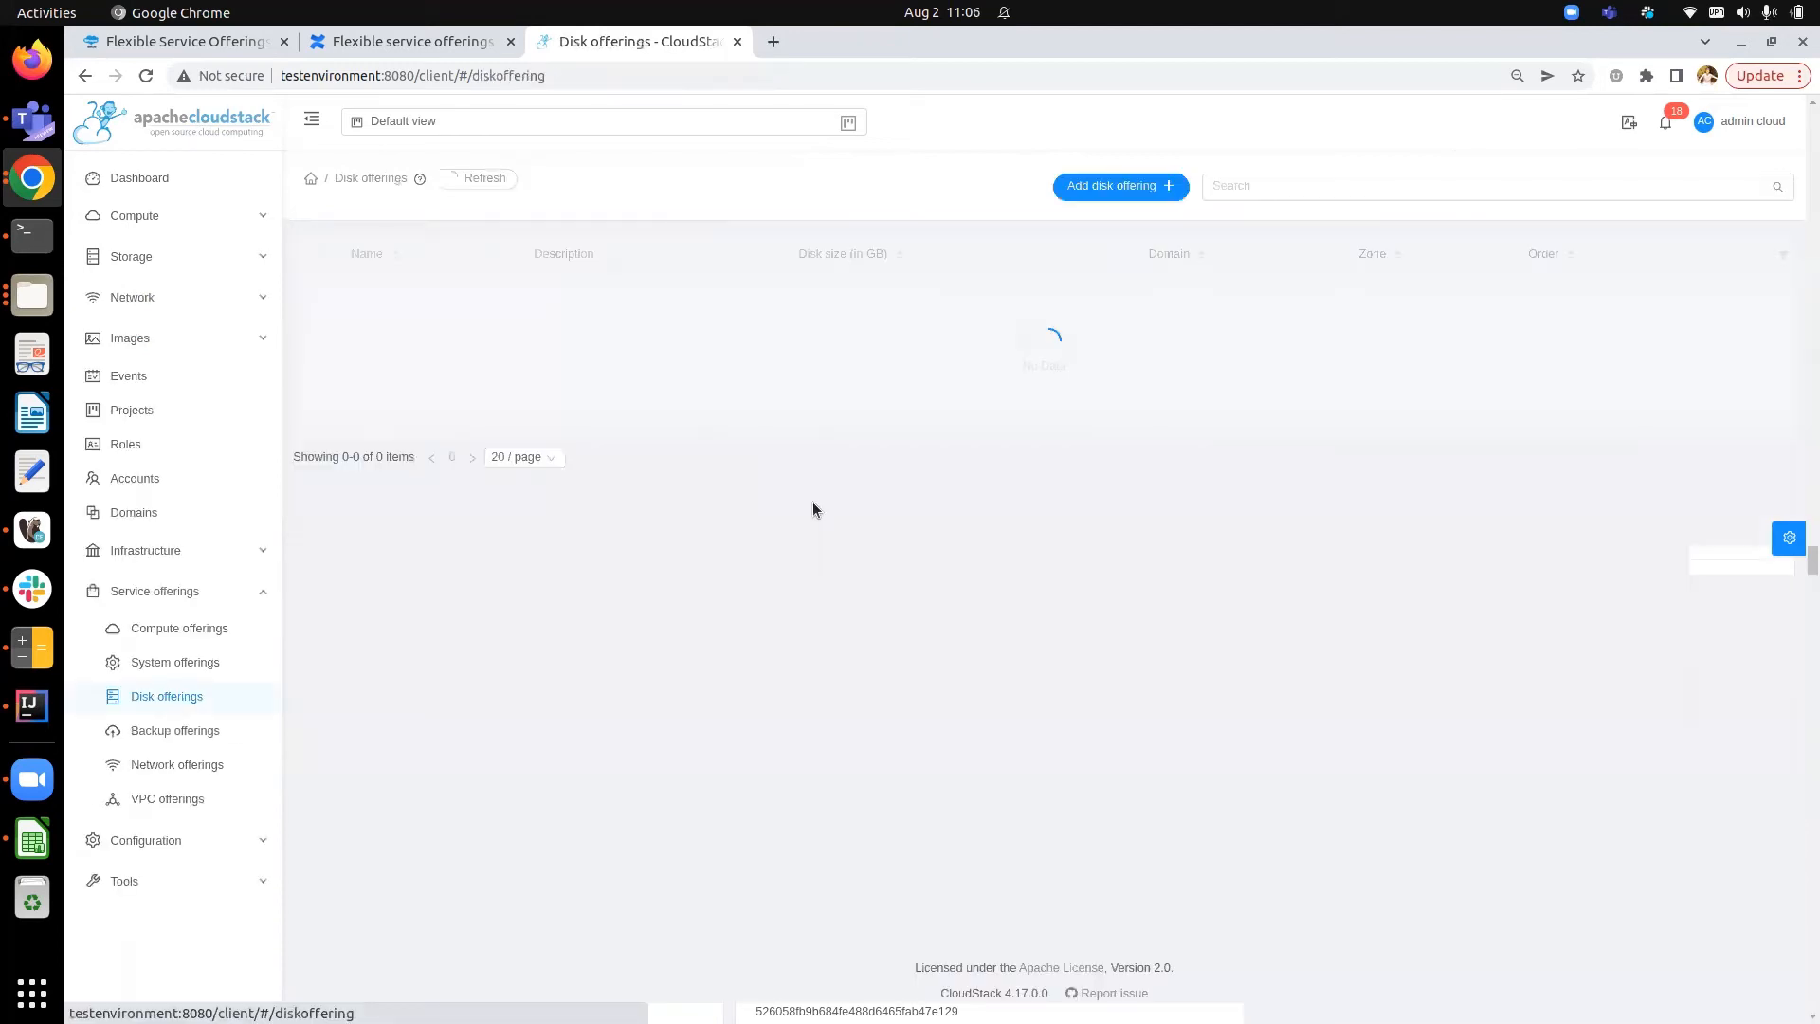
{"action": "left_click", "coordinate": [1098, 185]}
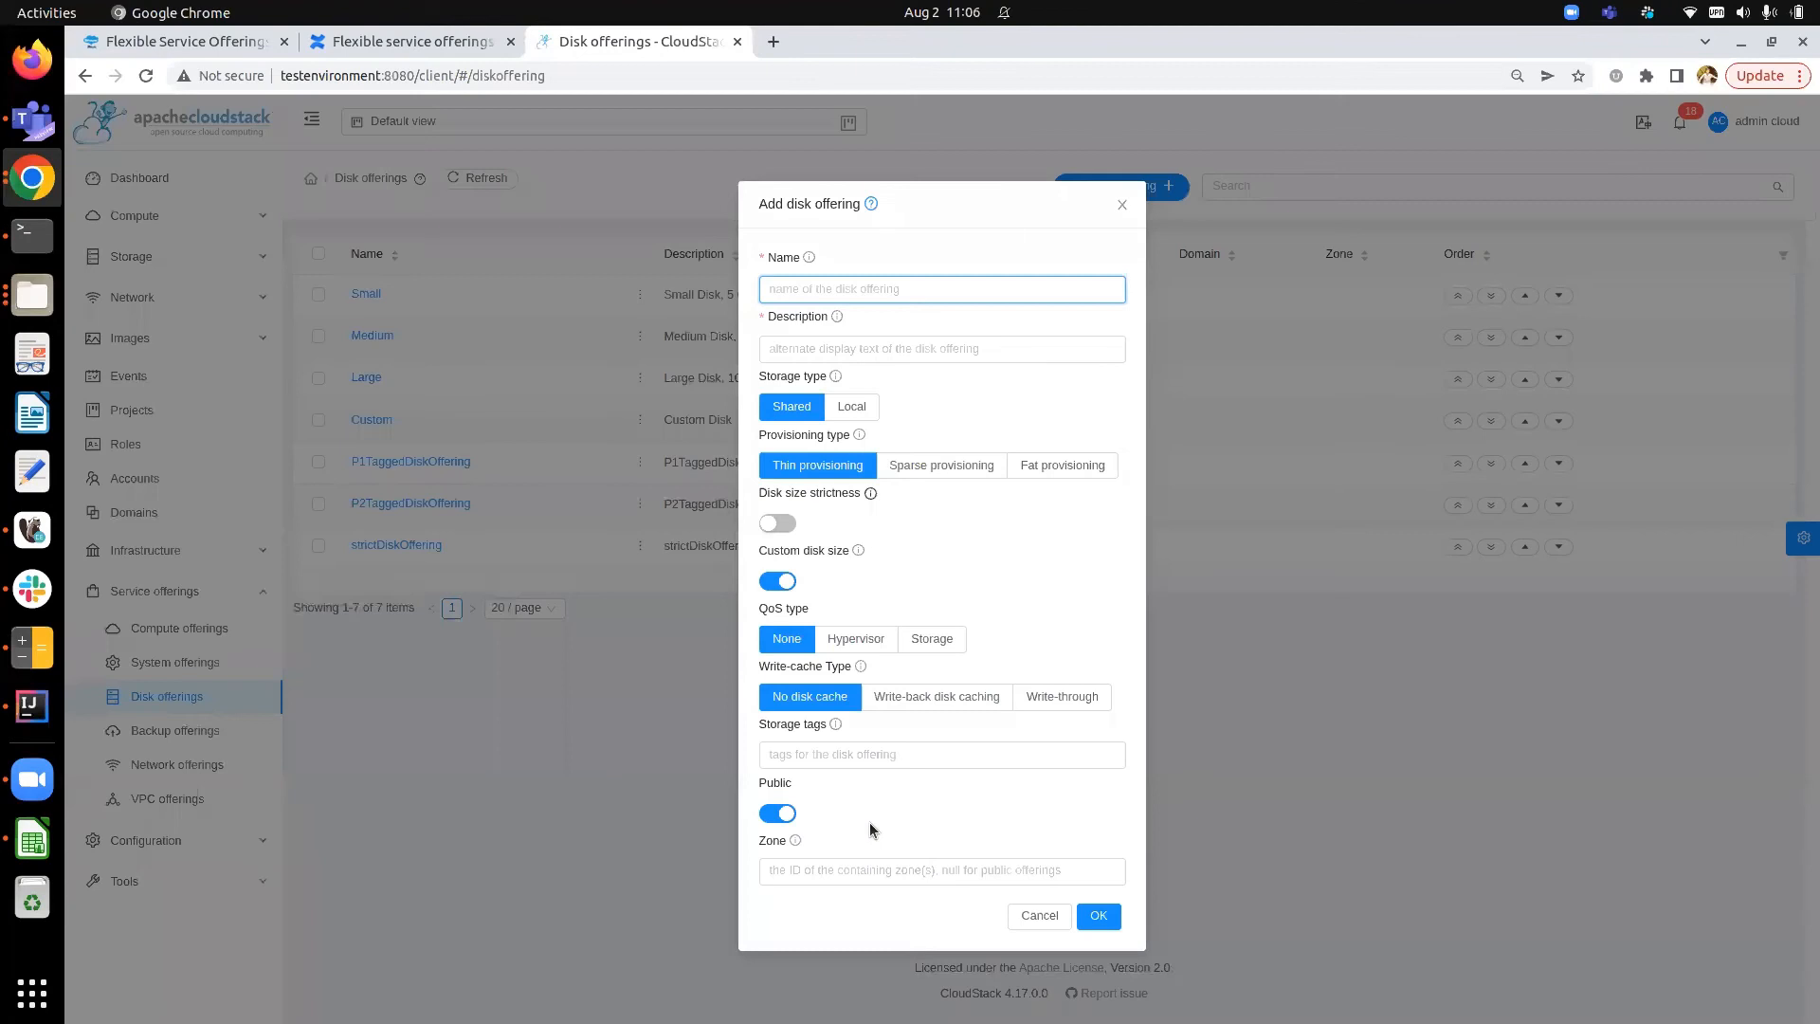
{"action": "left_click", "coordinate": [1040, 916]}
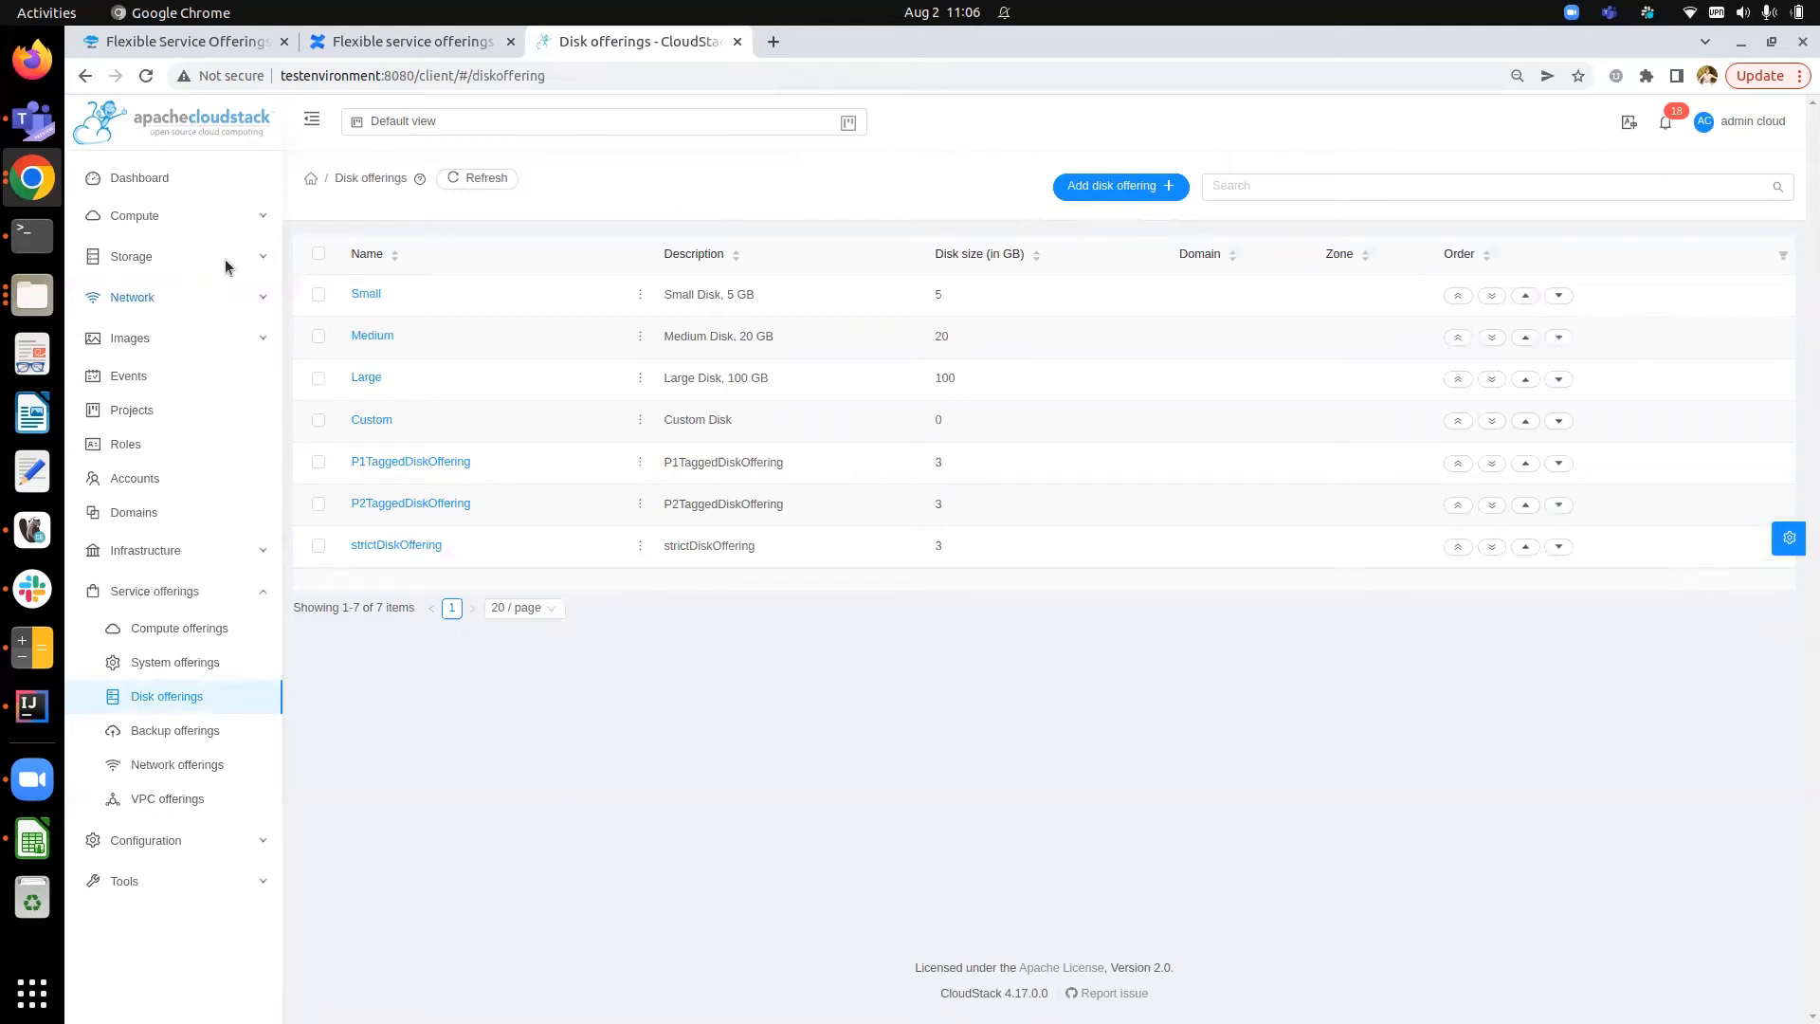
- Open the volumes list and view dataDisk1's details
{"action": "left_click", "coordinate": [224, 259]}
{"action": "left_click", "coordinate": [154, 295]}
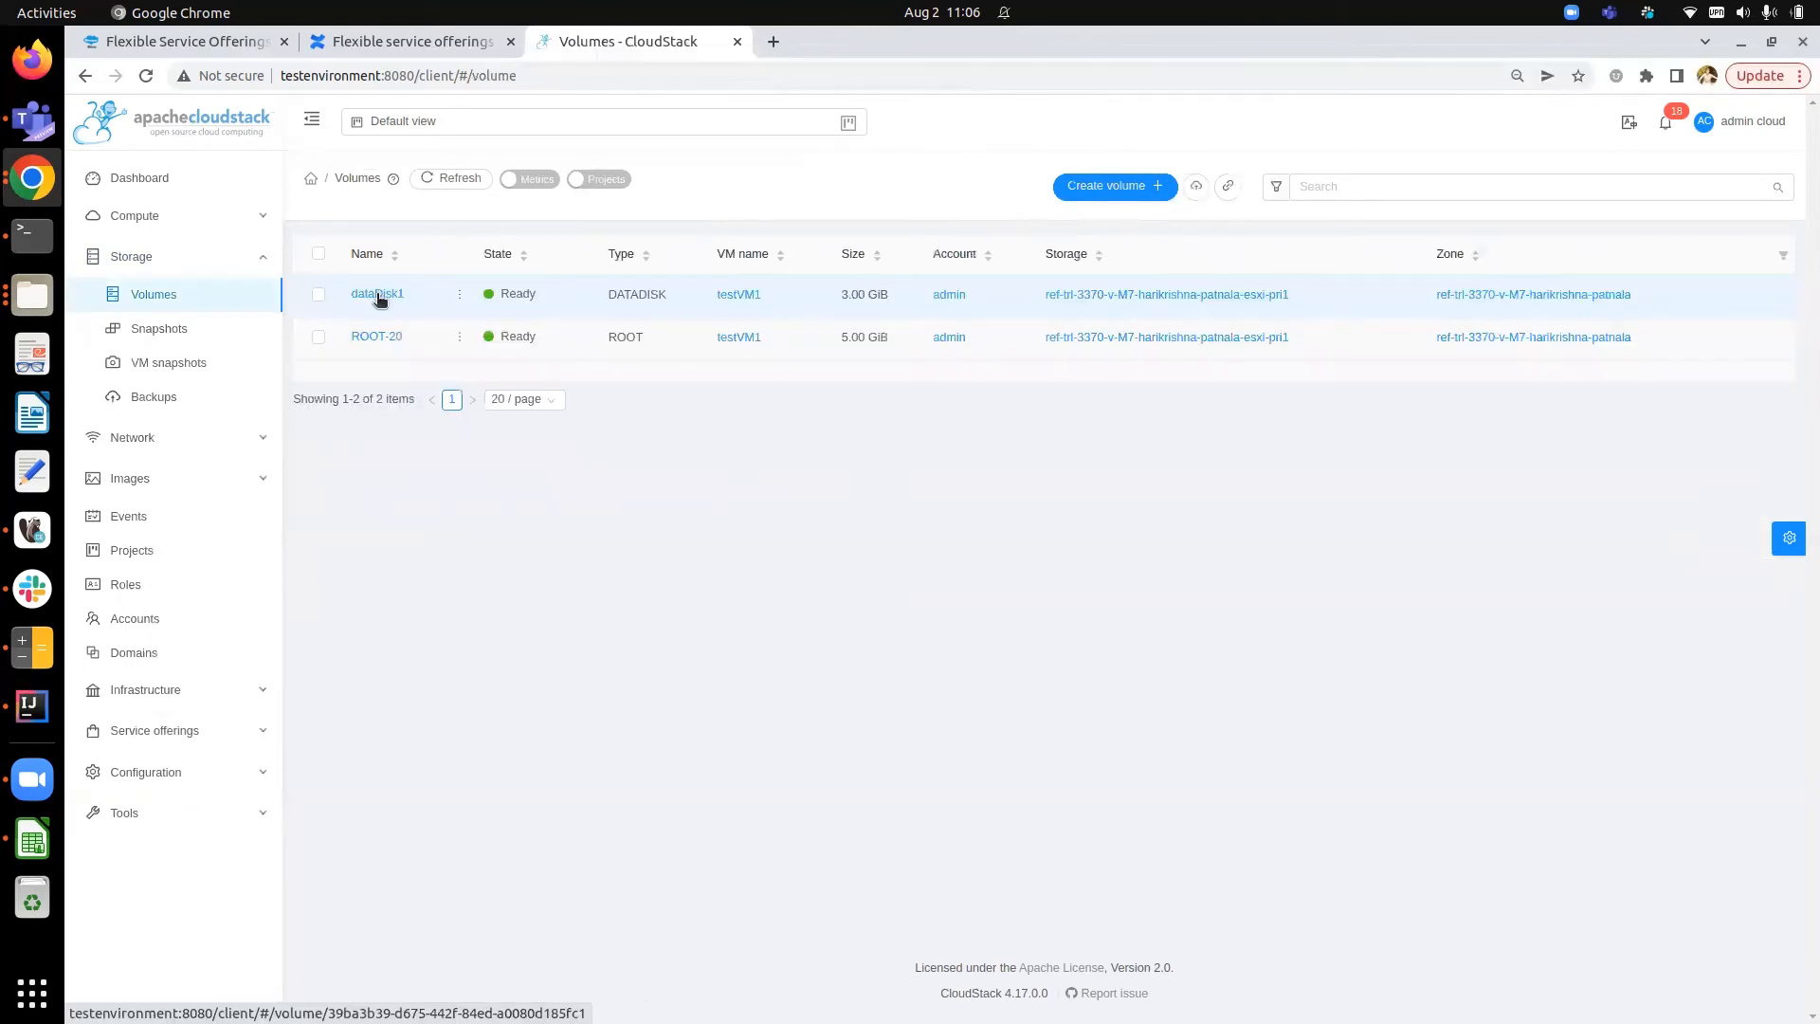
{"action": "left_click", "coordinate": [379, 294]}
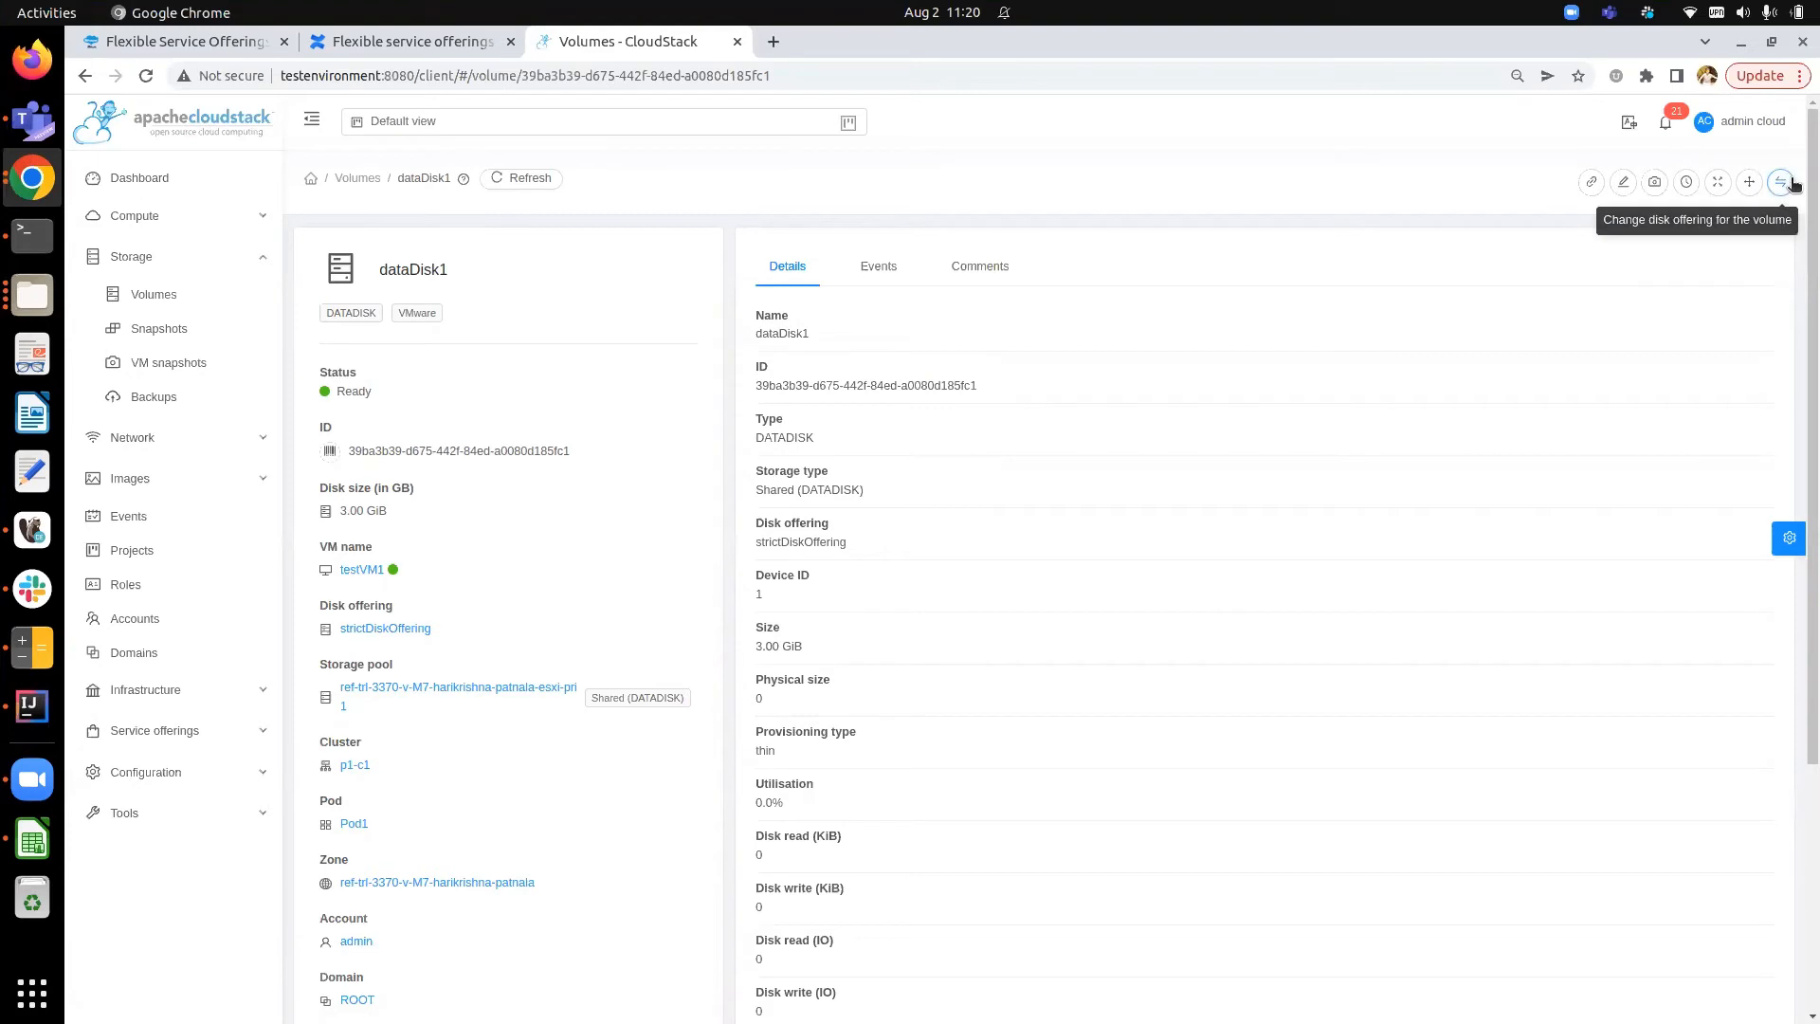
- Create a new volume named dataDisk2 in the default zone with the Small Disk, 5 GB offering
{"action": "left_click", "coordinate": [357, 178]}
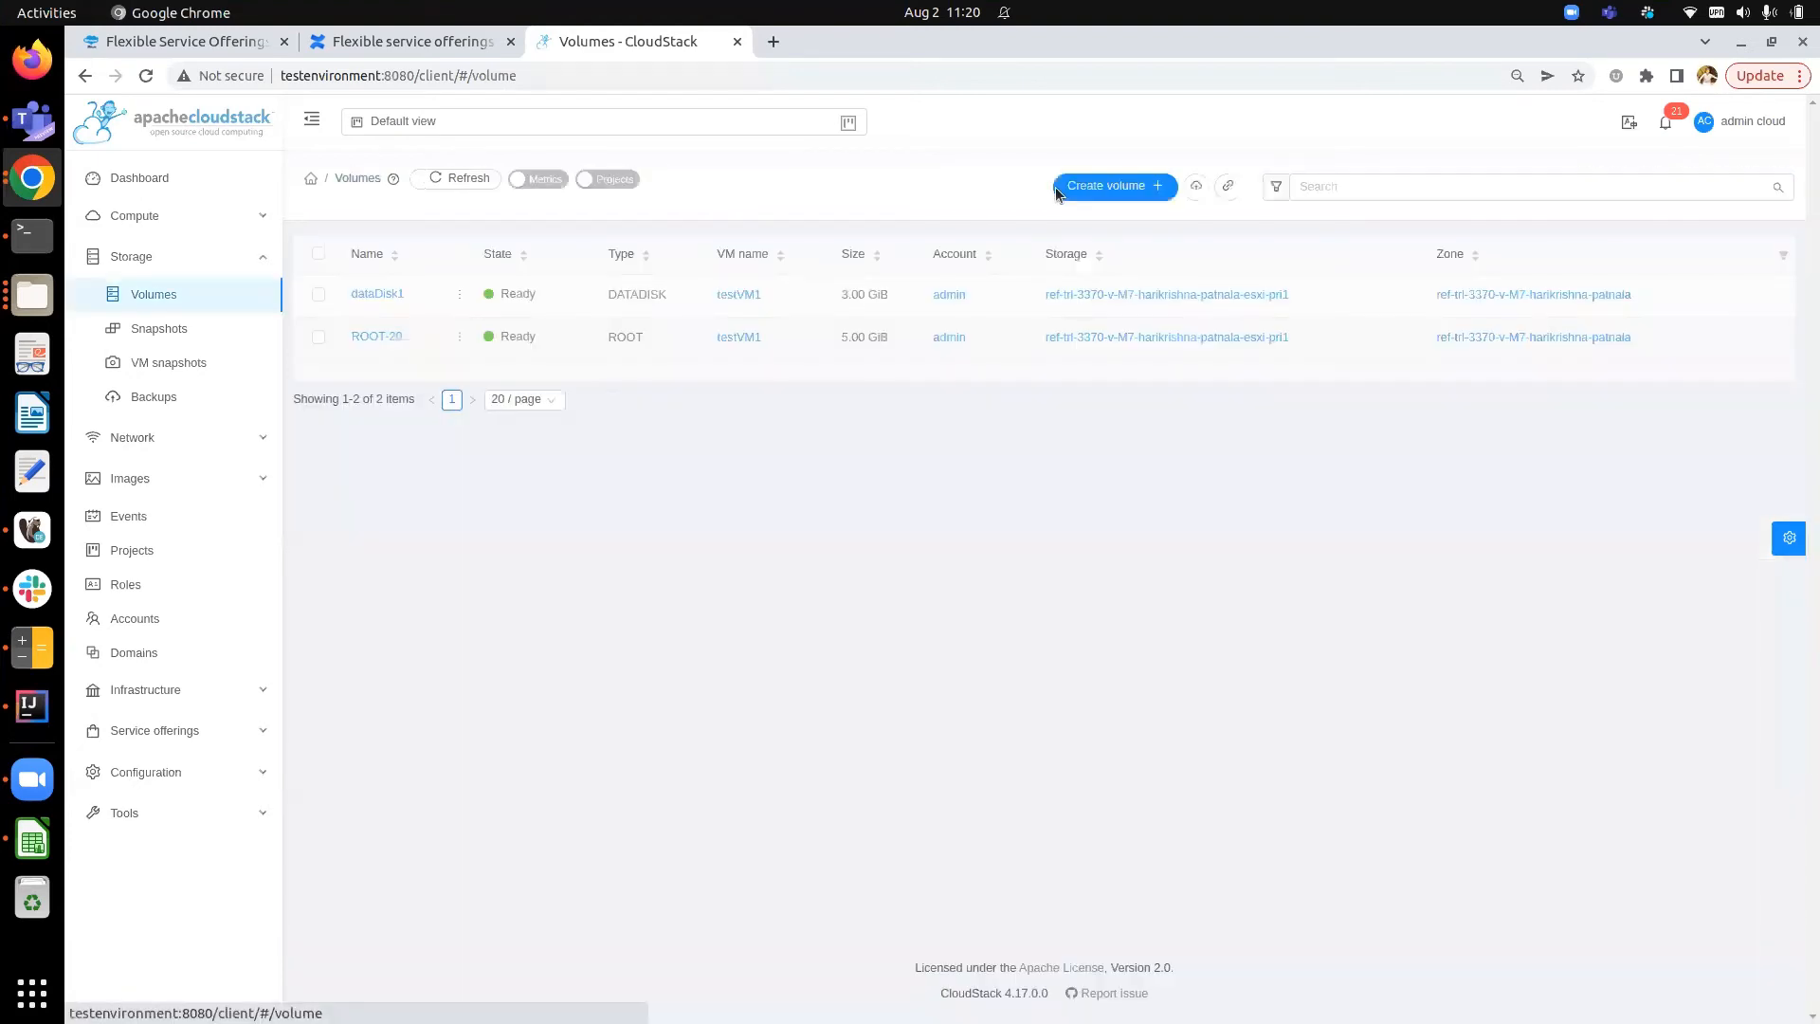
{"action": "left_click", "coordinate": [1055, 186]}
{"action": "type", "text": "dataDisk2"}
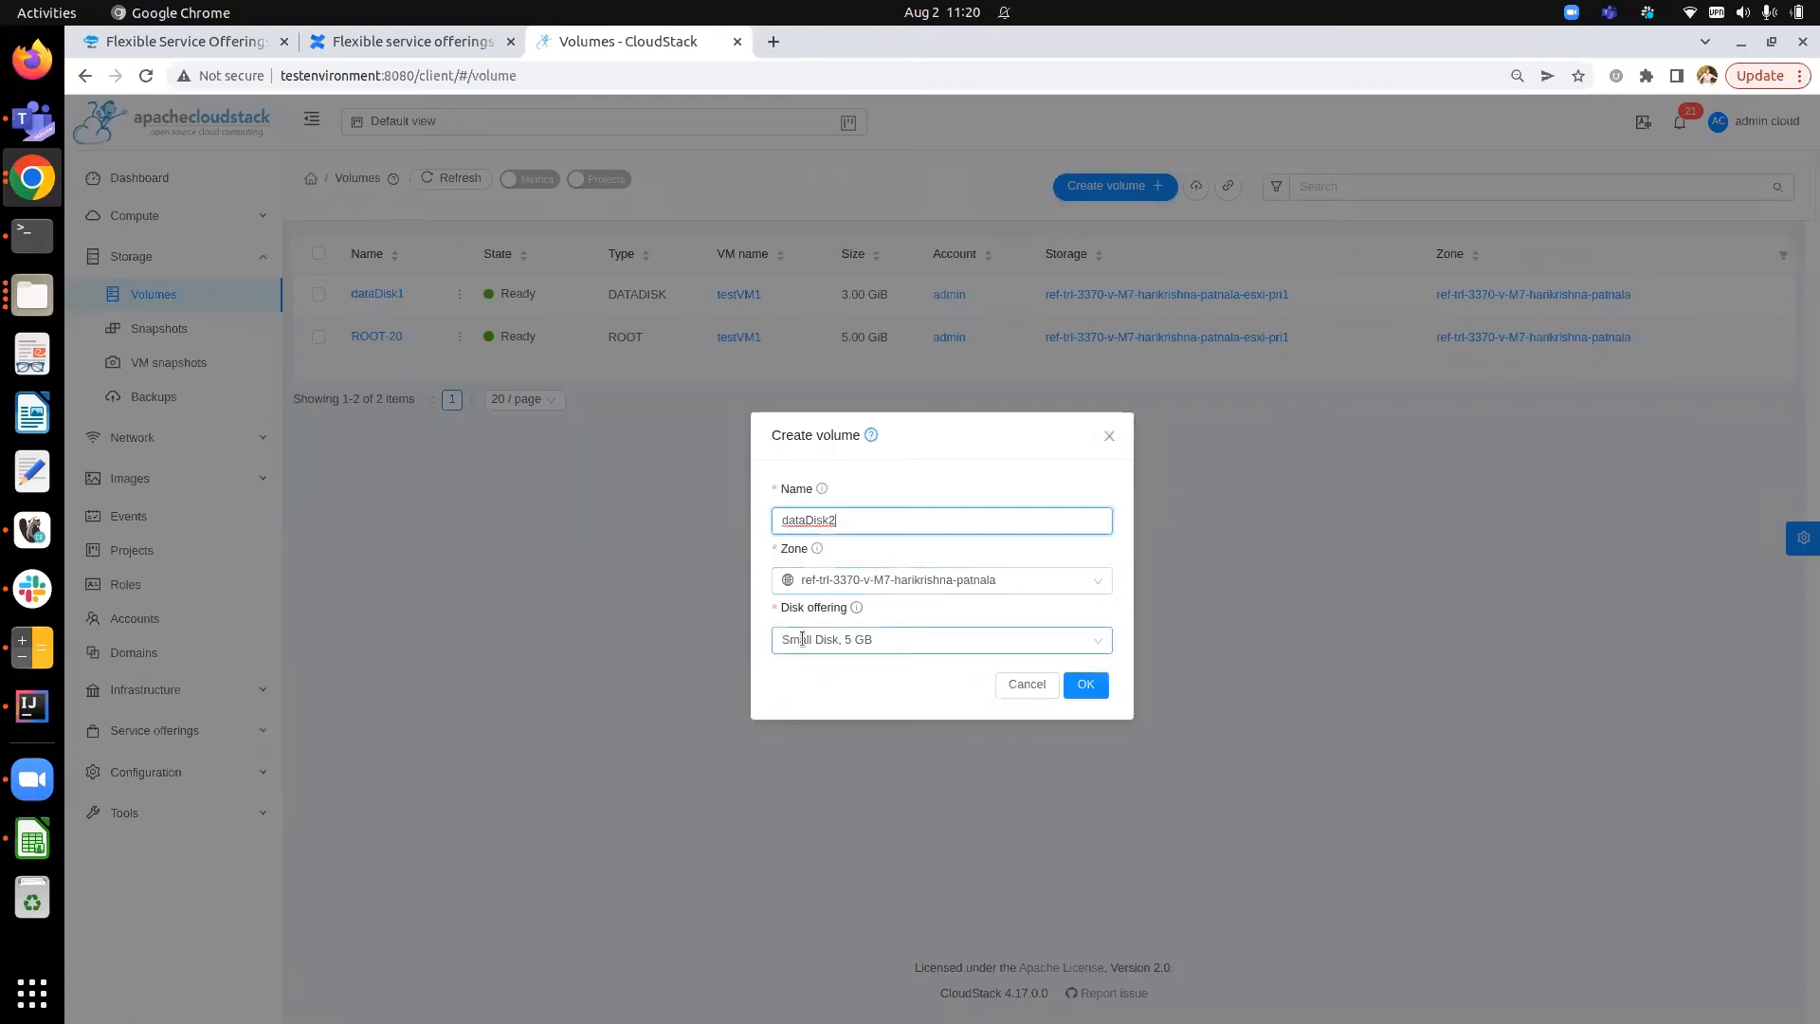
{"action": "left_click", "coordinate": [1087, 684]}
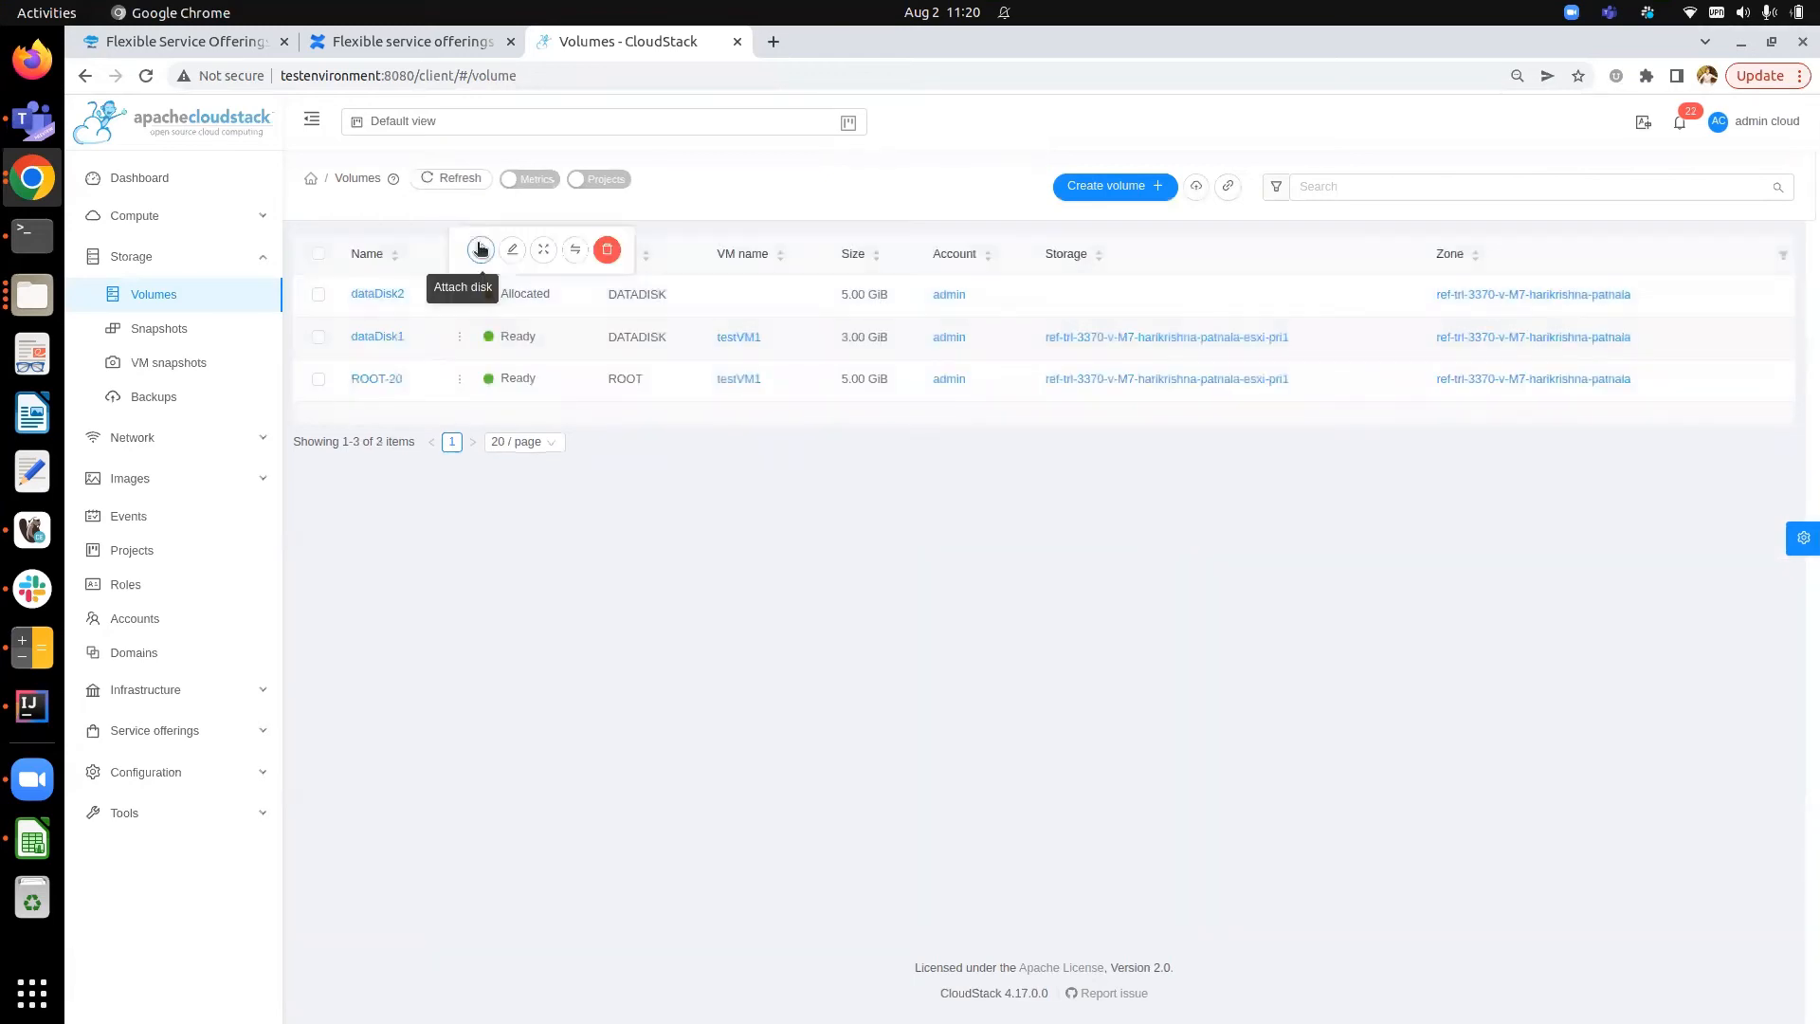
- Attach dataDisk2 to the testVM1 instance
{"action": "left_click", "coordinate": [479, 252]}
{"action": "left_click", "coordinate": [936, 548]}
{"action": "left_click", "coordinate": [924, 584]}
{"action": "left_click", "coordinate": [1090, 699]}
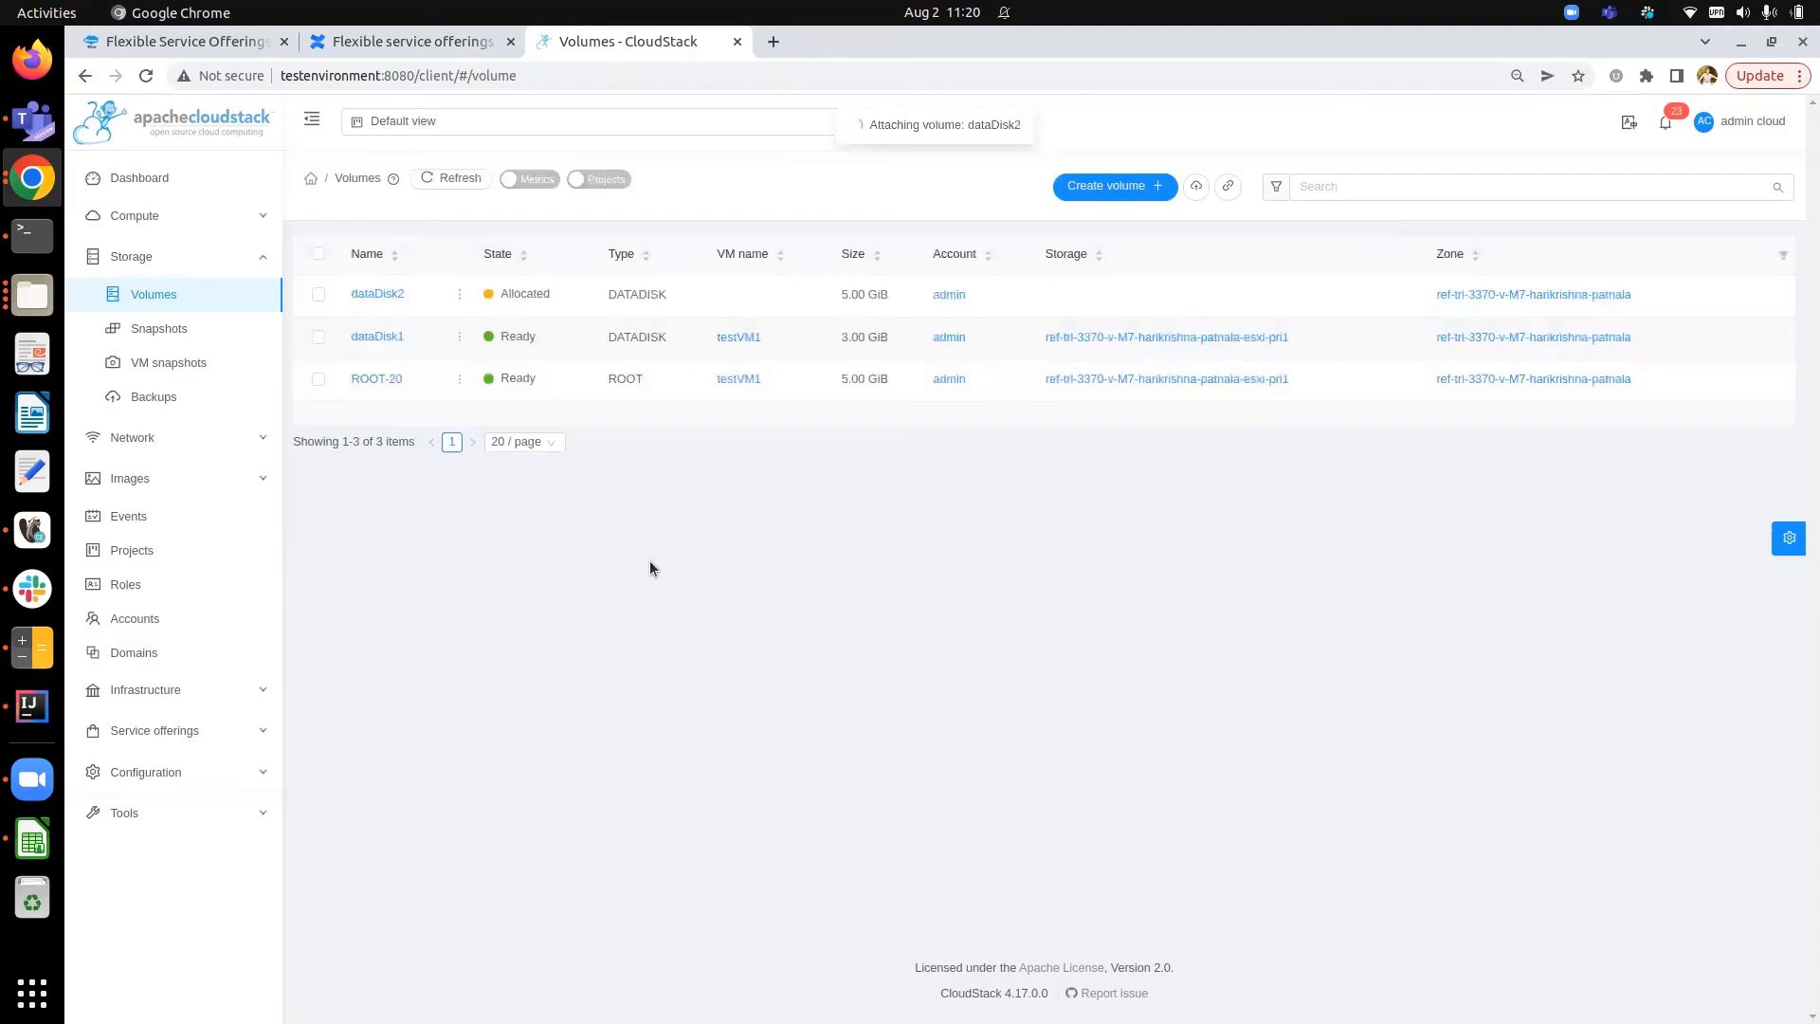
- Open dataDisk2's details and change its disk offering to Medium Disk, 20 GB
{"action": "left_click", "coordinate": [364, 295]}
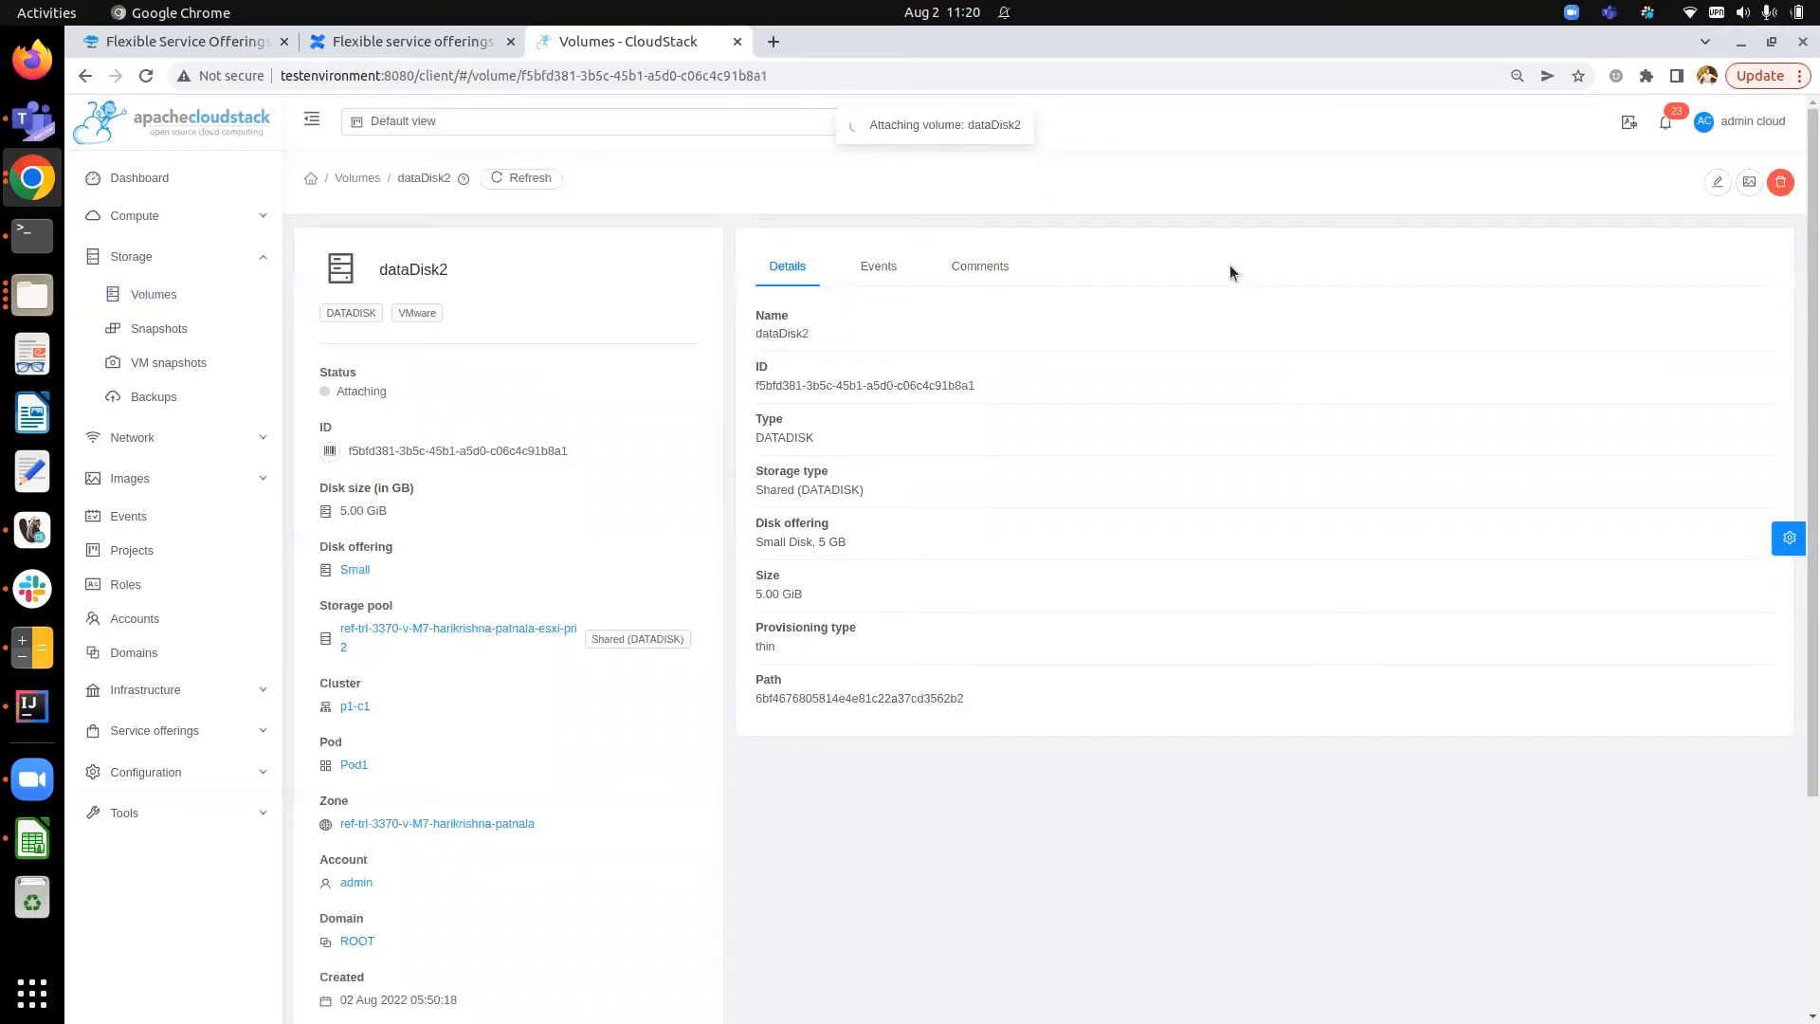
{"action": "left_click", "coordinate": [521, 180]}
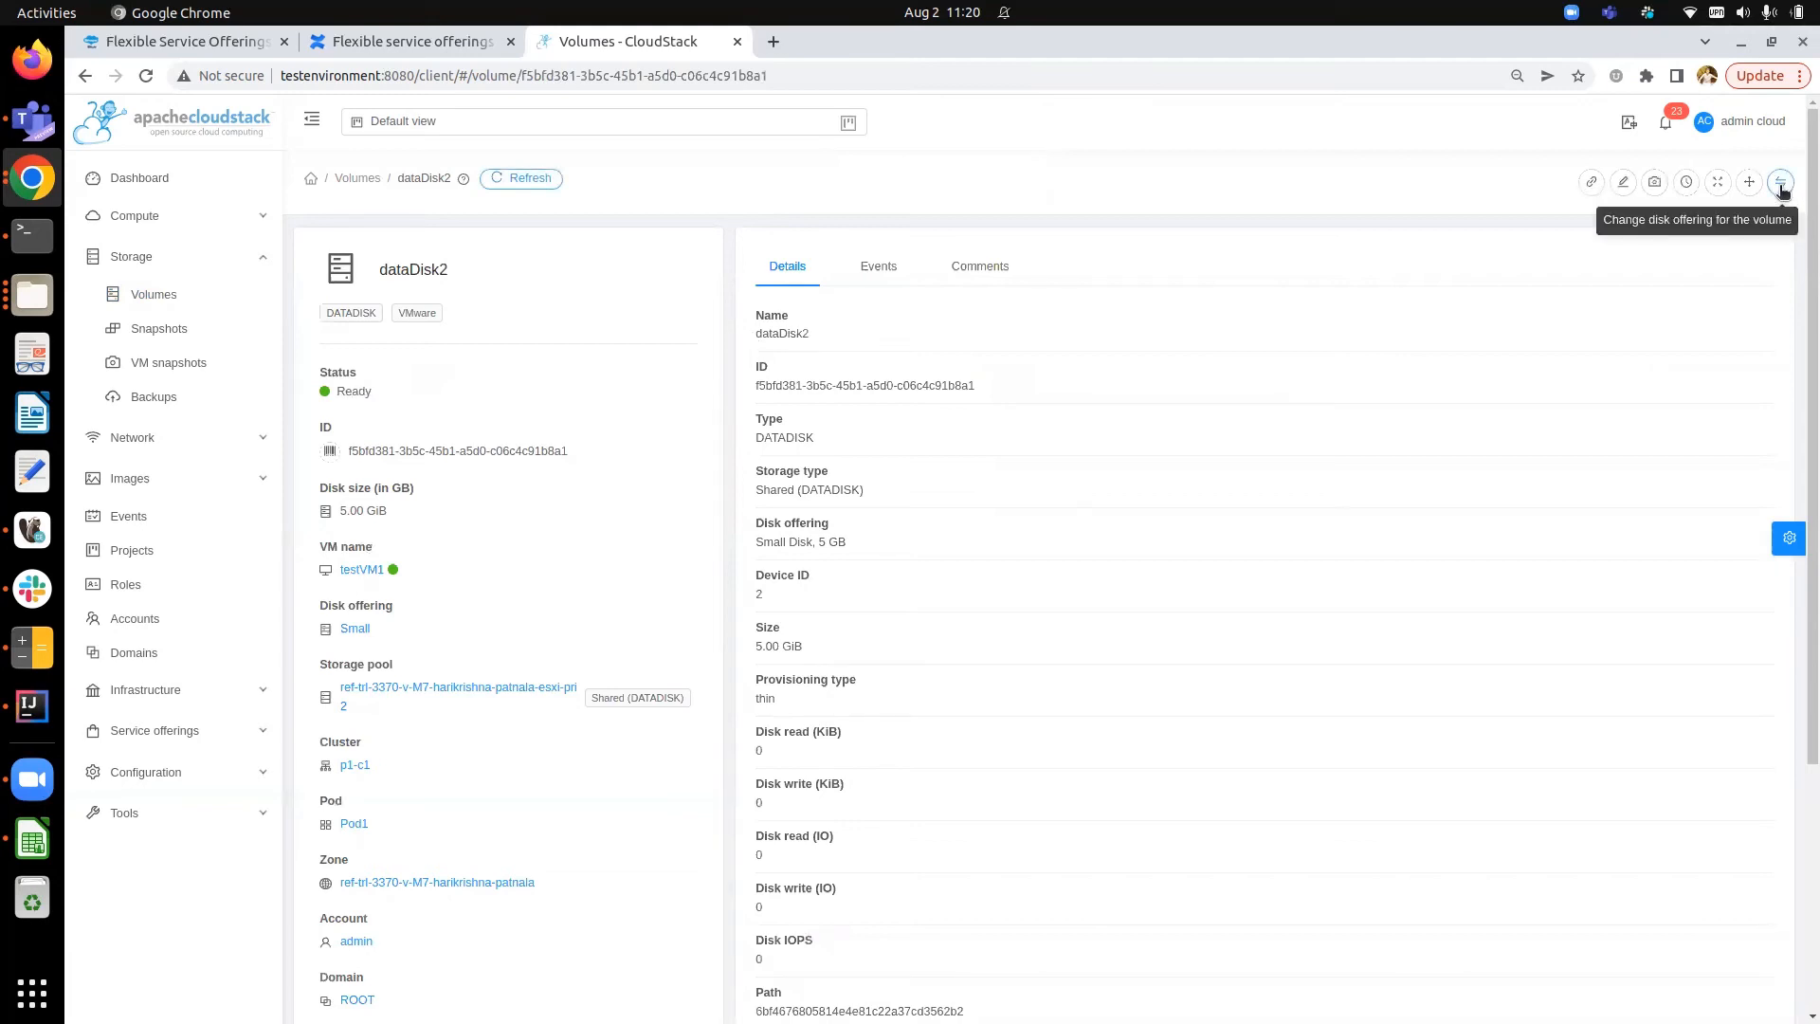
{"action": "left_click", "coordinate": [1781, 184]}
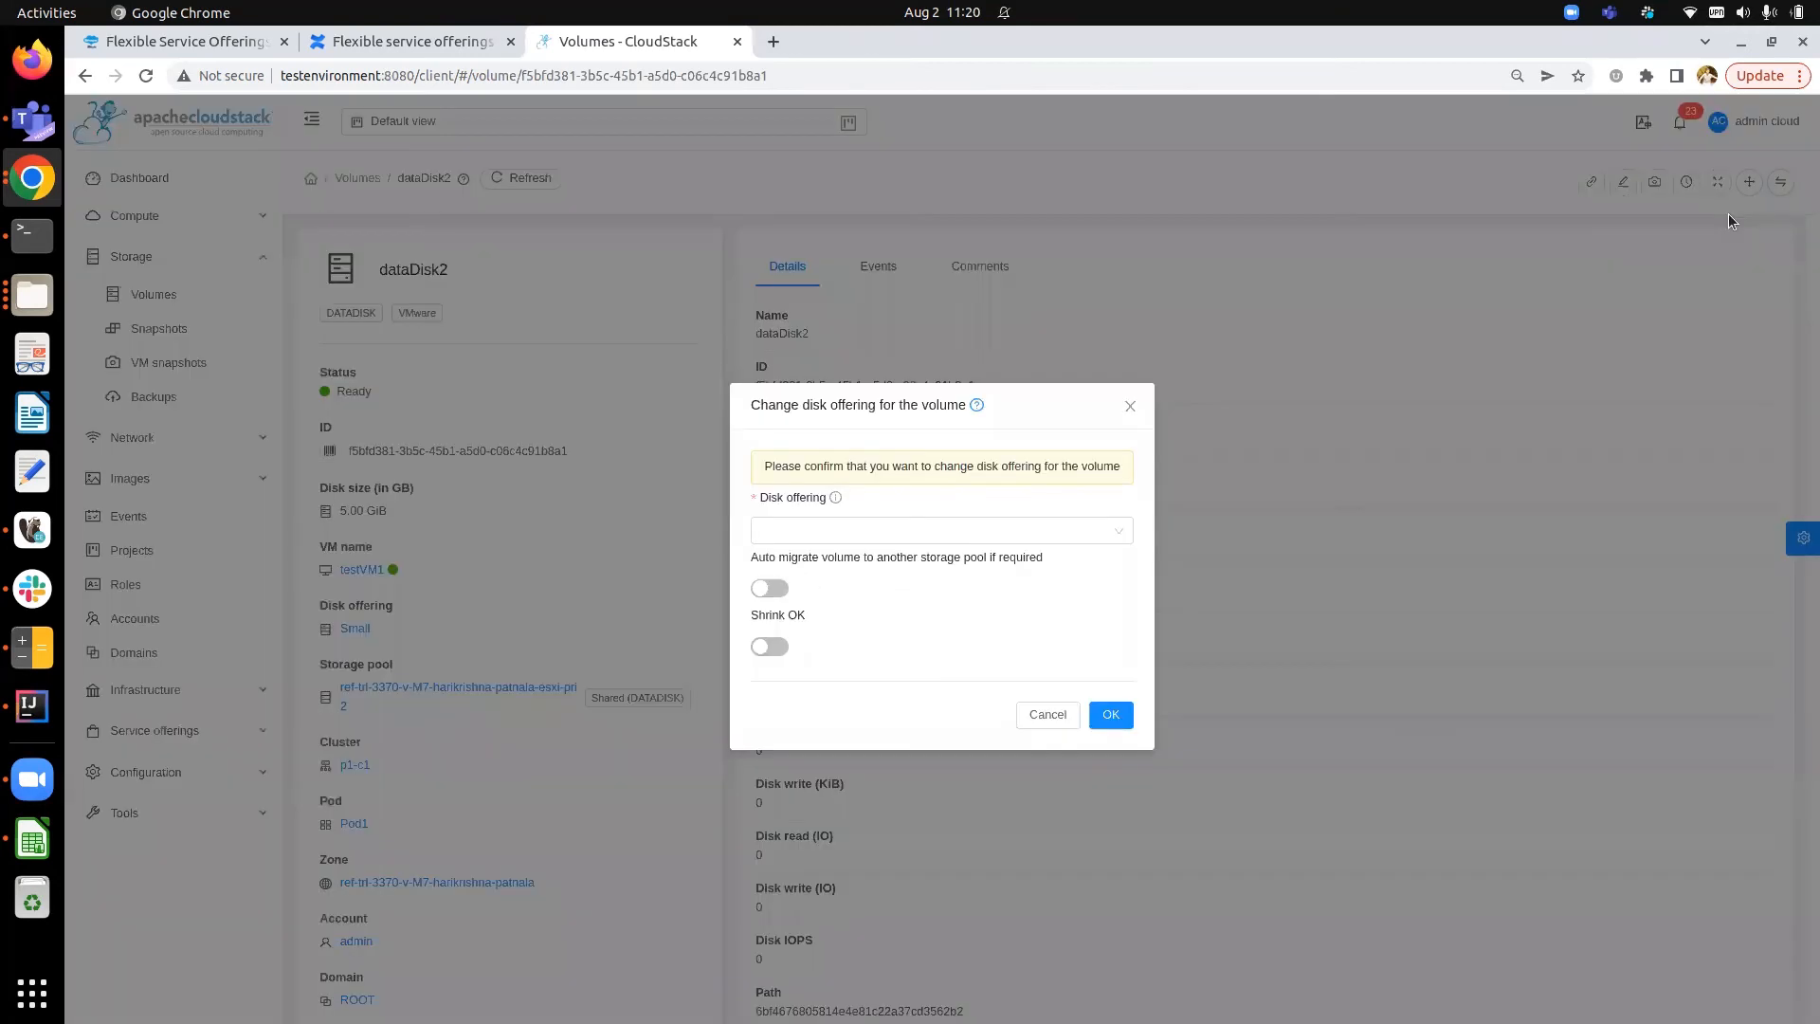
{"action": "left_click", "coordinate": [910, 531]}
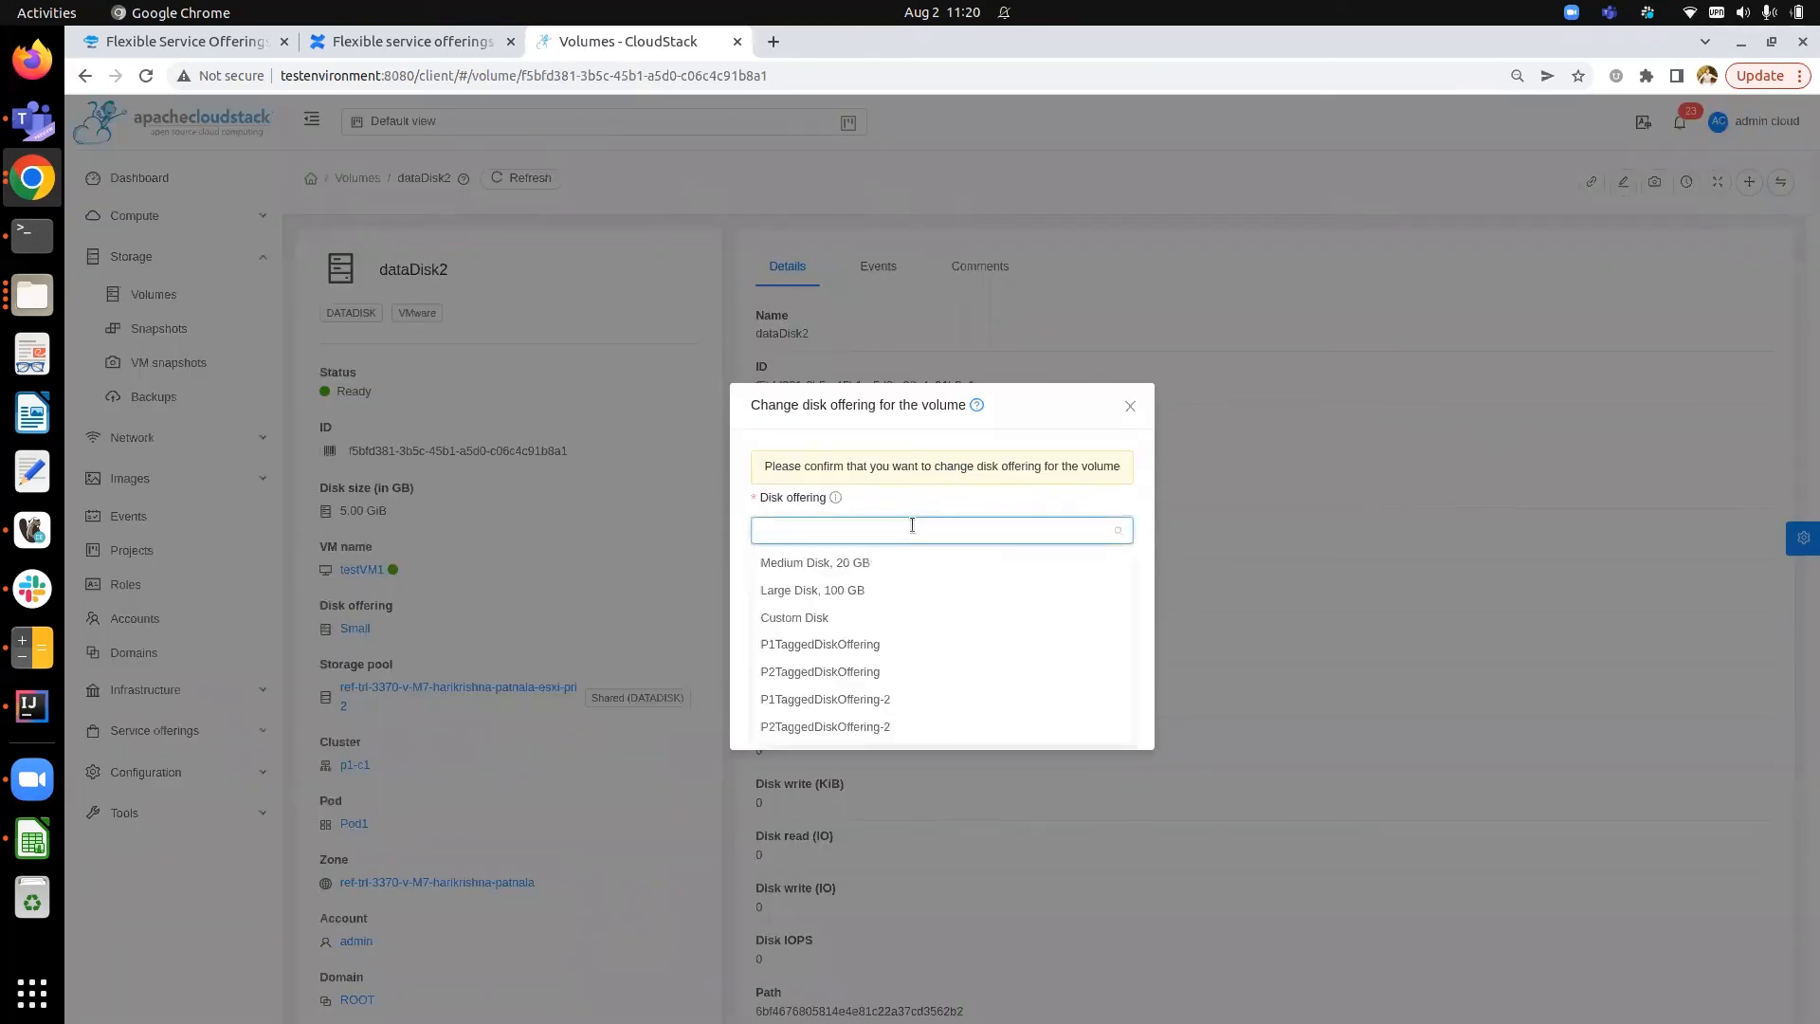
{"action": "left_click", "coordinate": [783, 565]}
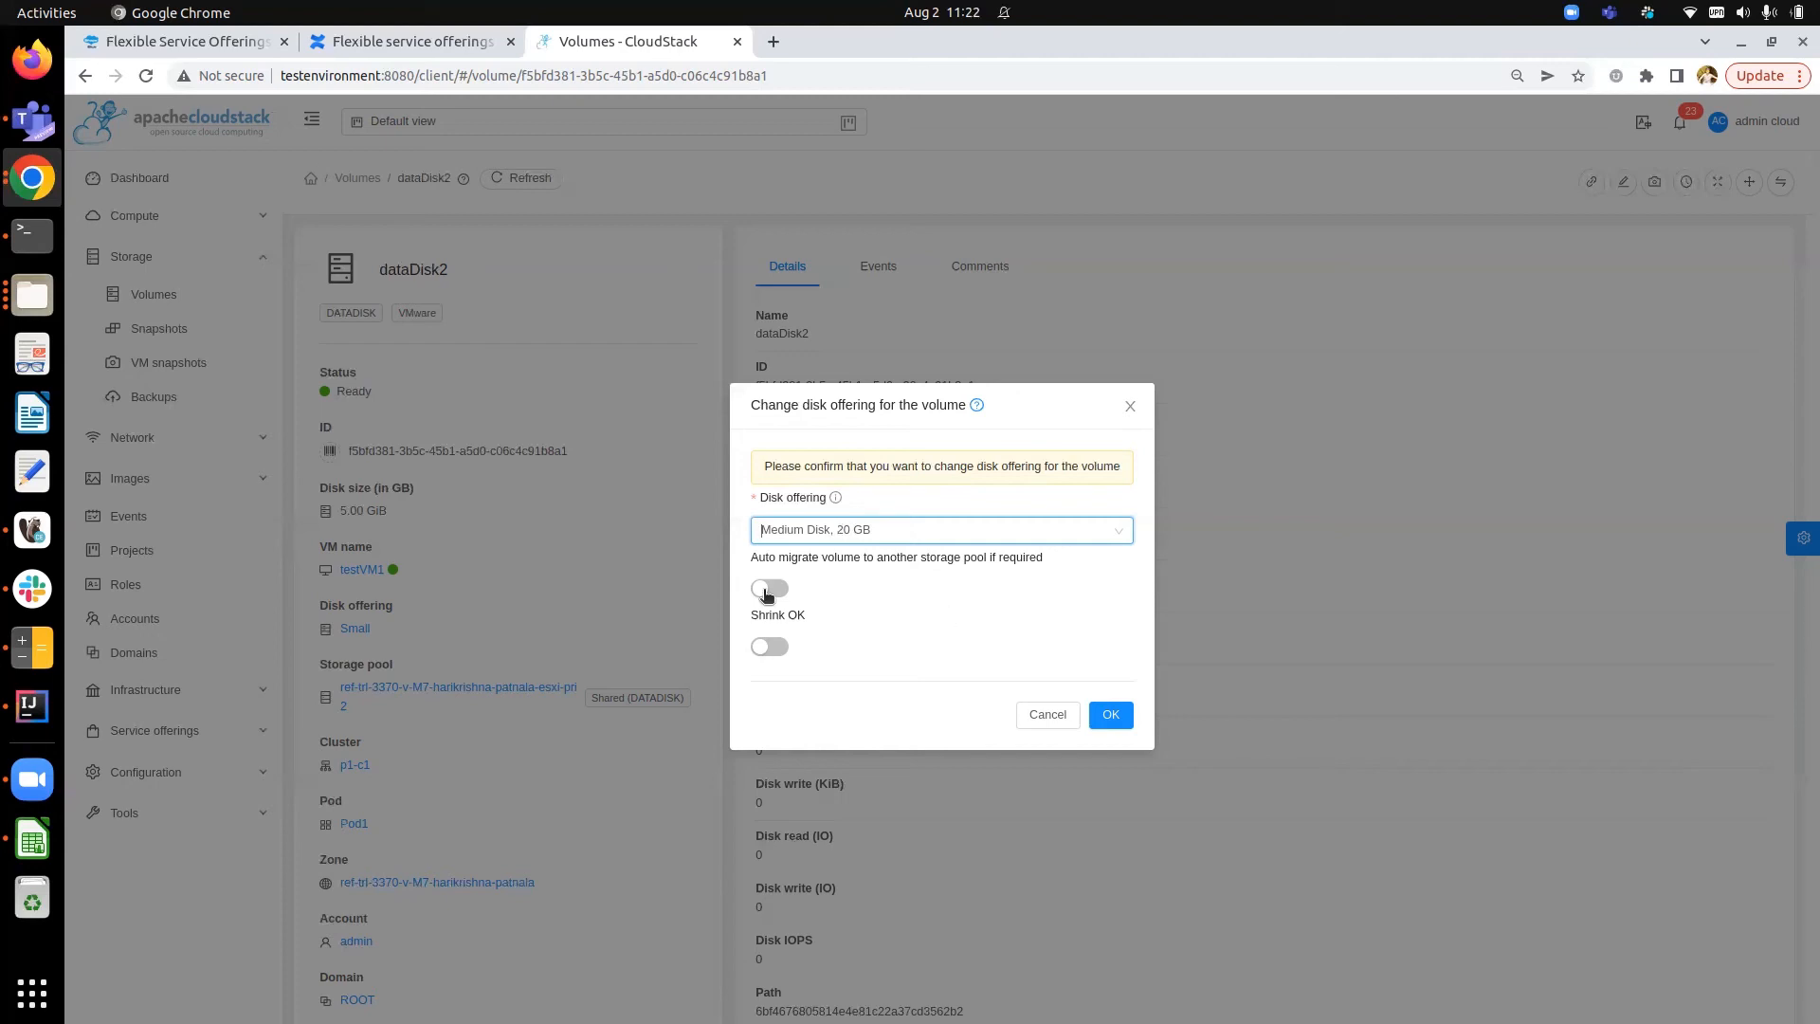
{"action": "left_click", "coordinate": [1116, 716]}
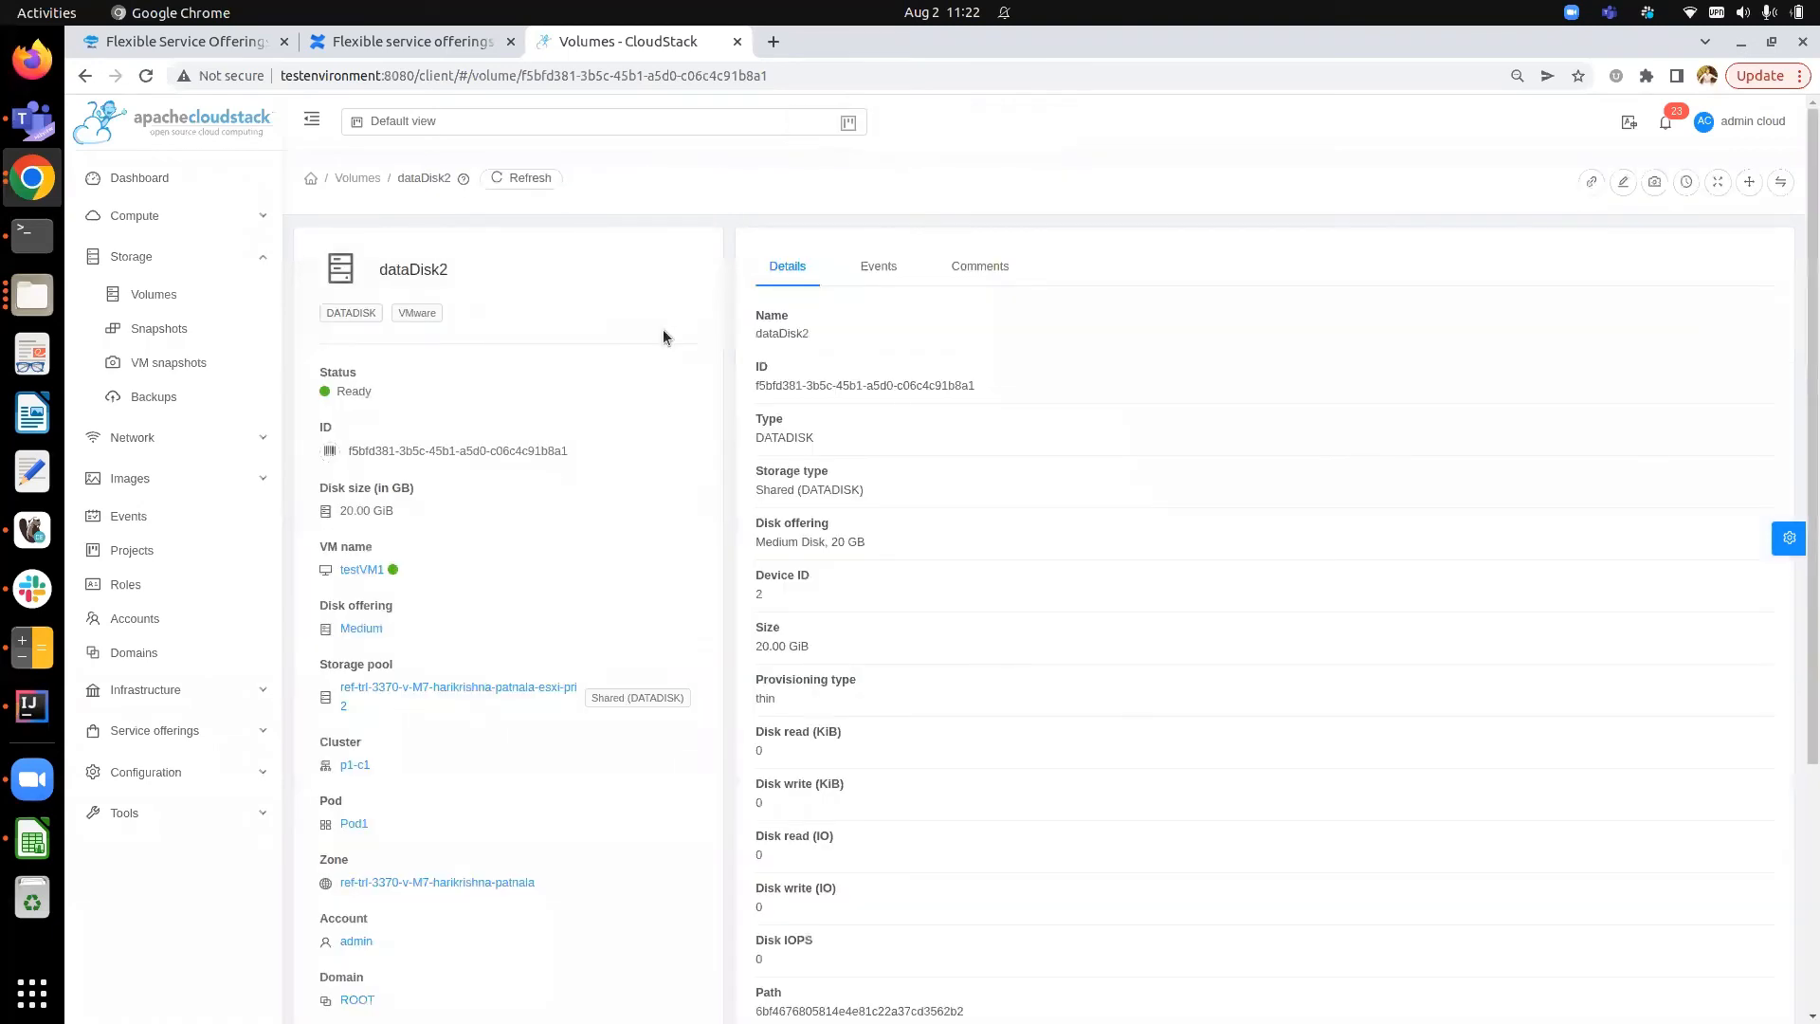
- Review dataDisk2's disk size and other details
{"action": "double_click", "coordinate": [352, 511]}
{"action": "left_click", "coordinate": [413, 533]}
{"action": "scroll", "coordinate": [562, 626], "scroll_direction": "down", "scroll_amount": 1}
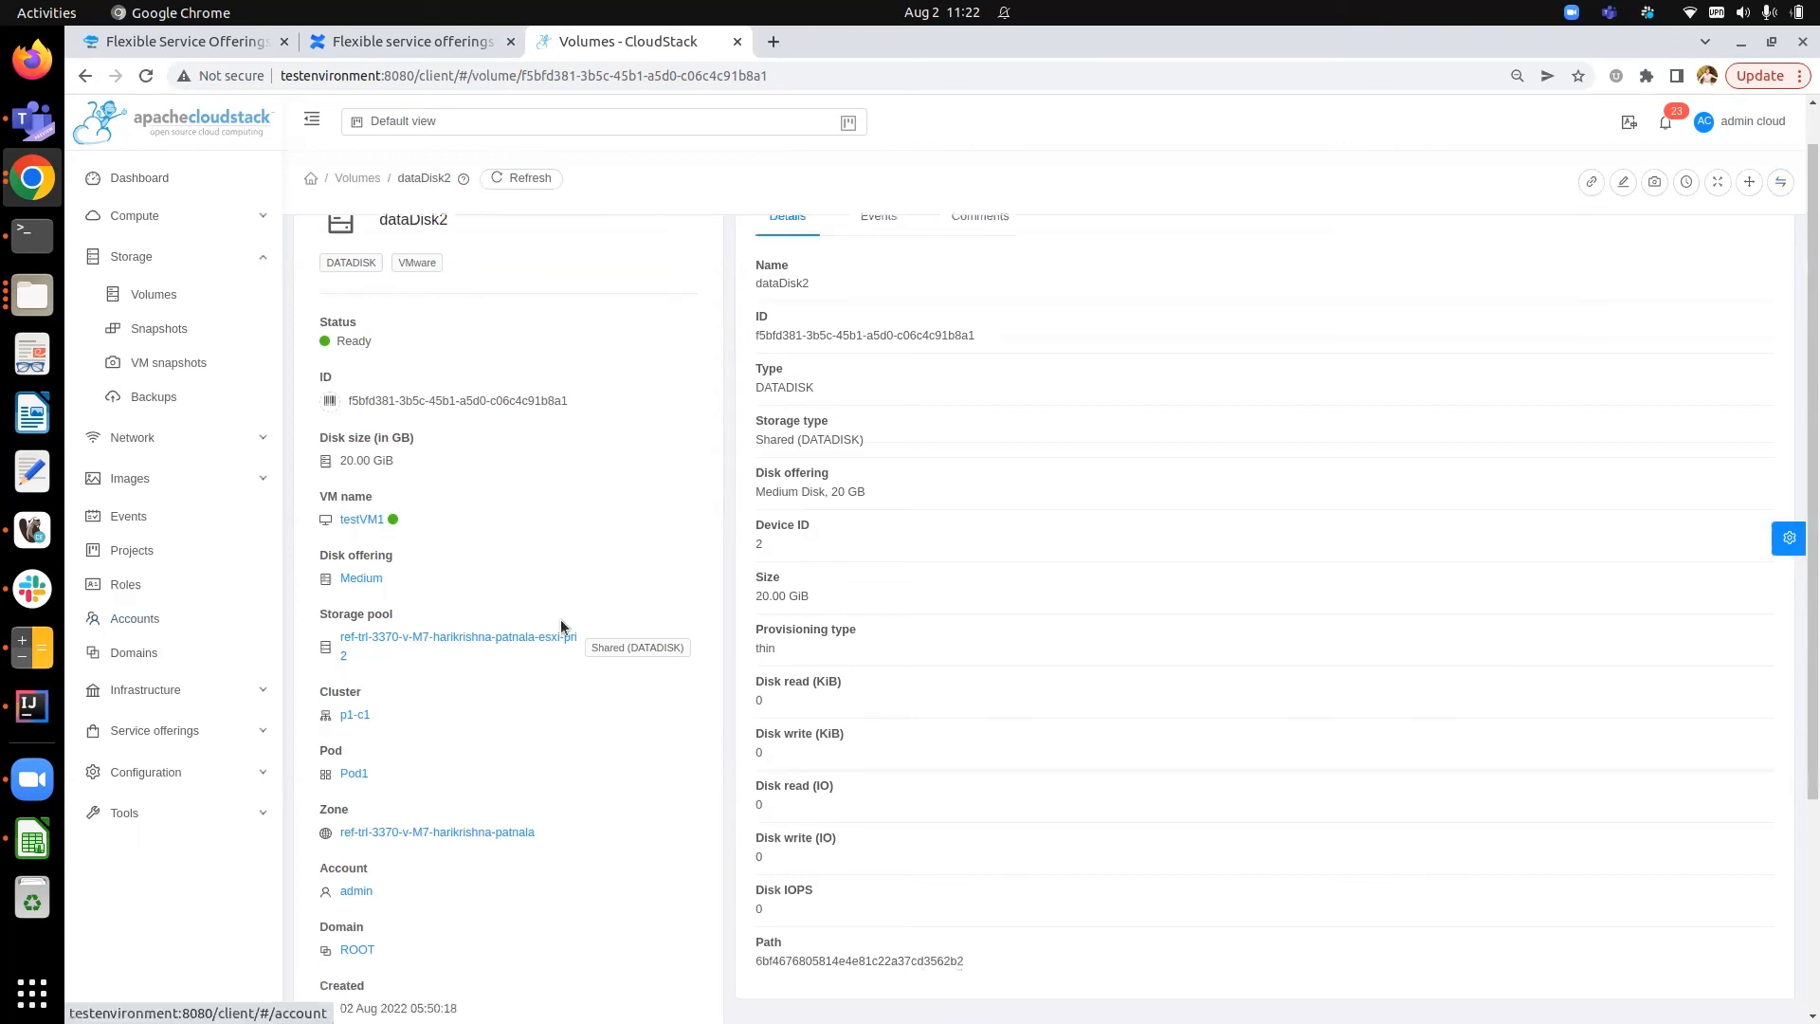
{"action": "scroll", "coordinate": [561, 626], "scroll_direction": "up", "scroll_amount": 1}
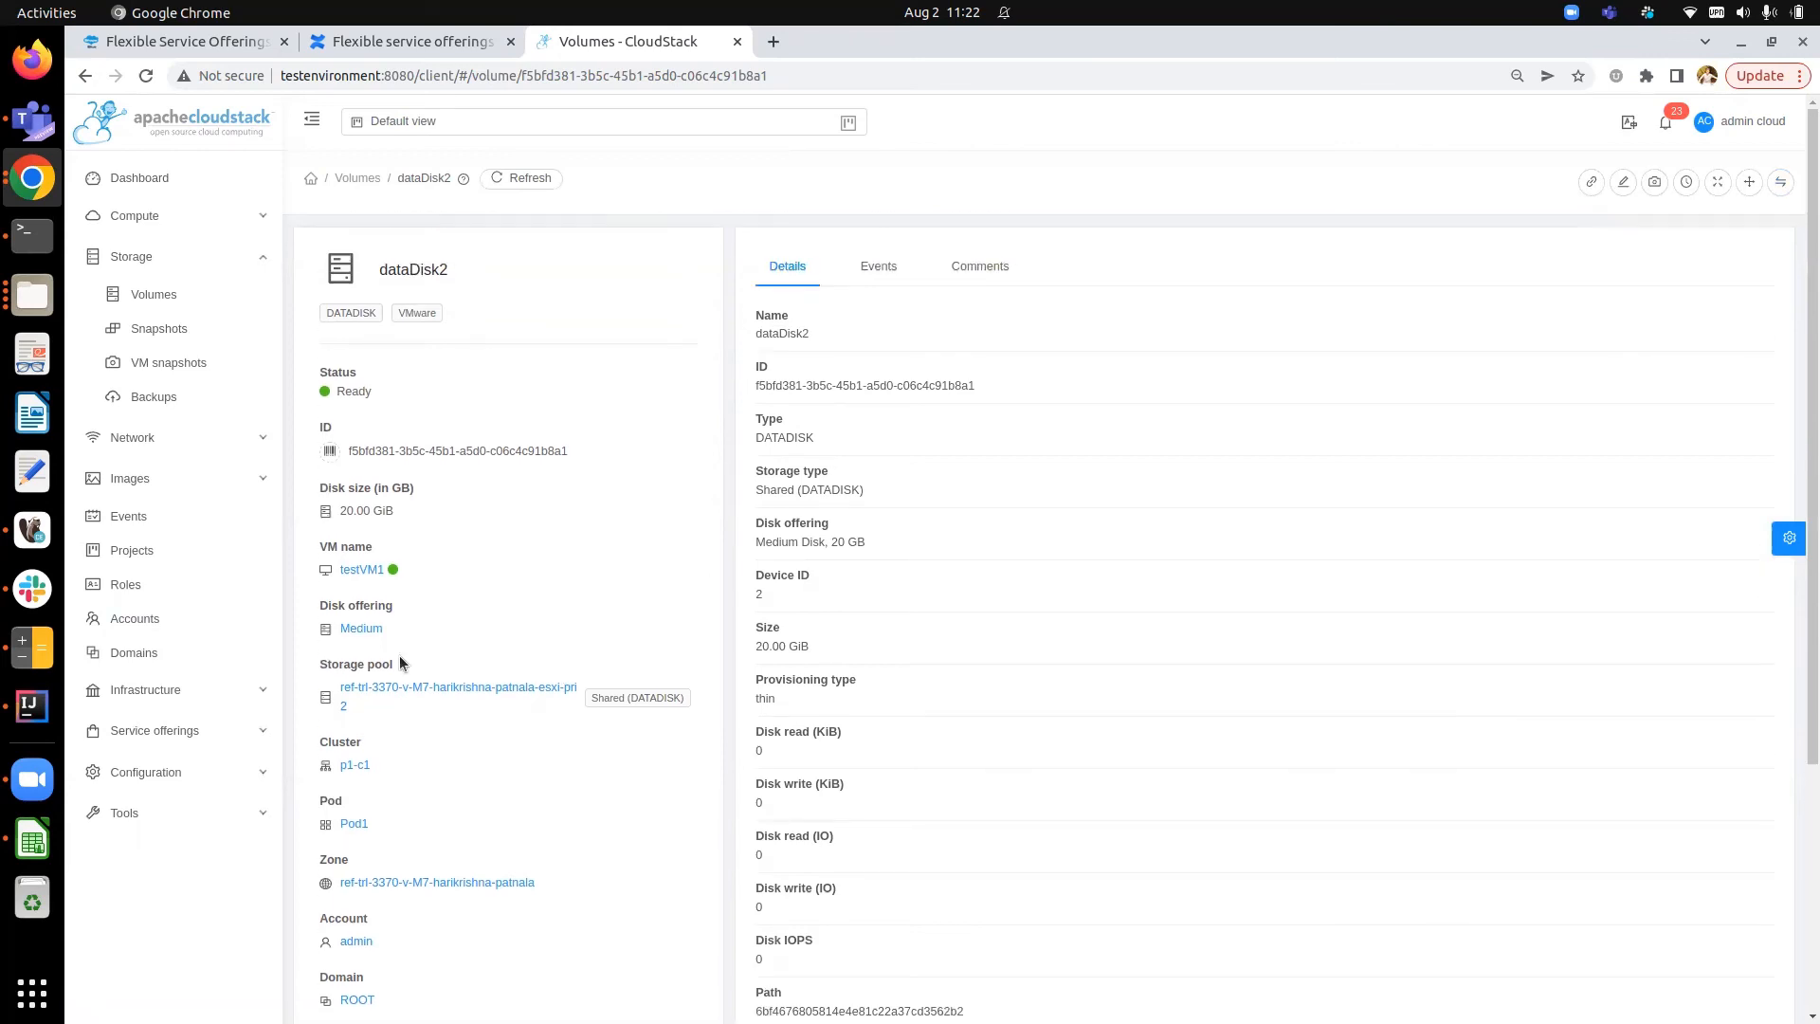
- Inspect the storage tags of both primary storage pools, esxi-pri1 and esxi-pri2
{"action": "left_click", "coordinate": [212, 695]}
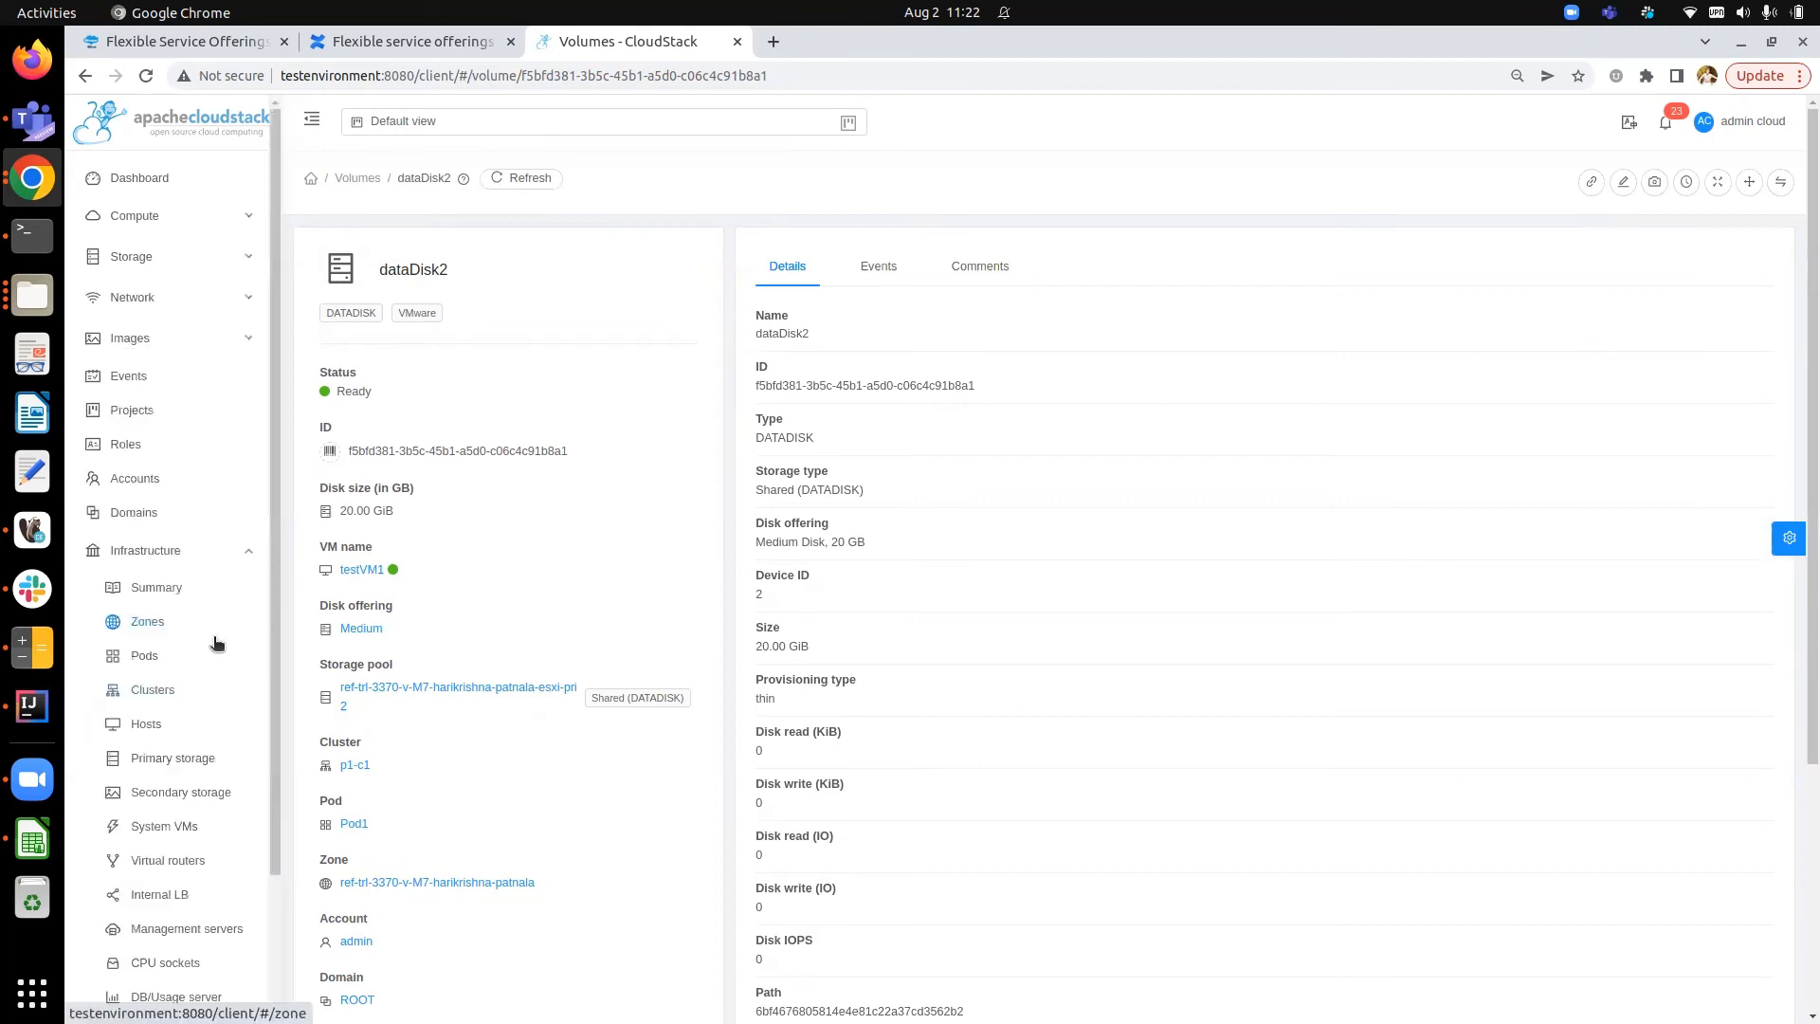
{"action": "scroll", "coordinate": [216, 644], "scroll_direction": "down", "scroll_amount": 1}
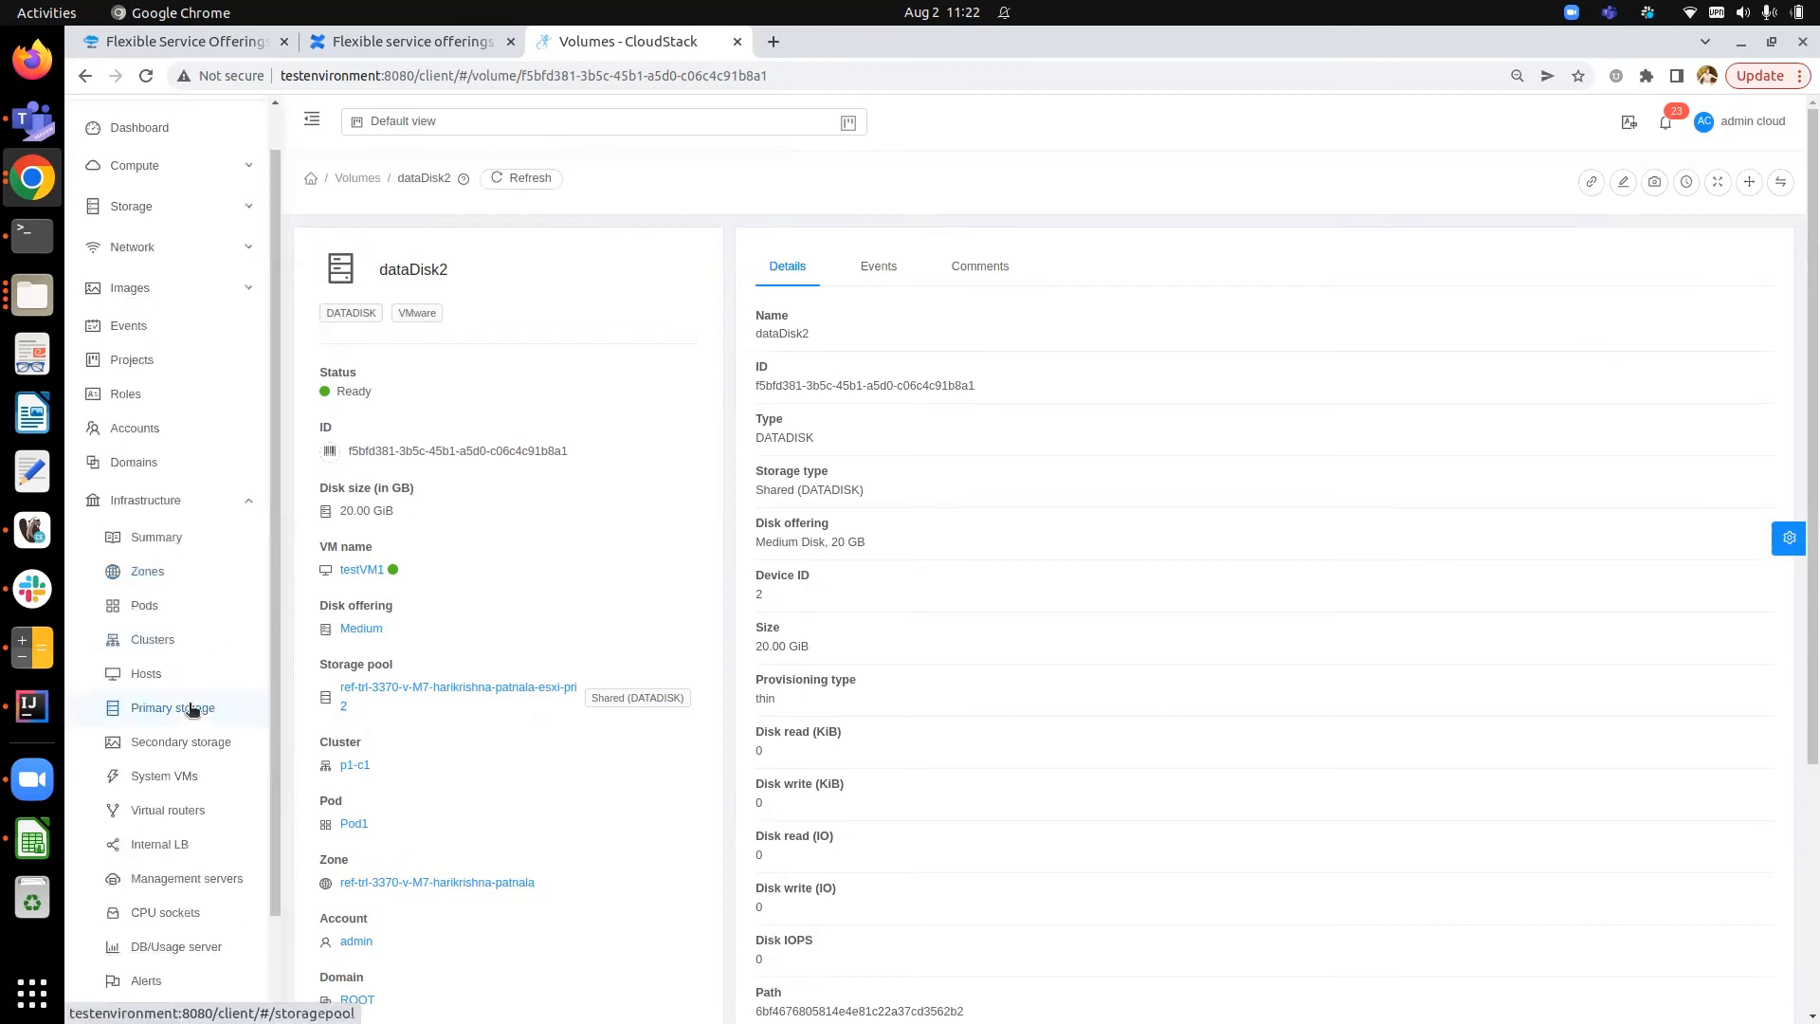
{"action": "left_click", "coordinate": [192, 710]}
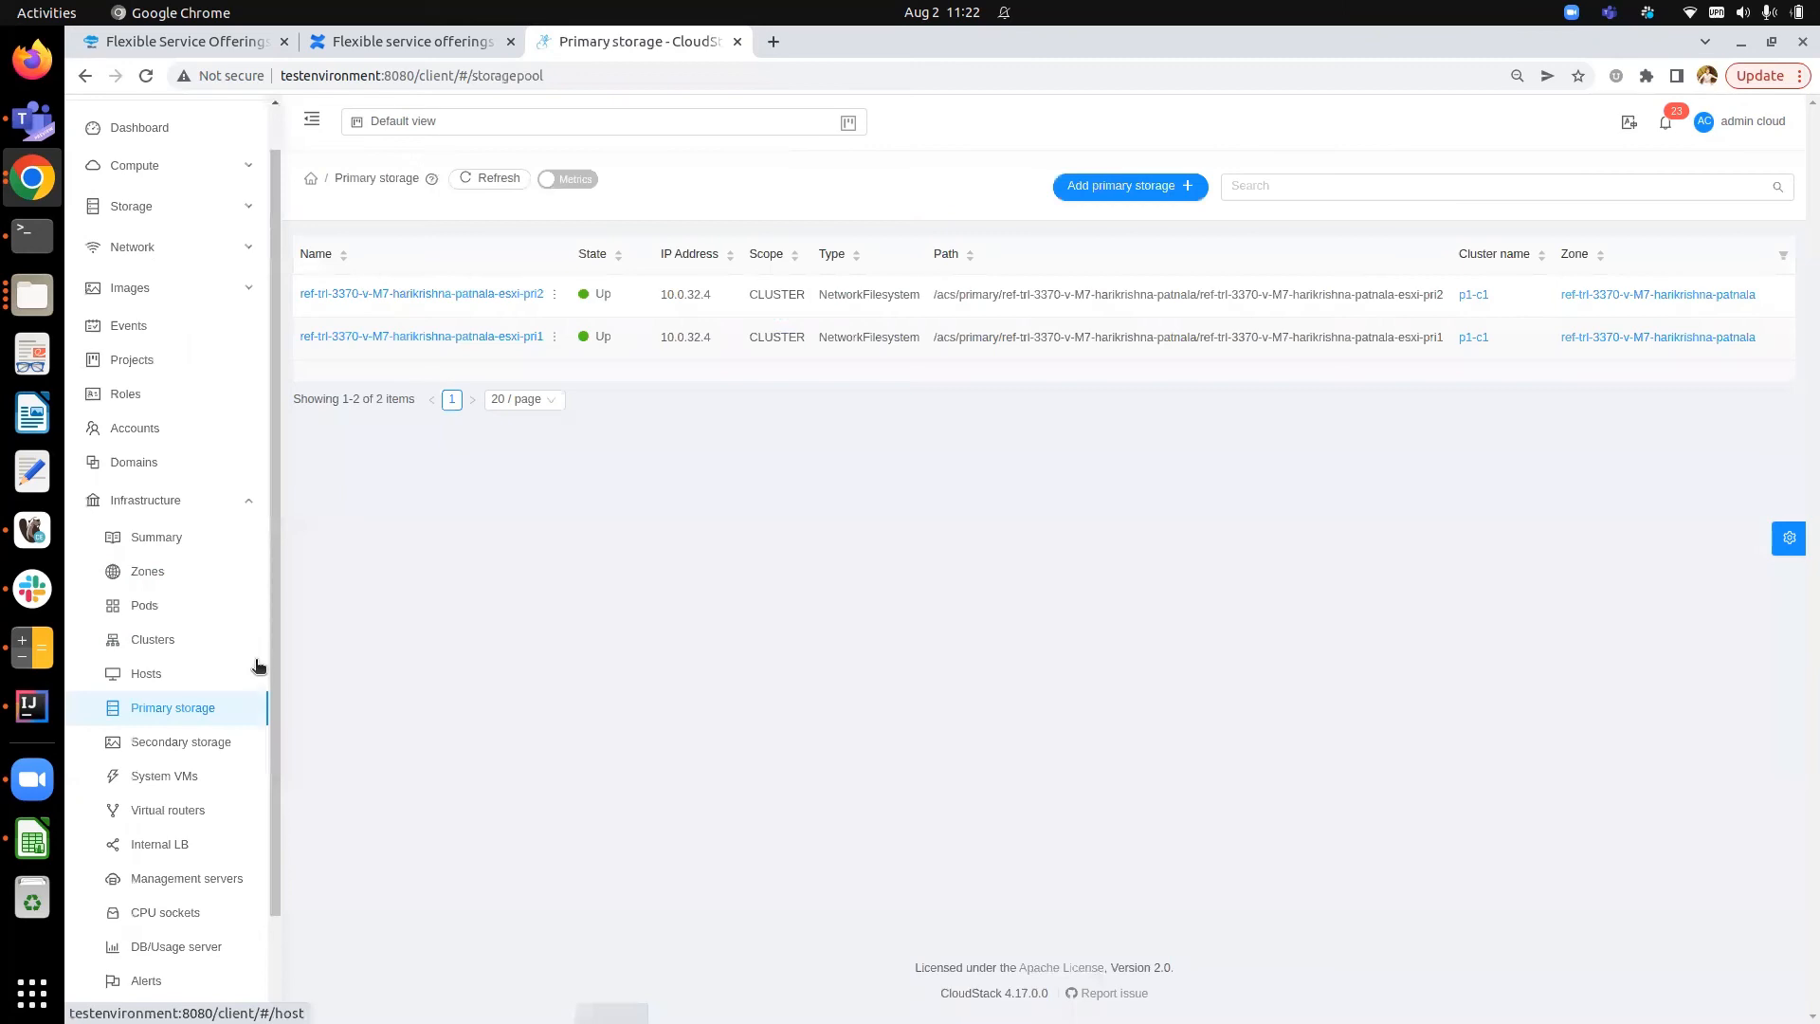
{"action": "left_click", "coordinate": [531, 338]}
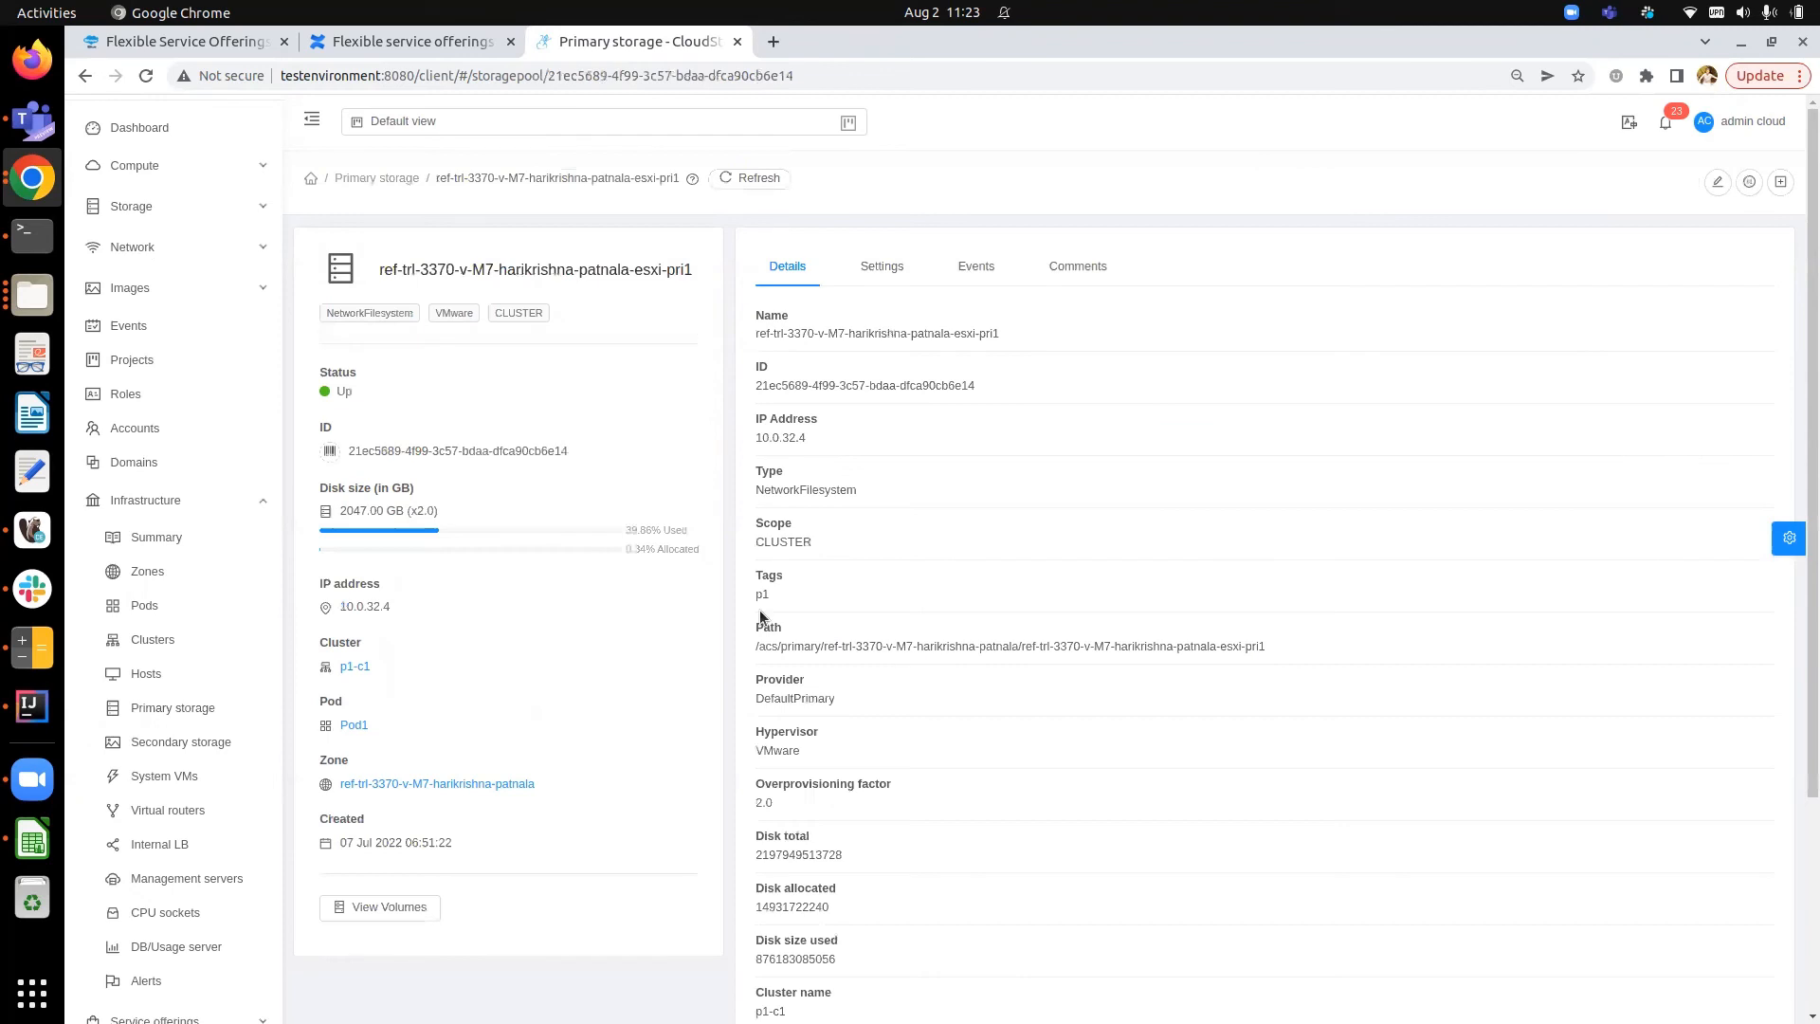
{"action": "left_click", "coordinate": [826, 594]}
{"action": "left_click", "coordinate": [382, 179]}
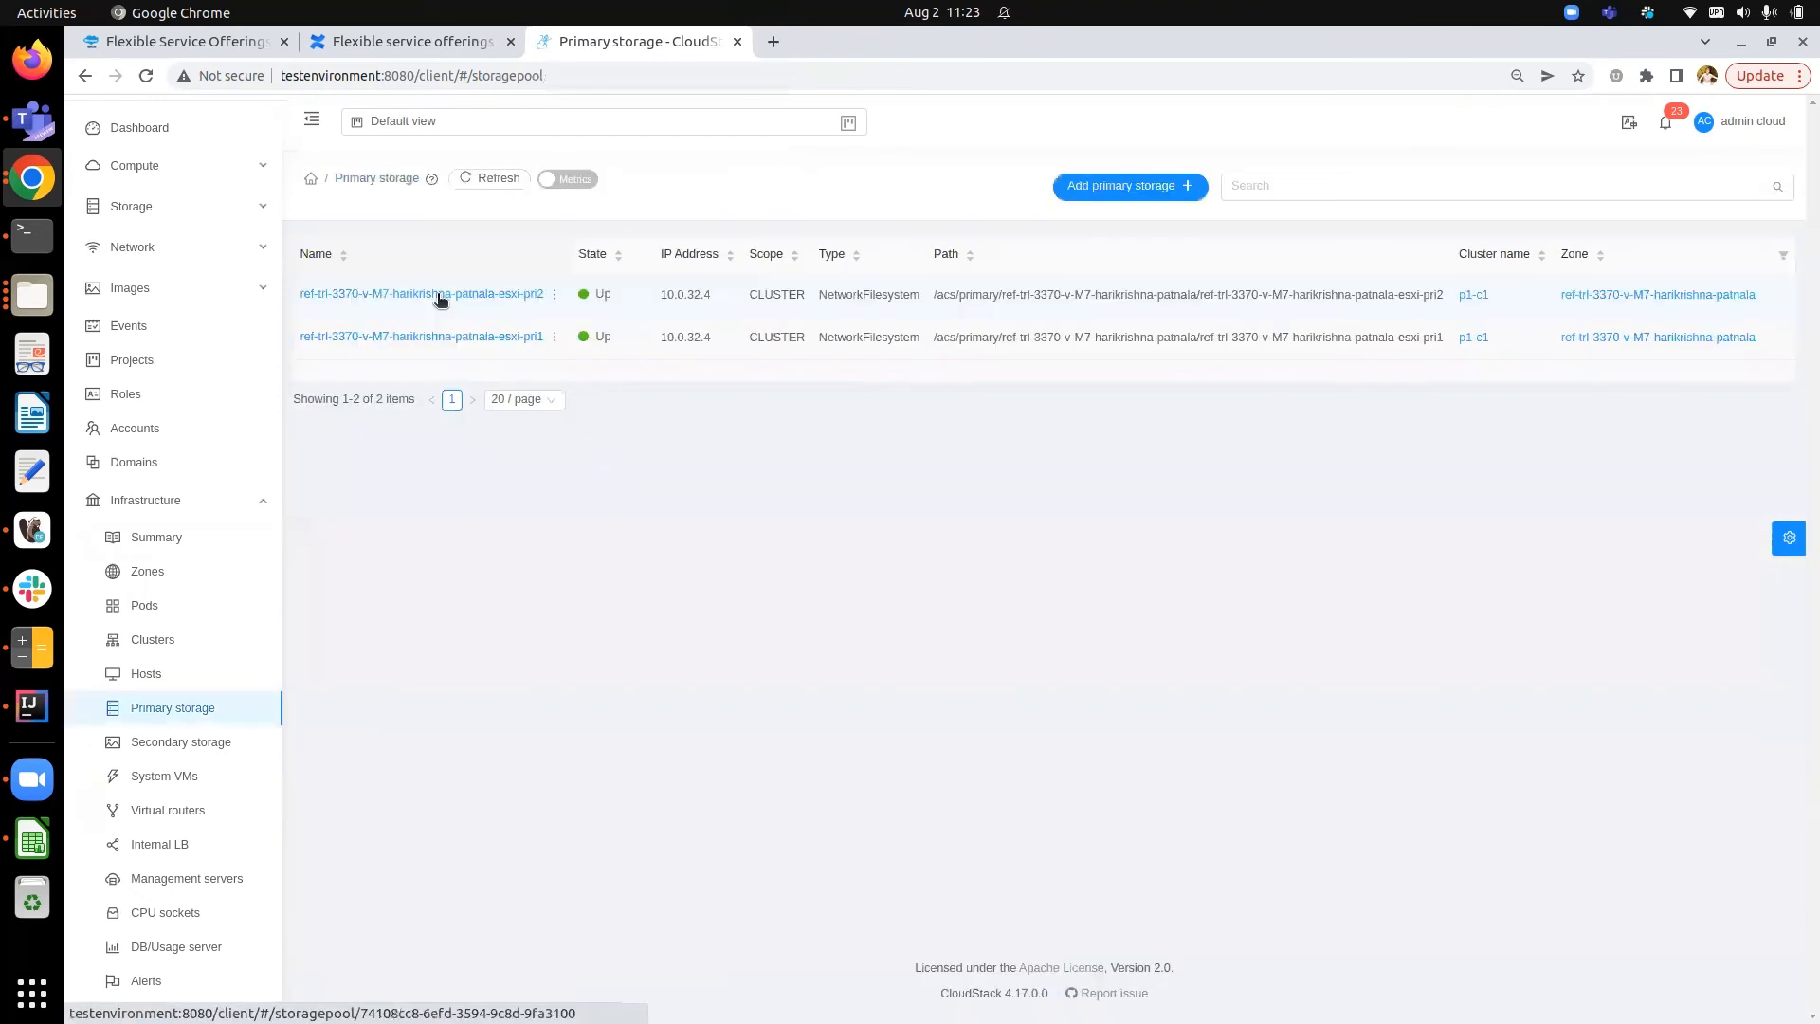
{"action": "left_click", "coordinate": [440, 296]}
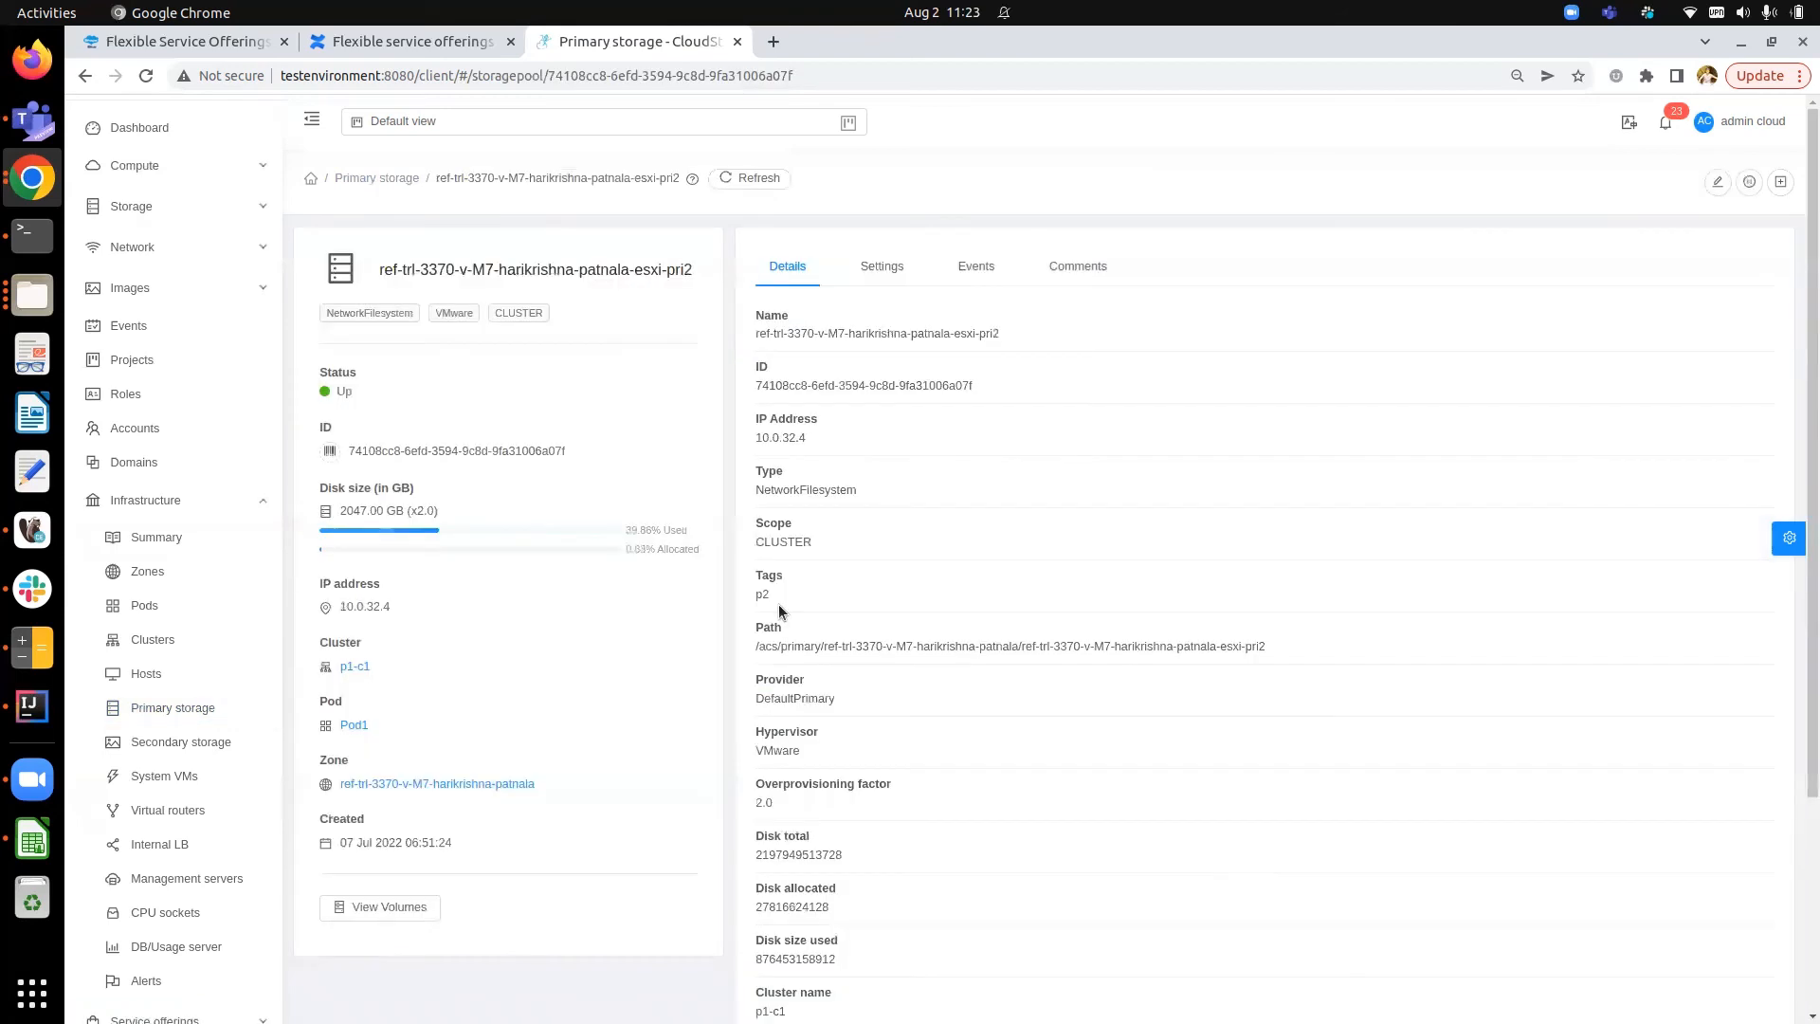
{"action": "left_click", "coordinate": [389, 186]}
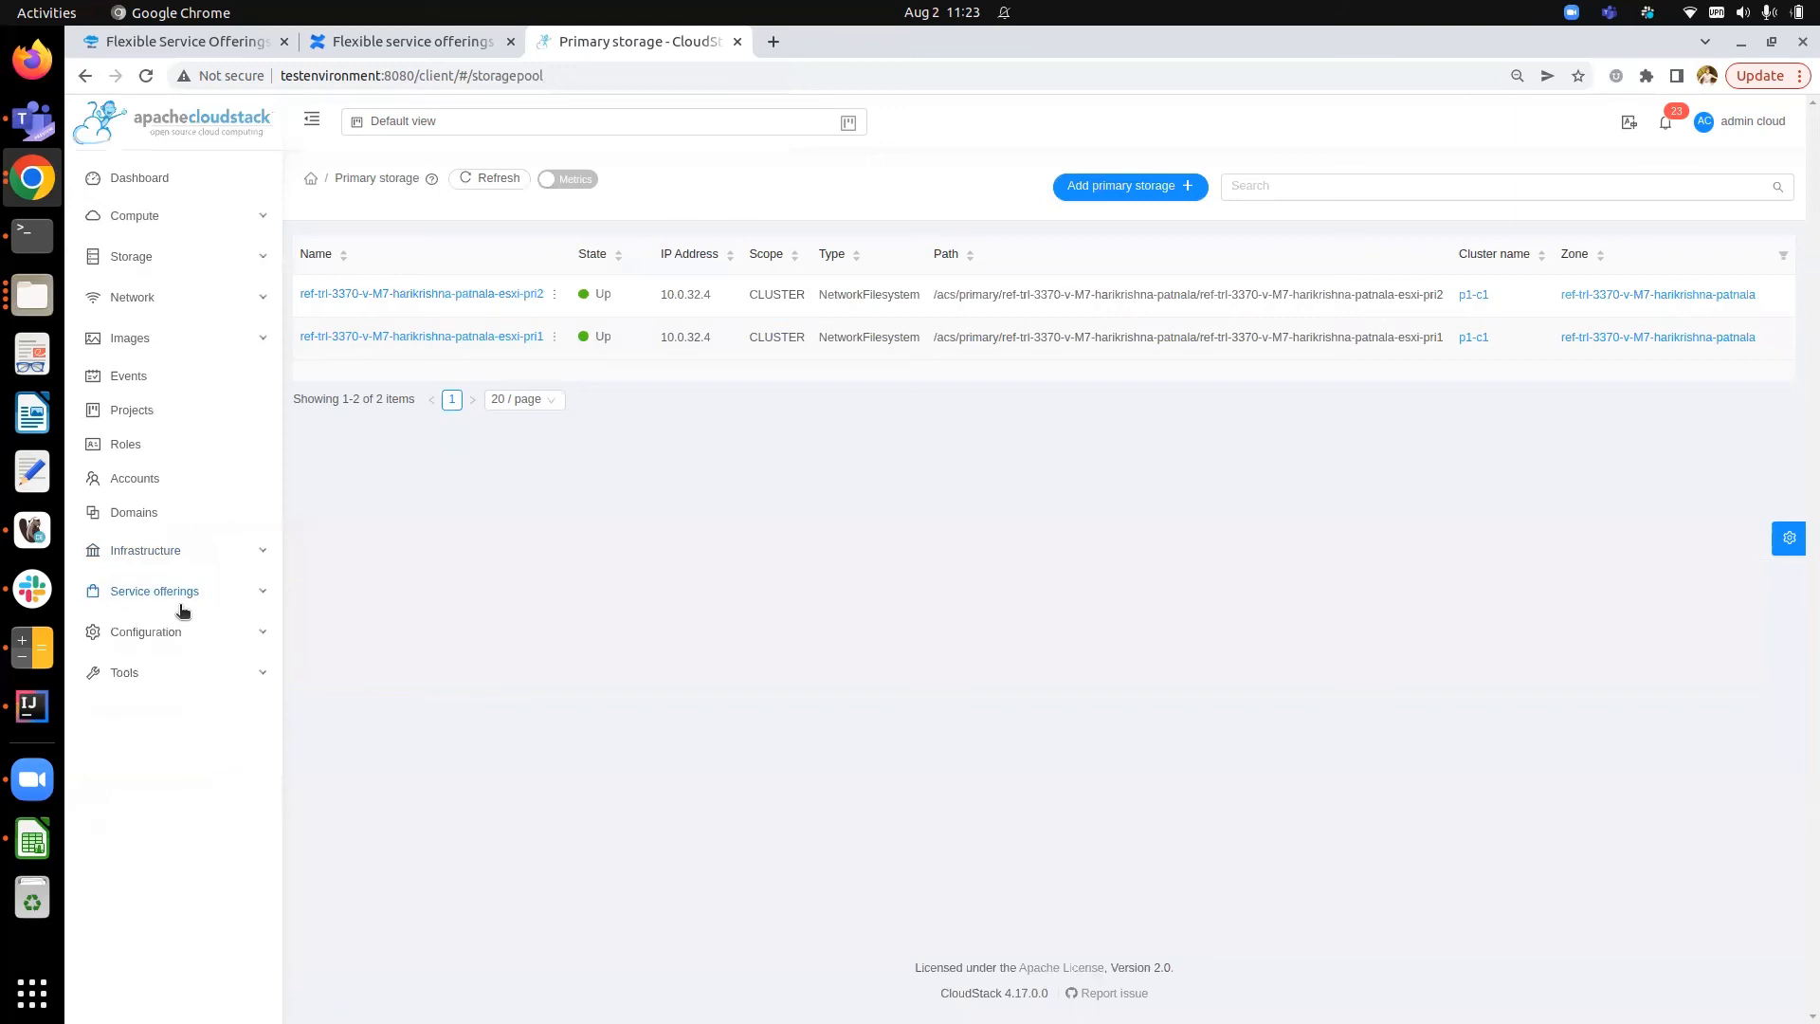
- Open P1TaggedDiskOffering-2 in the disk offerings list to review its details, then return to the list
{"action": "left_click", "coordinate": [203, 593]}
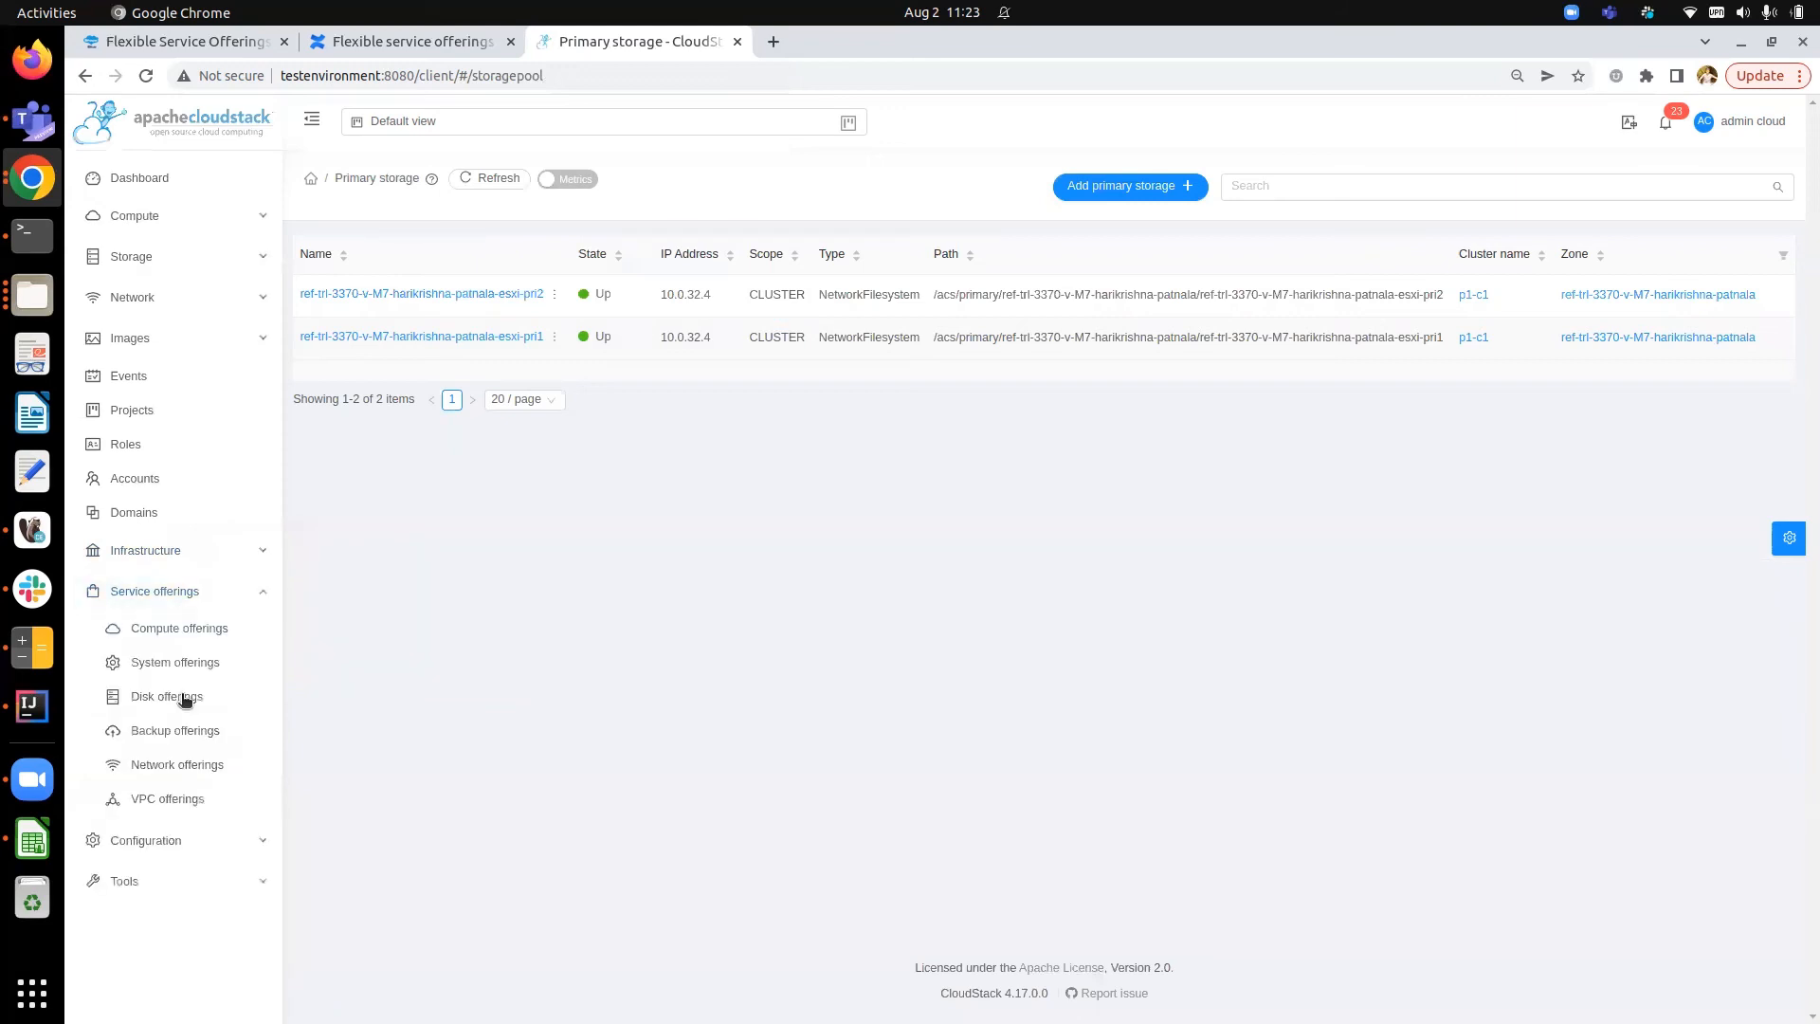
{"action": "left_click", "coordinate": [185, 698]}
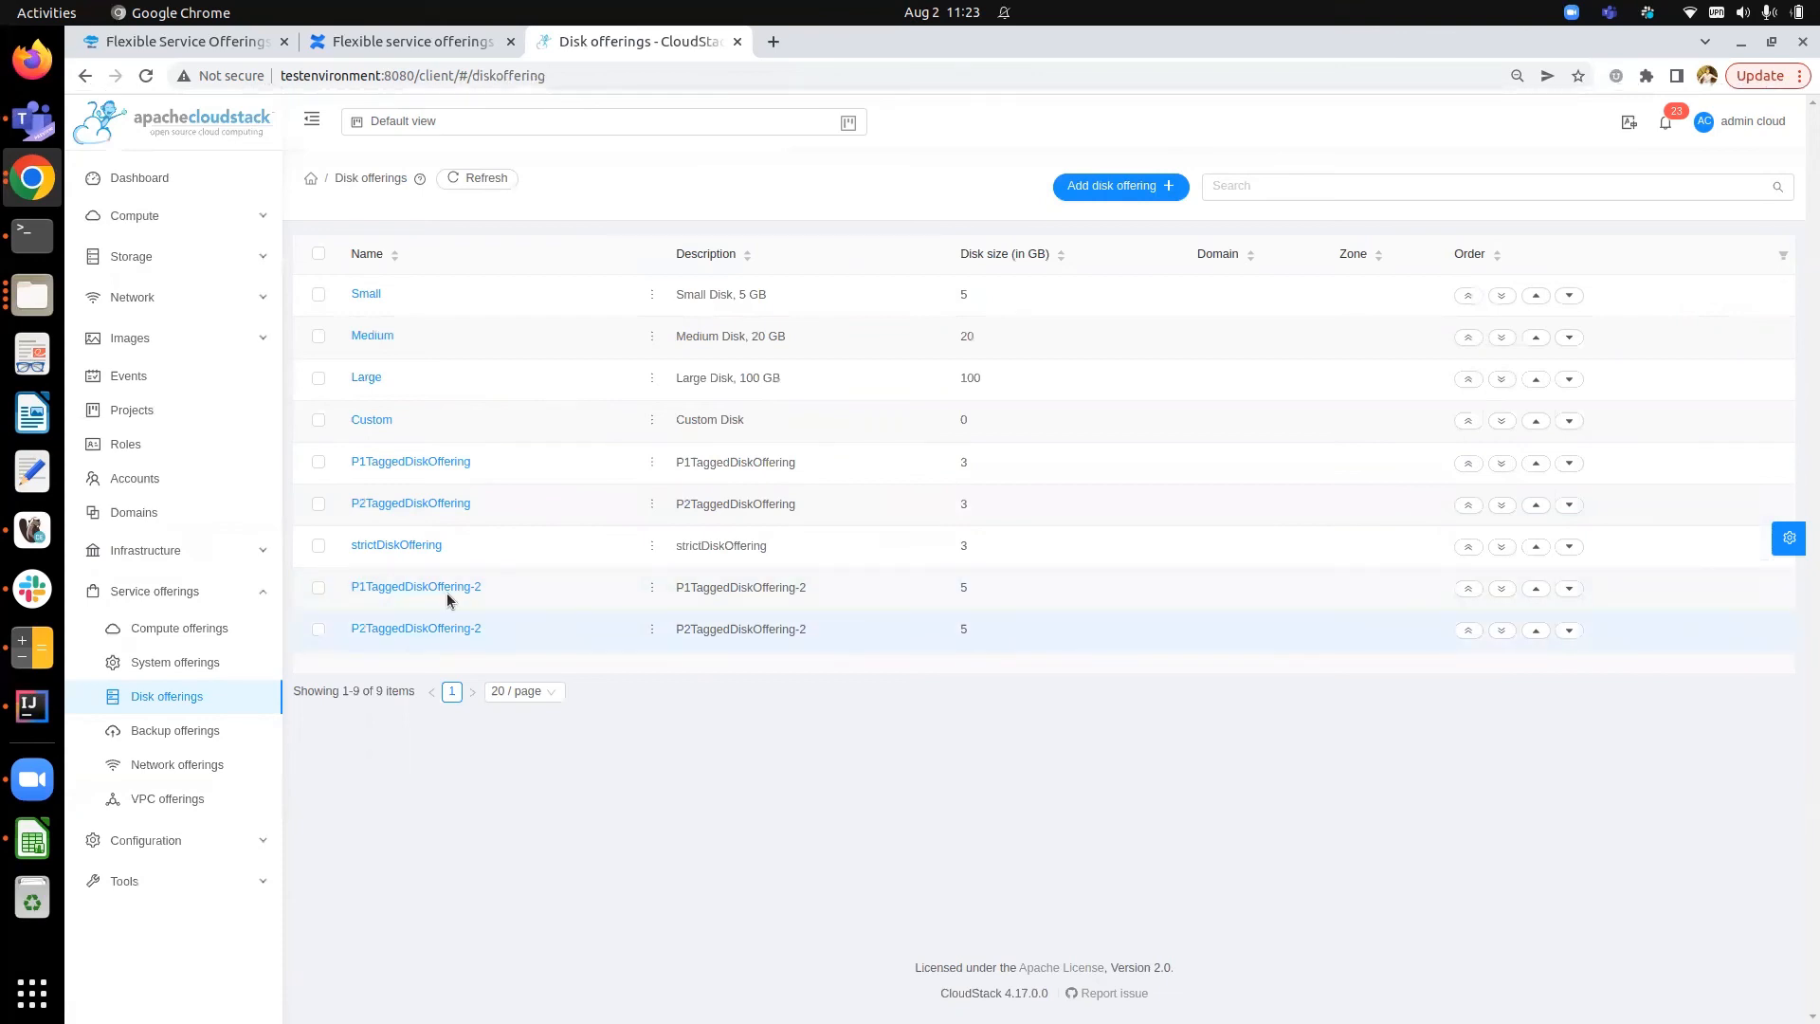
{"action": "left_click", "coordinate": [406, 589]}
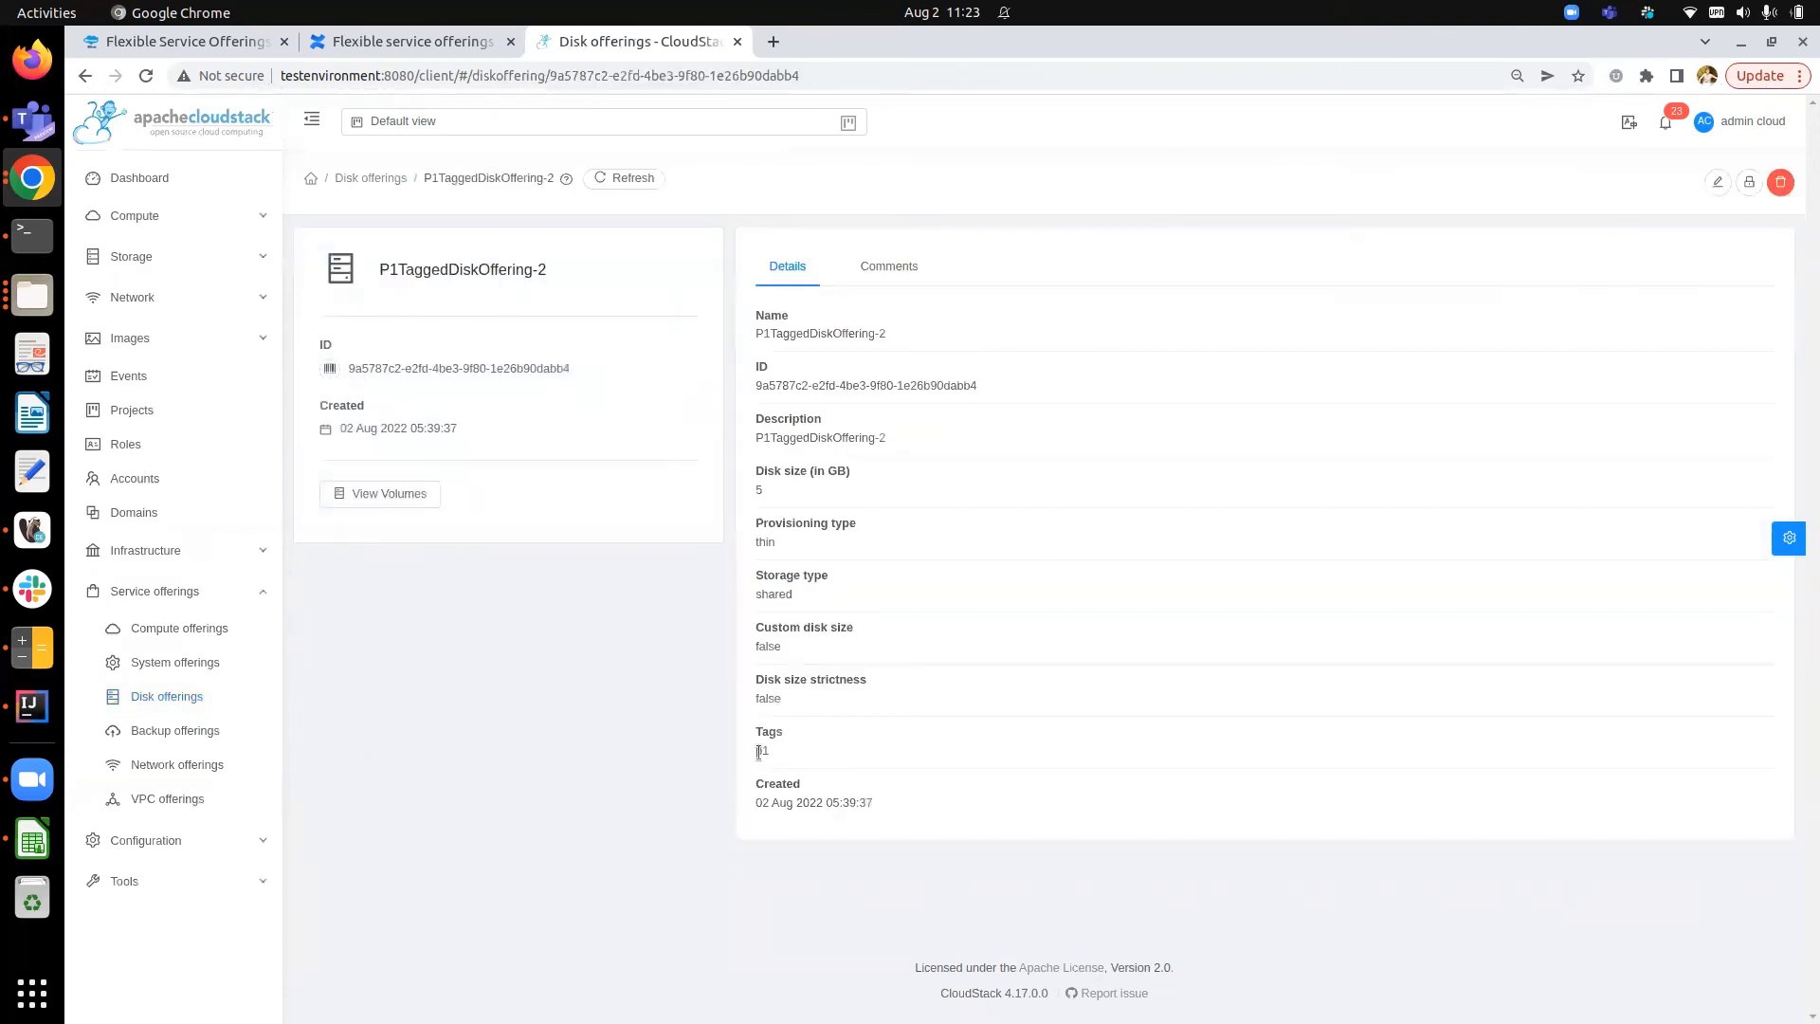
{"action": "left_click", "coordinate": [371, 180]}
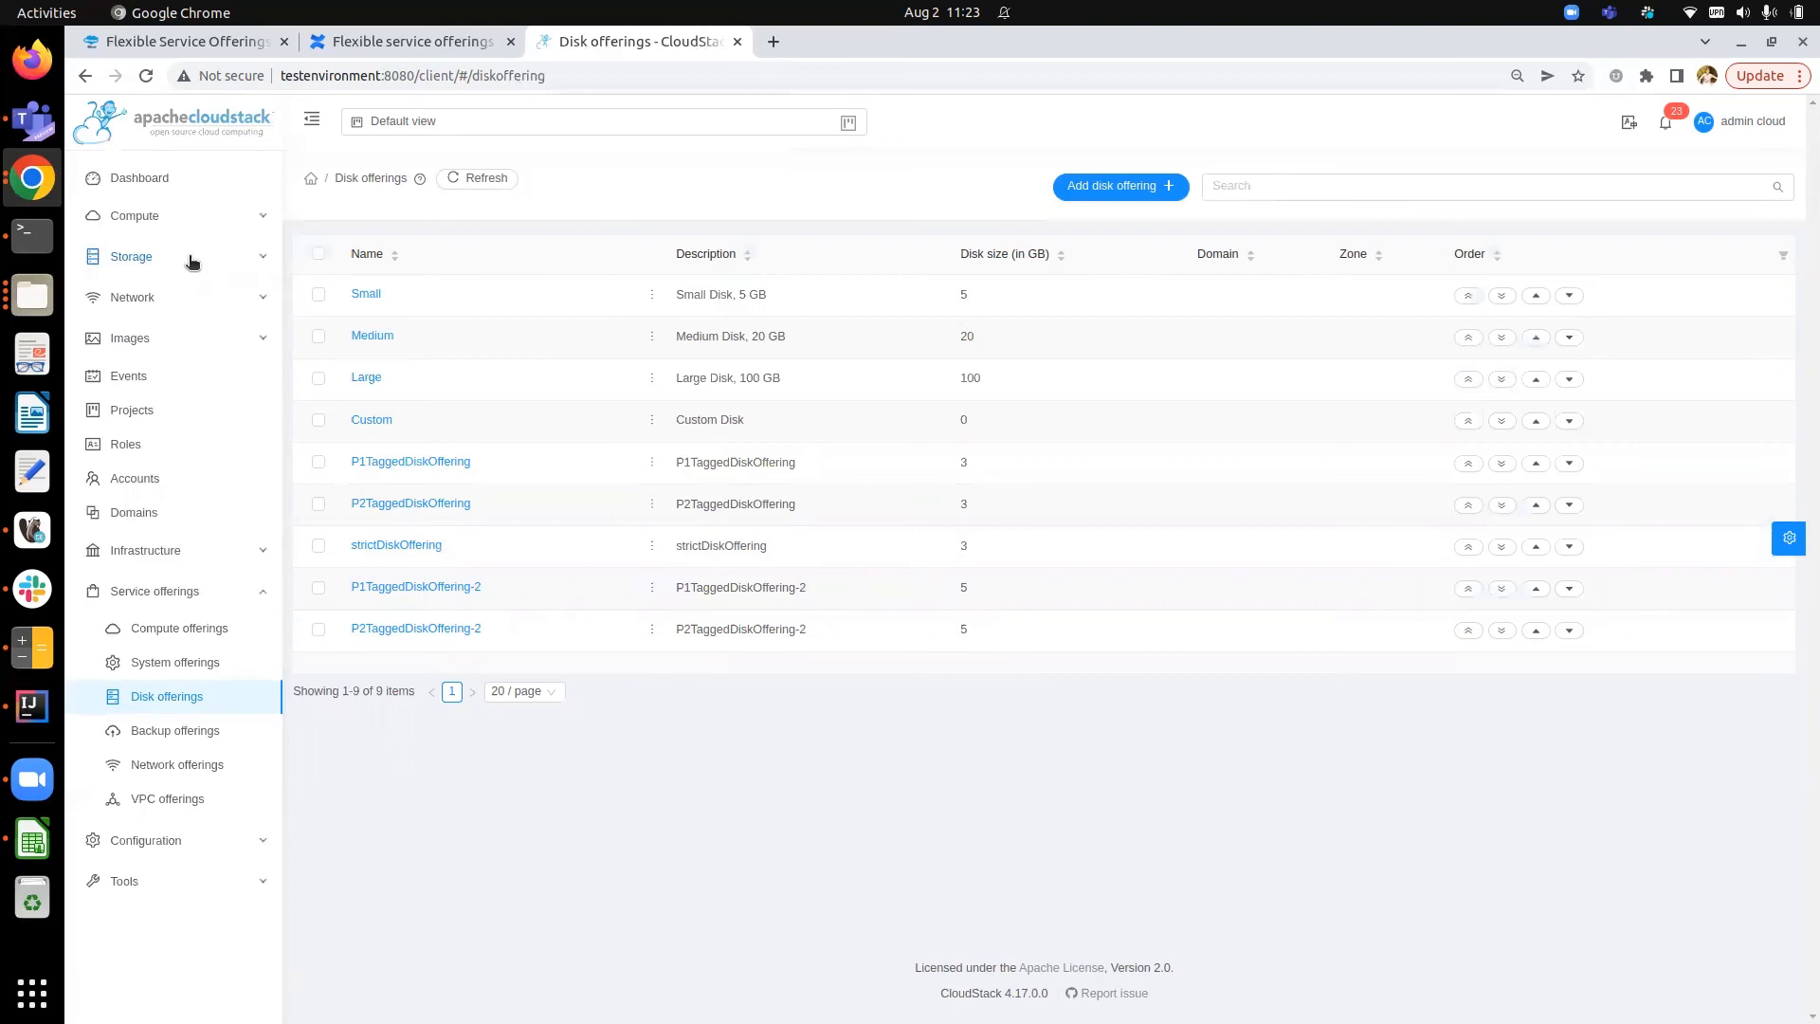
- Search global settings for "match" and examine the match.storage.pool.tags.with.disk.offering setting
{"action": "left_click", "coordinate": [211, 588]}
{"action": "left_click", "coordinate": [191, 632]}
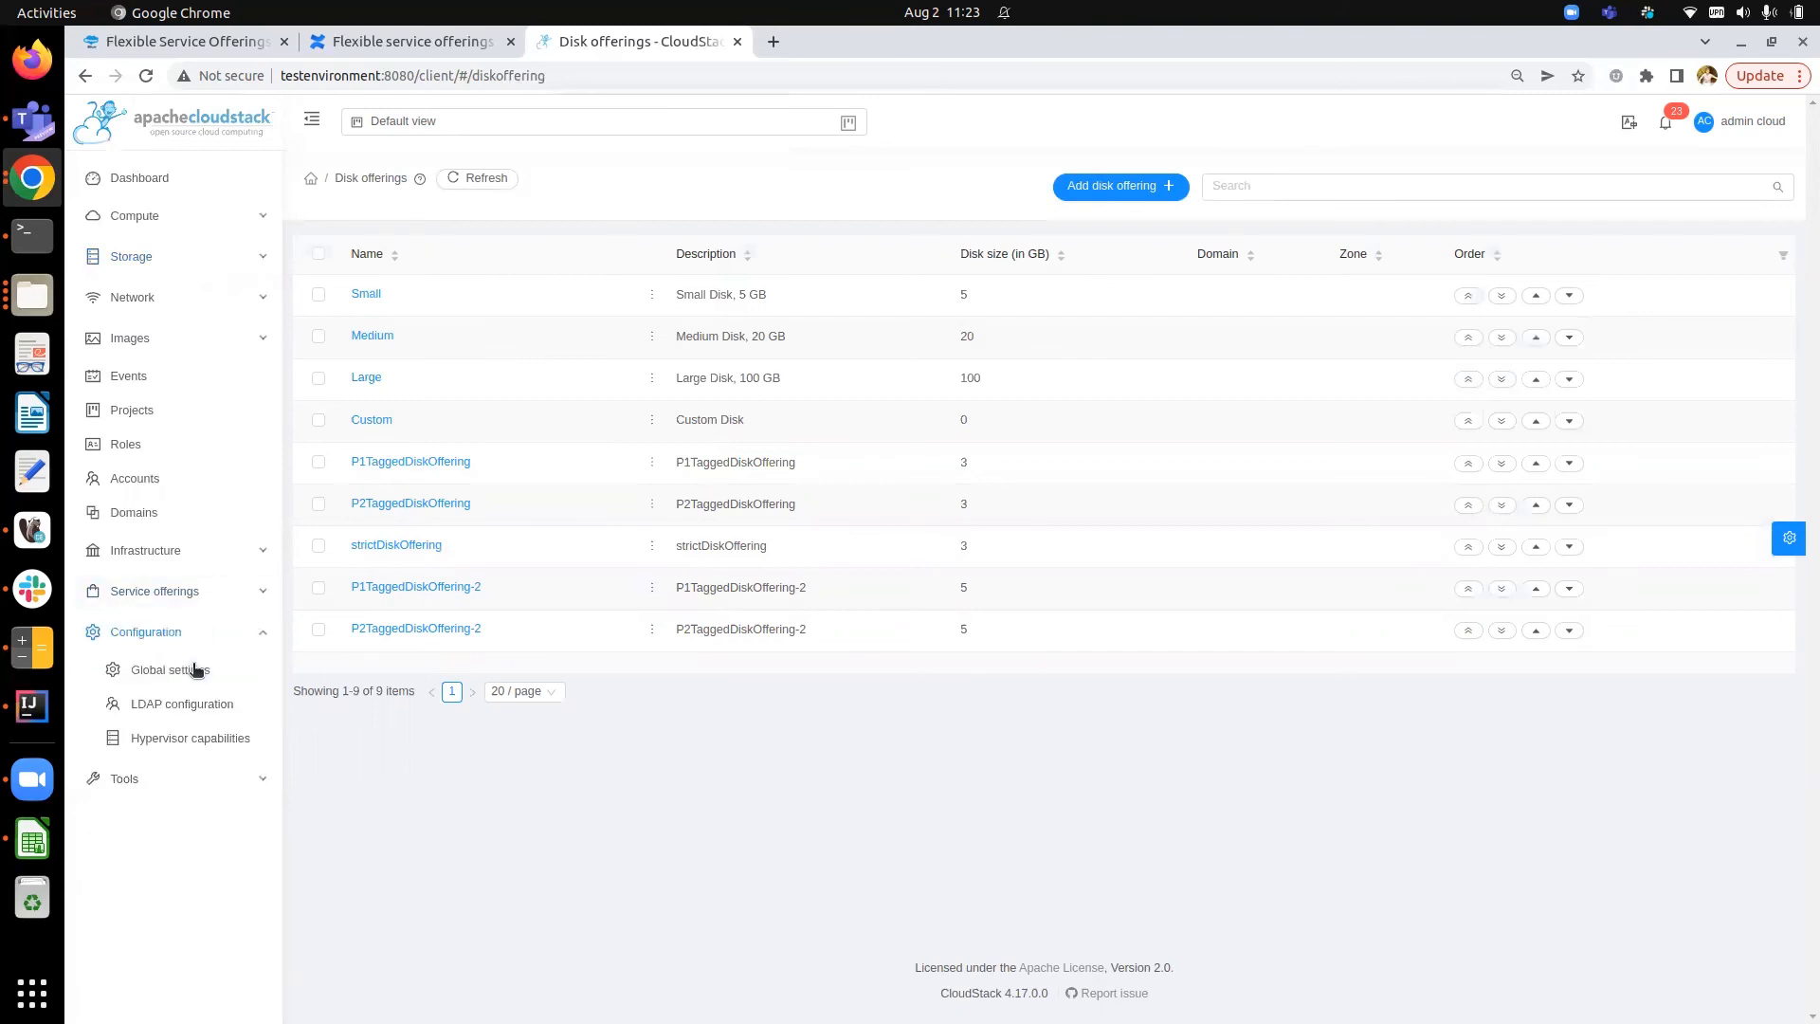
{"action": "left_click", "coordinate": [197, 670]}
{"action": "left_click", "coordinate": [1168, 176]}
{"action": "type", "text": "match"}
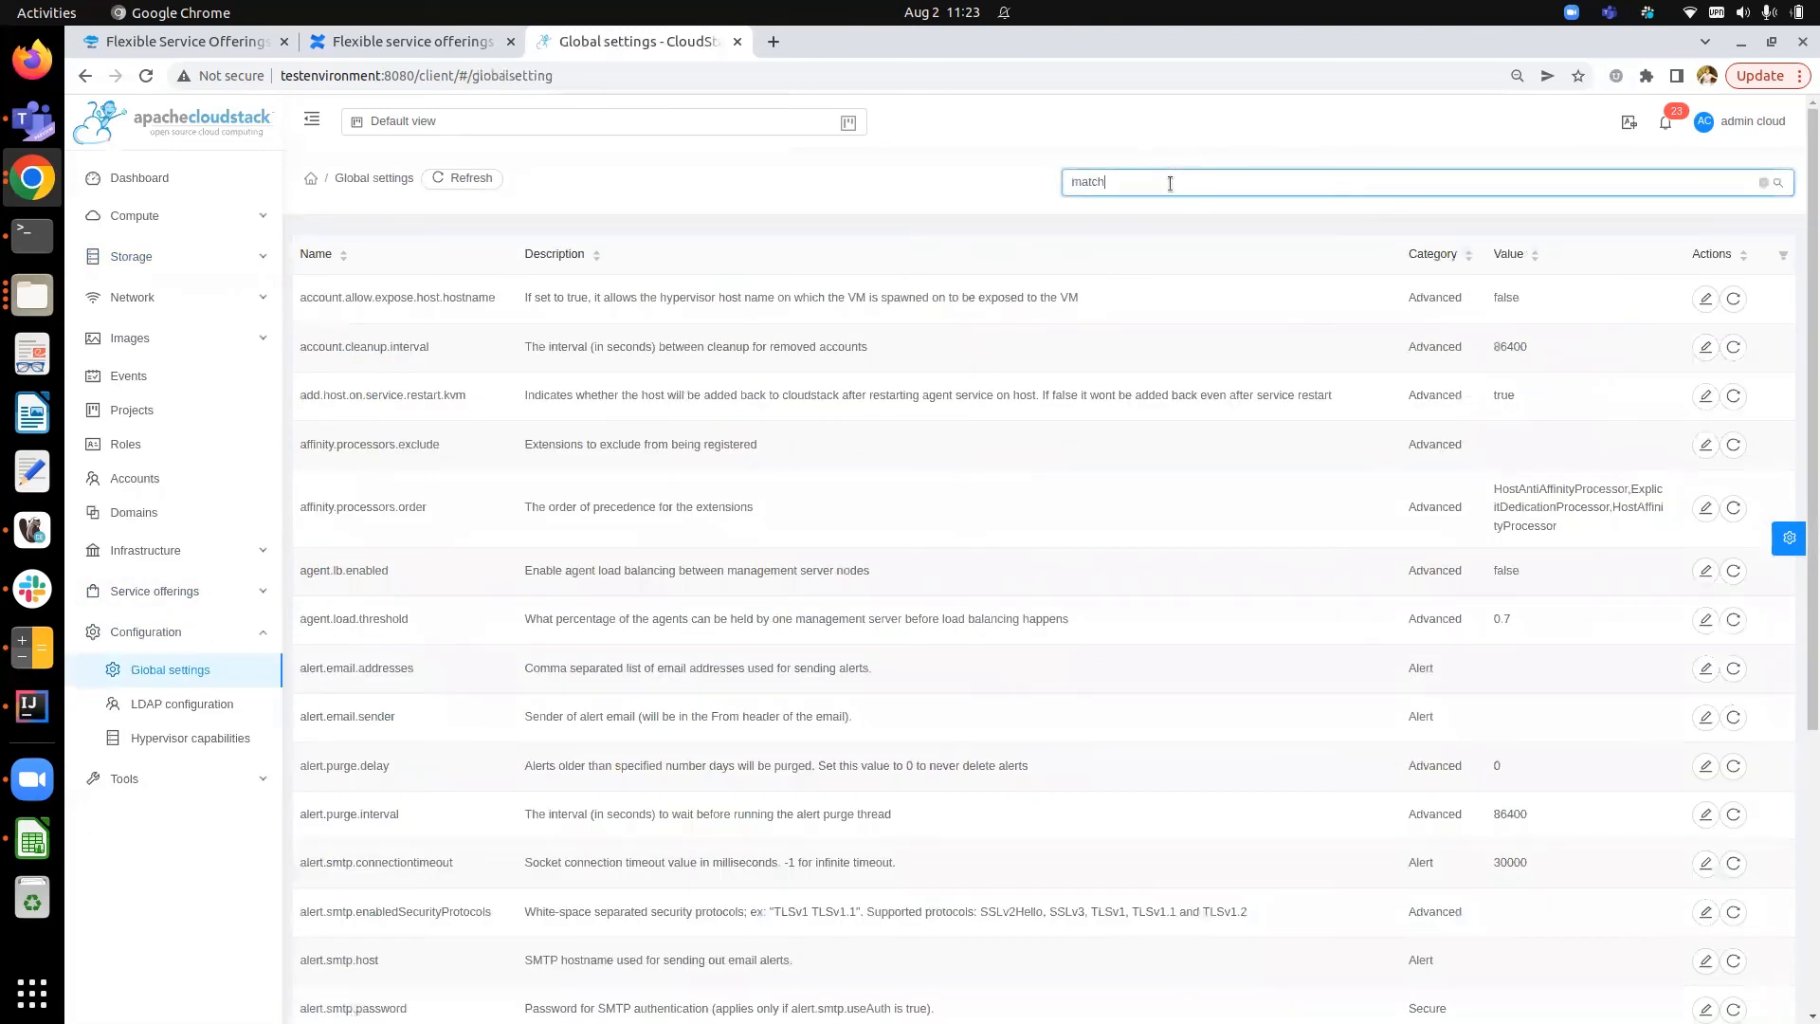
{"action": "key", "text": "Return"}
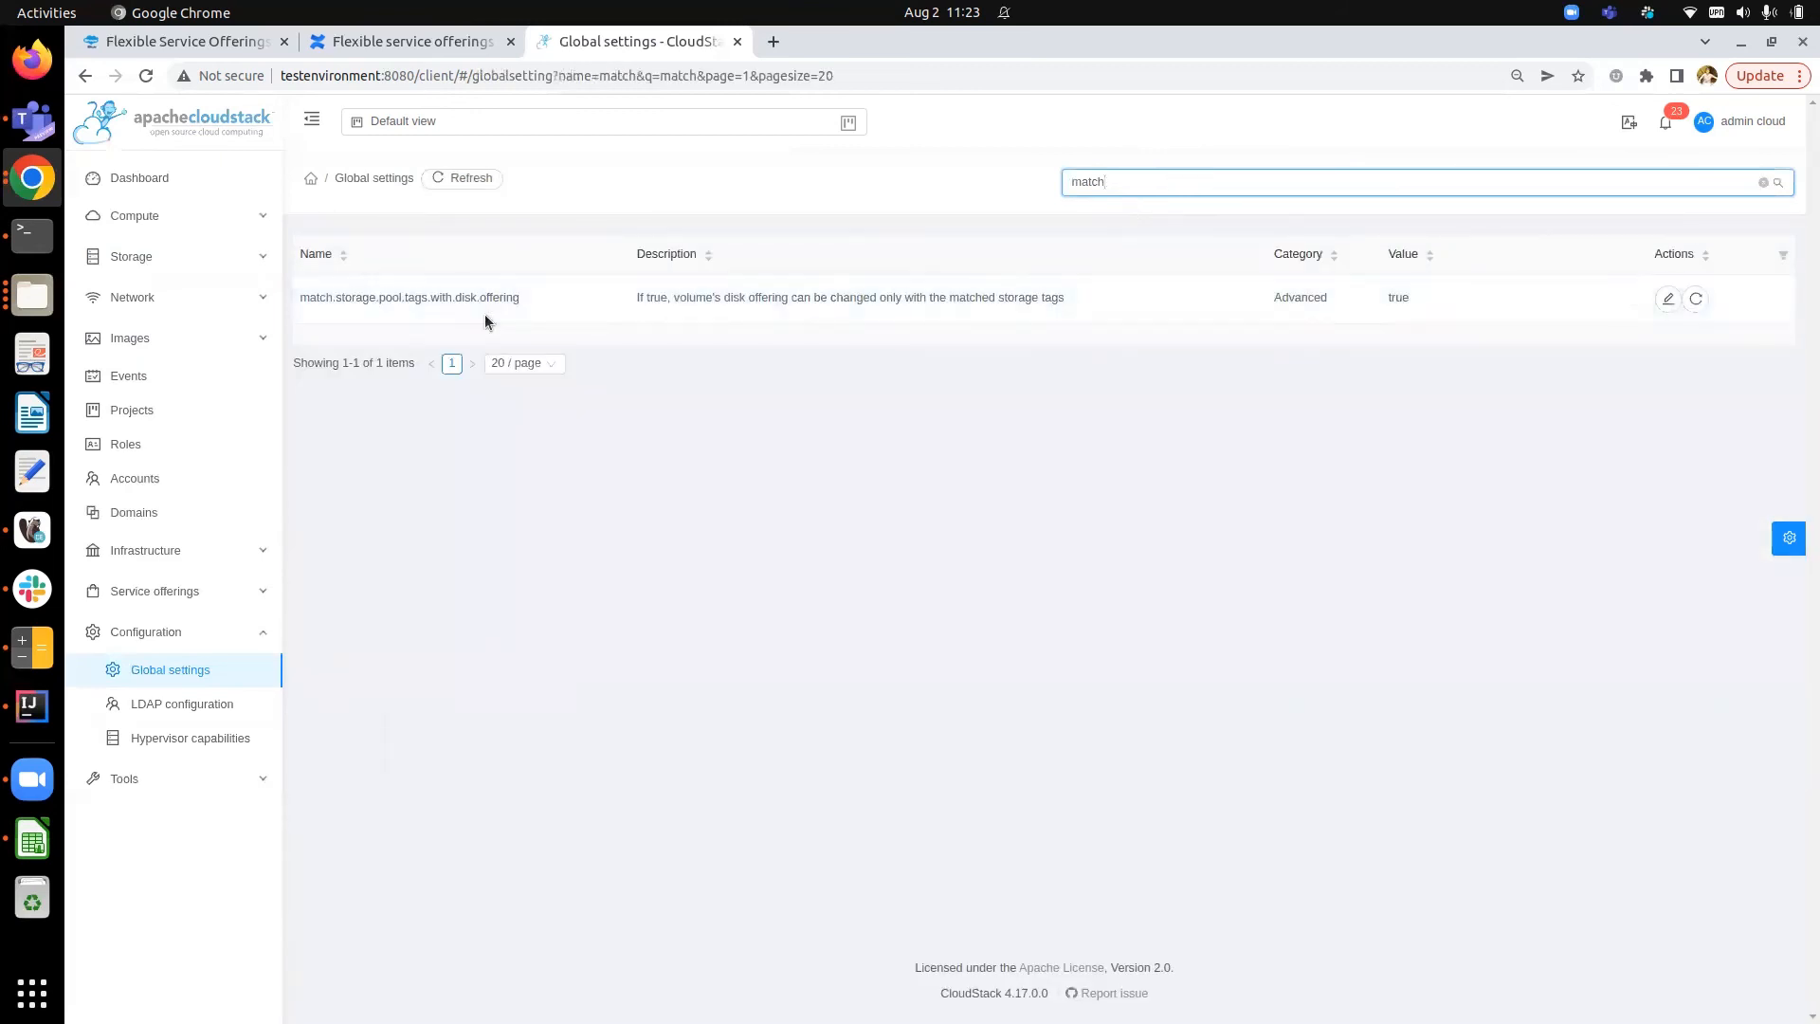
{"action": "left_click_drag", "start_coordinate": [297, 300], "coordinate": [537, 304]}
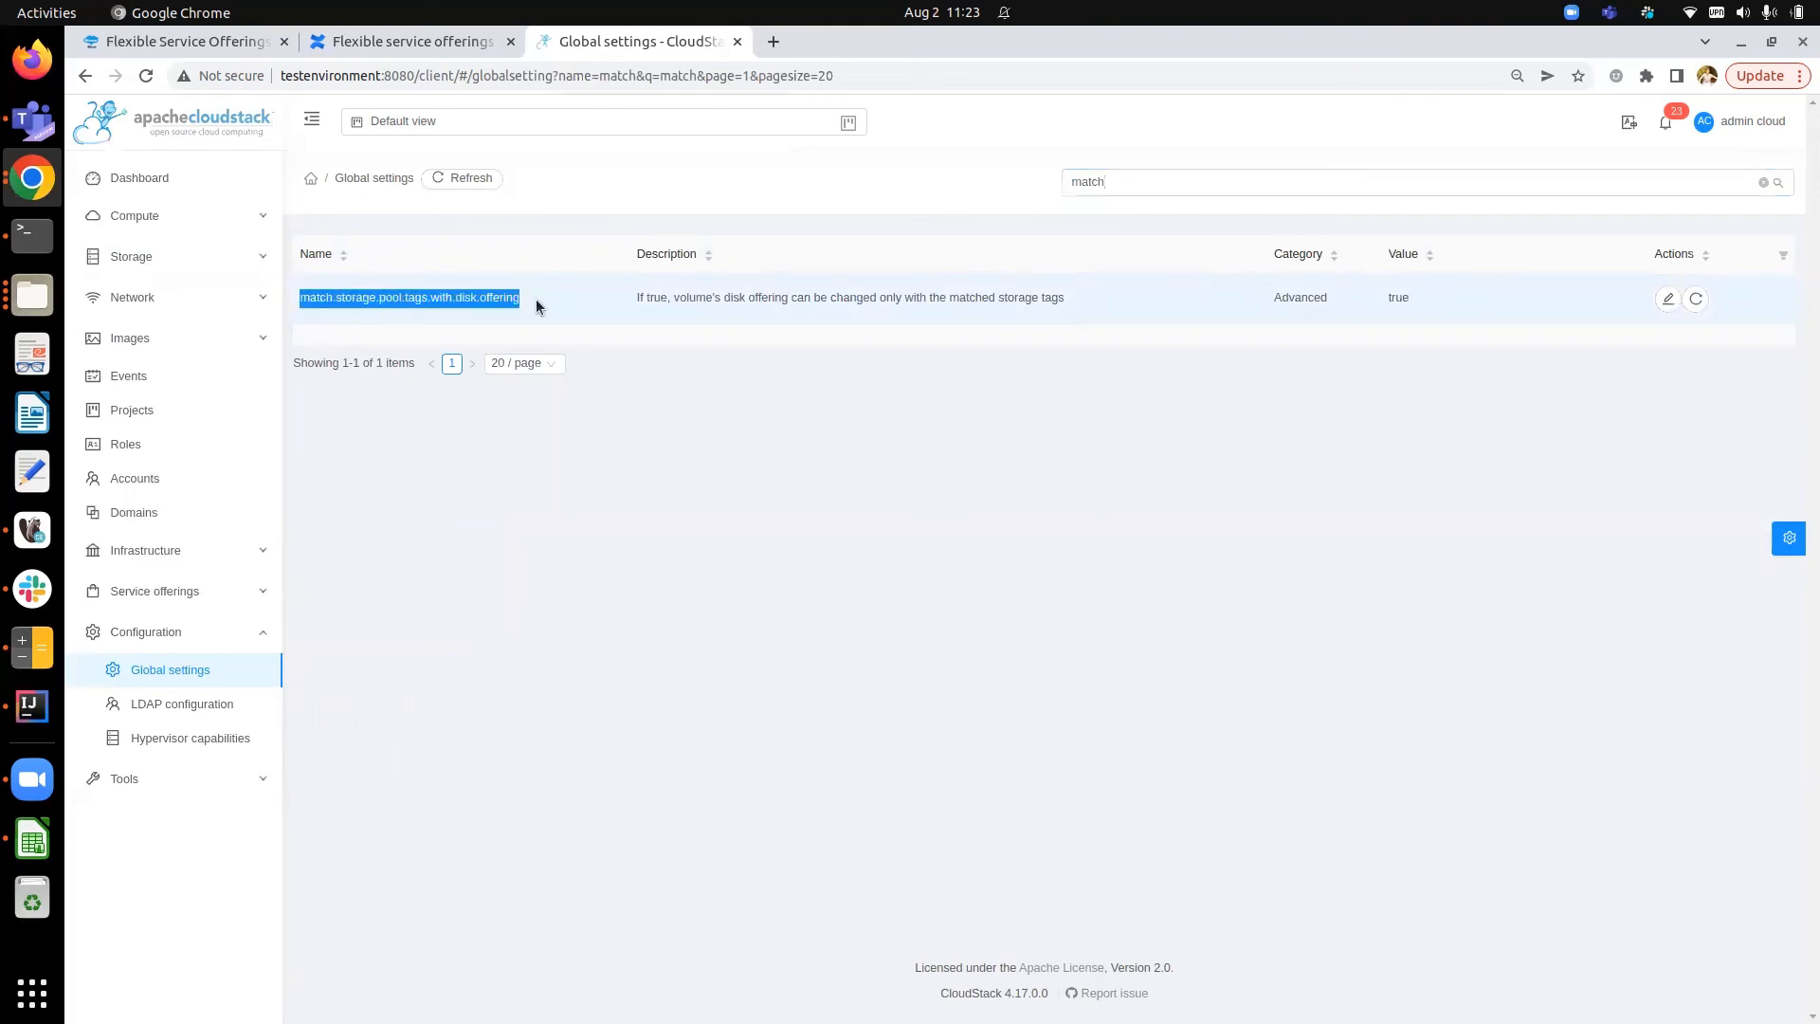
{"action": "left_click", "coordinate": [491, 302]}
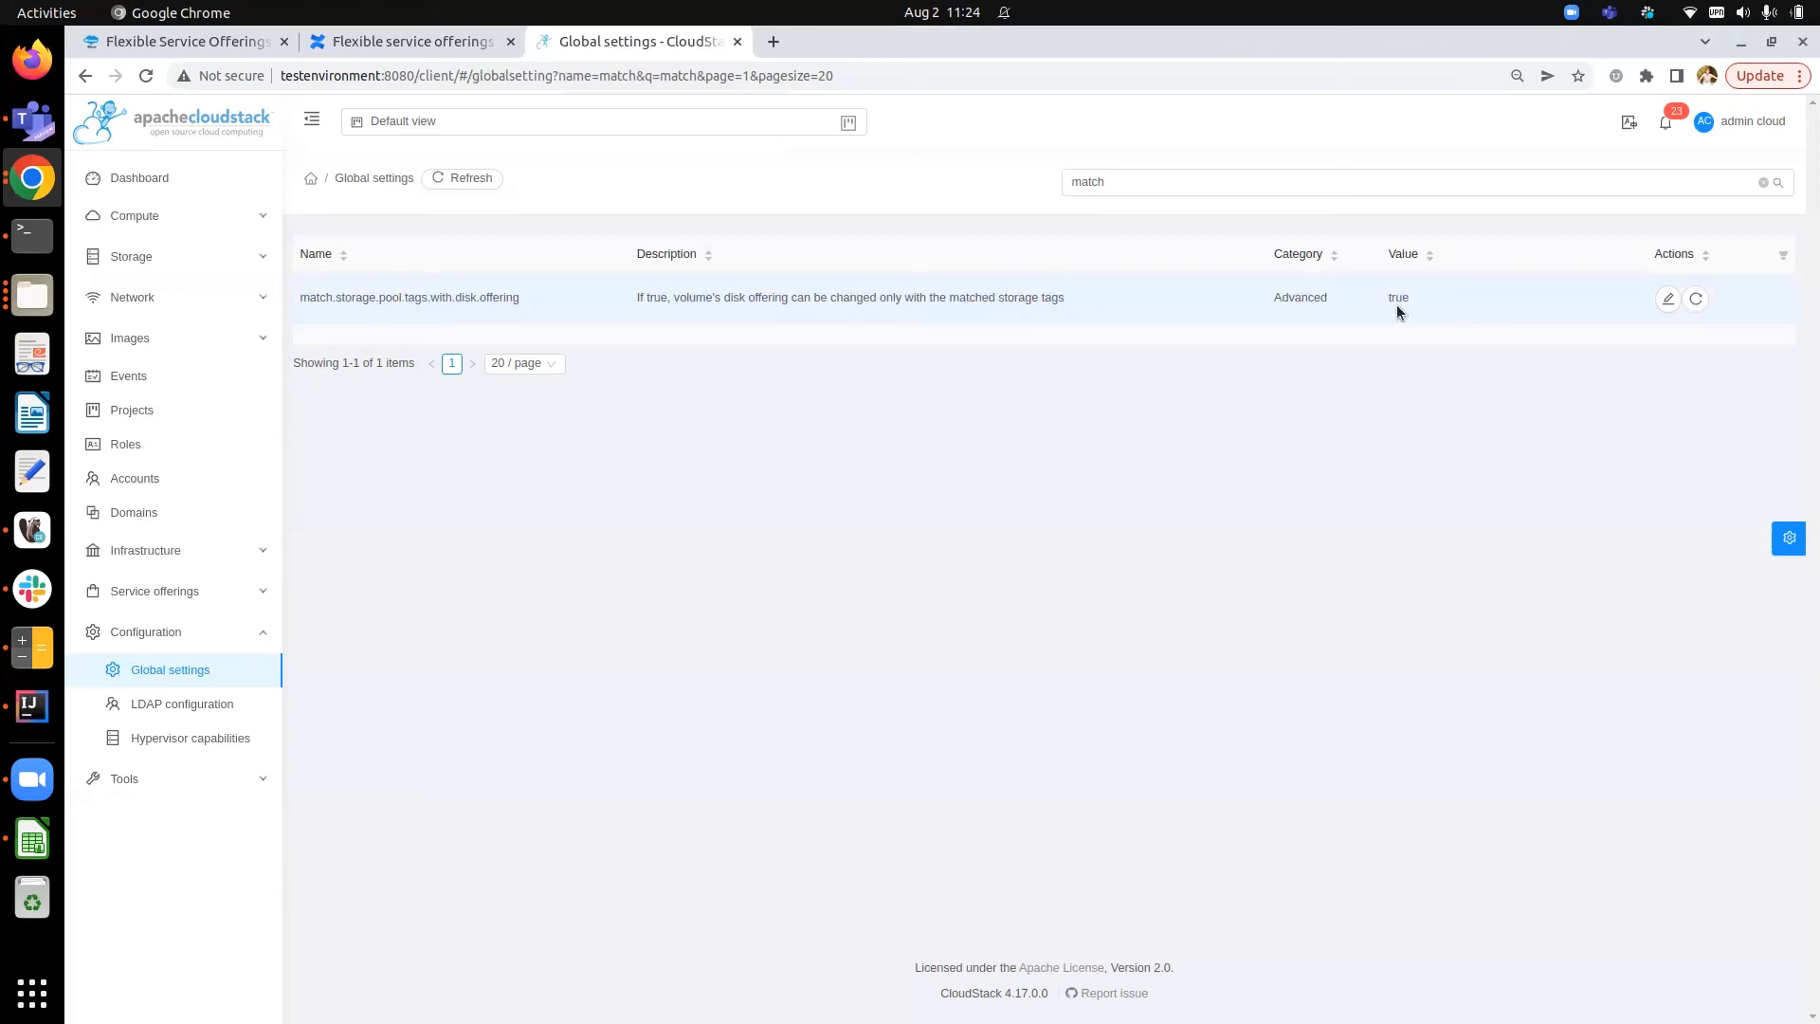
- Create a new volume named dataDisk3 using the P1TaggedDiskOffering disk offering
{"action": "left_click", "coordinate": [209, 272]}
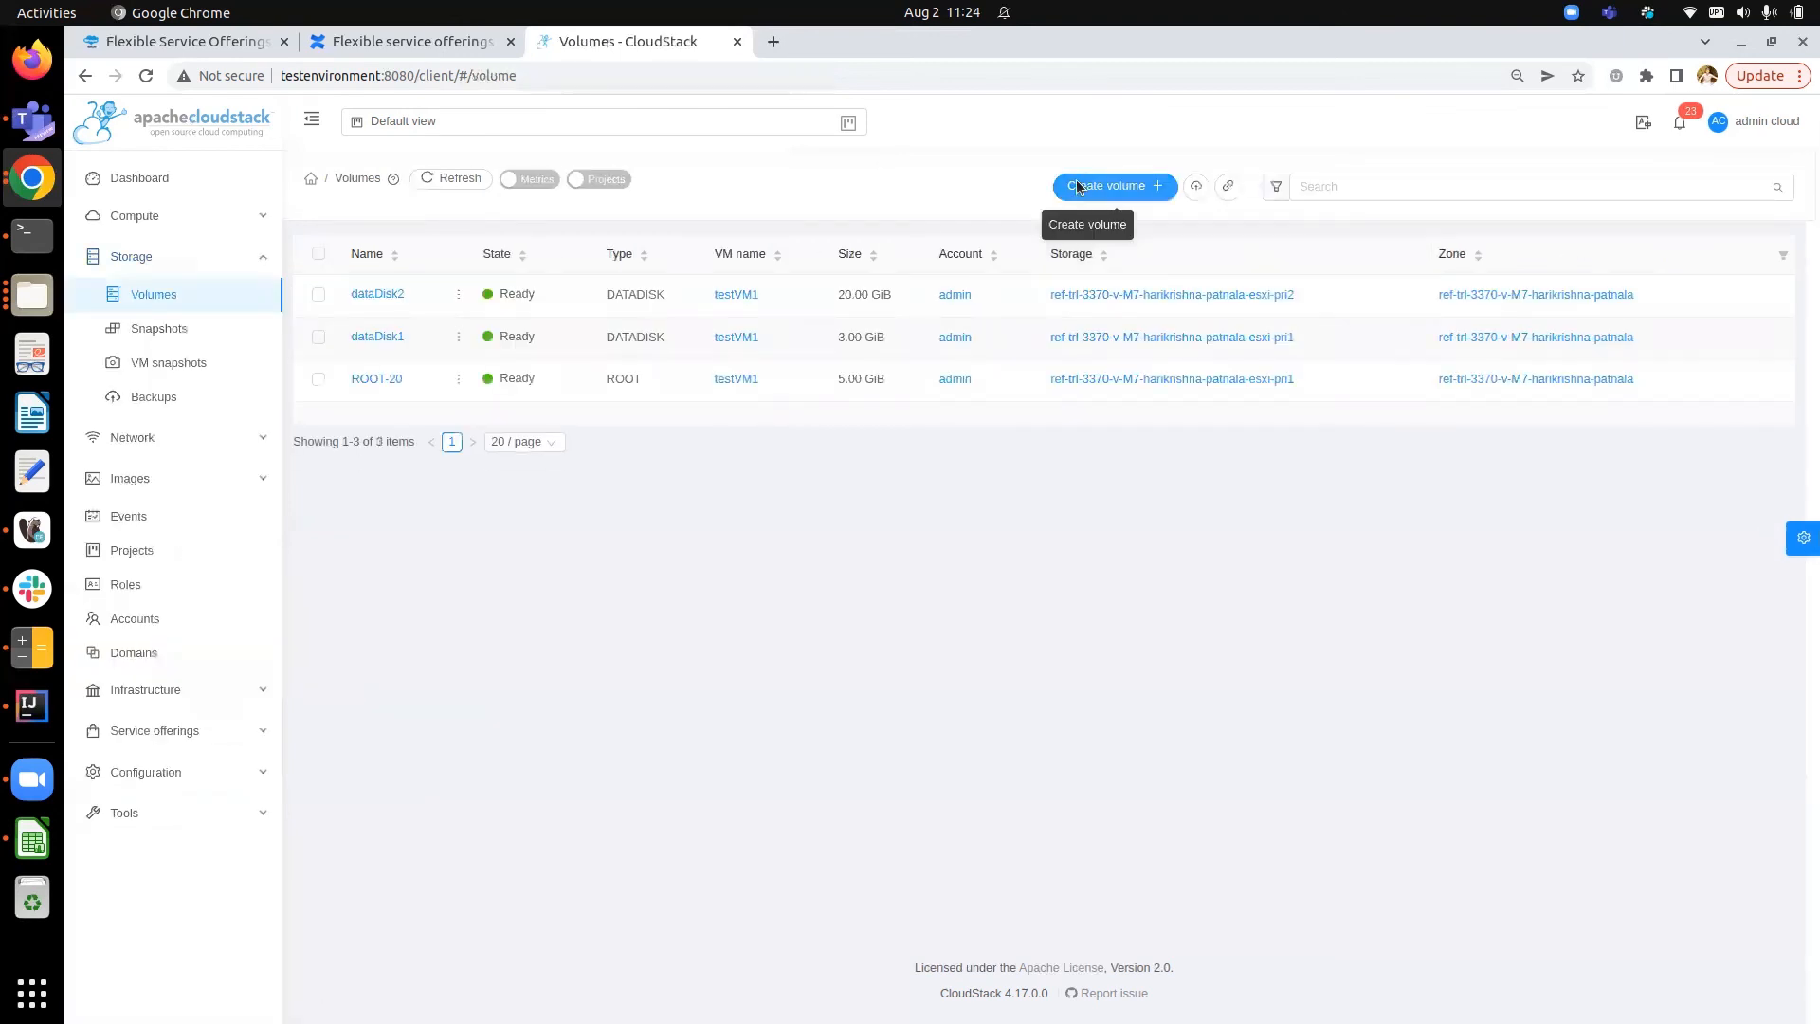
{"action": "left_click", "coordinate": [1081, 191]}
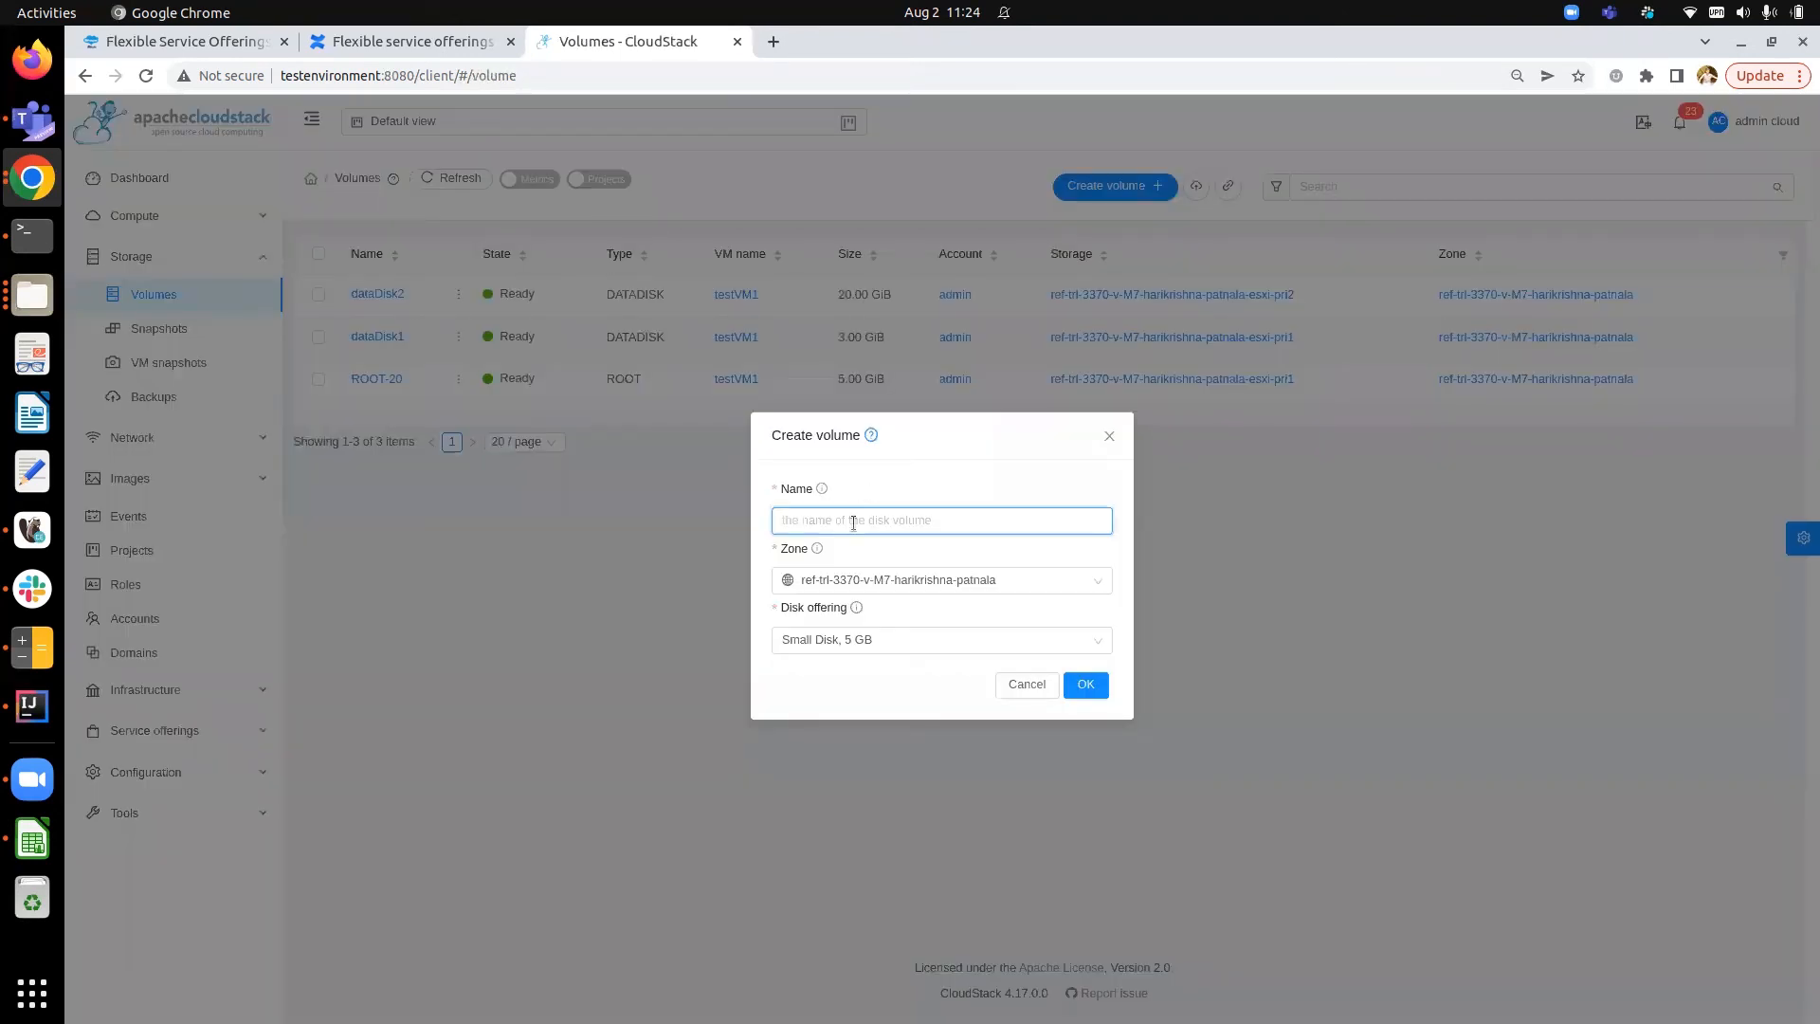
{"action": "type", "text": "datad"}
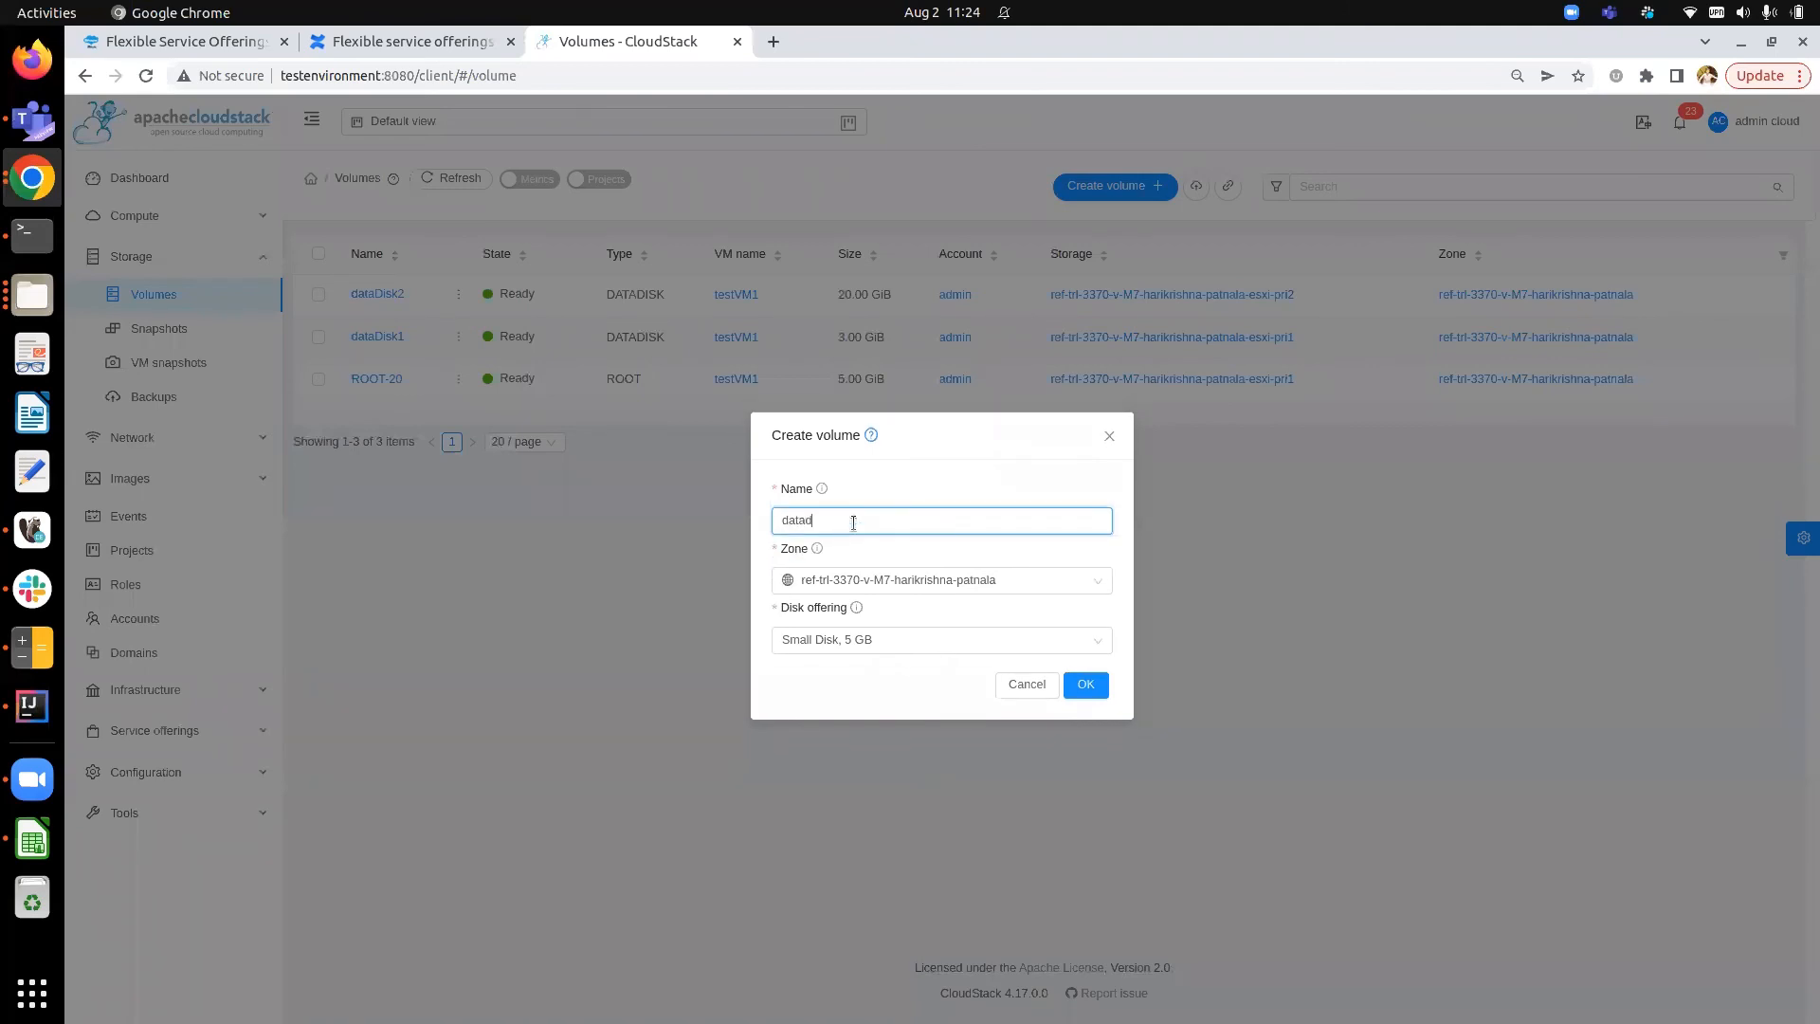
{"action": "key", "text": "BackSpace"}
{"action": "type", "text": "Disk3"}
{"action": "left_click", "coordinate": [897, 637]}
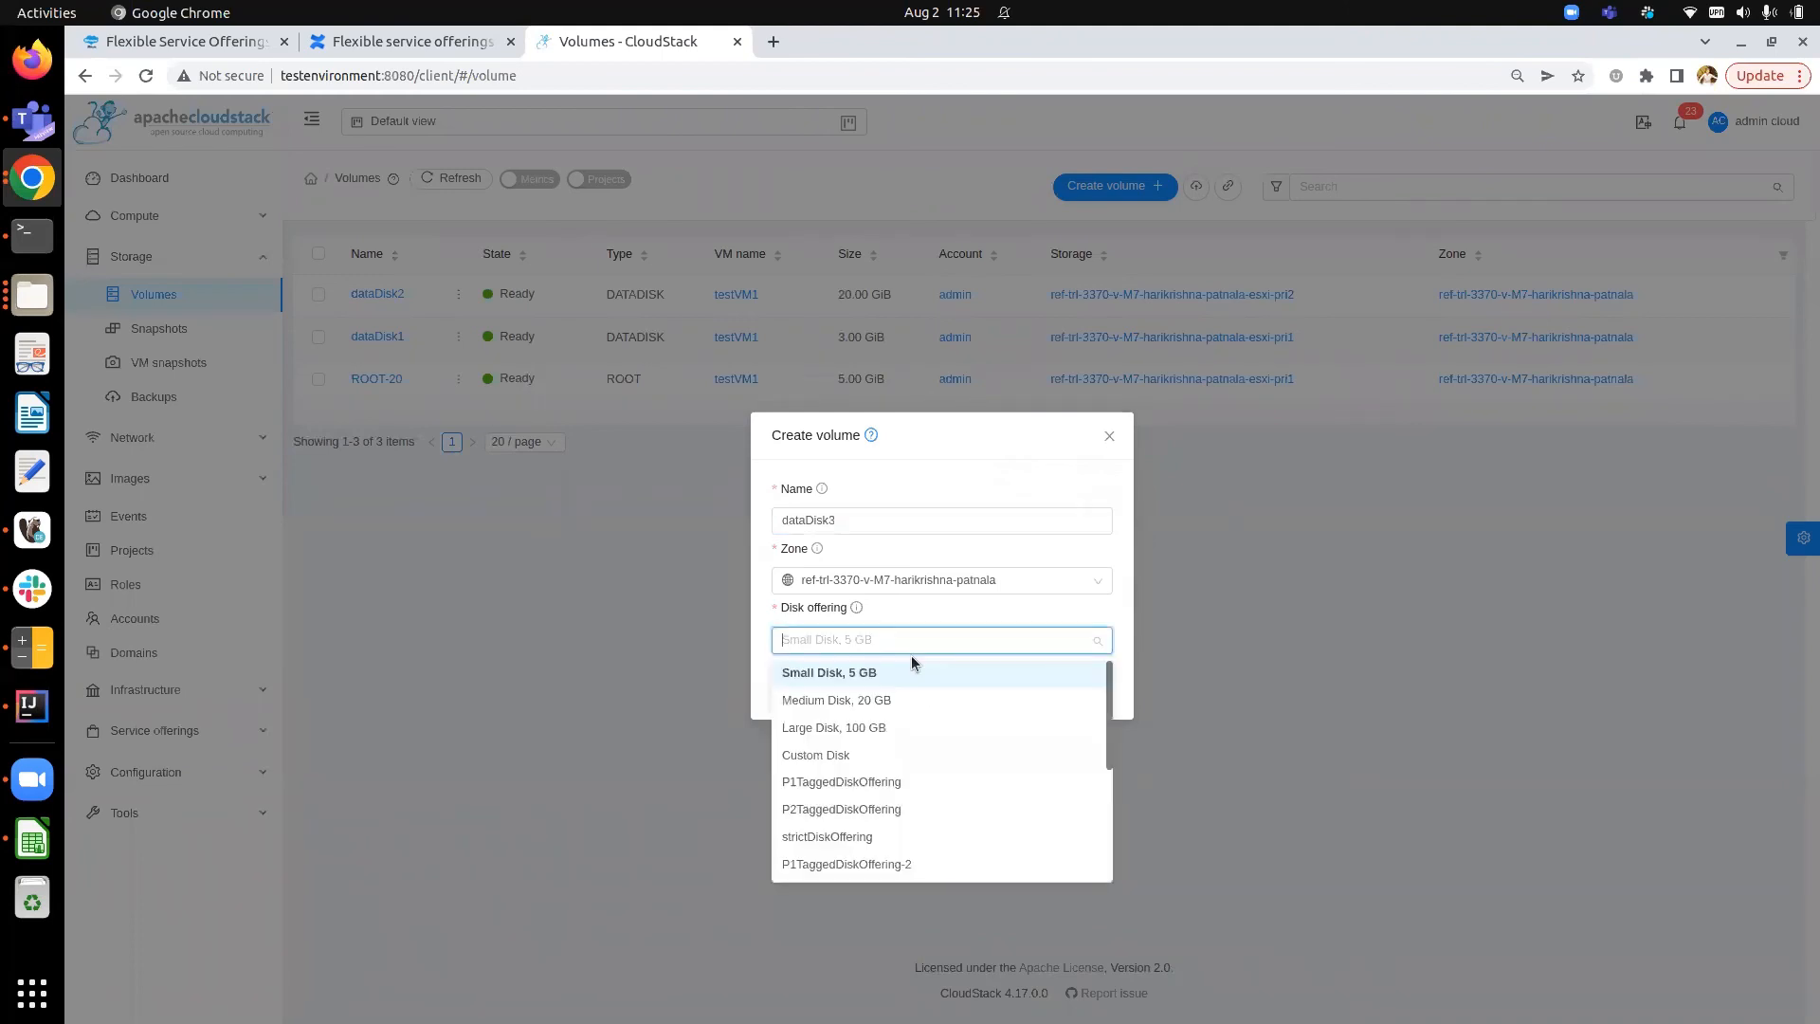
{"action": "left_click", "coordinate": [847, 784]}
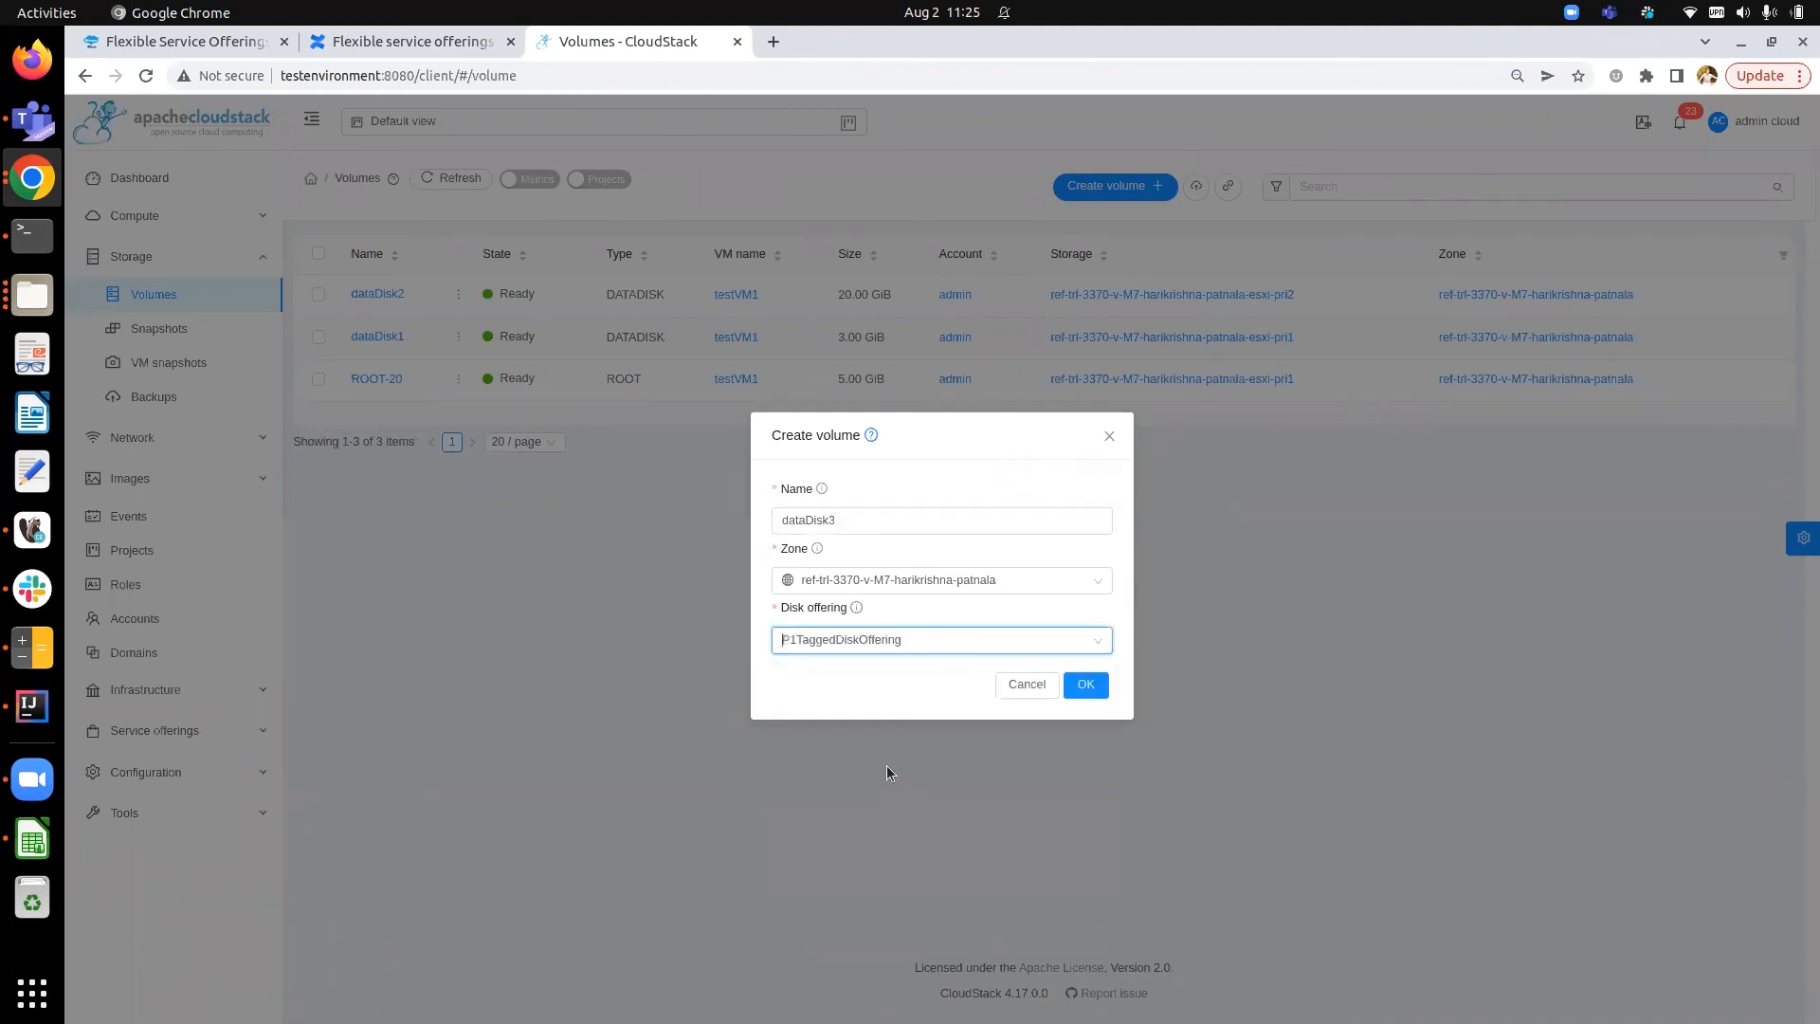
{"action": "left_click", "coordinate": [1085, 685]}
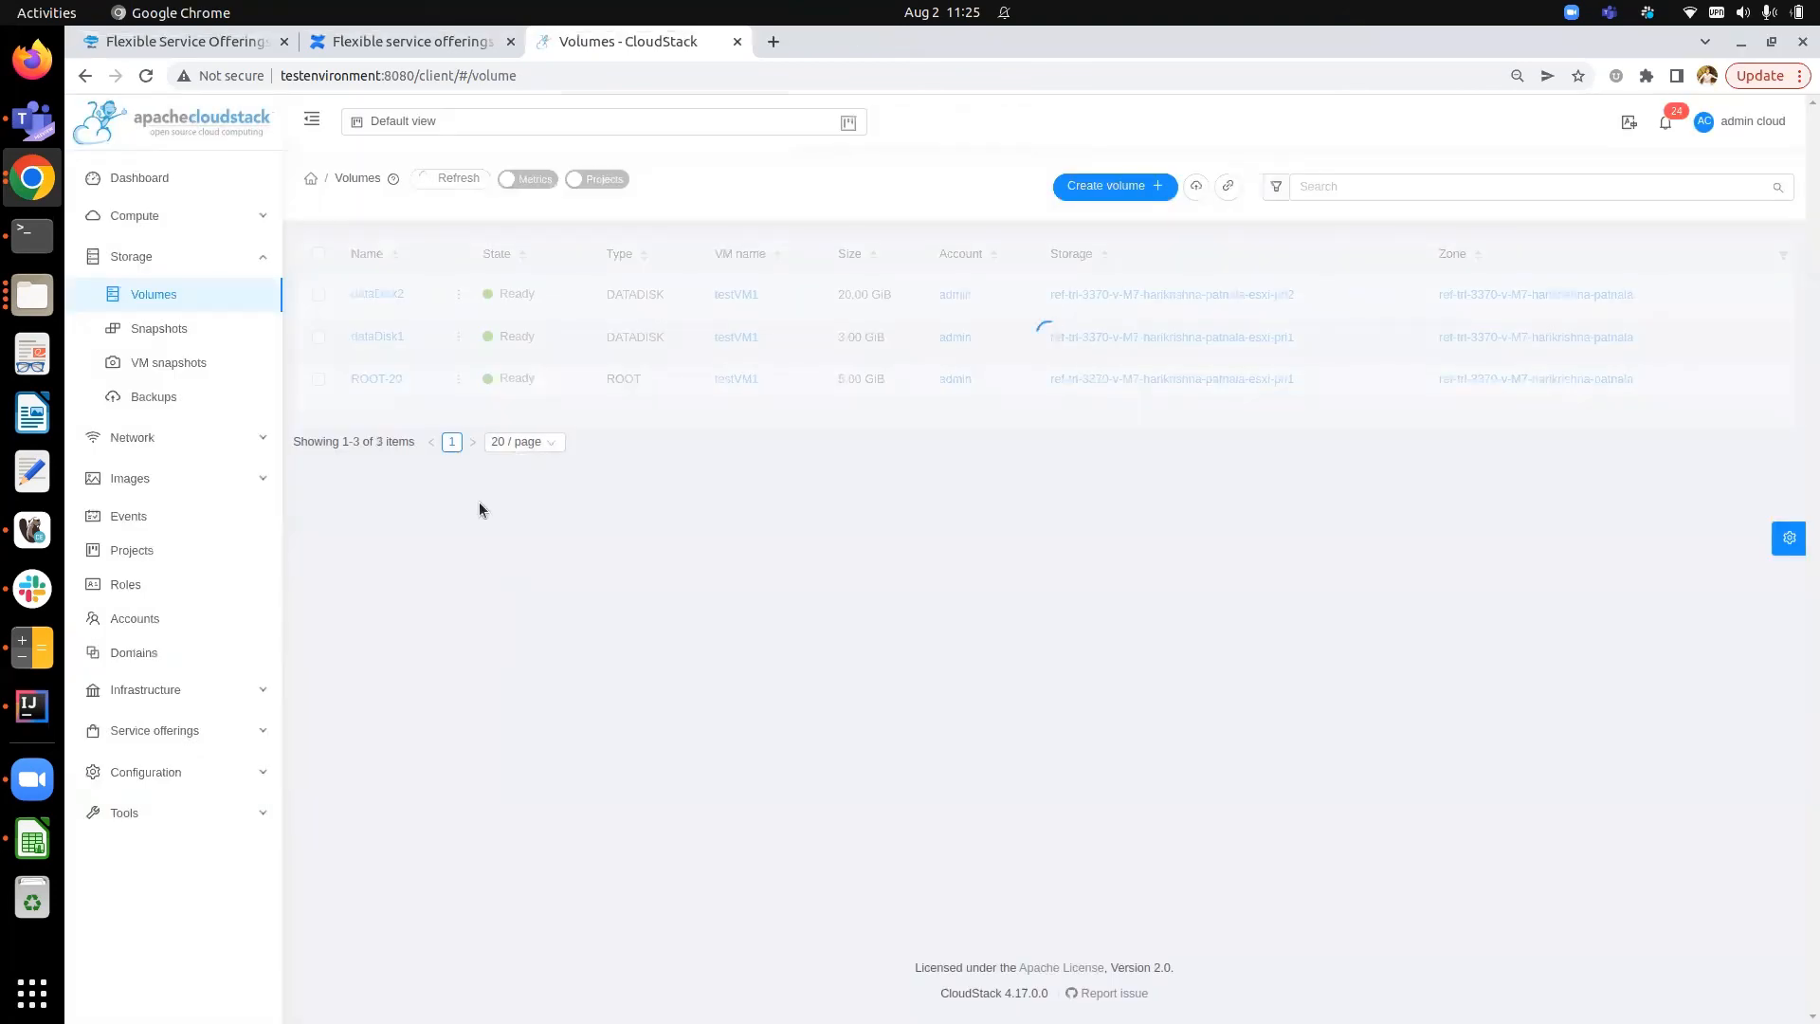
- Attach dataDisk3 to the virtual machine testVM1
{"action": "mouse_move", "coordinate": [459, 294]}
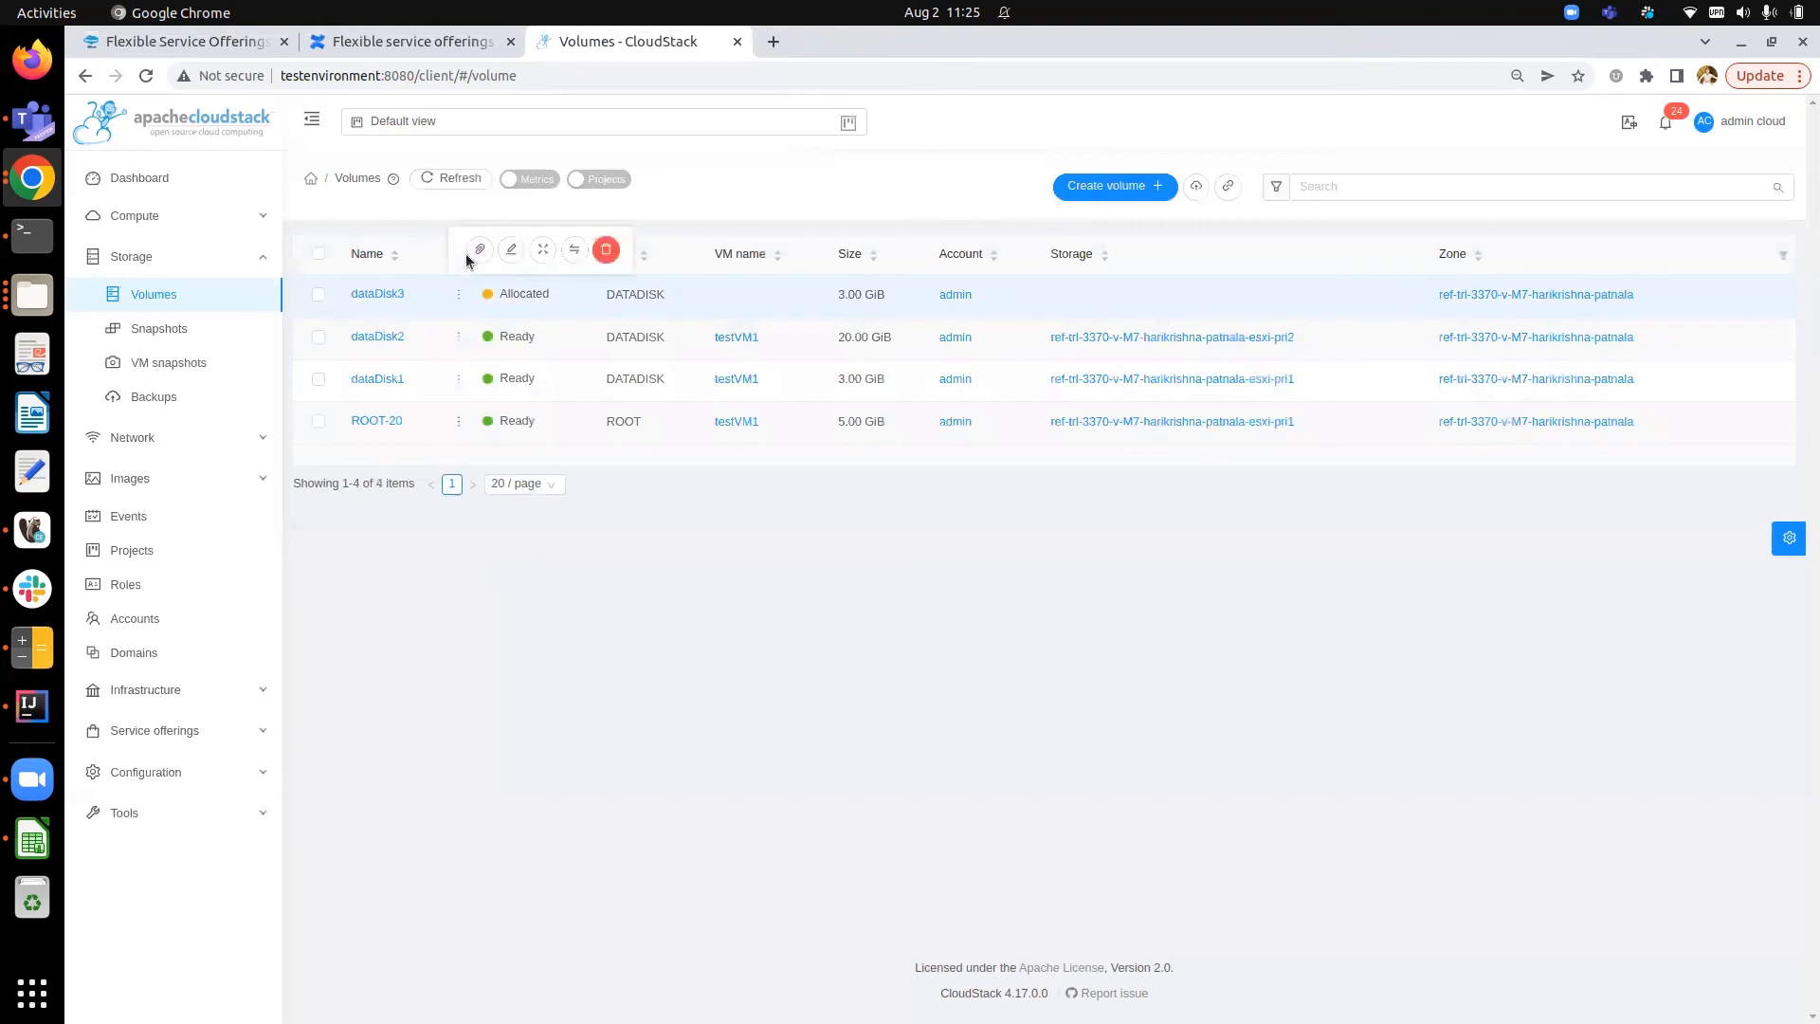
{"action": "left_click", "coordinate": [479, 250]}
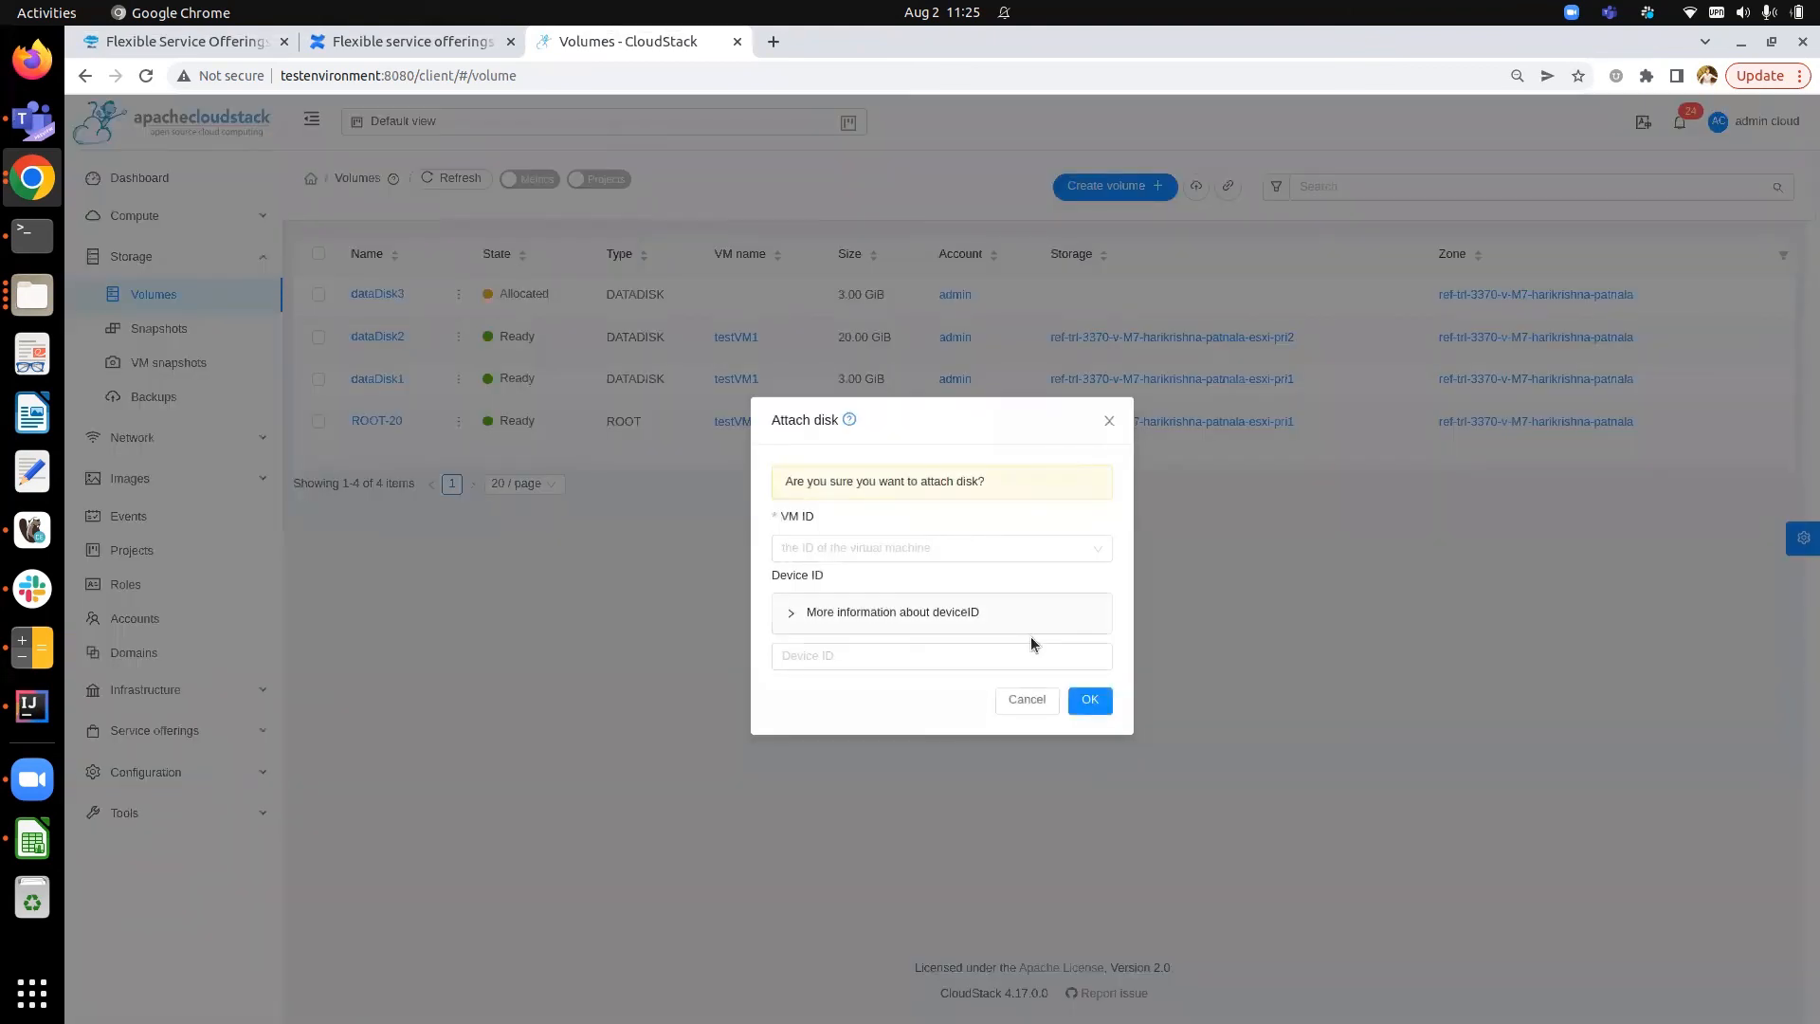
{"action": "left_click", "coordinate": [1020, 582]}
{"action": "left_click", "coordinate": [1090, 700]}
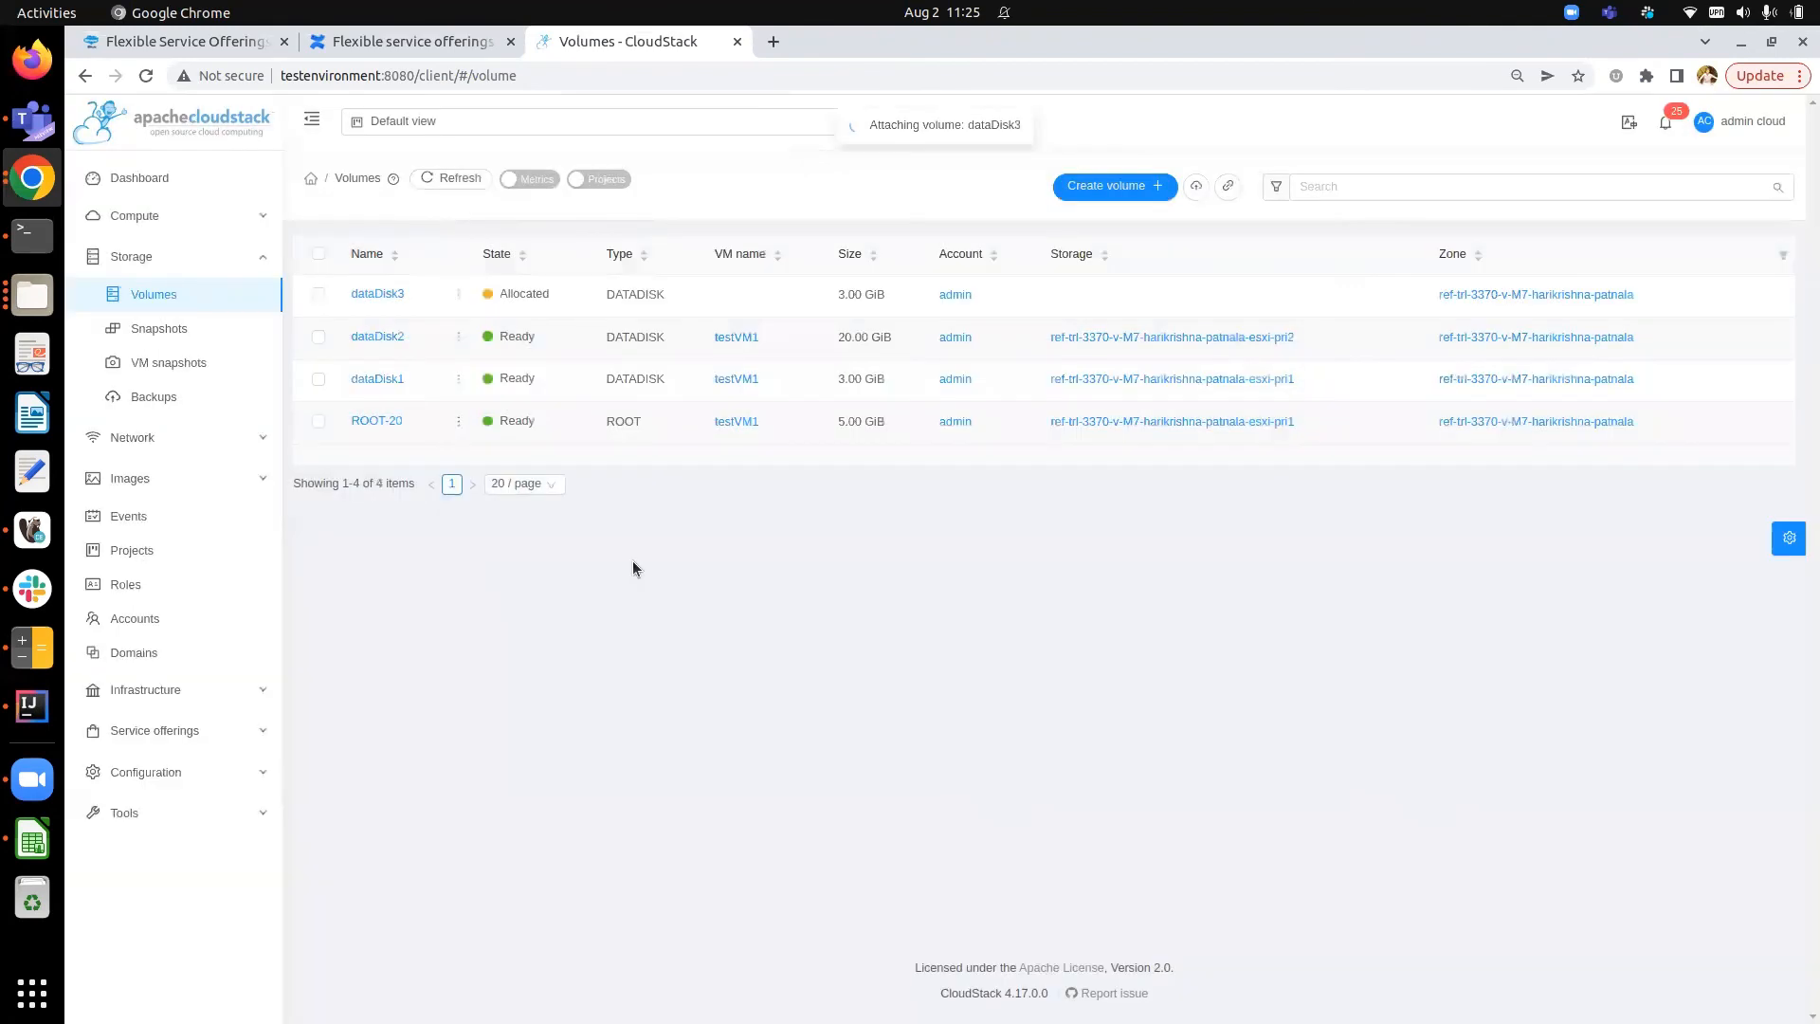
- Open dataDisk3 and review which disk offerings are offered for changing it, then cancel the dialog
{"action": "left_click", "coordinate": [384, 294]}
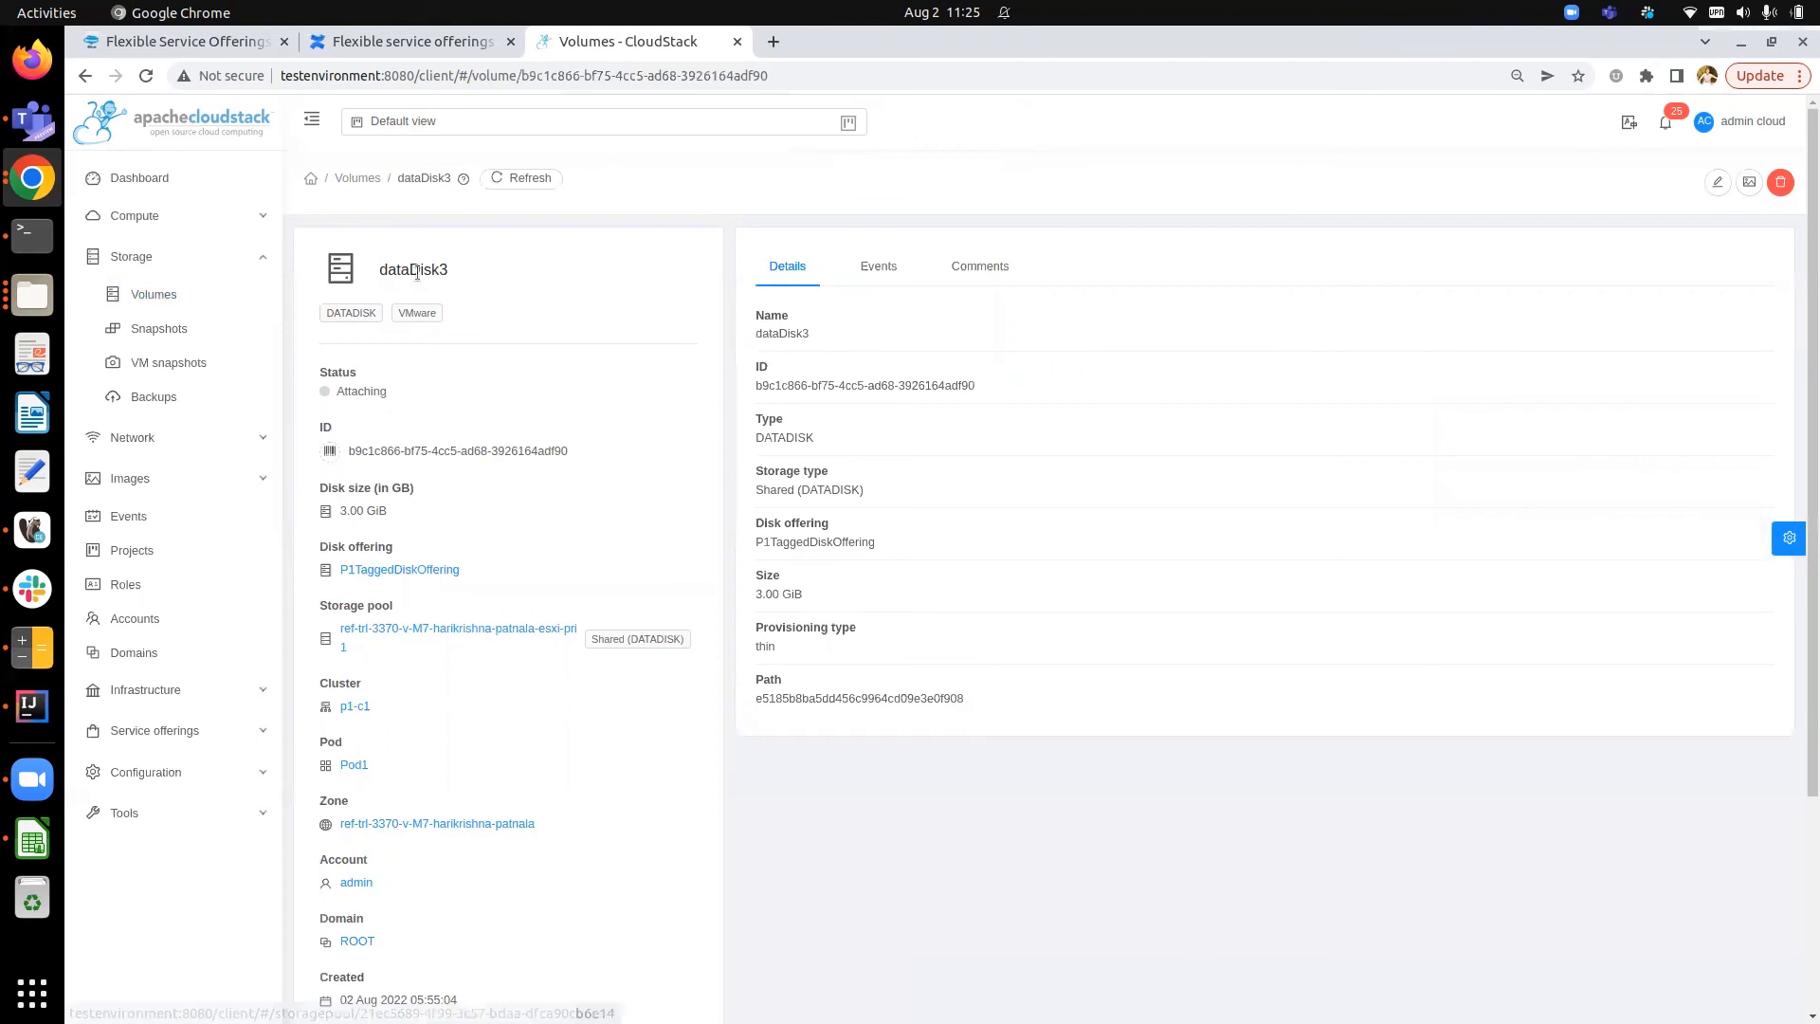
{"action": "left_click", "coordinate": [518, 180]}
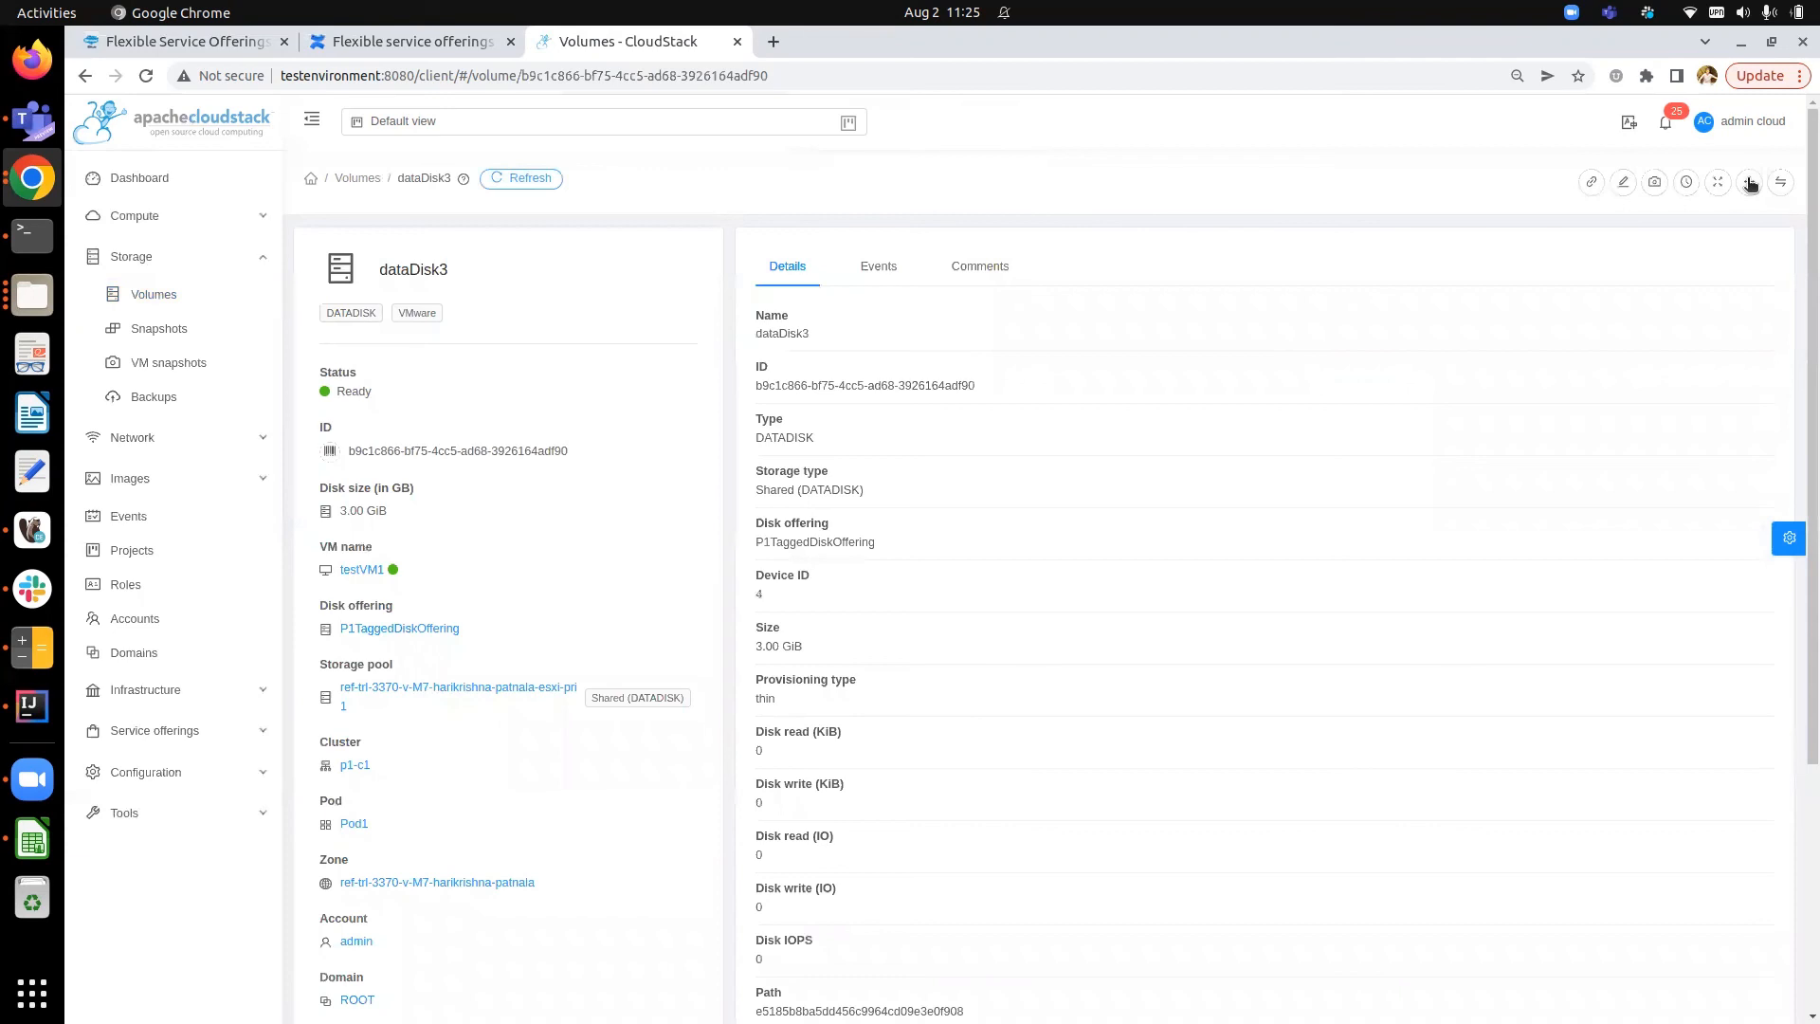
{"action": "left_click", "coordinate": [1781, 188]}
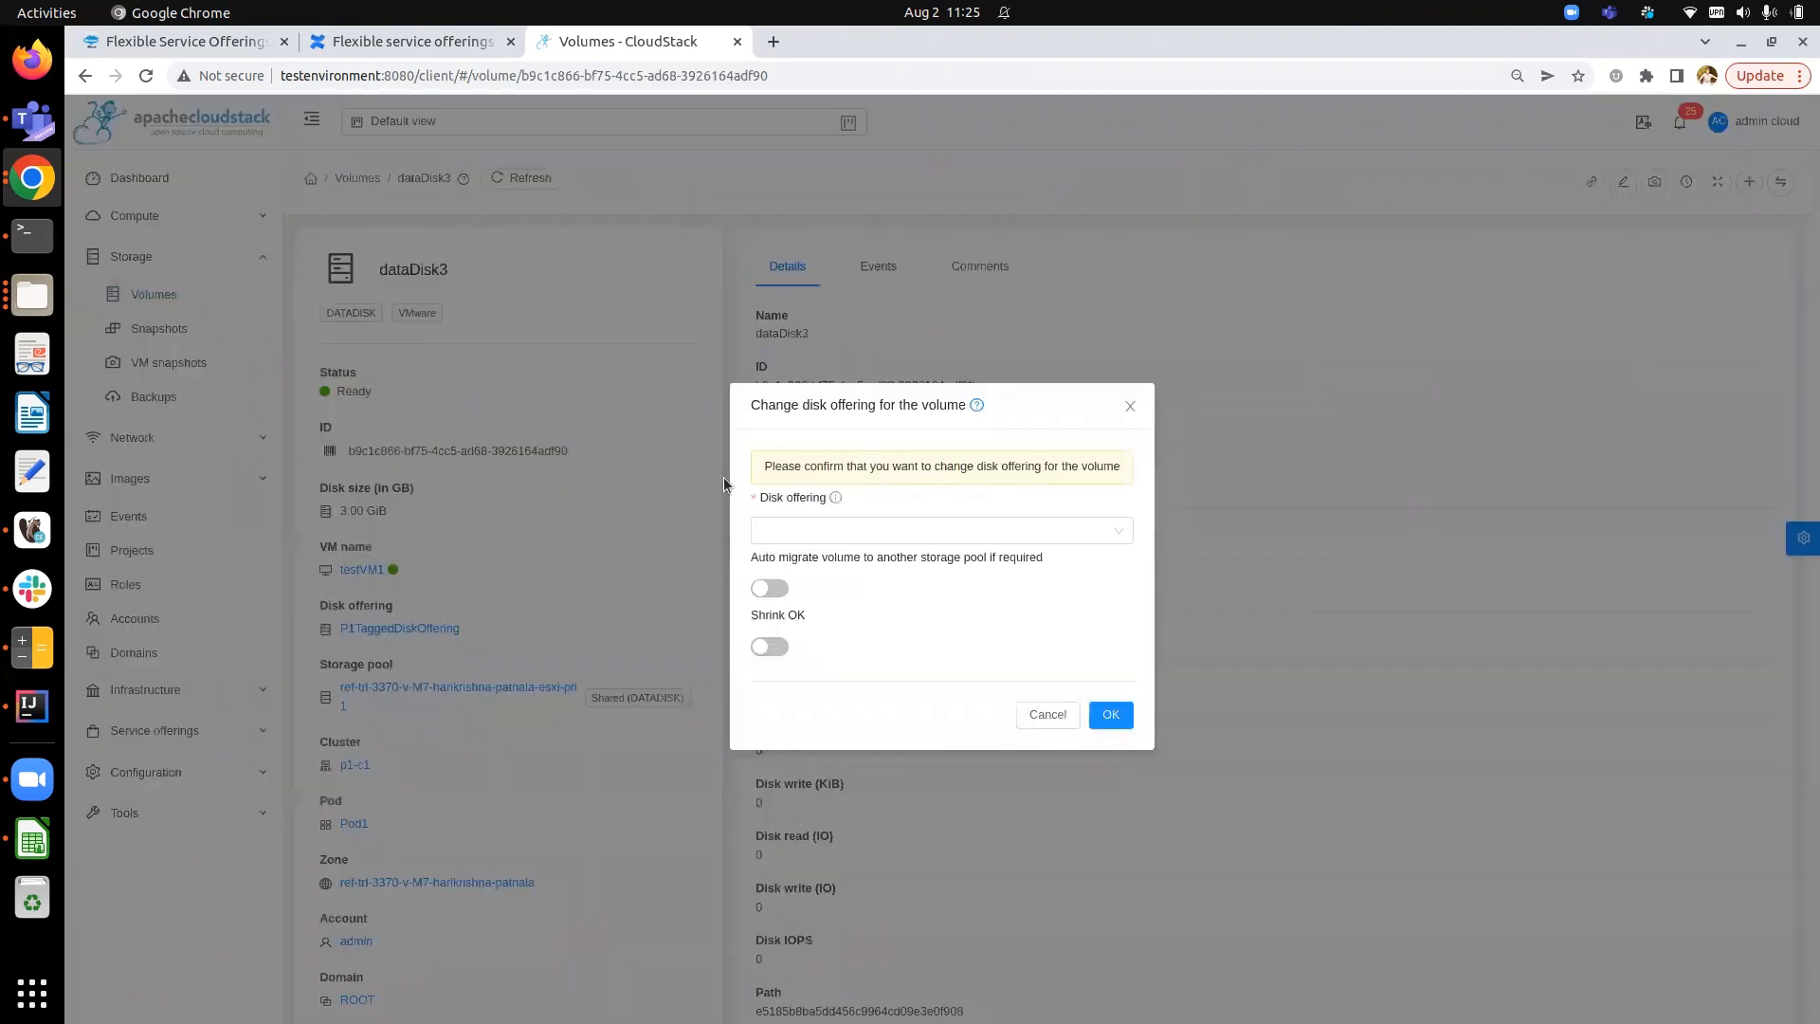
{"action": "left_click", "coordinate": [859, 530]}
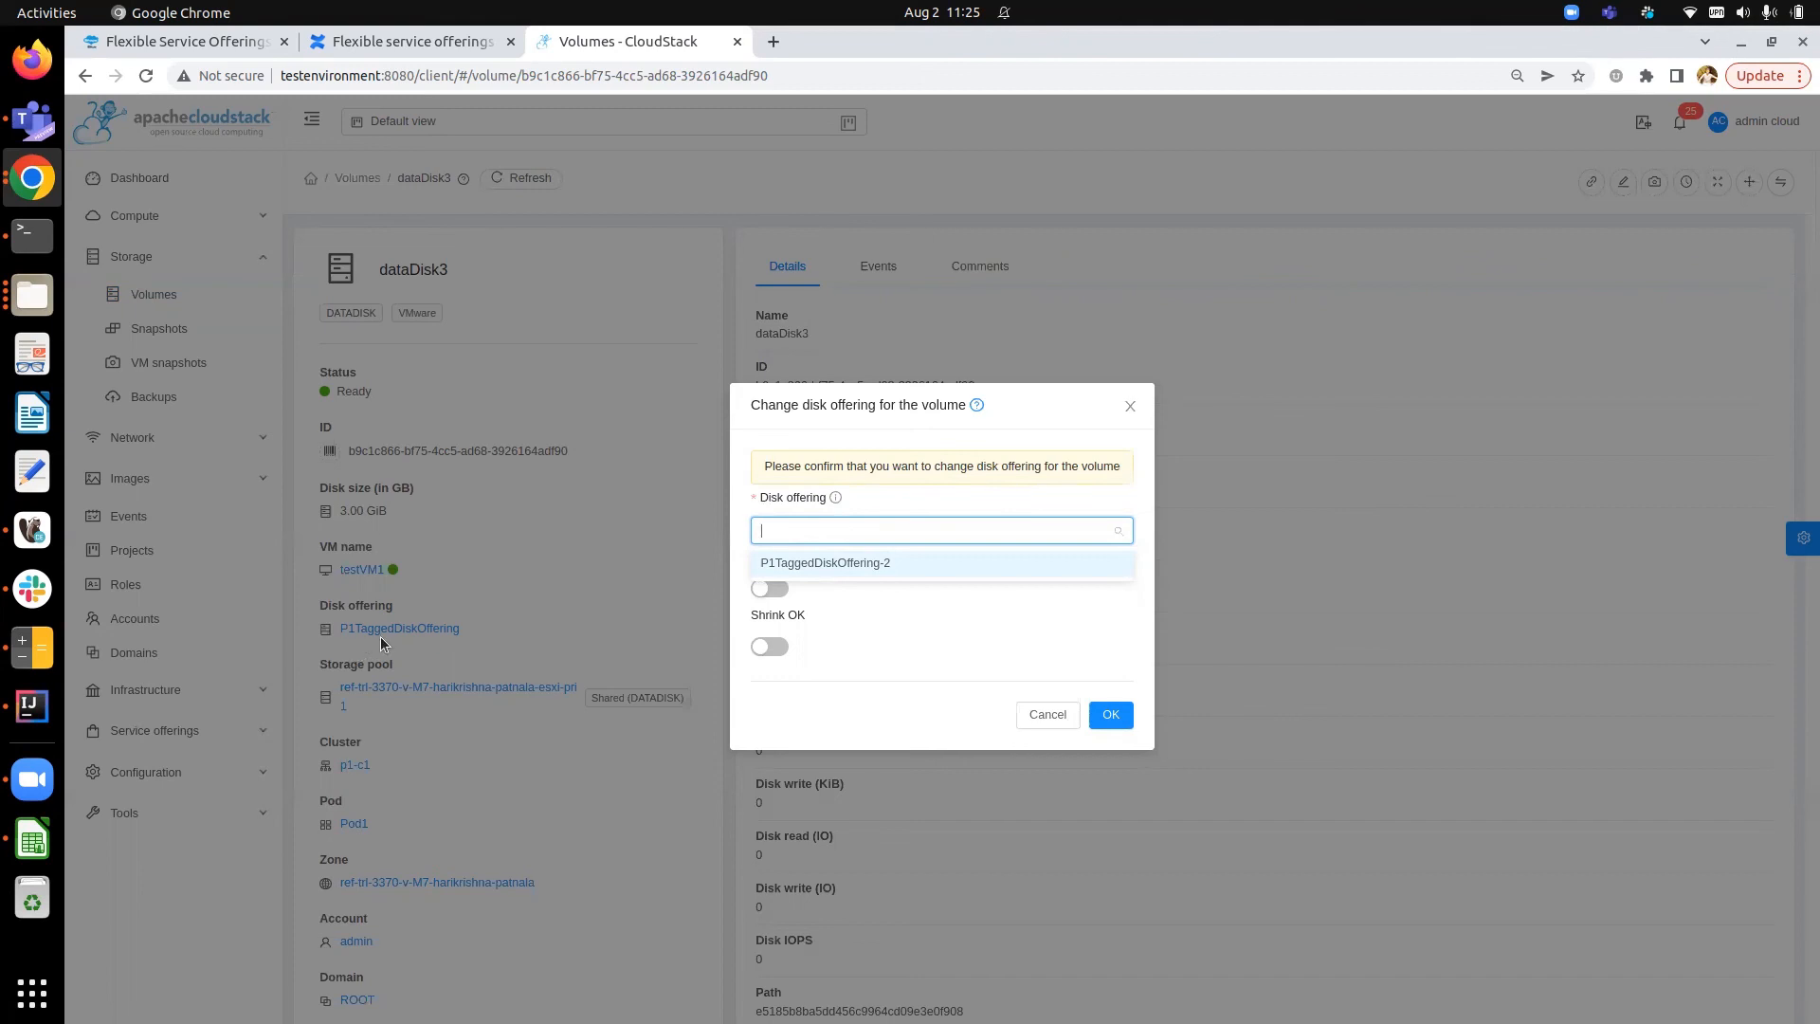
{"action": "left_click", "coordinate": [902, 599]}
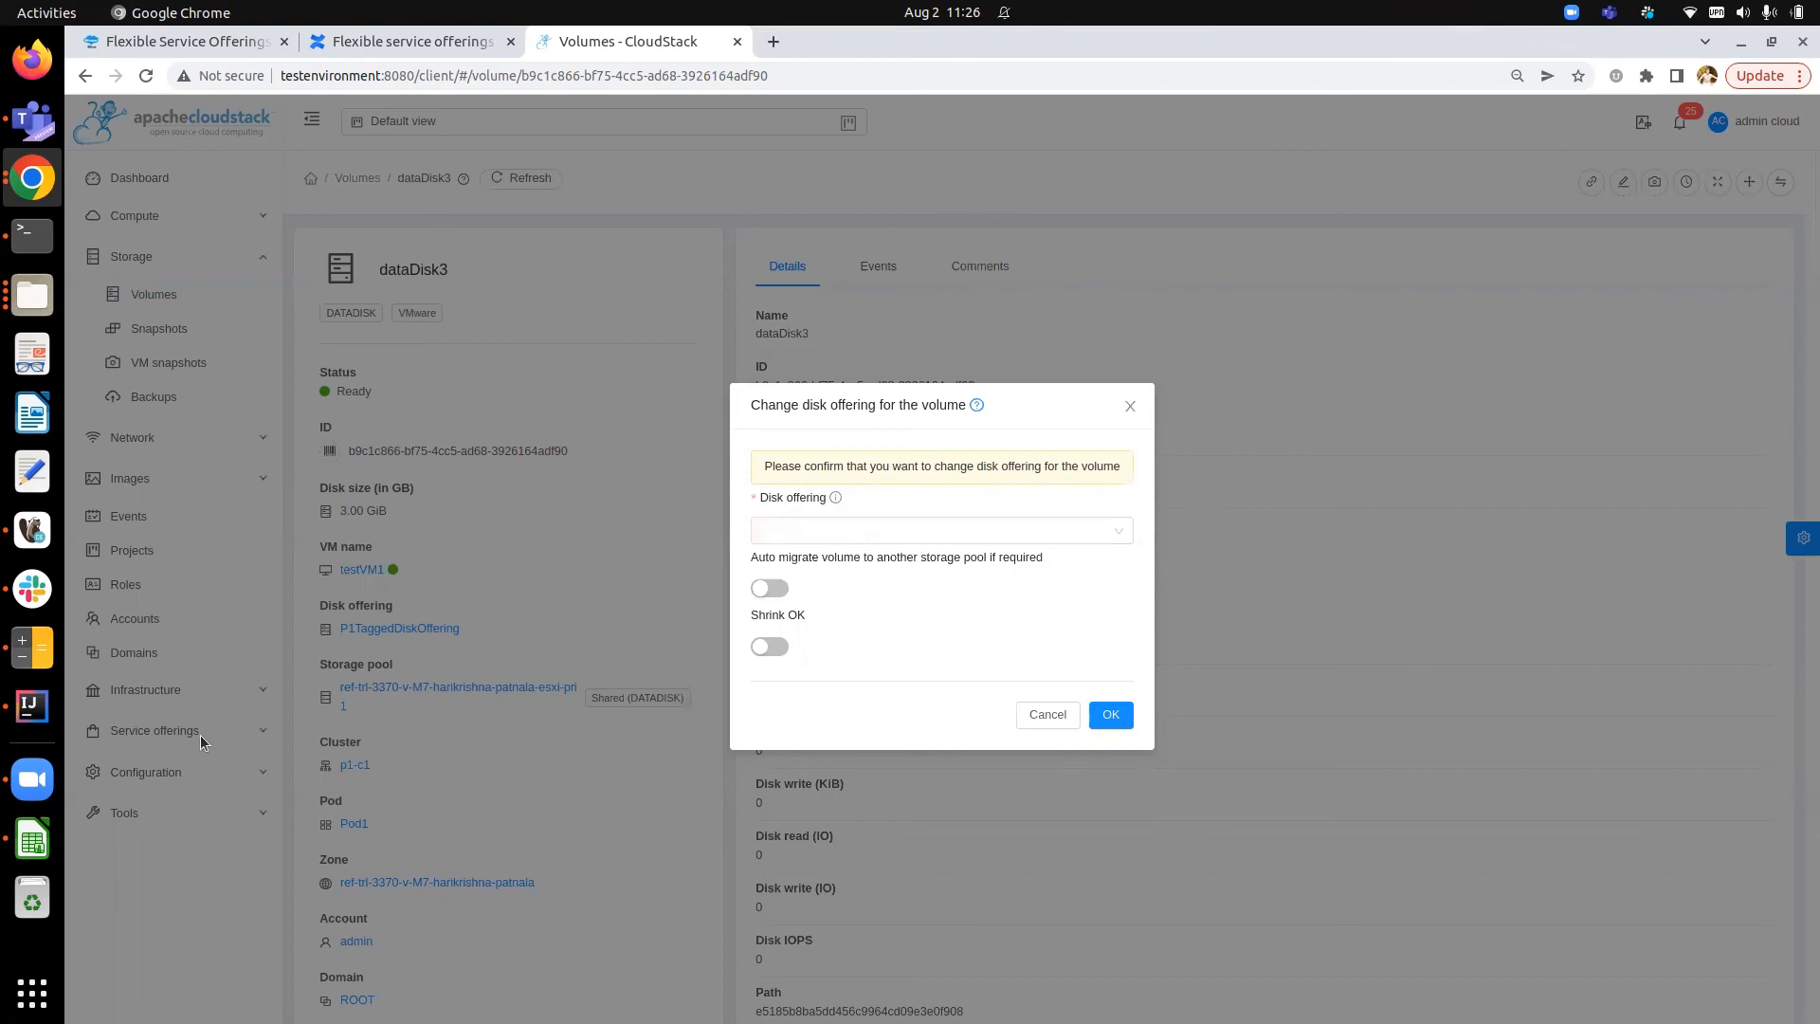
{"action": "left_click", "coordinate": [1048, 714]}
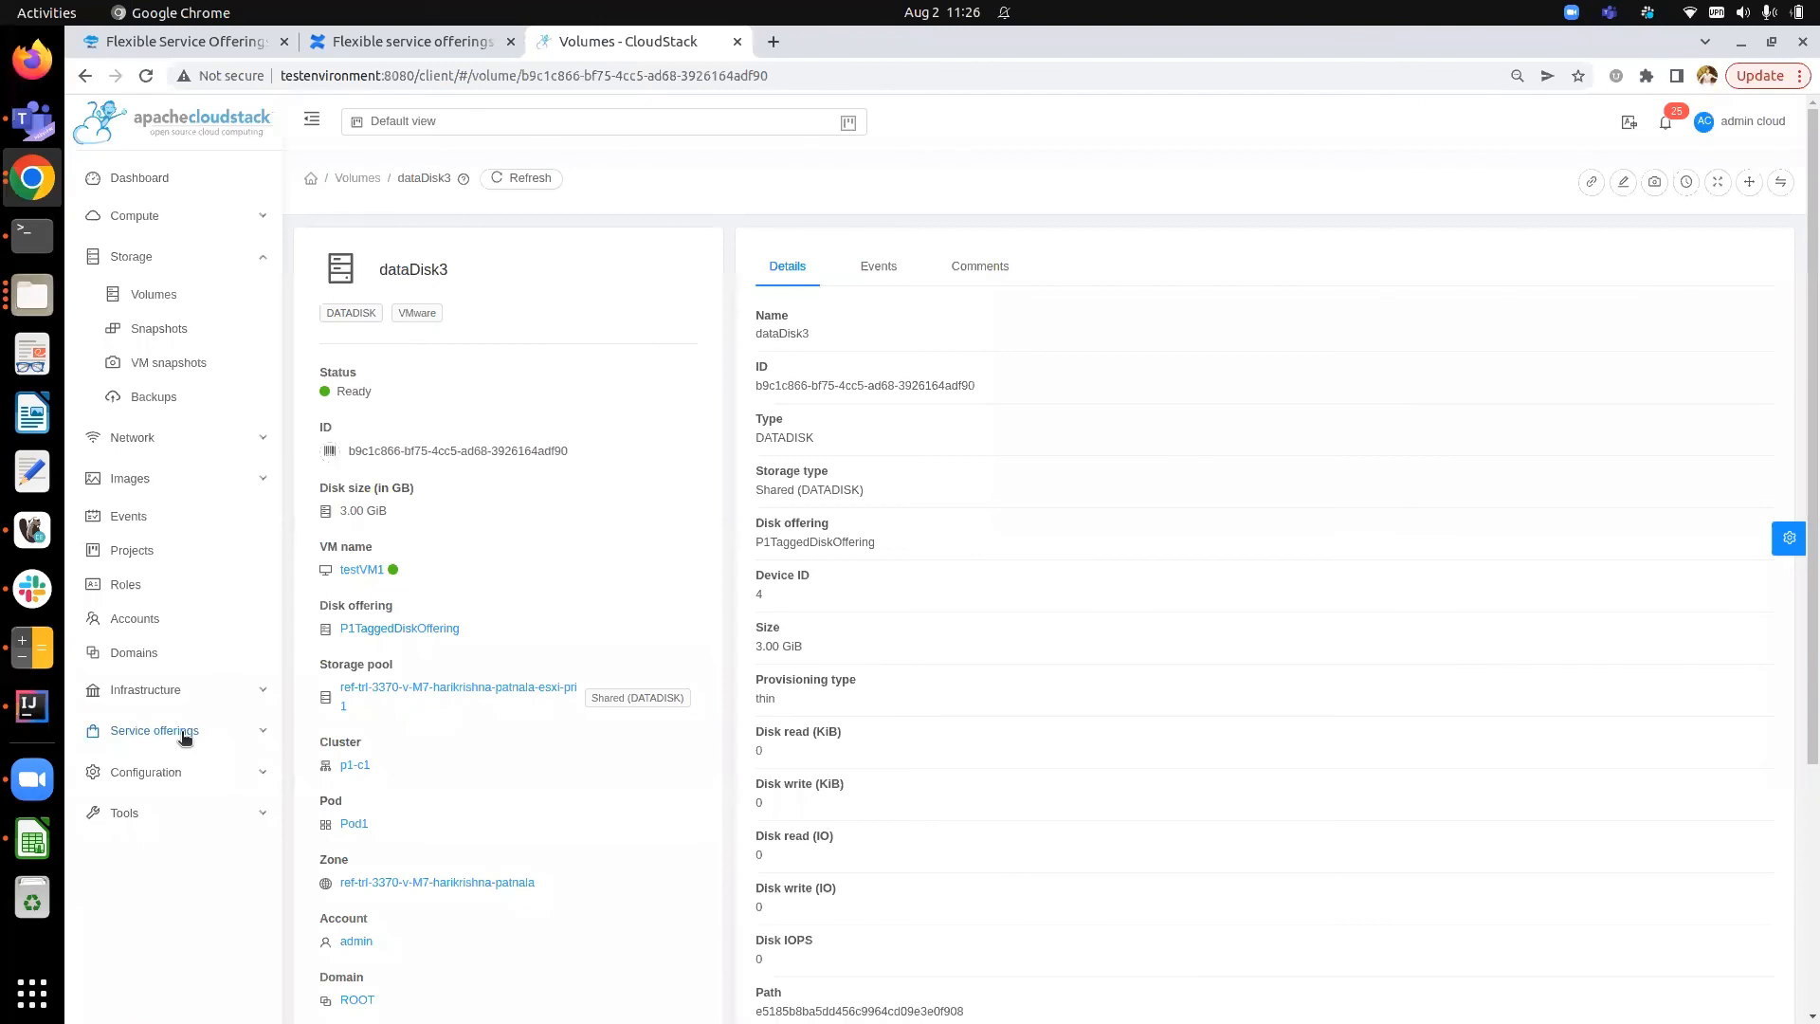
- Set the global setting match.storage.pool.tags.with.disk.offering to false
{"action": "left_click", "coordinate": [184, 737]}
{"action": "left_click", "coordinate": [210, 630]}
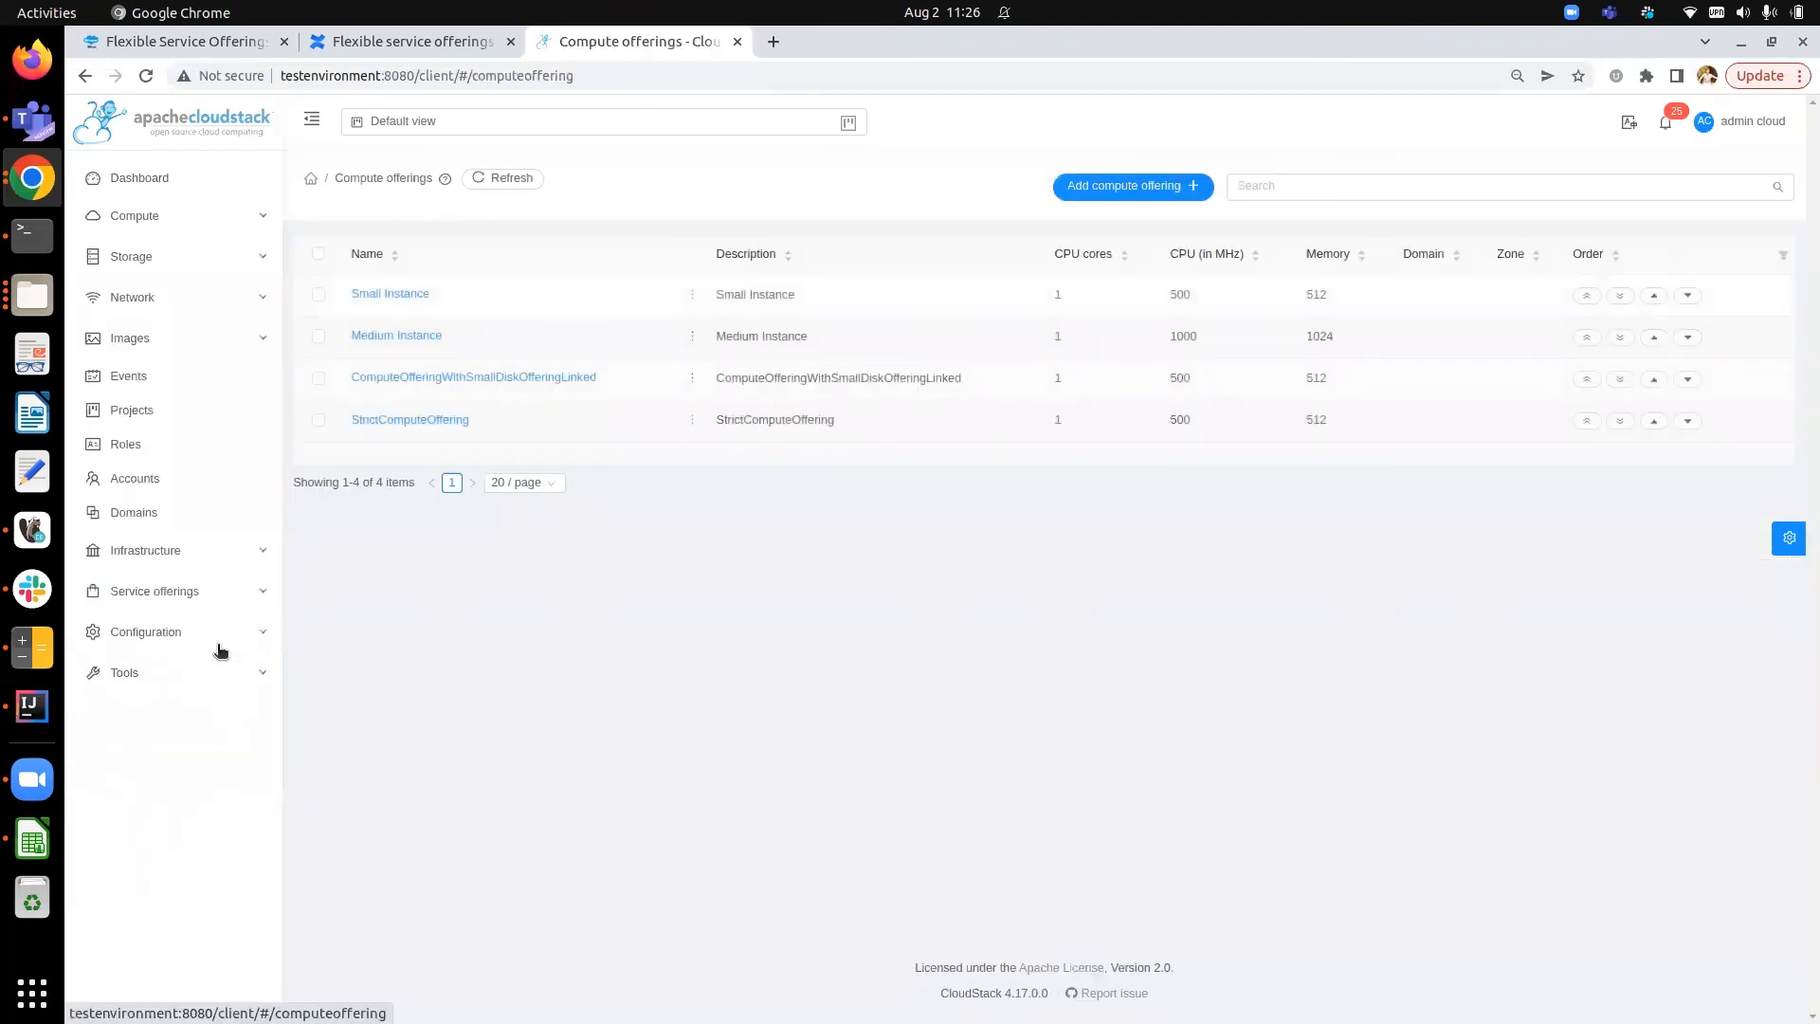
{"action": "left_click", "coordinate": [220, 632]}
{"action": "left_click", "coordinate": [176, 669]}
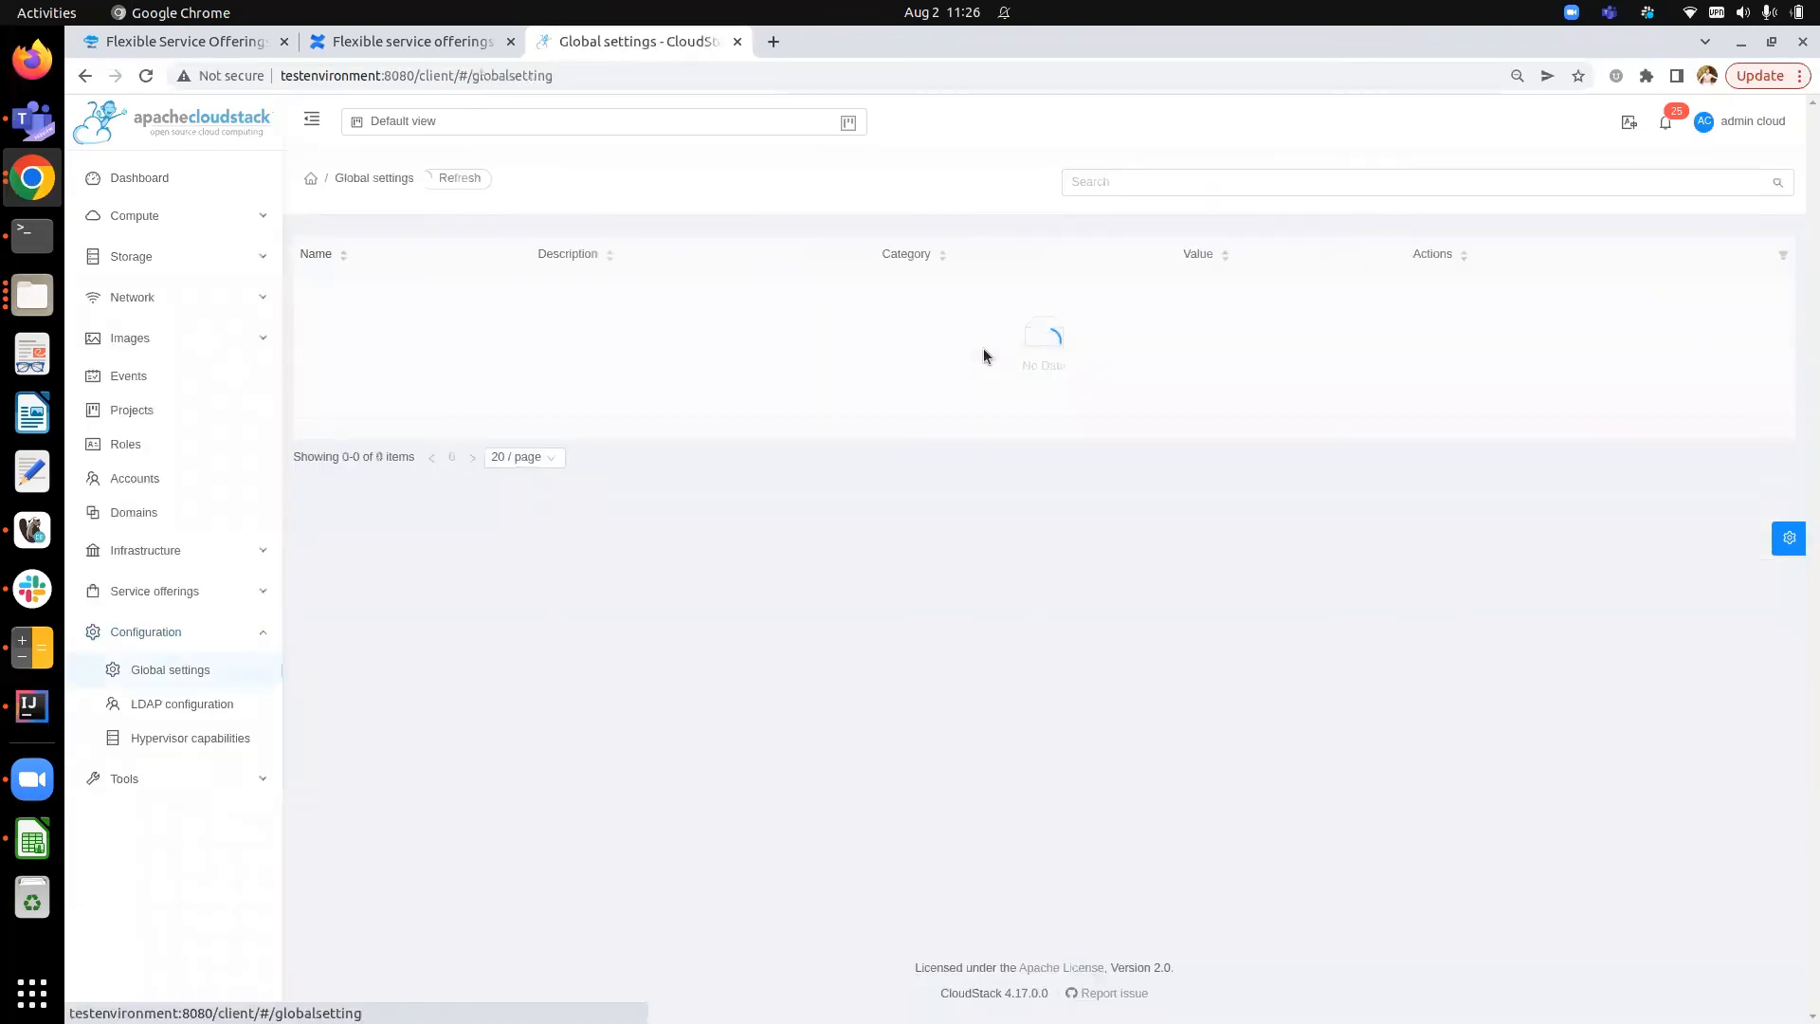
{"action": "left_click", "coordinate": [1098, 183]}
{"action": "type", "text": "match"}
{"action": "key", "text": "Return"}
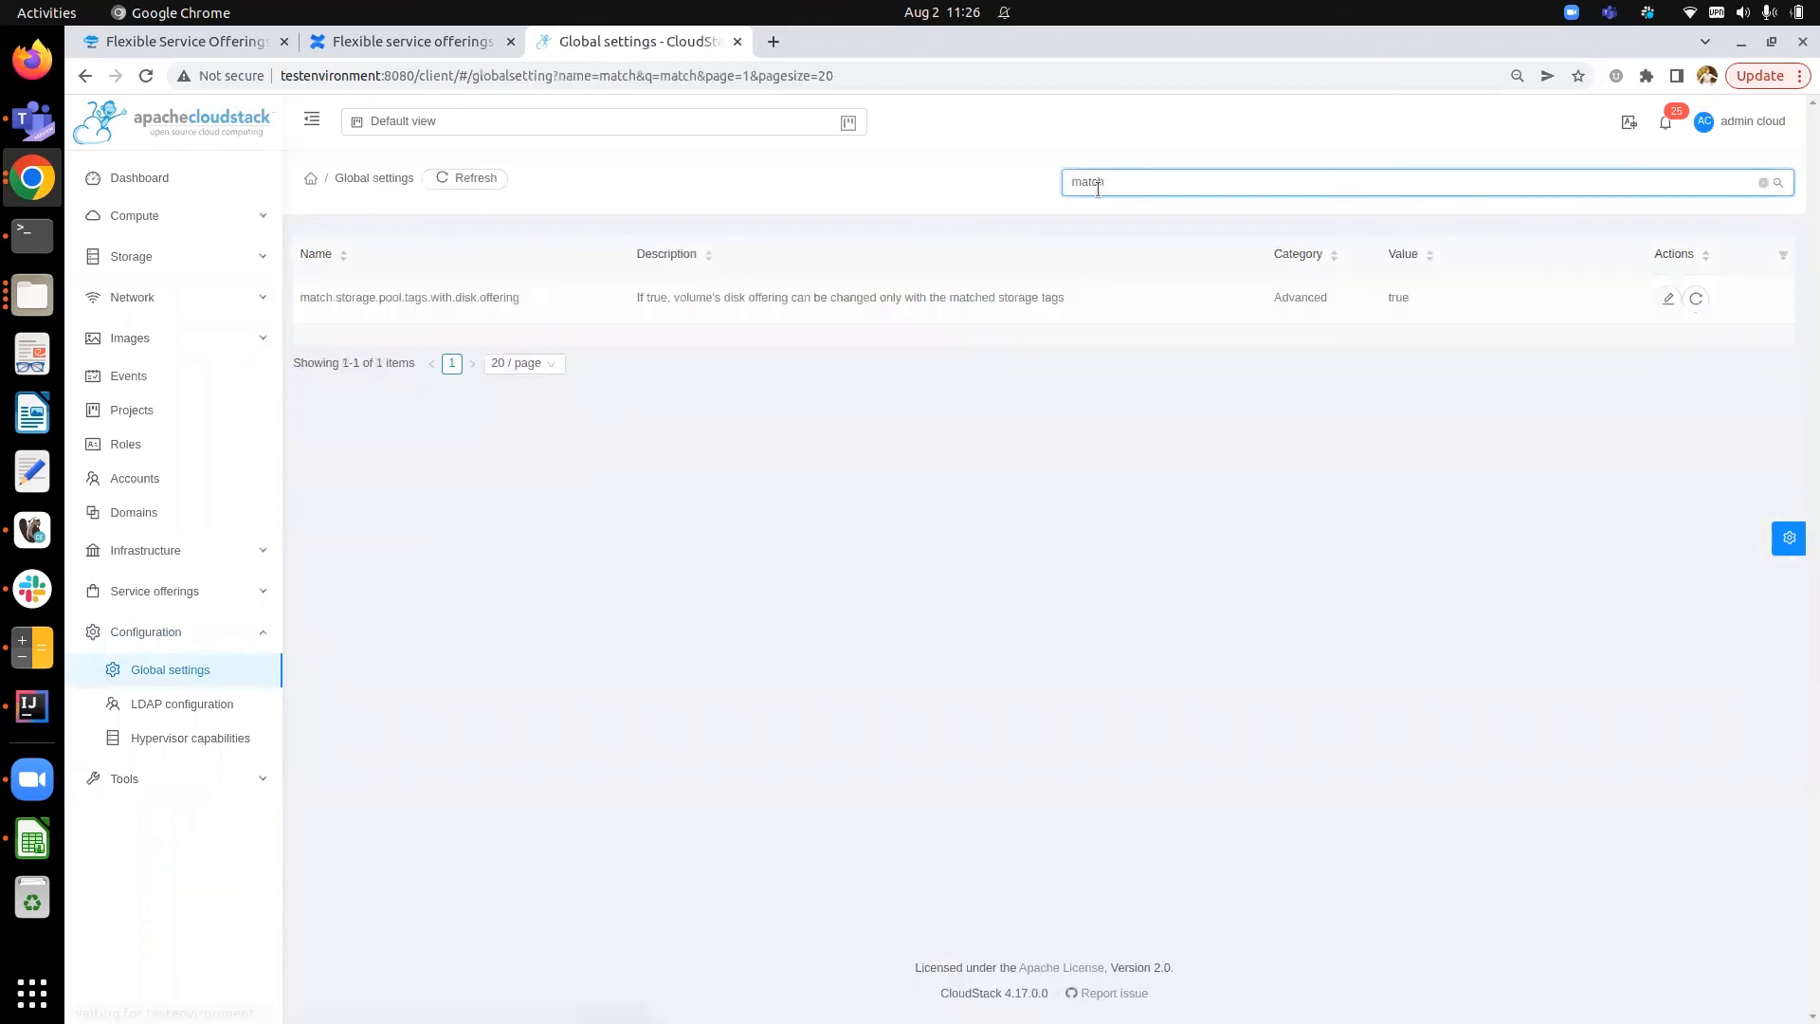
{"action": "left_click", "coordinate": [1669, 297]}
{"action": "key", "text": "ctrl+a"}
{"action": "type", "text": "false"}
{"action": "key", "text": "Return"}
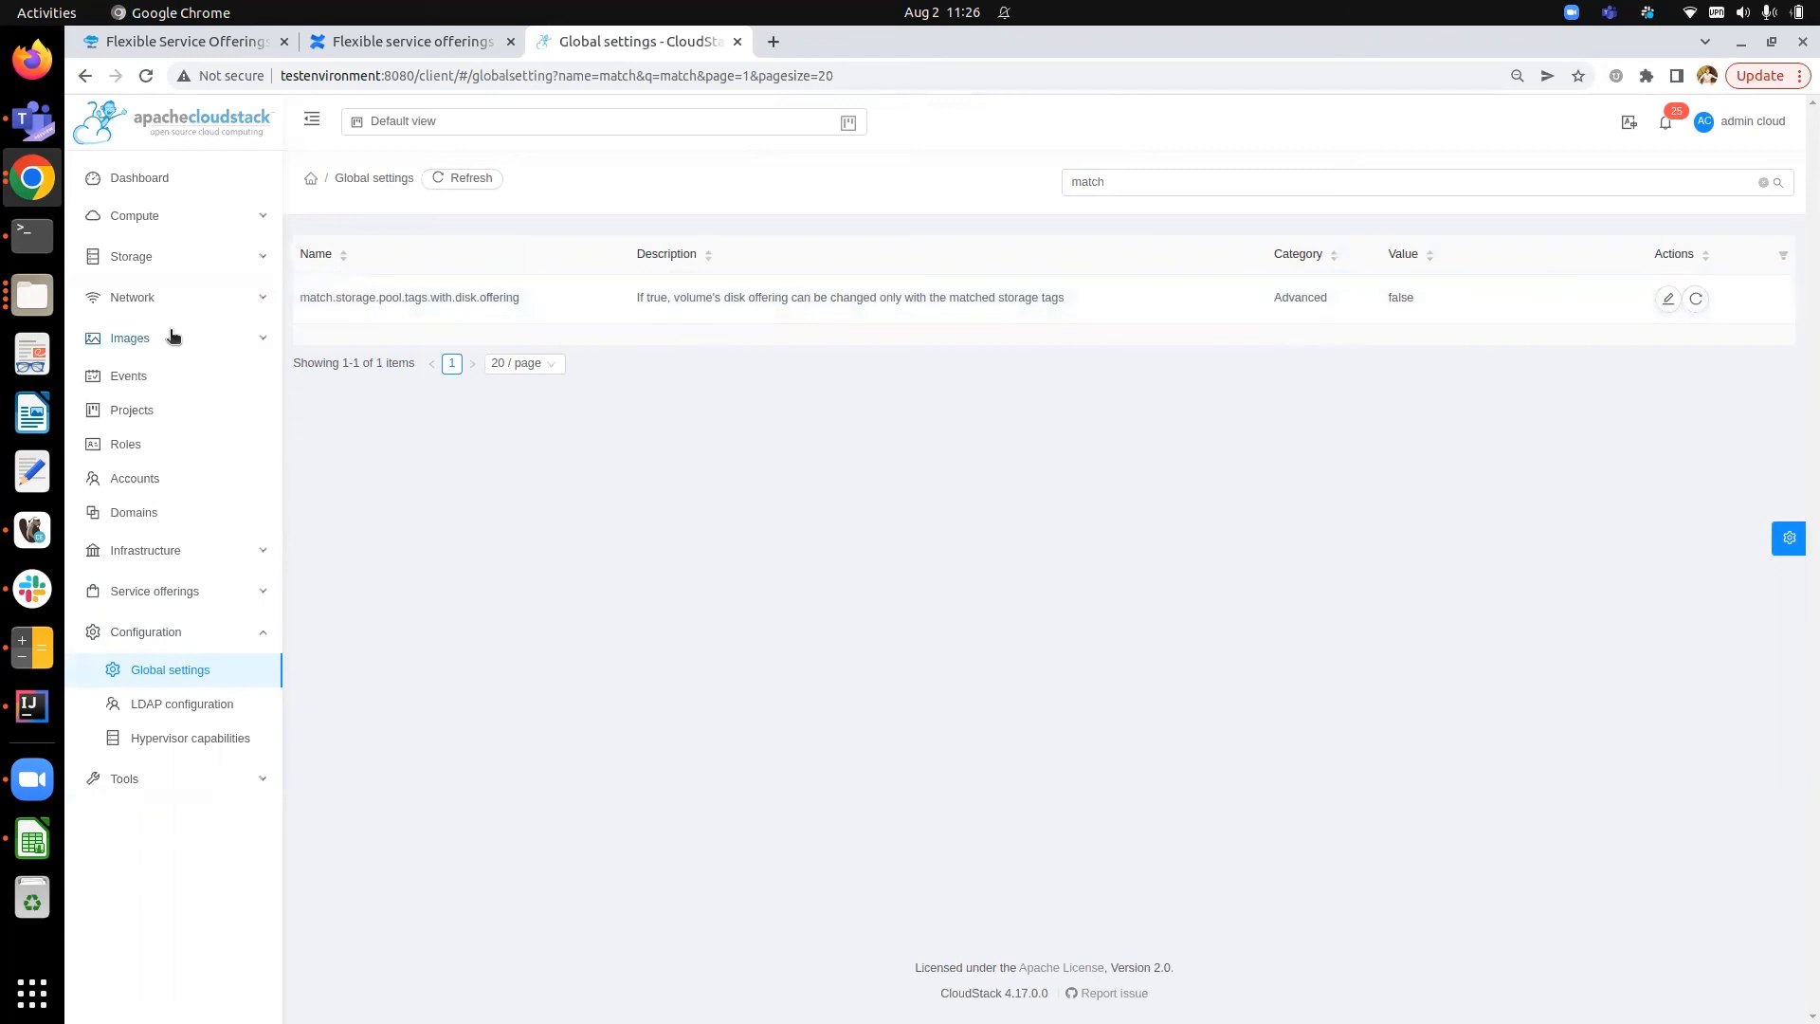
- Change dataDisk3's disk offering to P2TaggedDiskOffering-2 with auto-migration to another storage pool enabled
{"action": "left_click", "coordinate": [142, 256]}
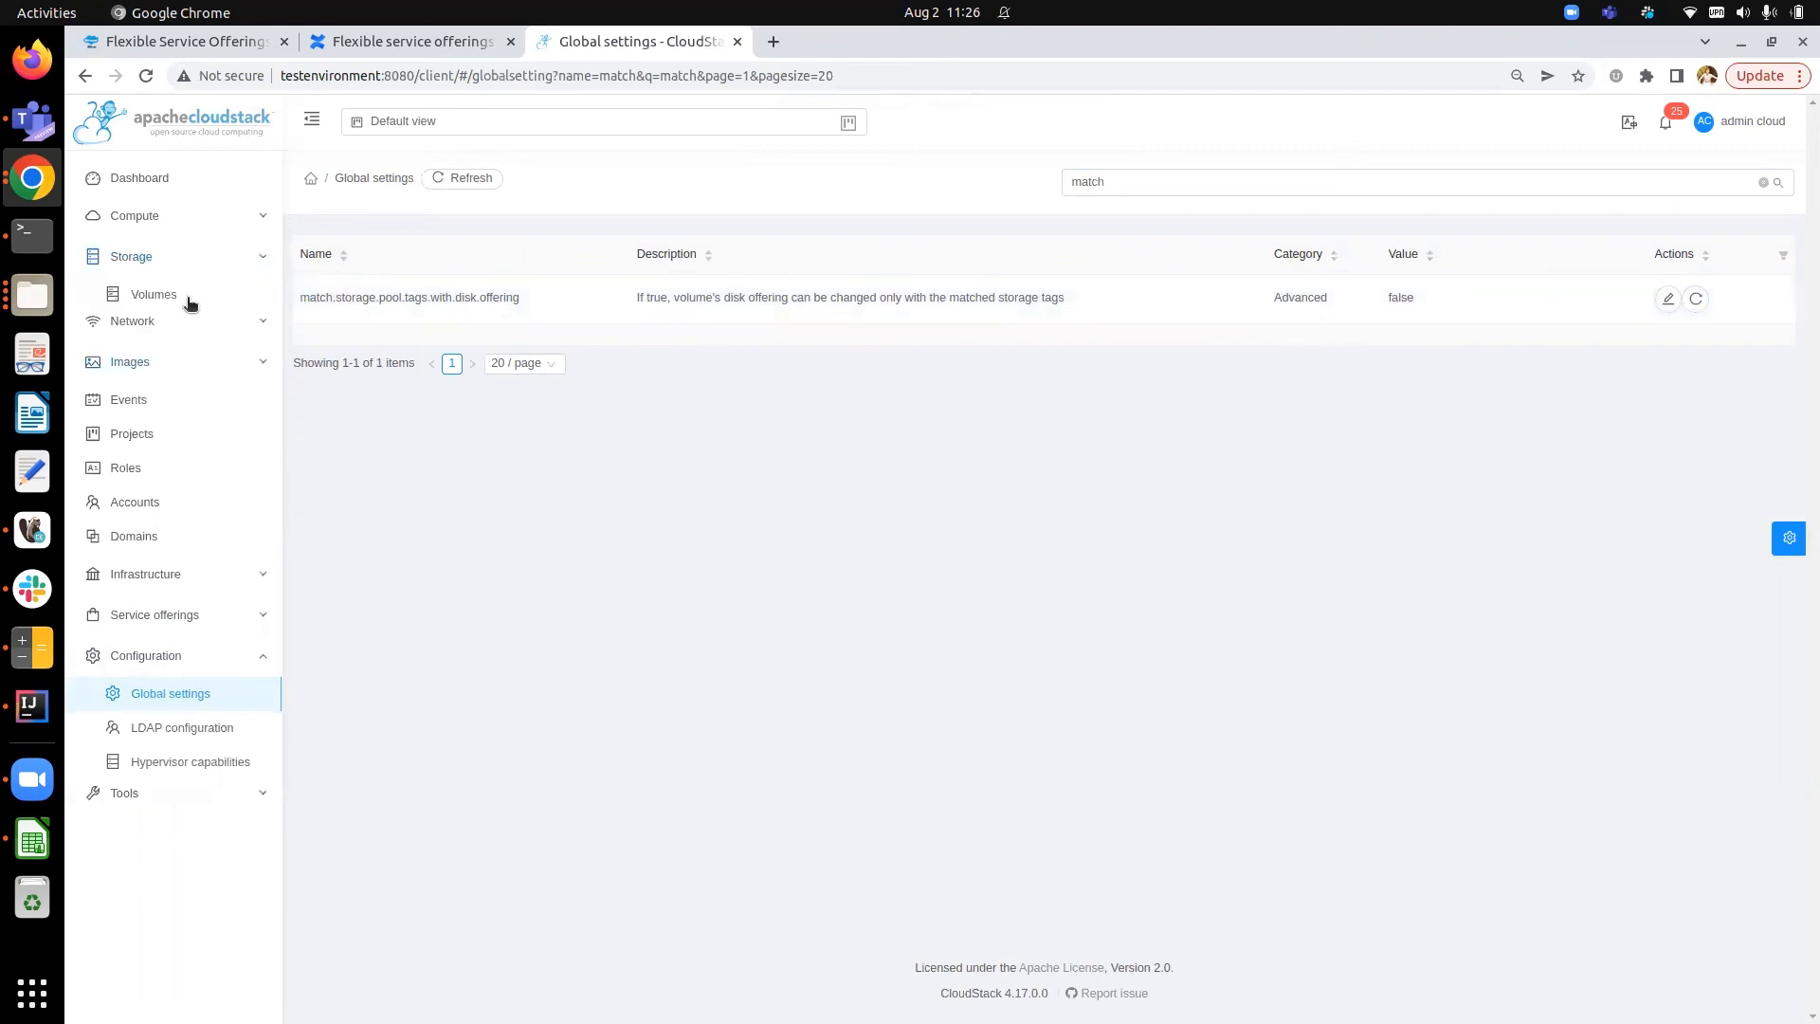
{"action": "left_click", "coordinate": [187, 298]}
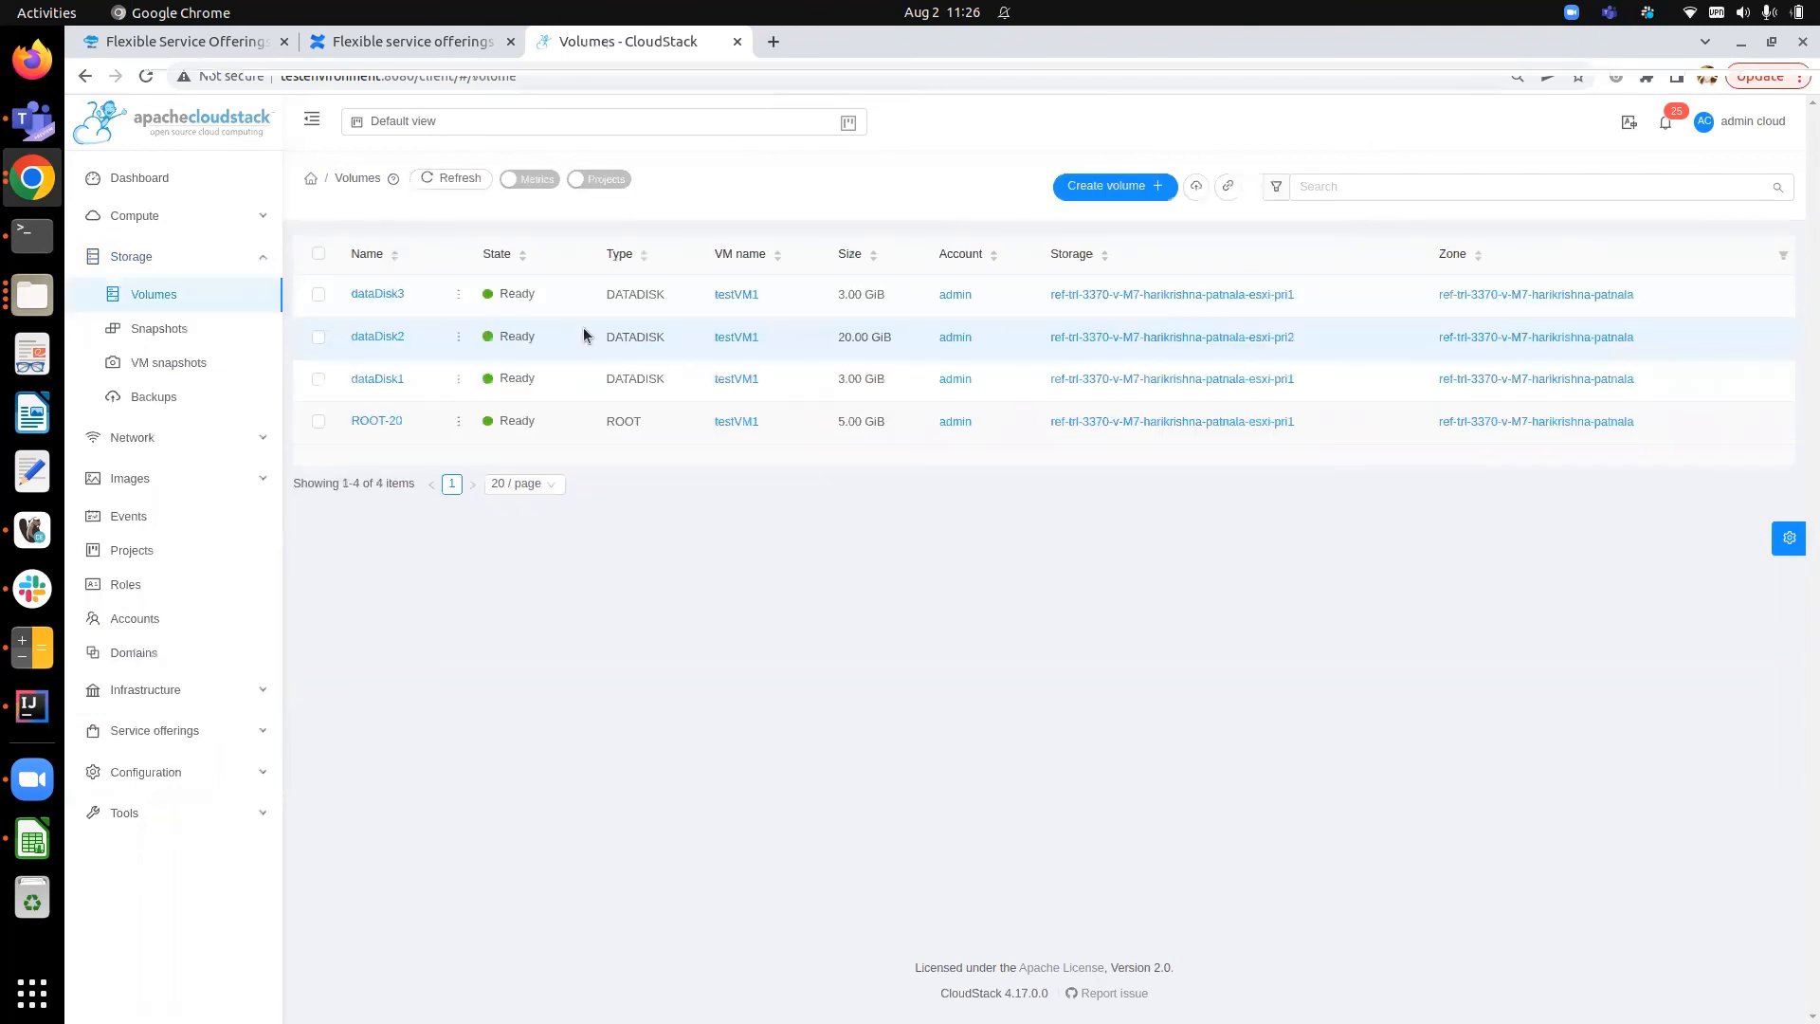
{"action": "left_click", "coordinate": [389, 294]}
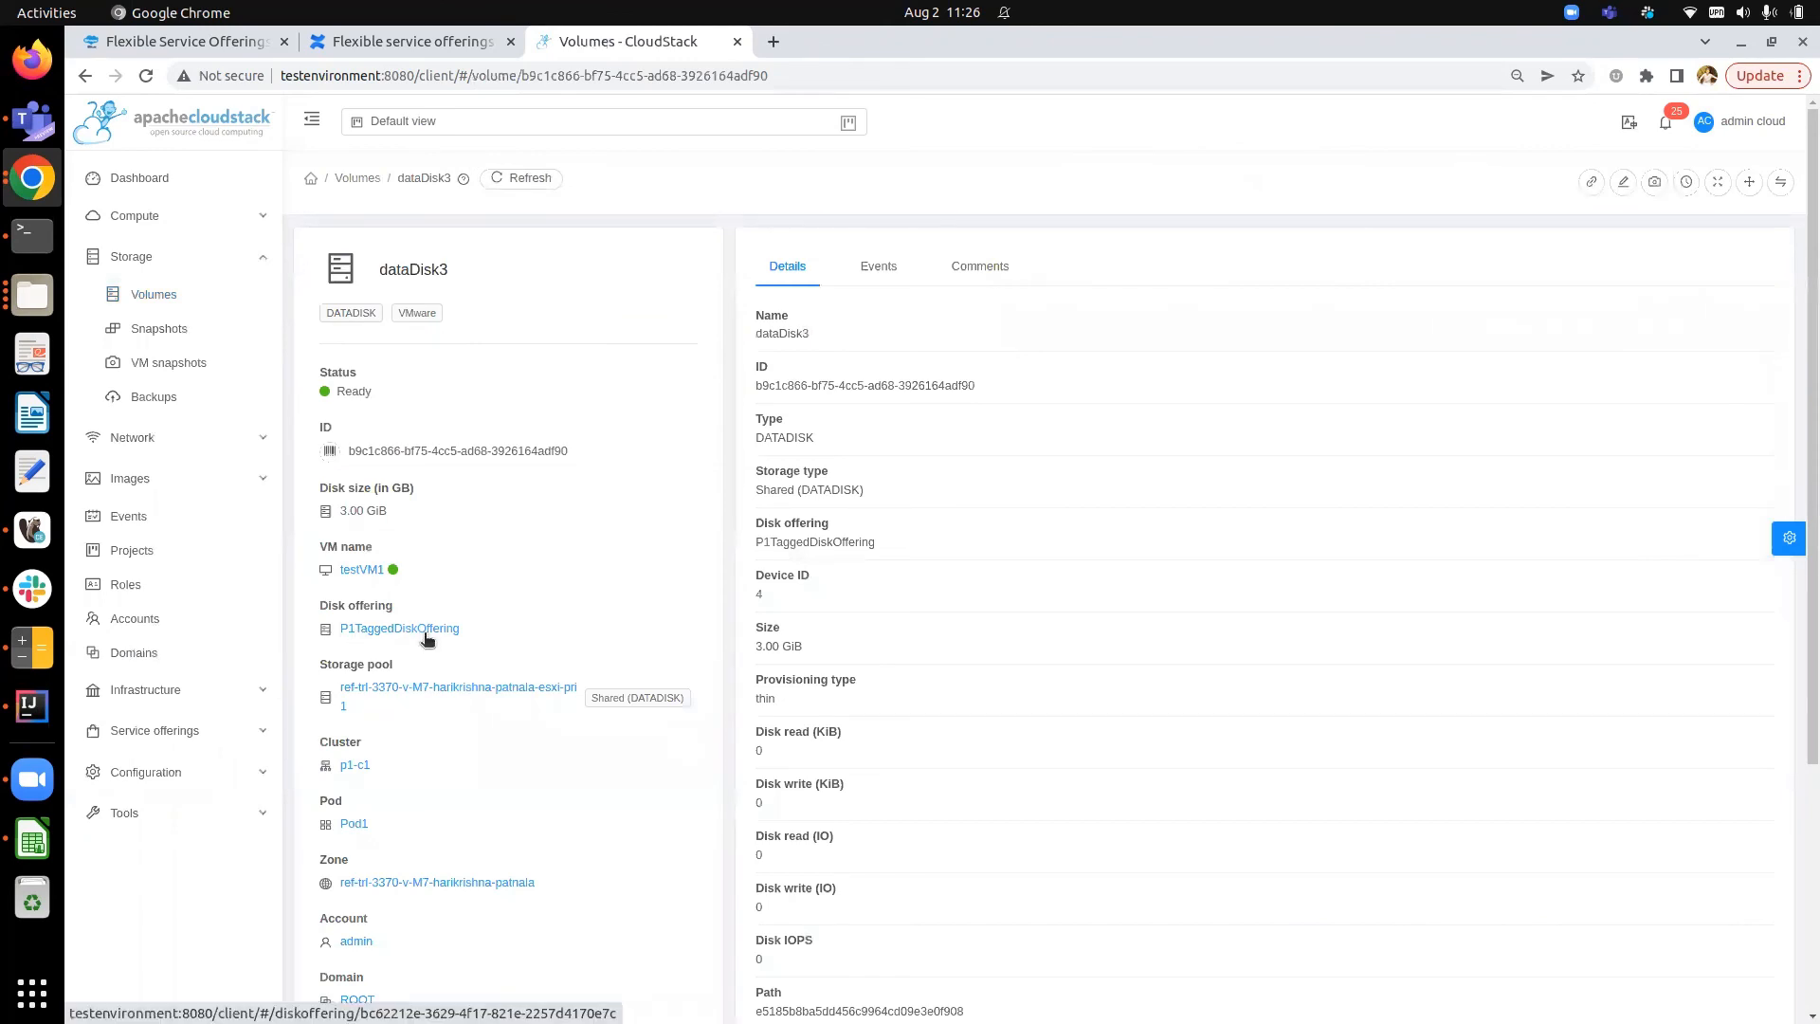
{"action": "left_click", "coordinate": [1780, 185]}
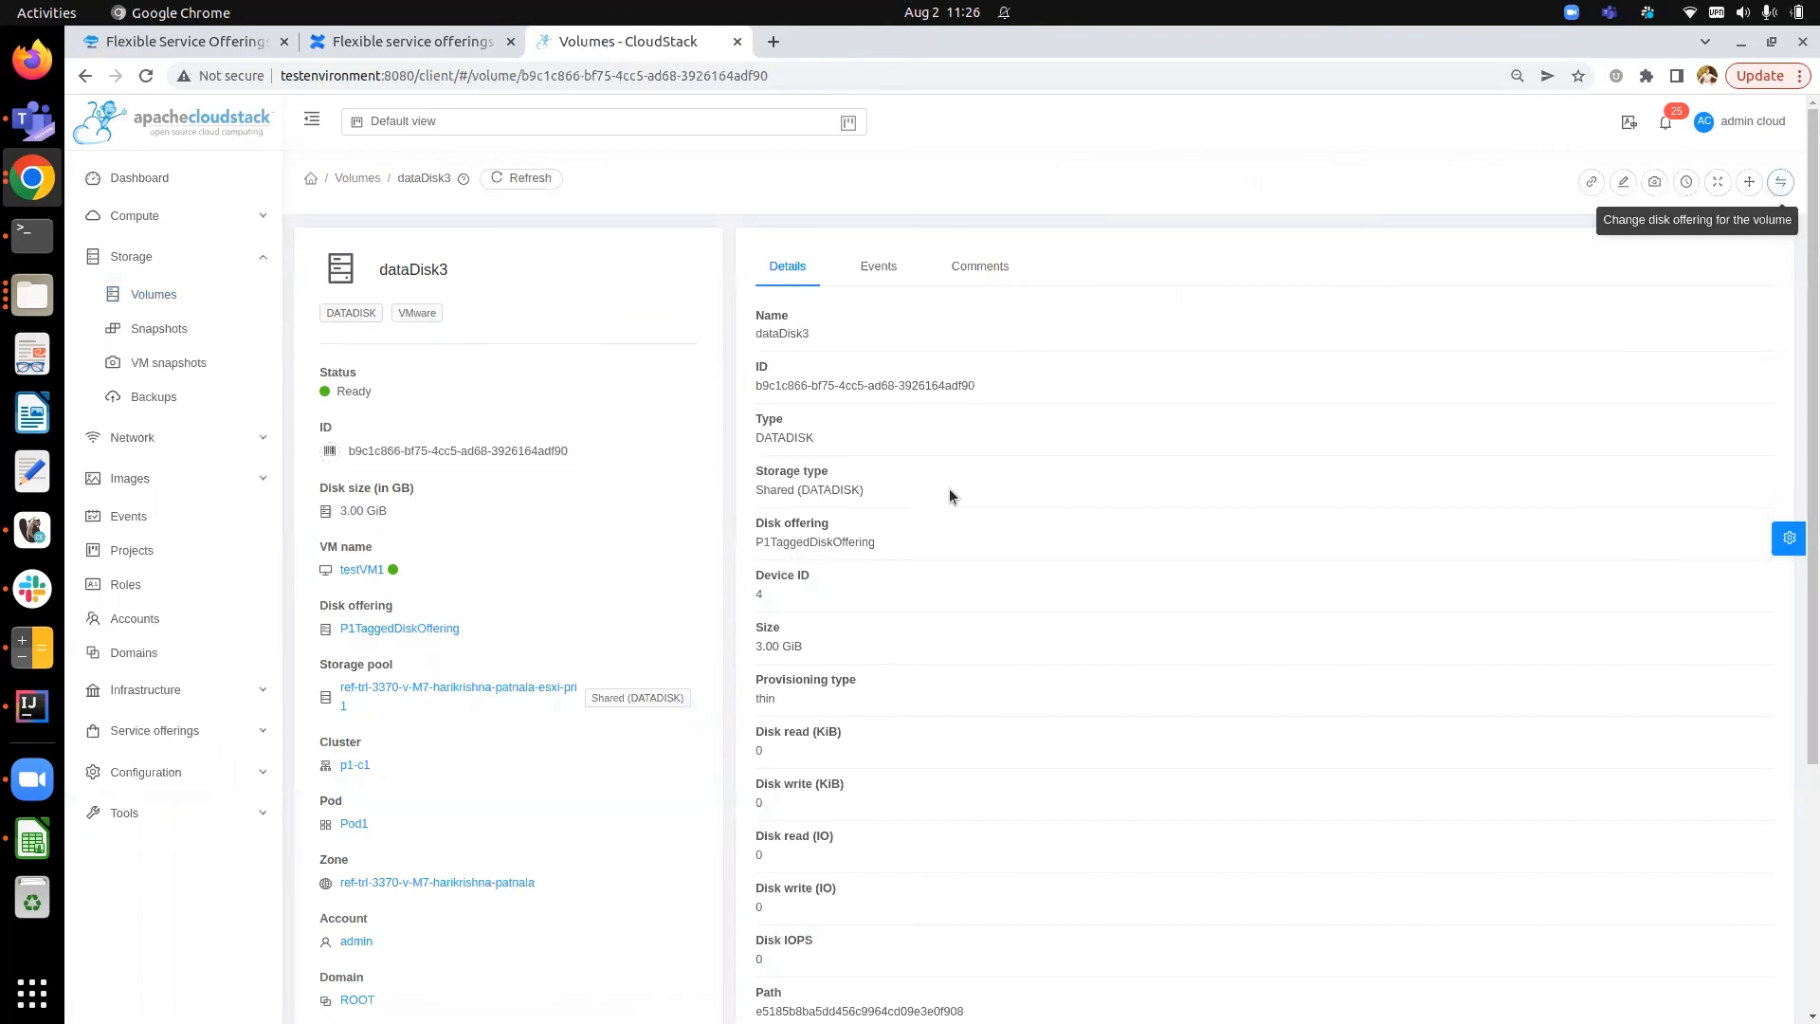
{"action": "left_click", "coordinate": [947, 531]}
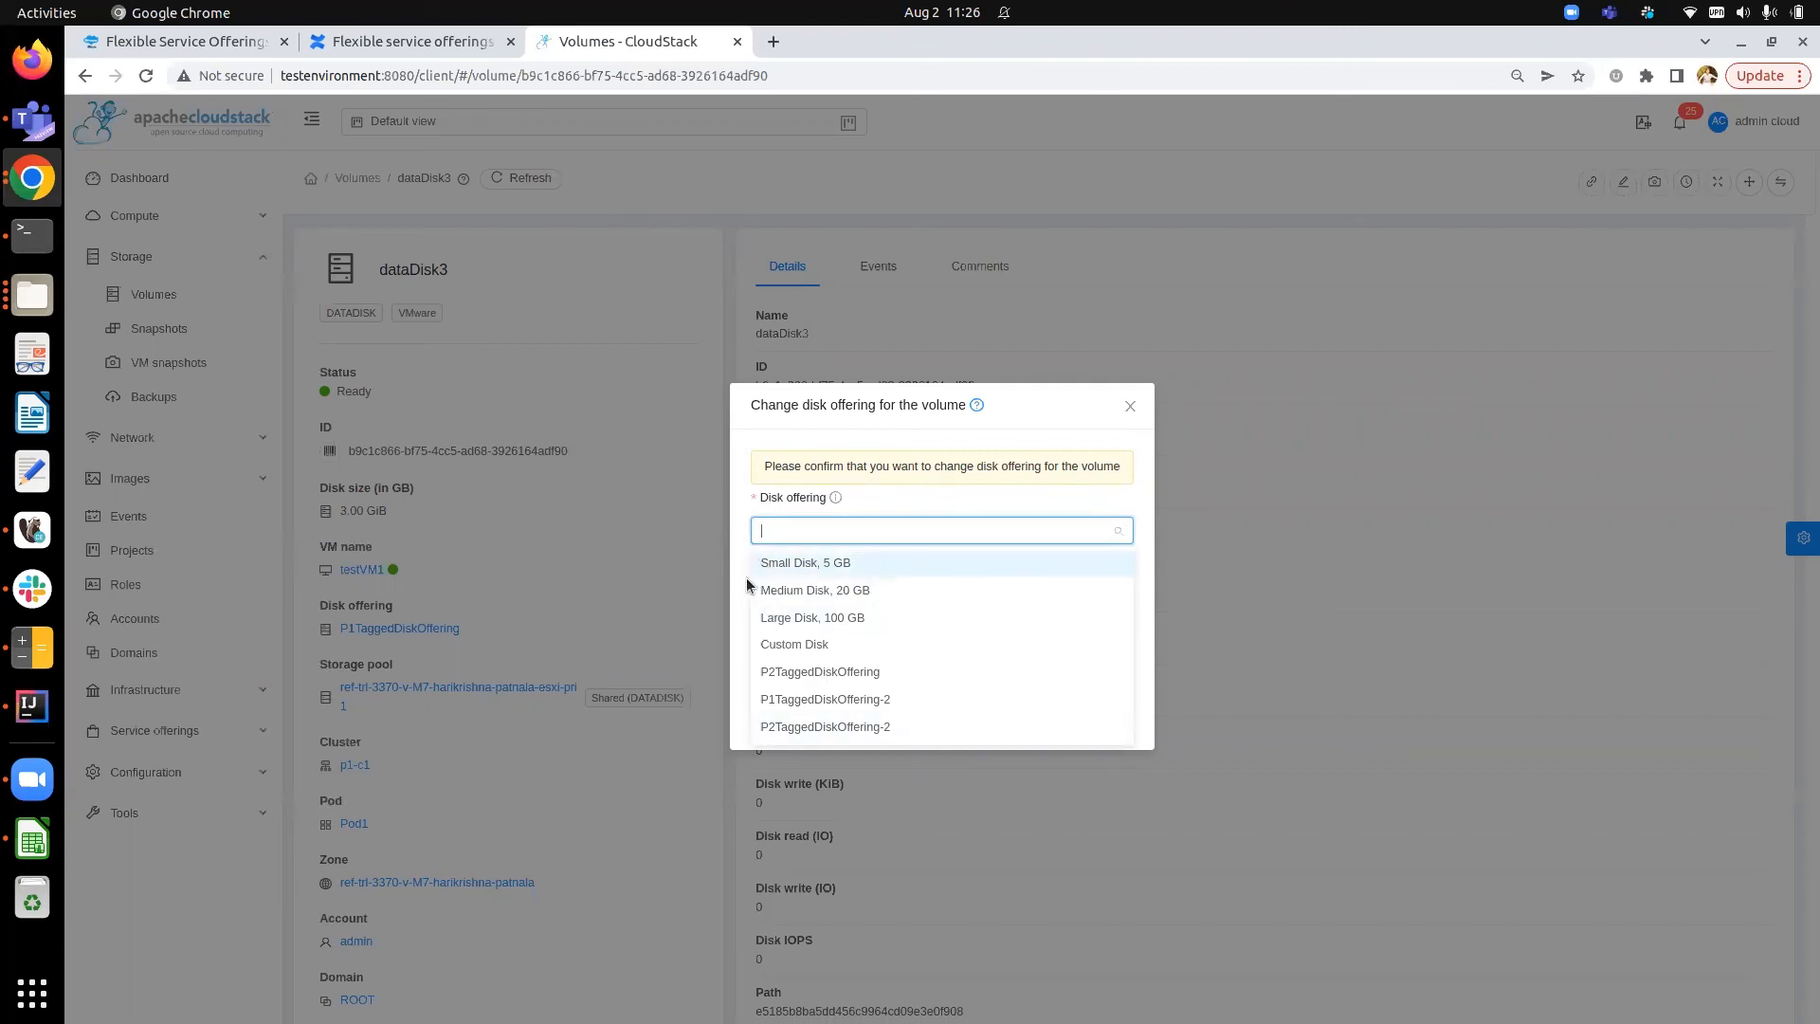
{"action": "left_click", "coordinate": [818, 727]}
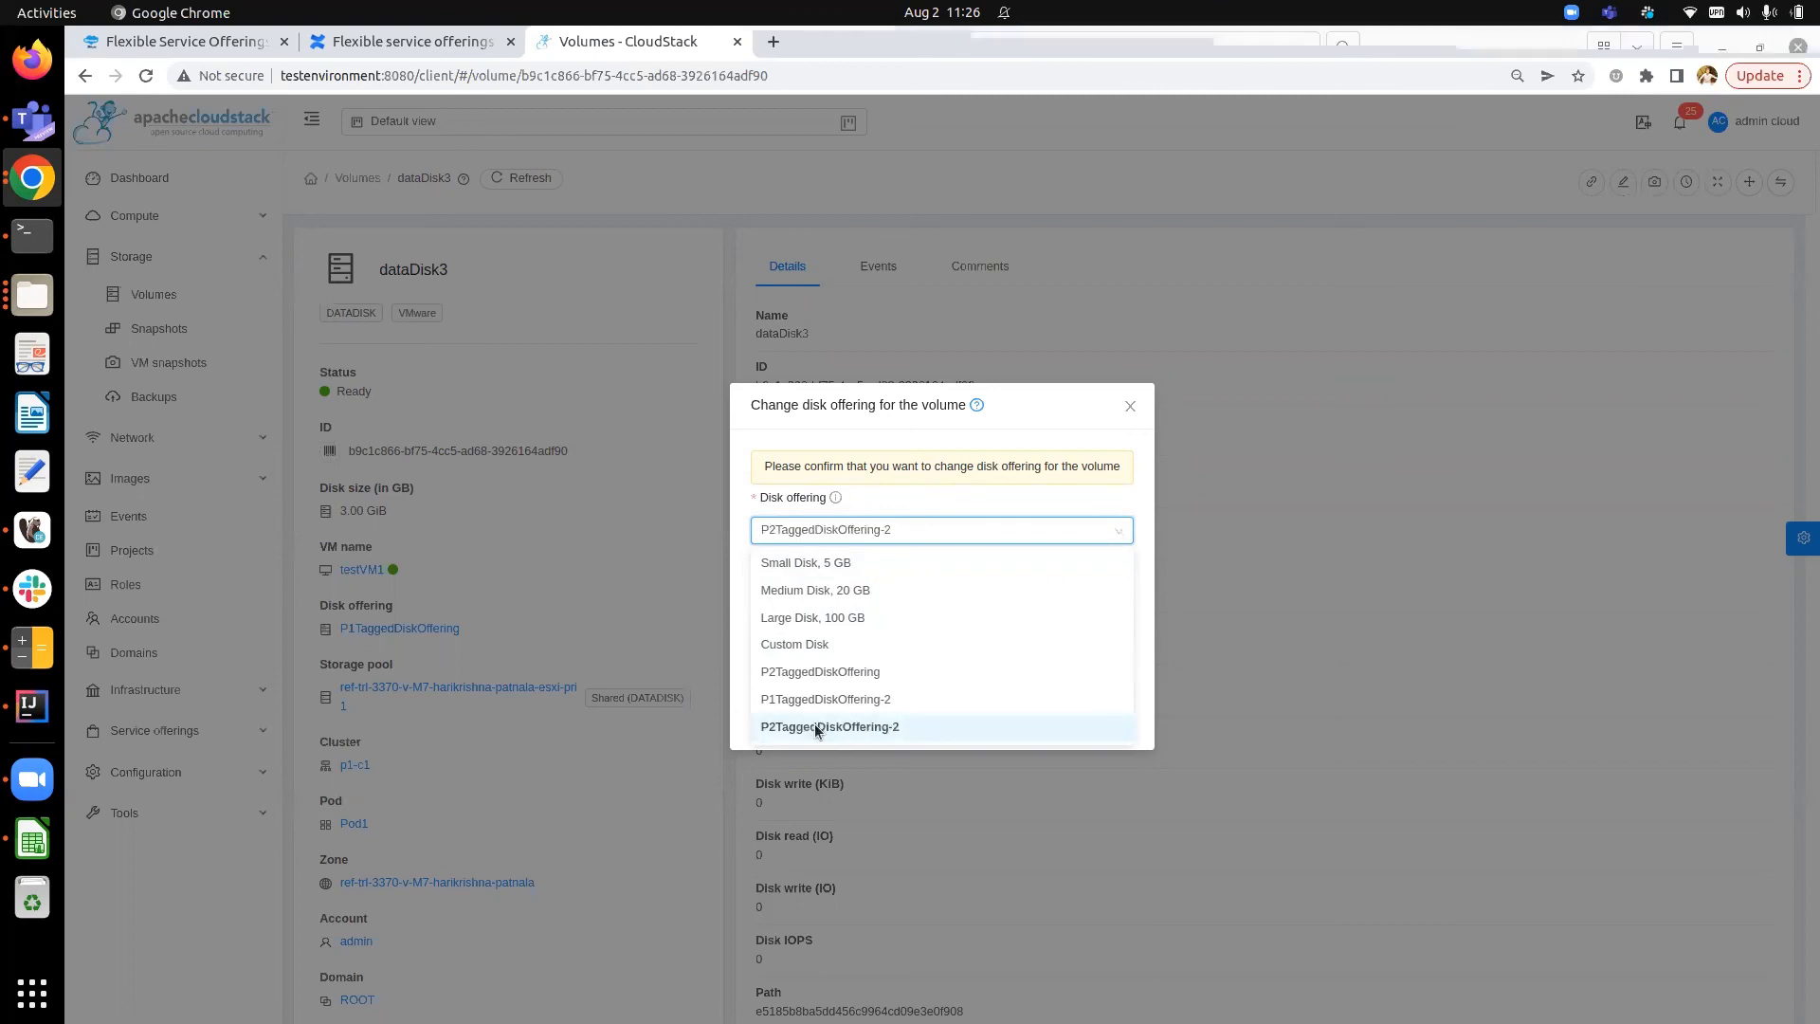
{"action": "left_click", "coordinate": [847, 534]}
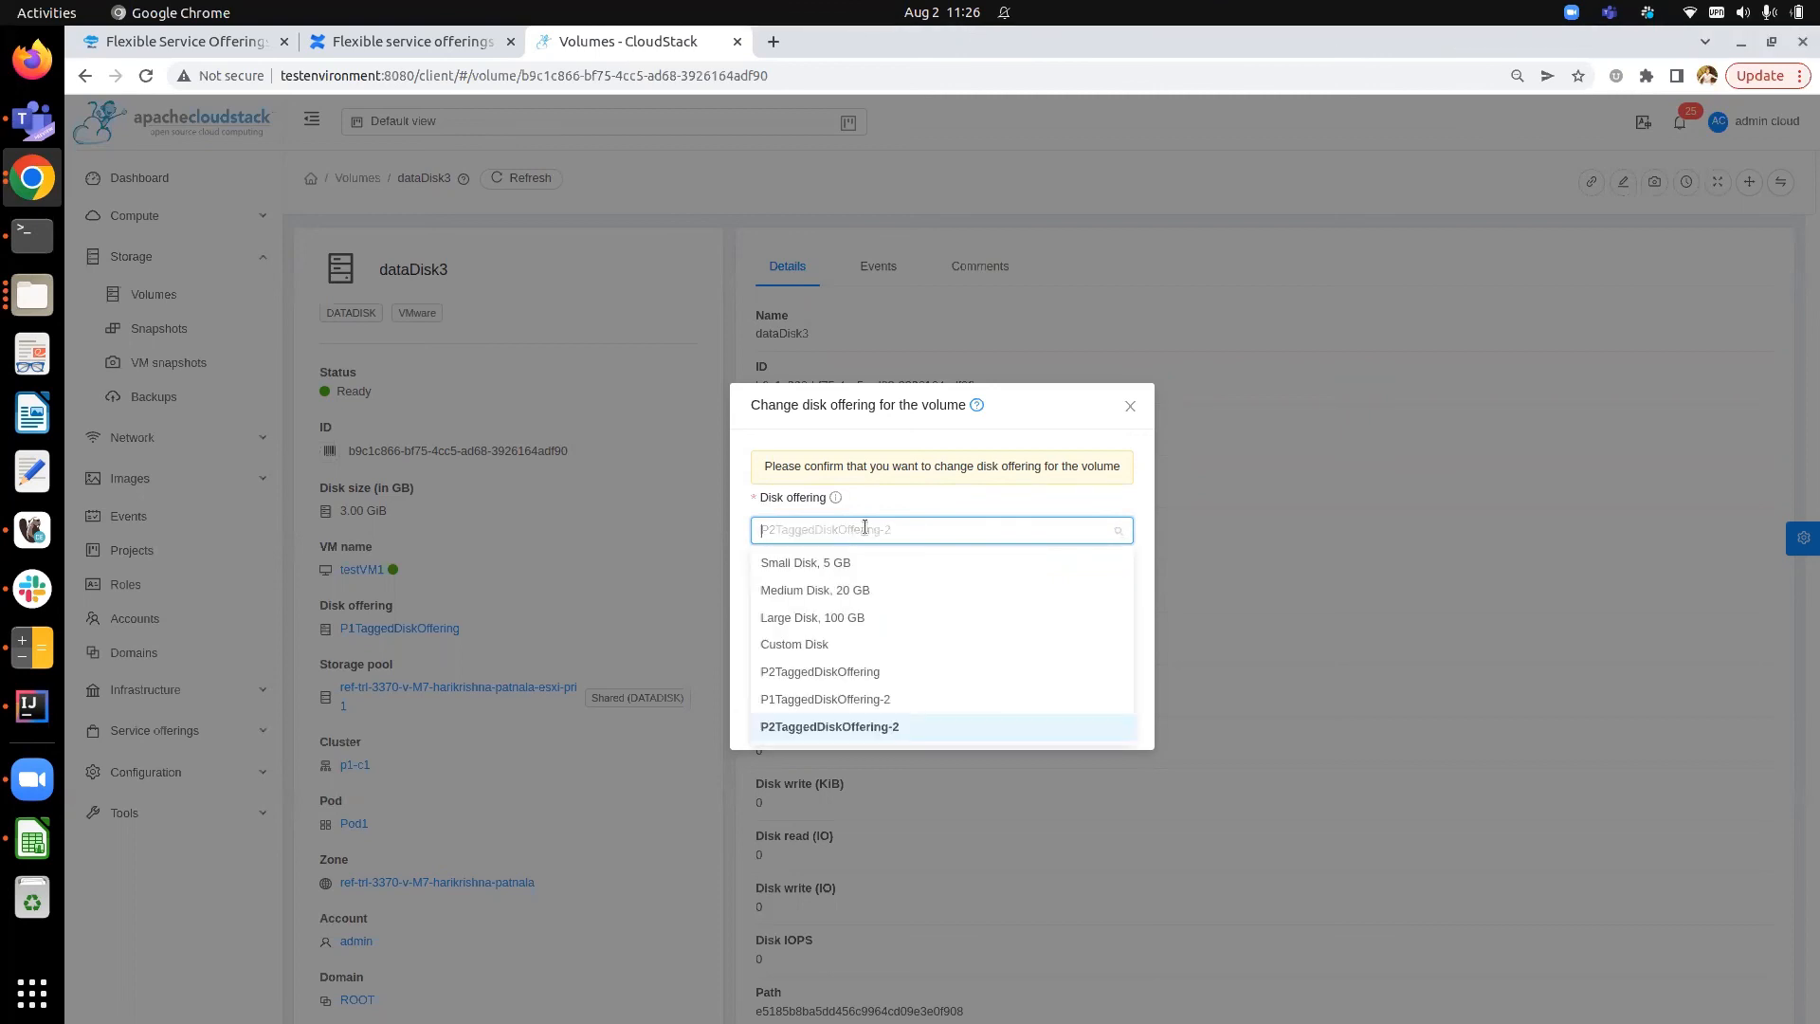
{"action": "left_click", "coordinate": [853, 671]}
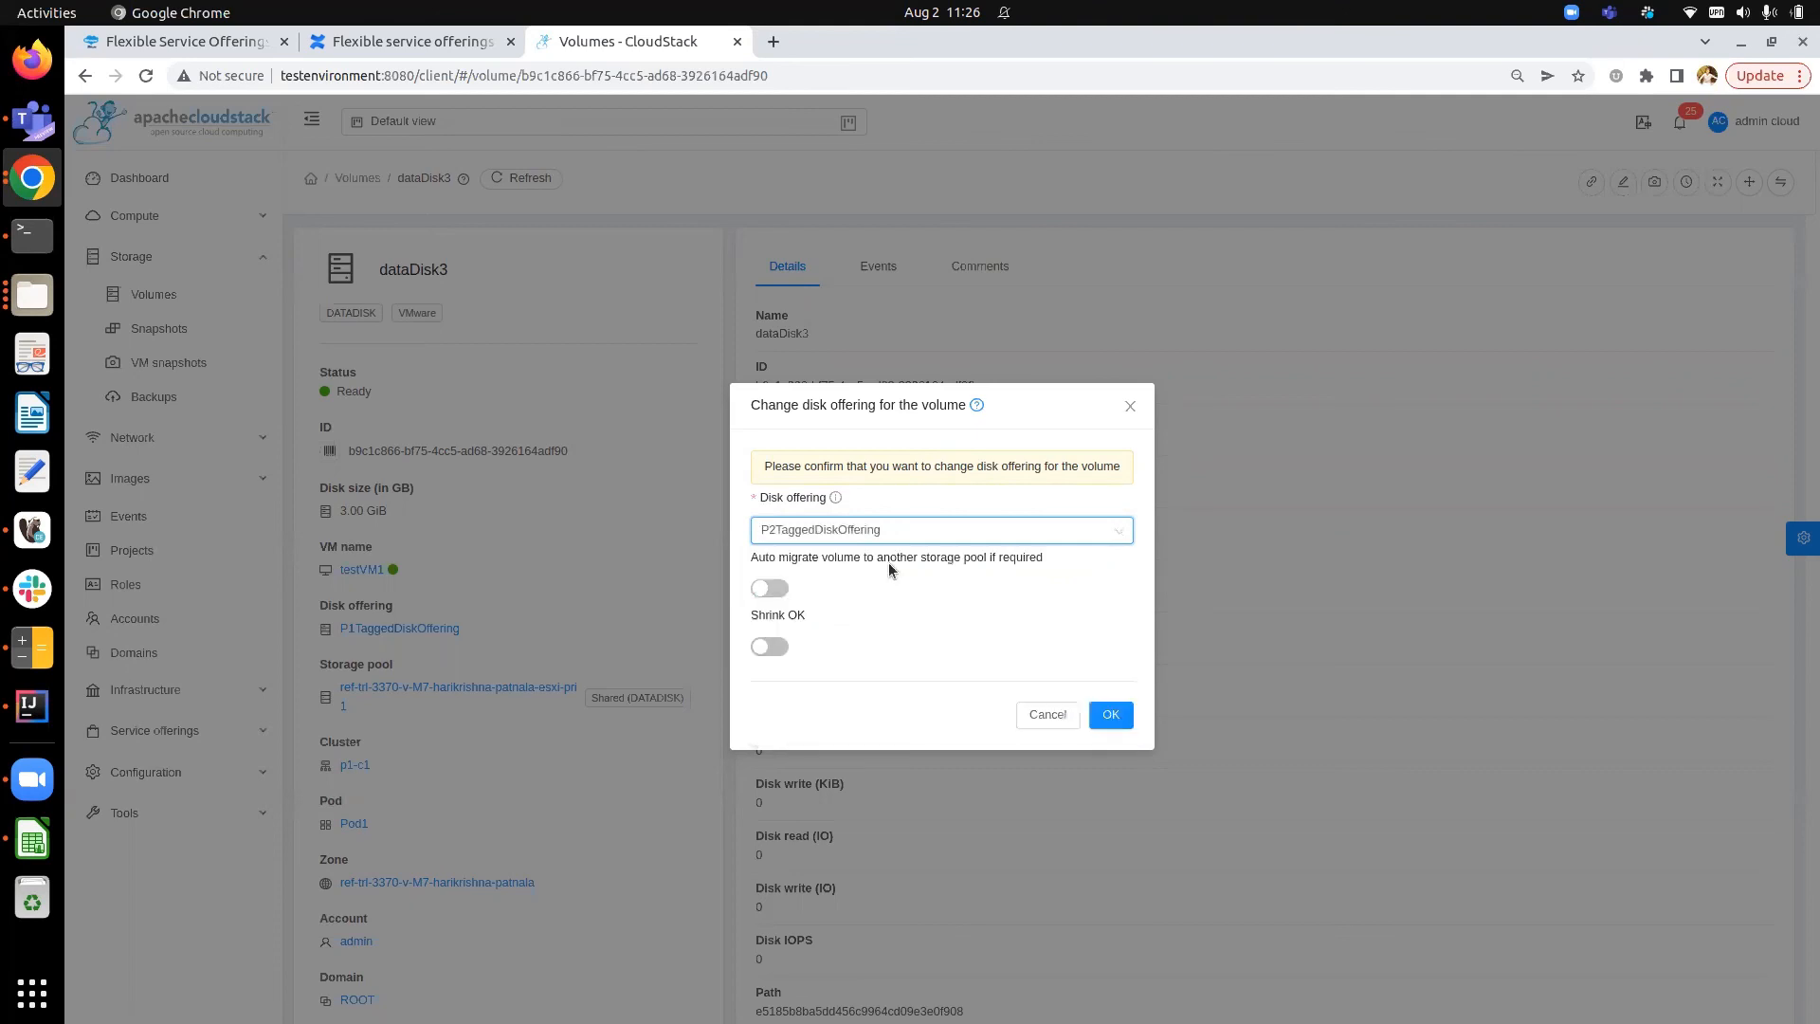
{"action": "left_click", "coordinate": [908, 530]}
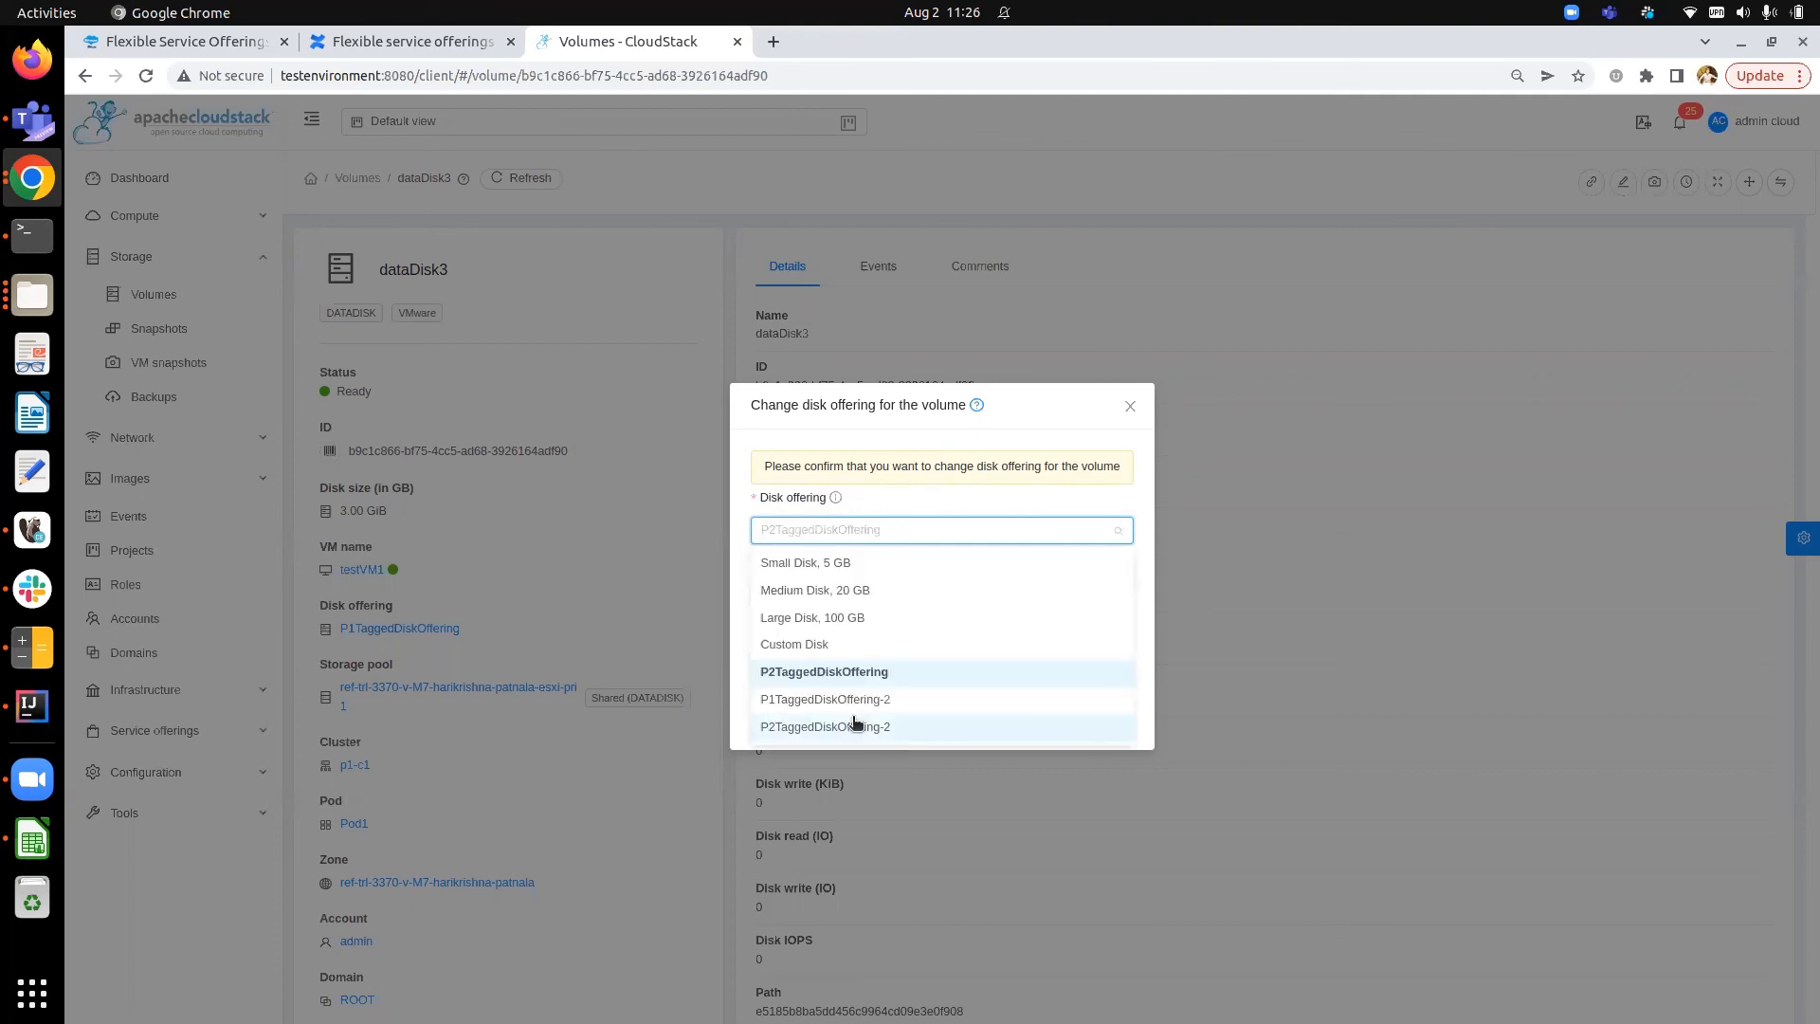
{"action": "left_click", "coordinate": [851, 724]}
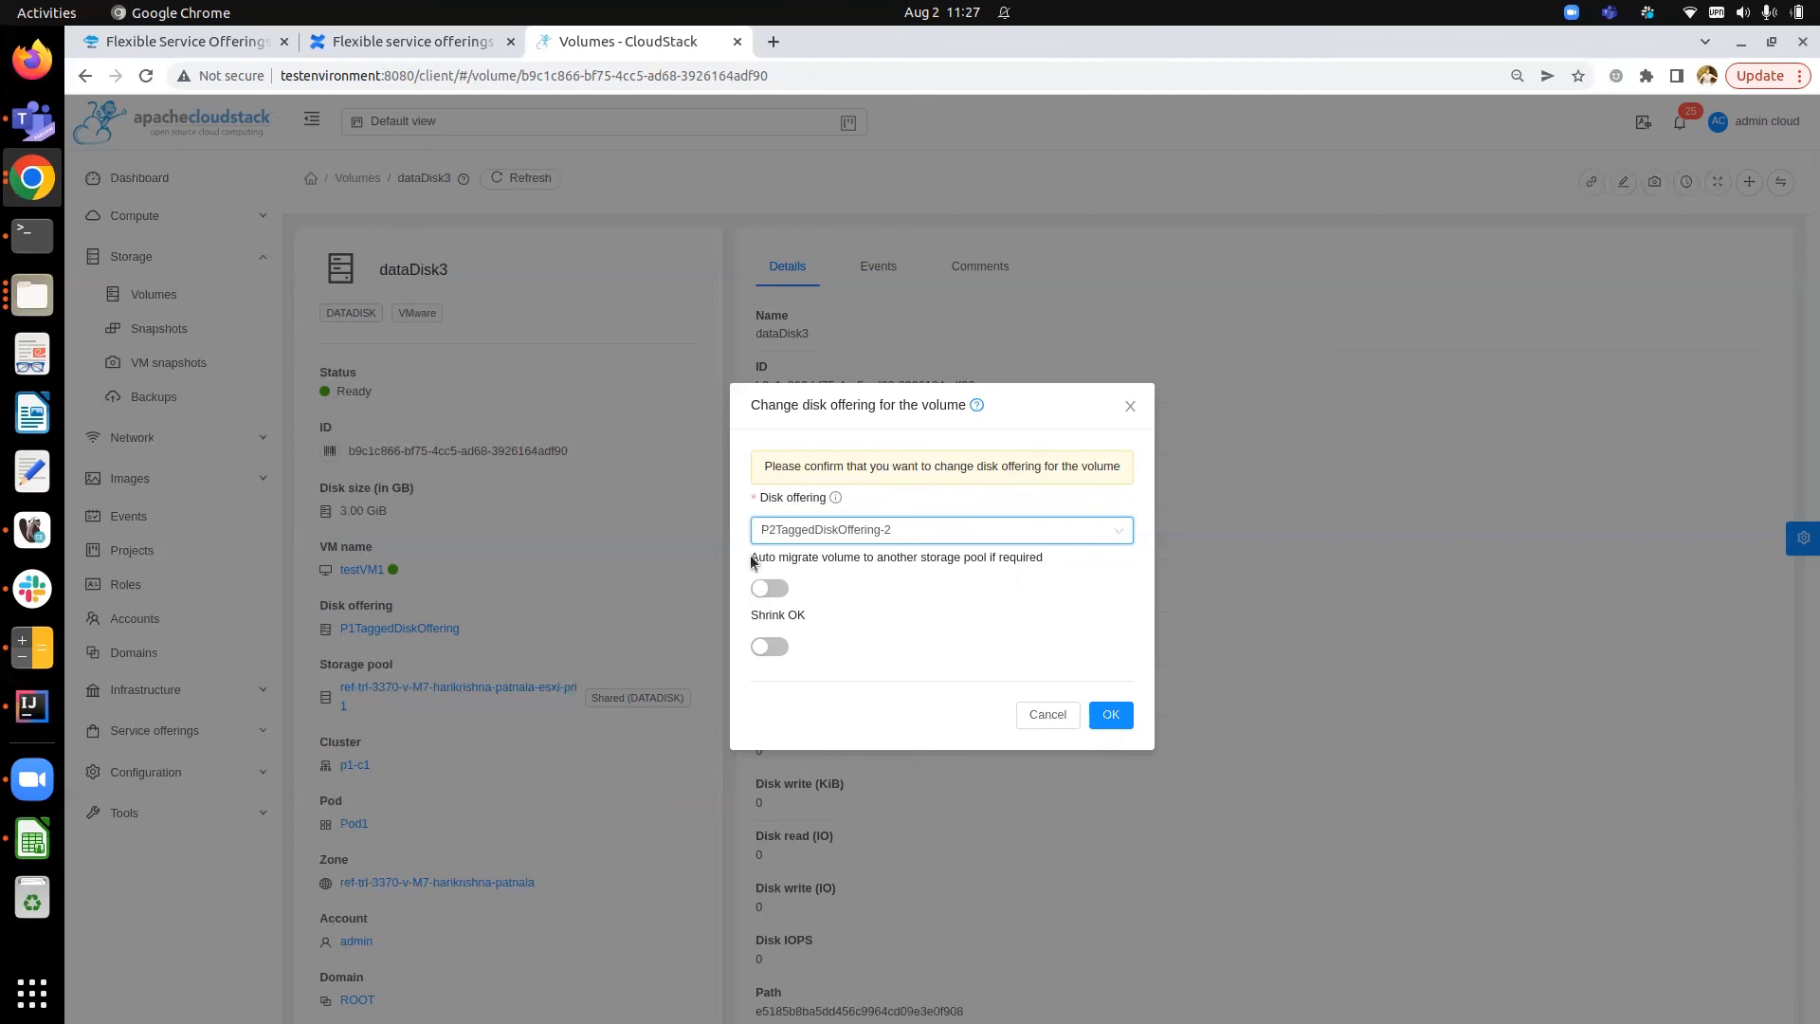
{"action": "left_click", "coordinate": [769, 588]}
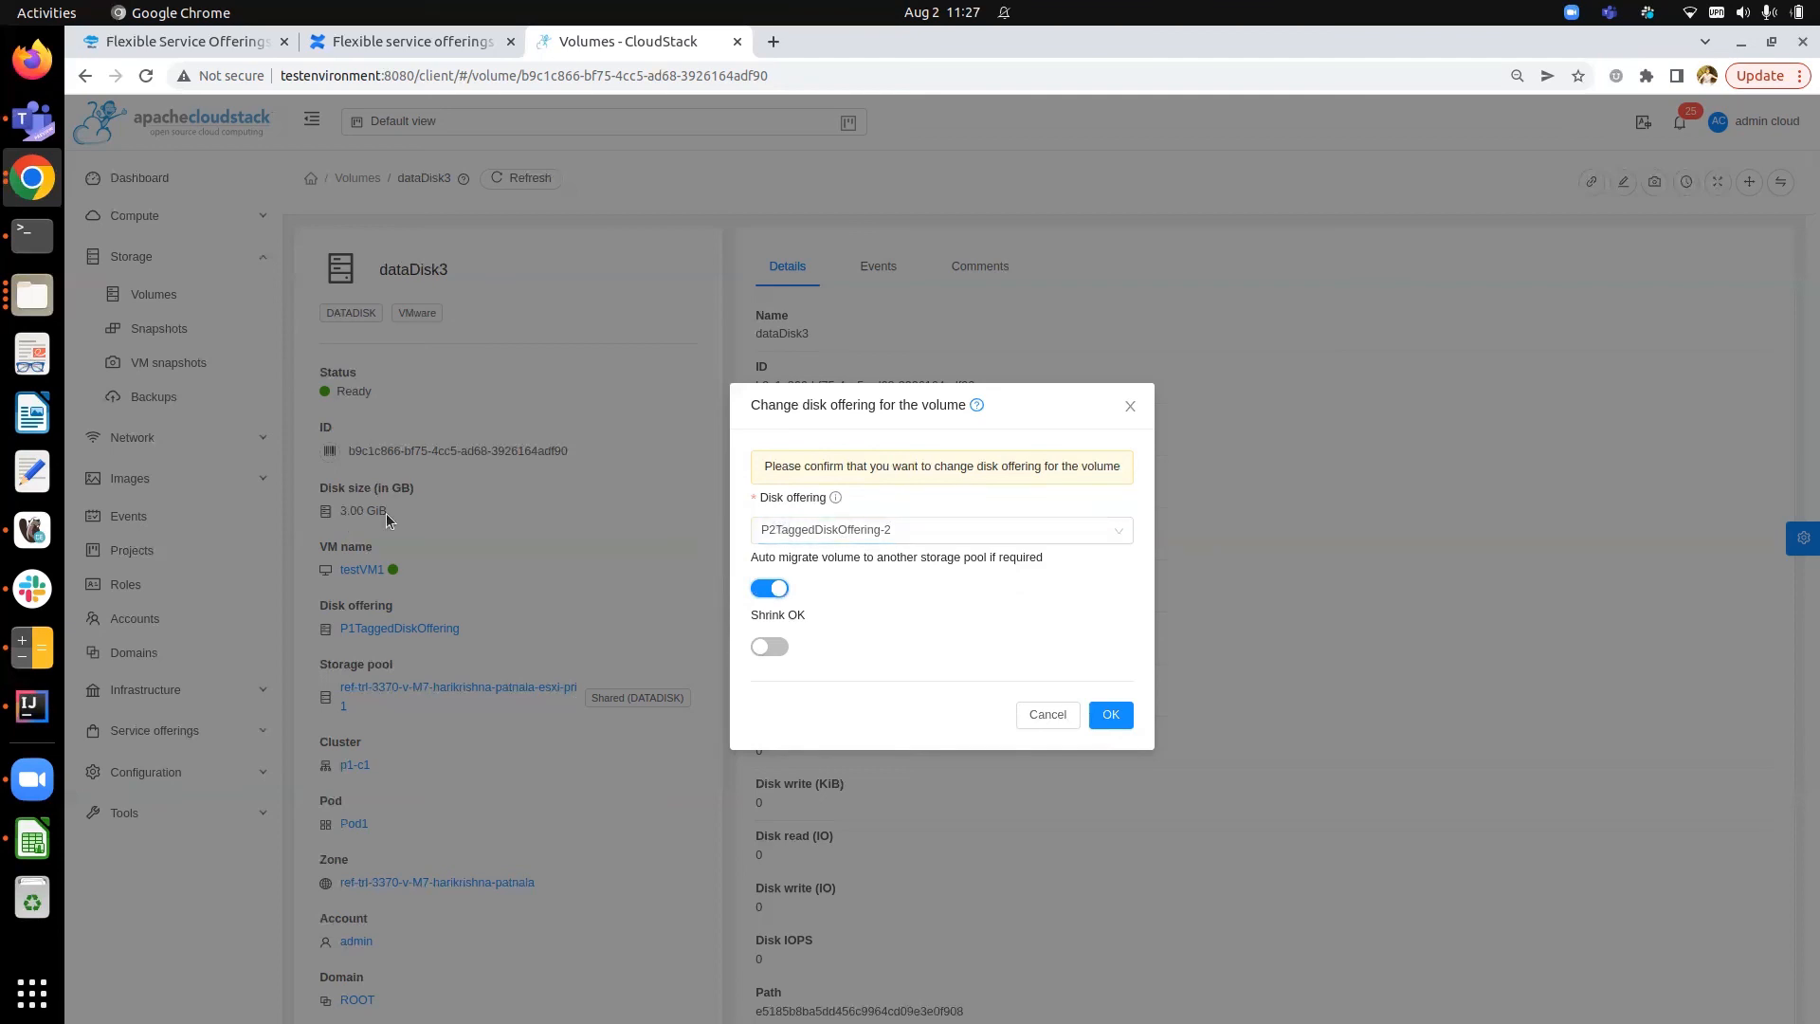
{"action": "left_click", "coordinate": [1109, 714]}
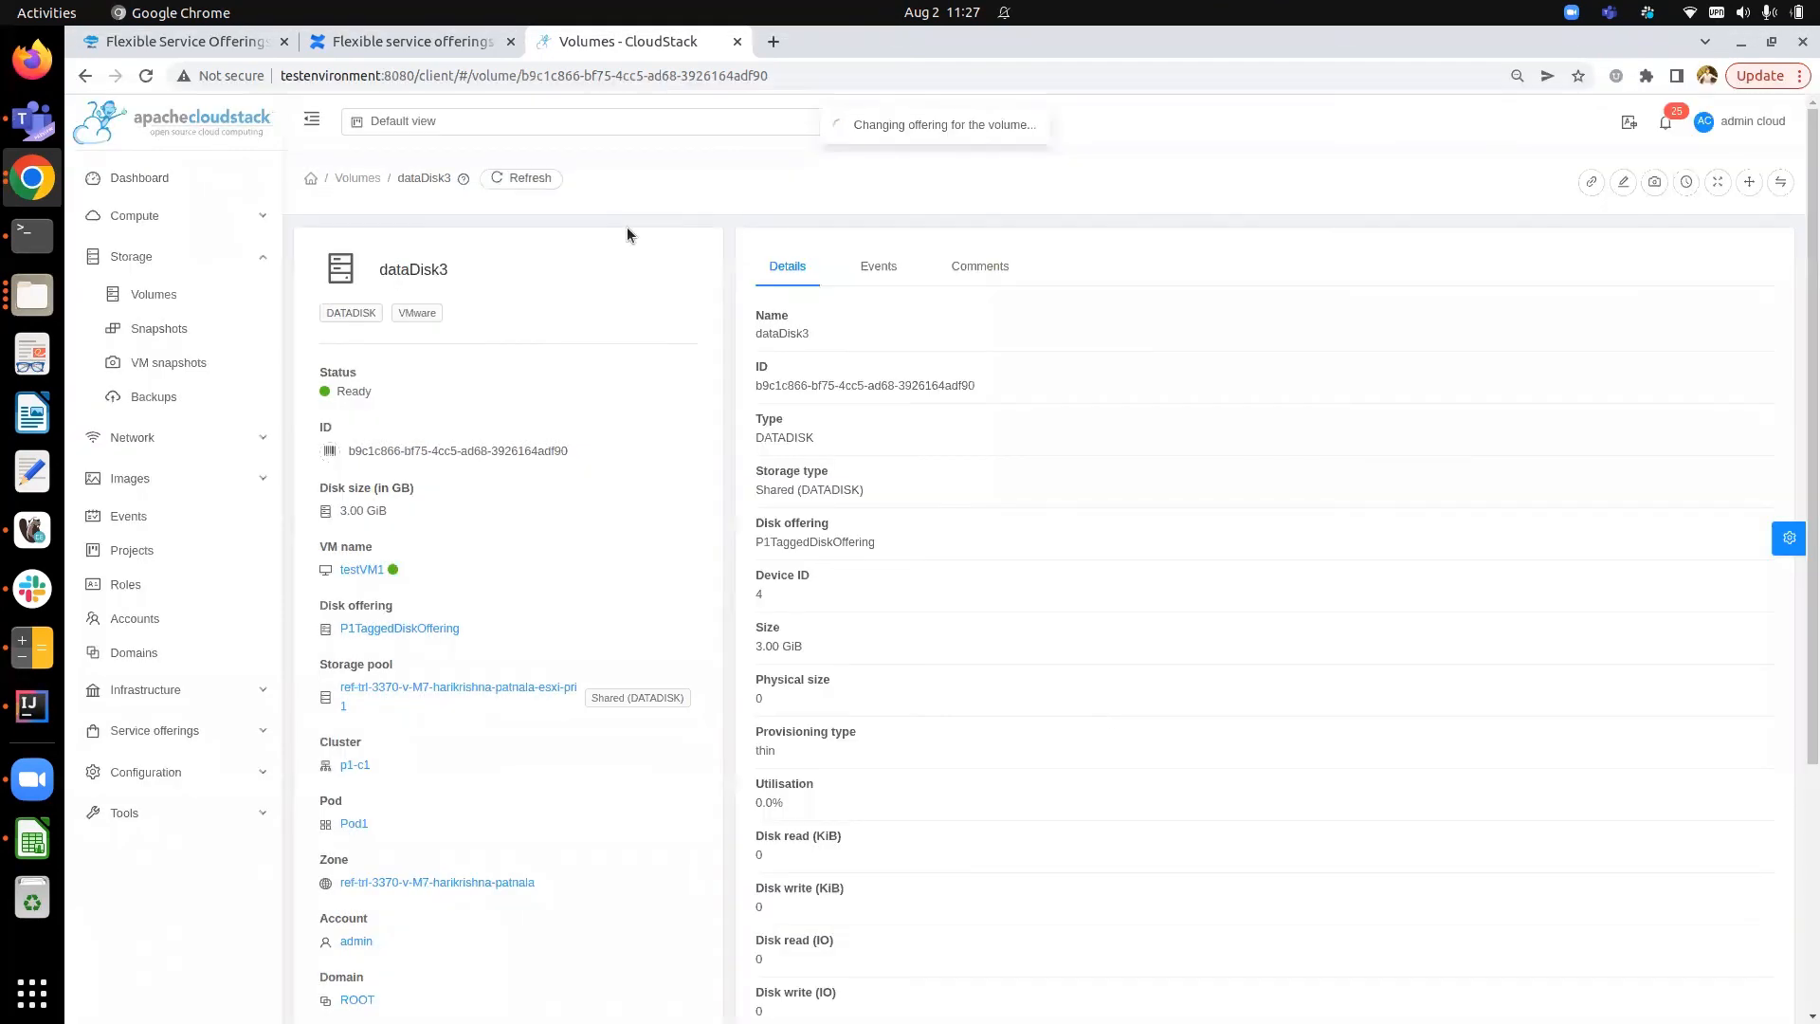
- Refresh dataDisk3's details and check its disk offering, size and storage pool
{"action": "left_click", "coordinate": [534, 185]}
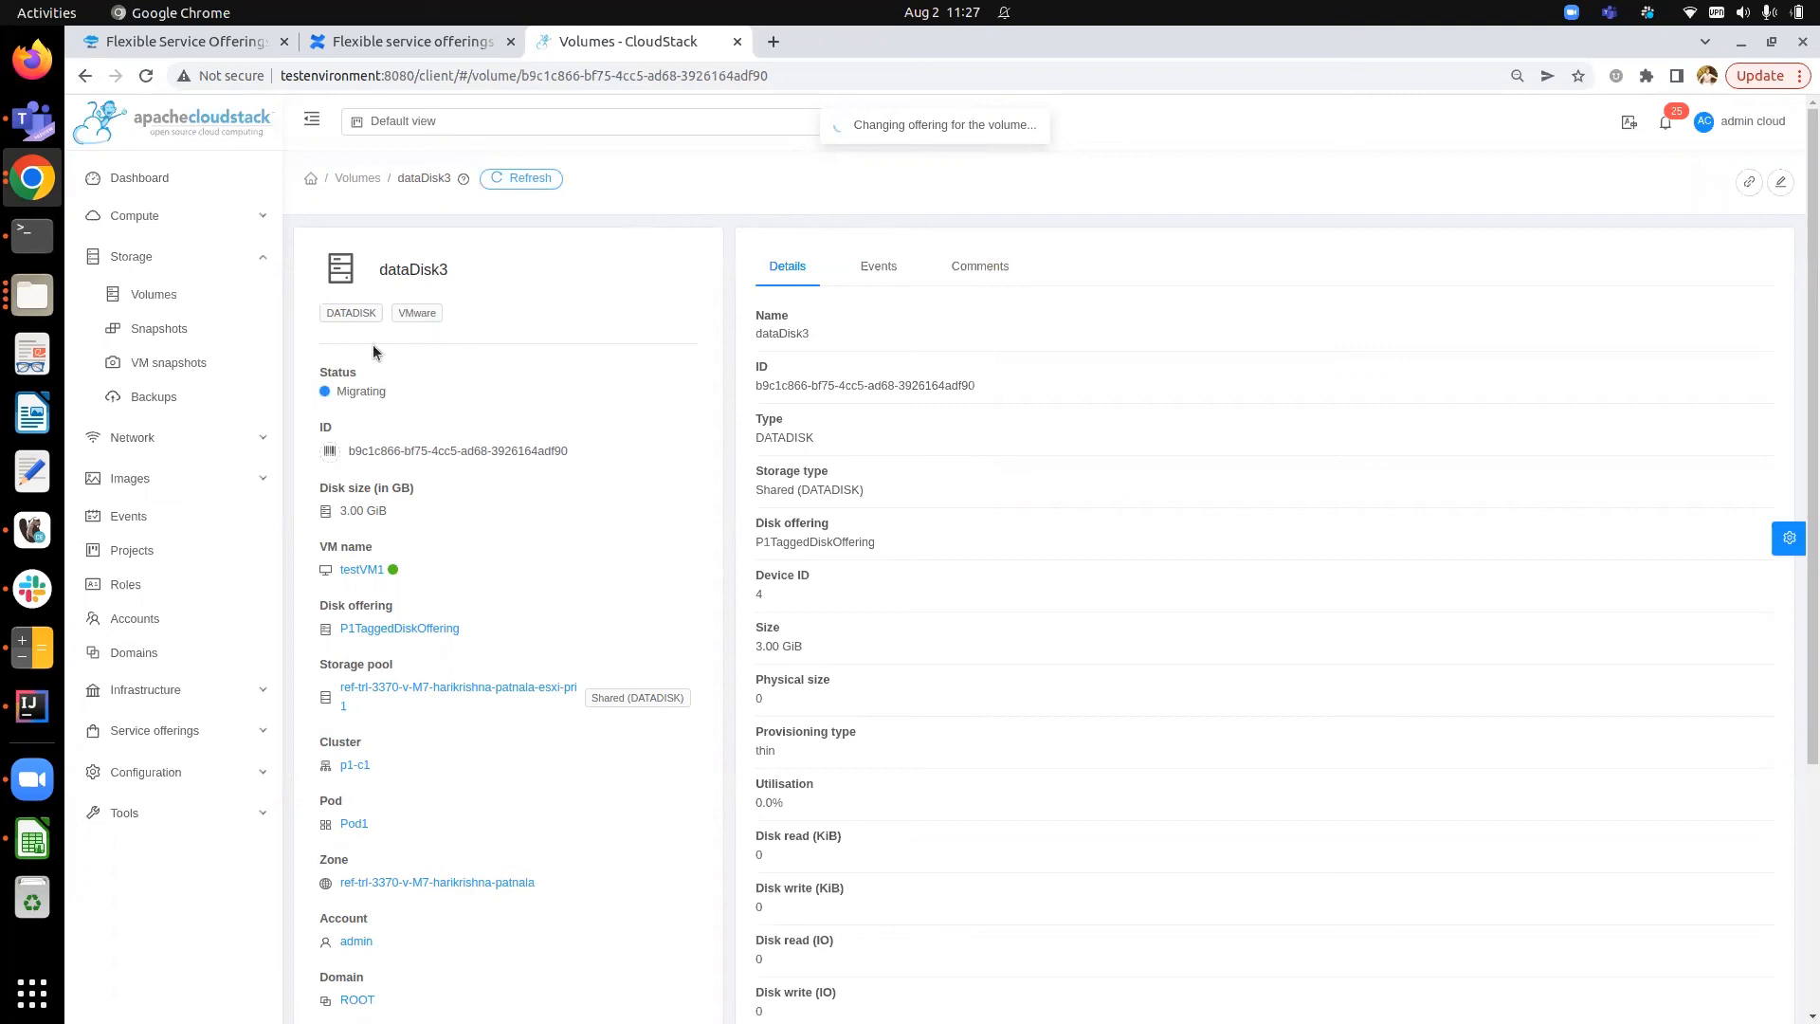
{"action": "mouse_move", "coordinate": [345, 407]}
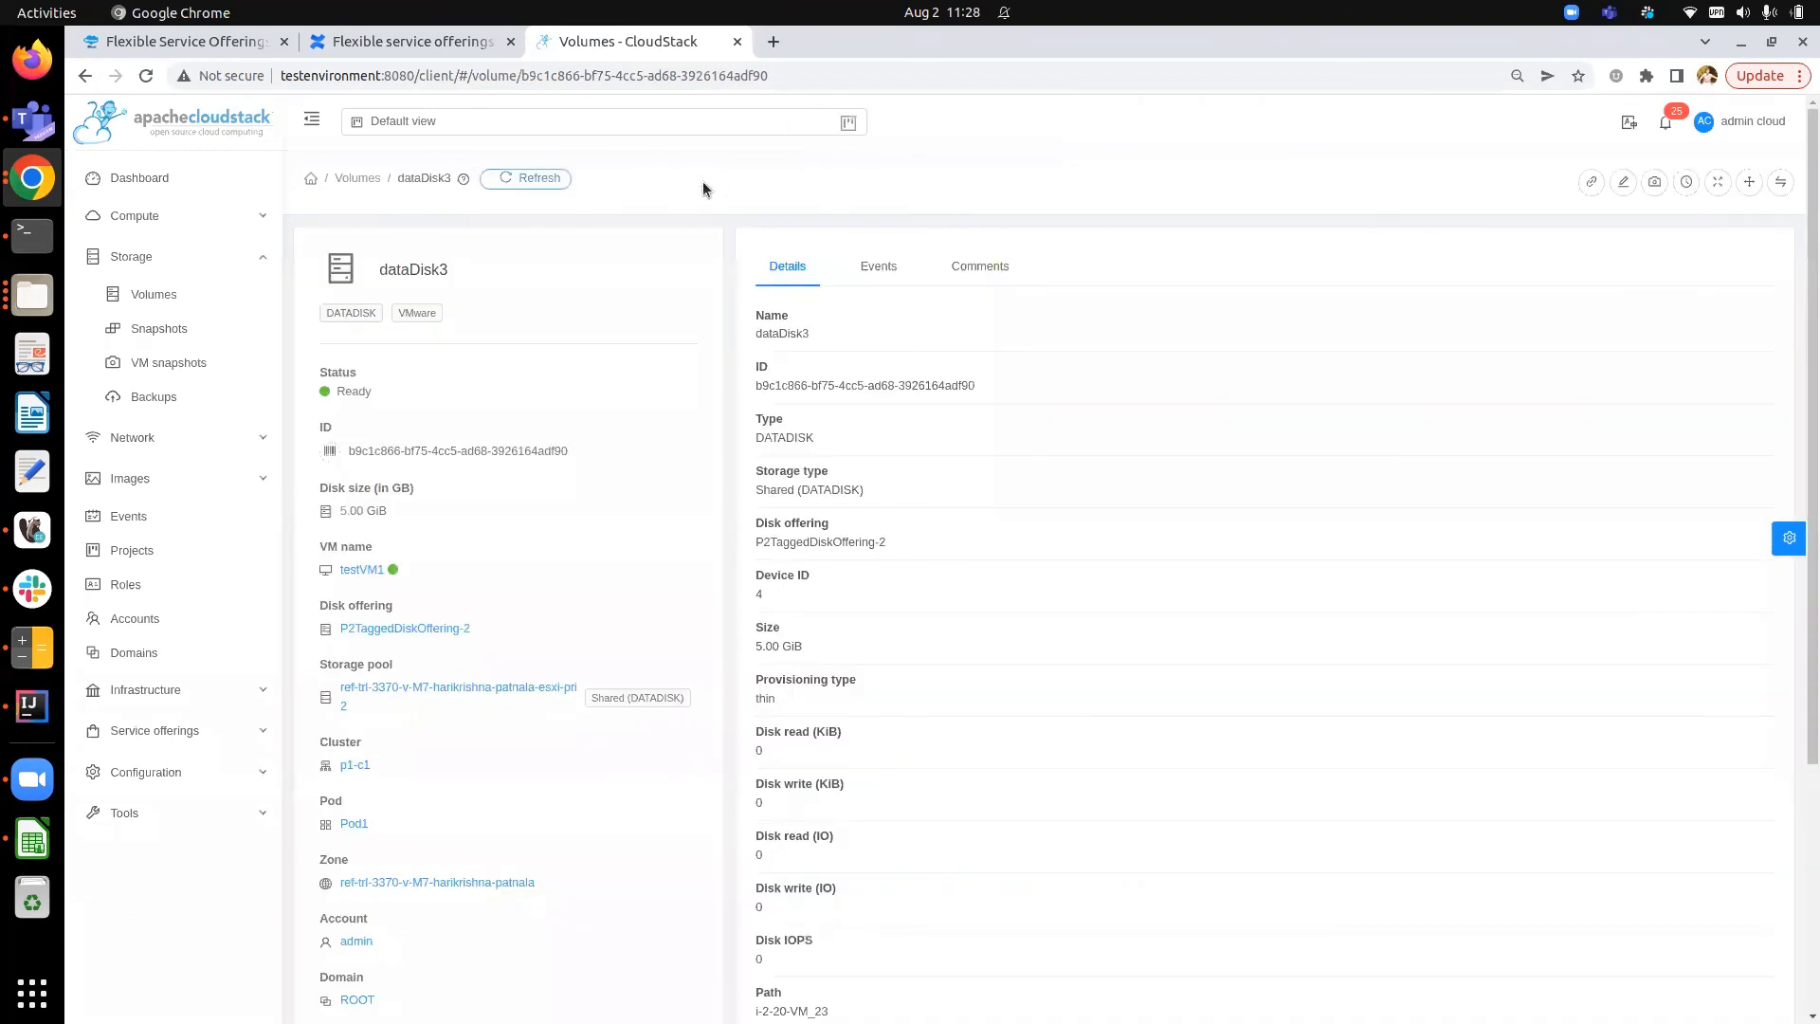
{"action": "left_click_drag", "start_coordinate": [317, 664], "coordinate": [394, 664]}
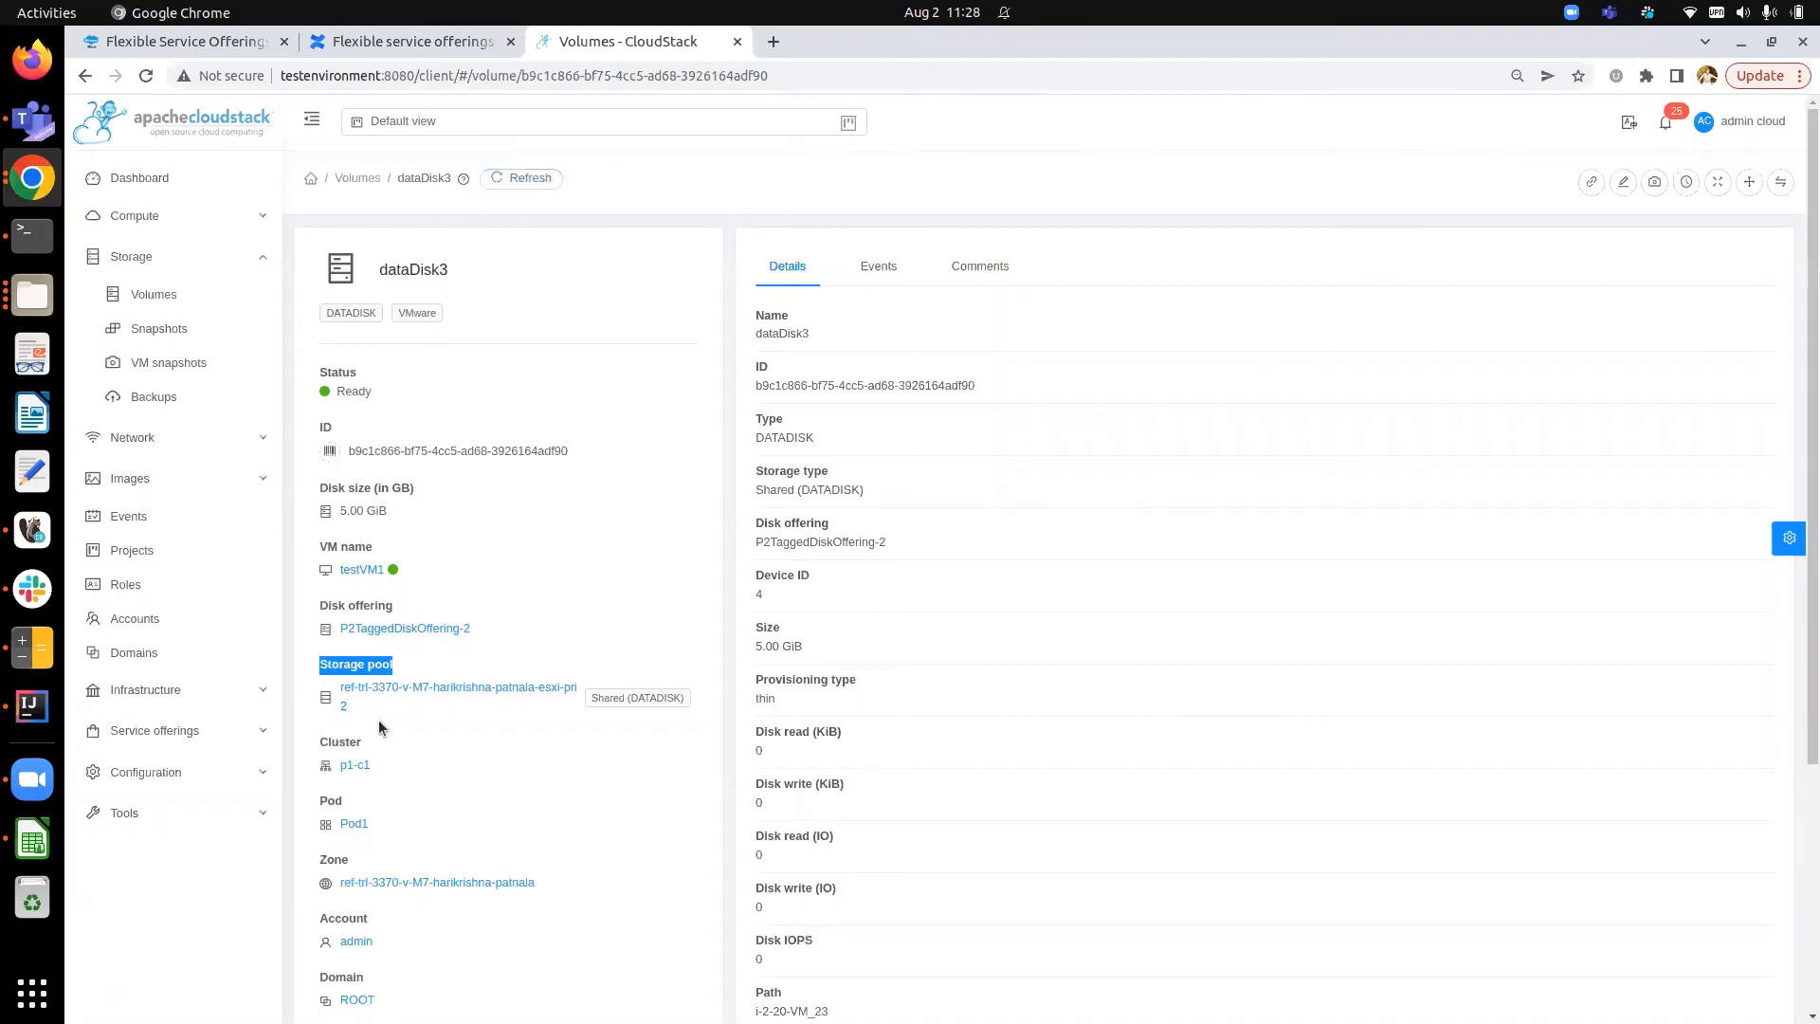
- Open dataDisk3's storage pool to check its details, return to the volume and highlight its disk size
{"action": "left_click", "coordinate": [413, 712]}
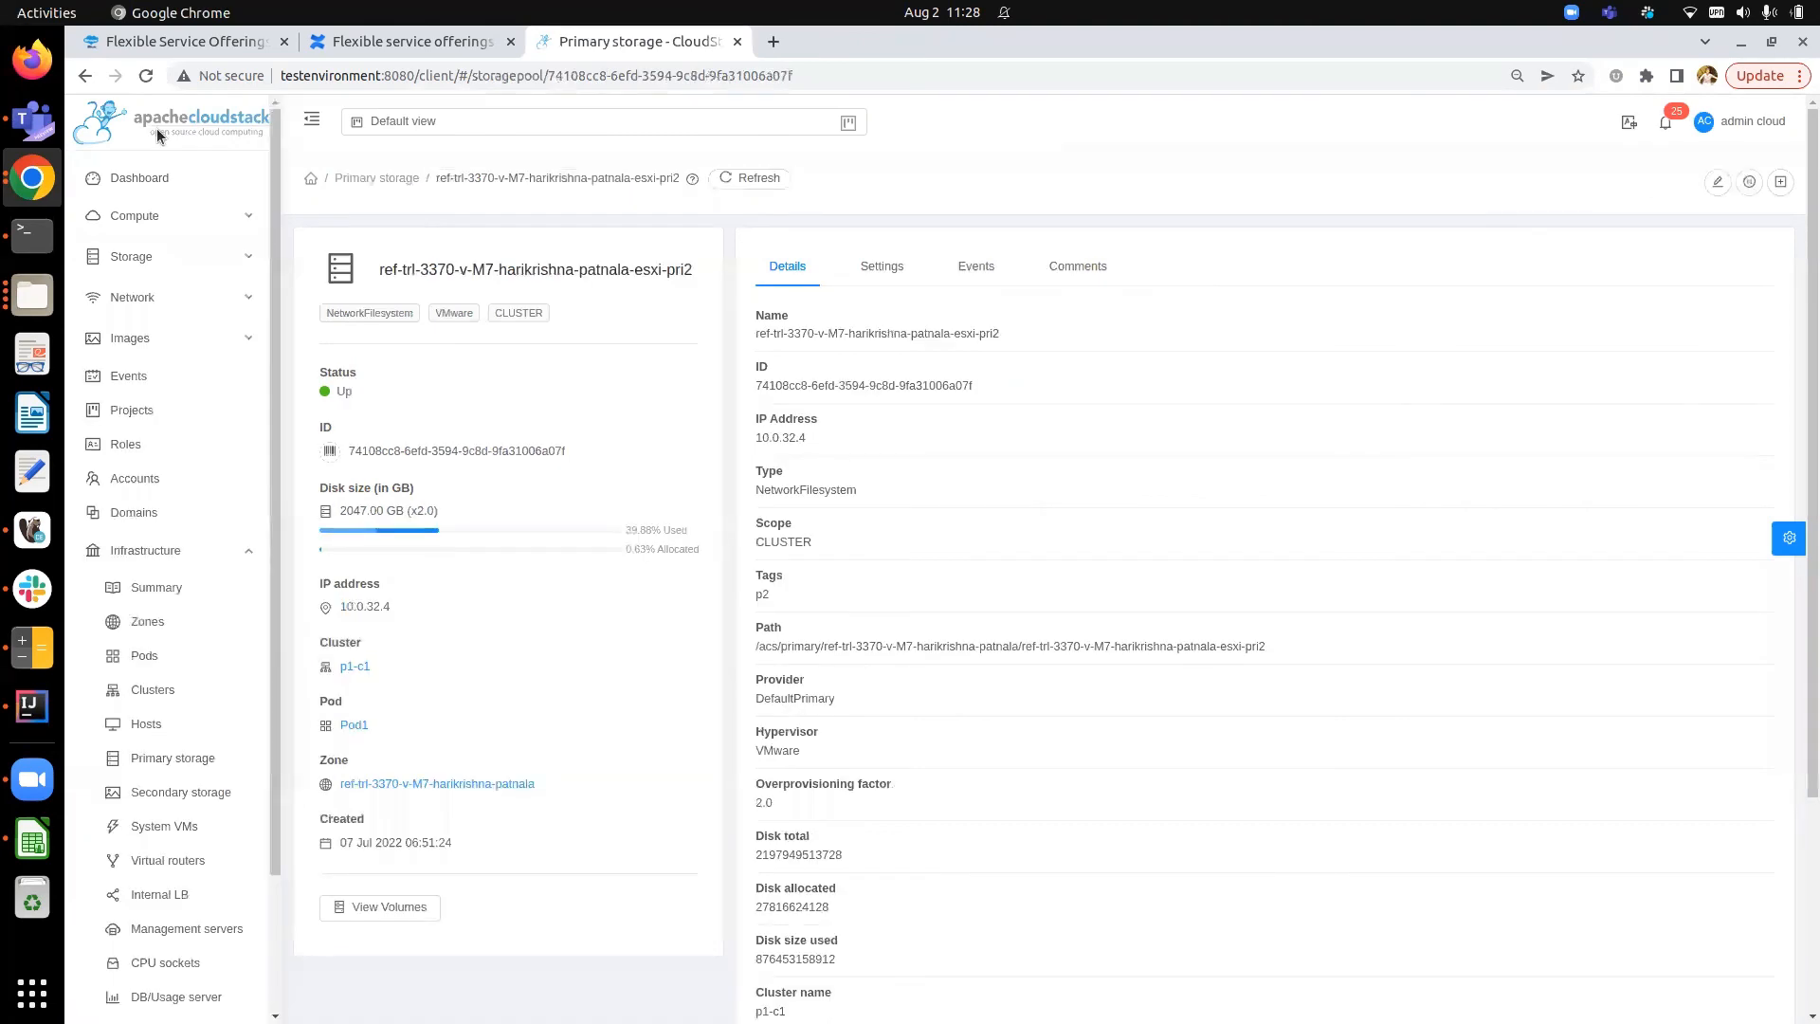
{"action": "key", "text": "alt+Left"}
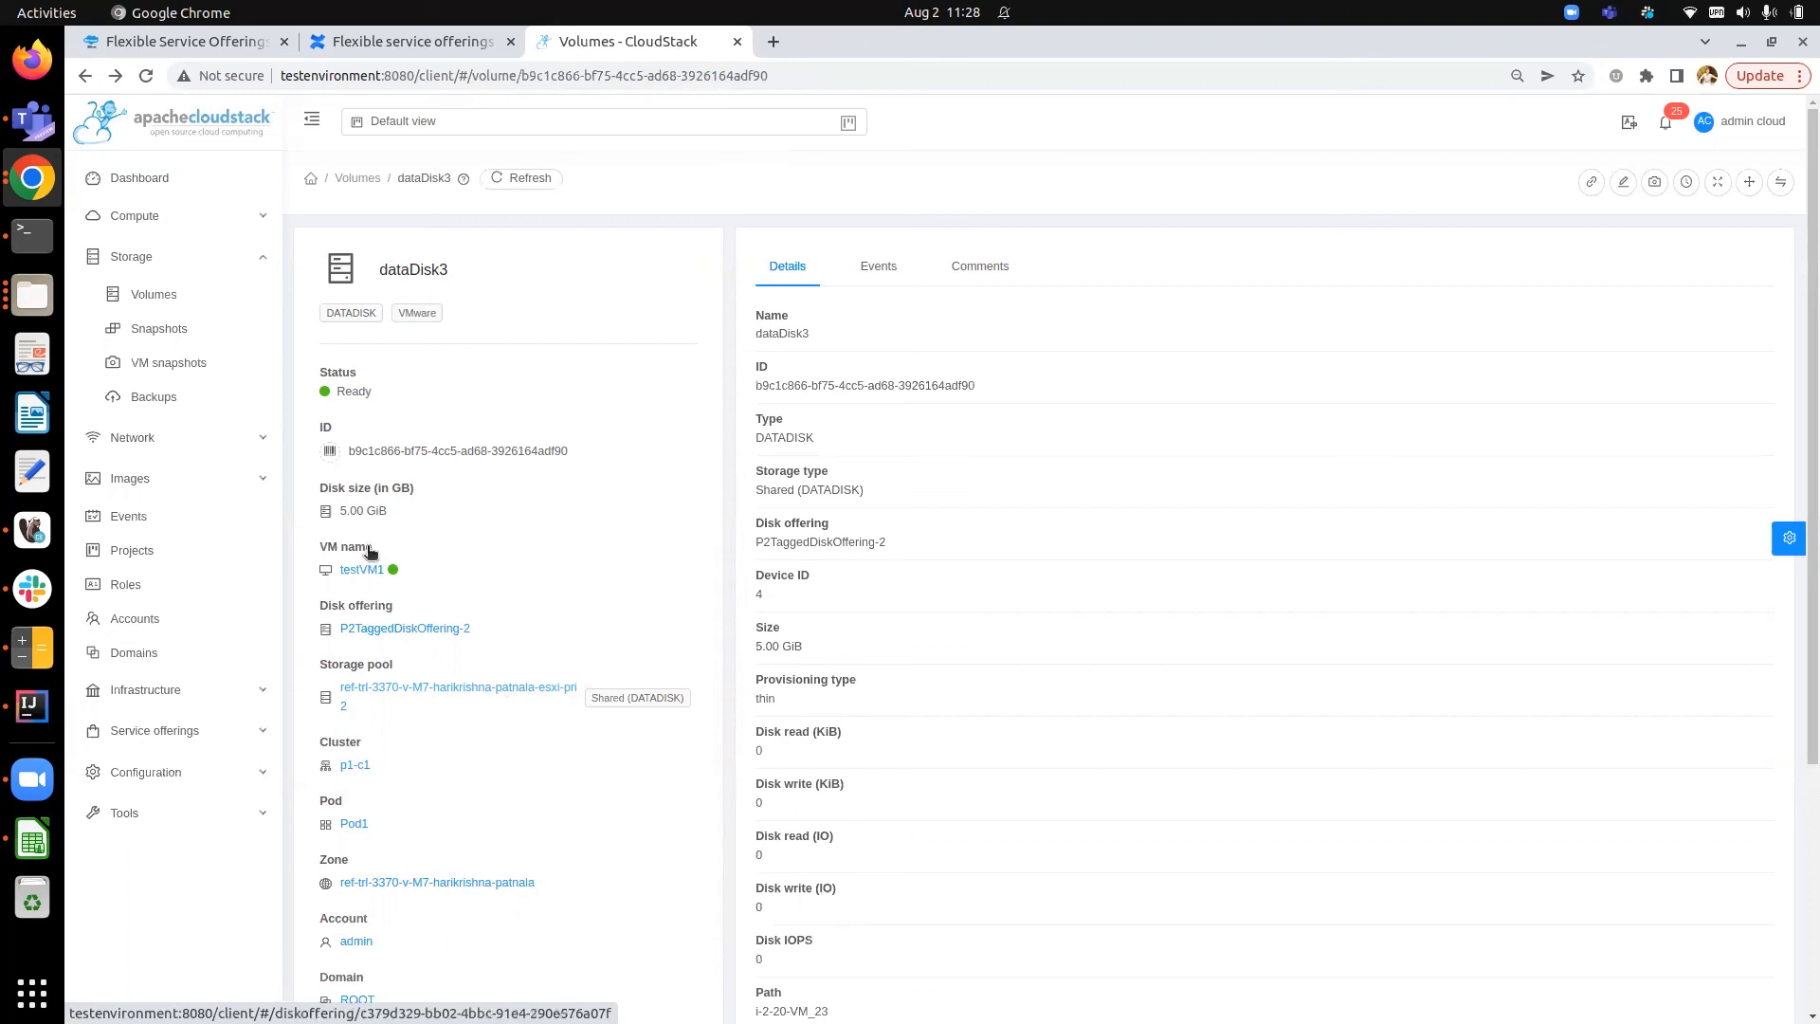
{"action": "left_click_drag", "start_coordinate": [338, 512], "coordinate": [387, 514]}
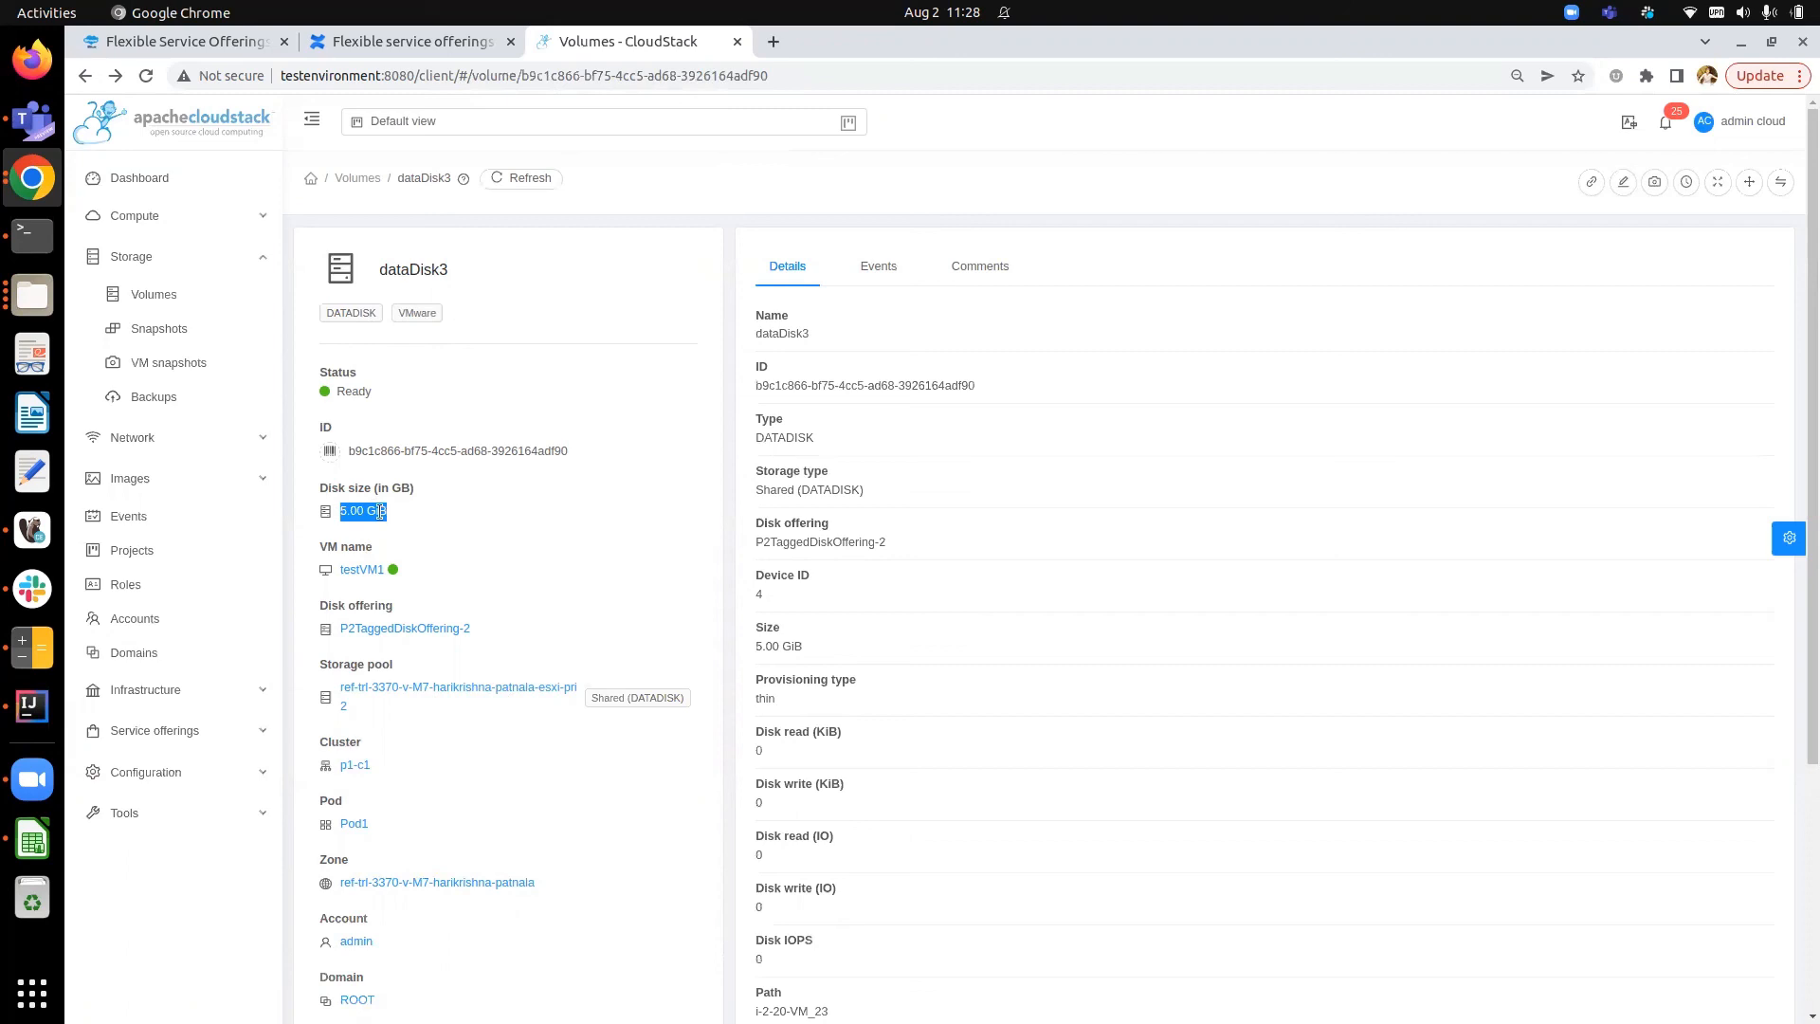
{"action": "left_click", "coordinate": [380, 512]}
- Open the change disk offering dialog for dataDisk3, review the listed disk offerings, then cancel
{"action": "left_click", "coordinate": [1782, 183]}
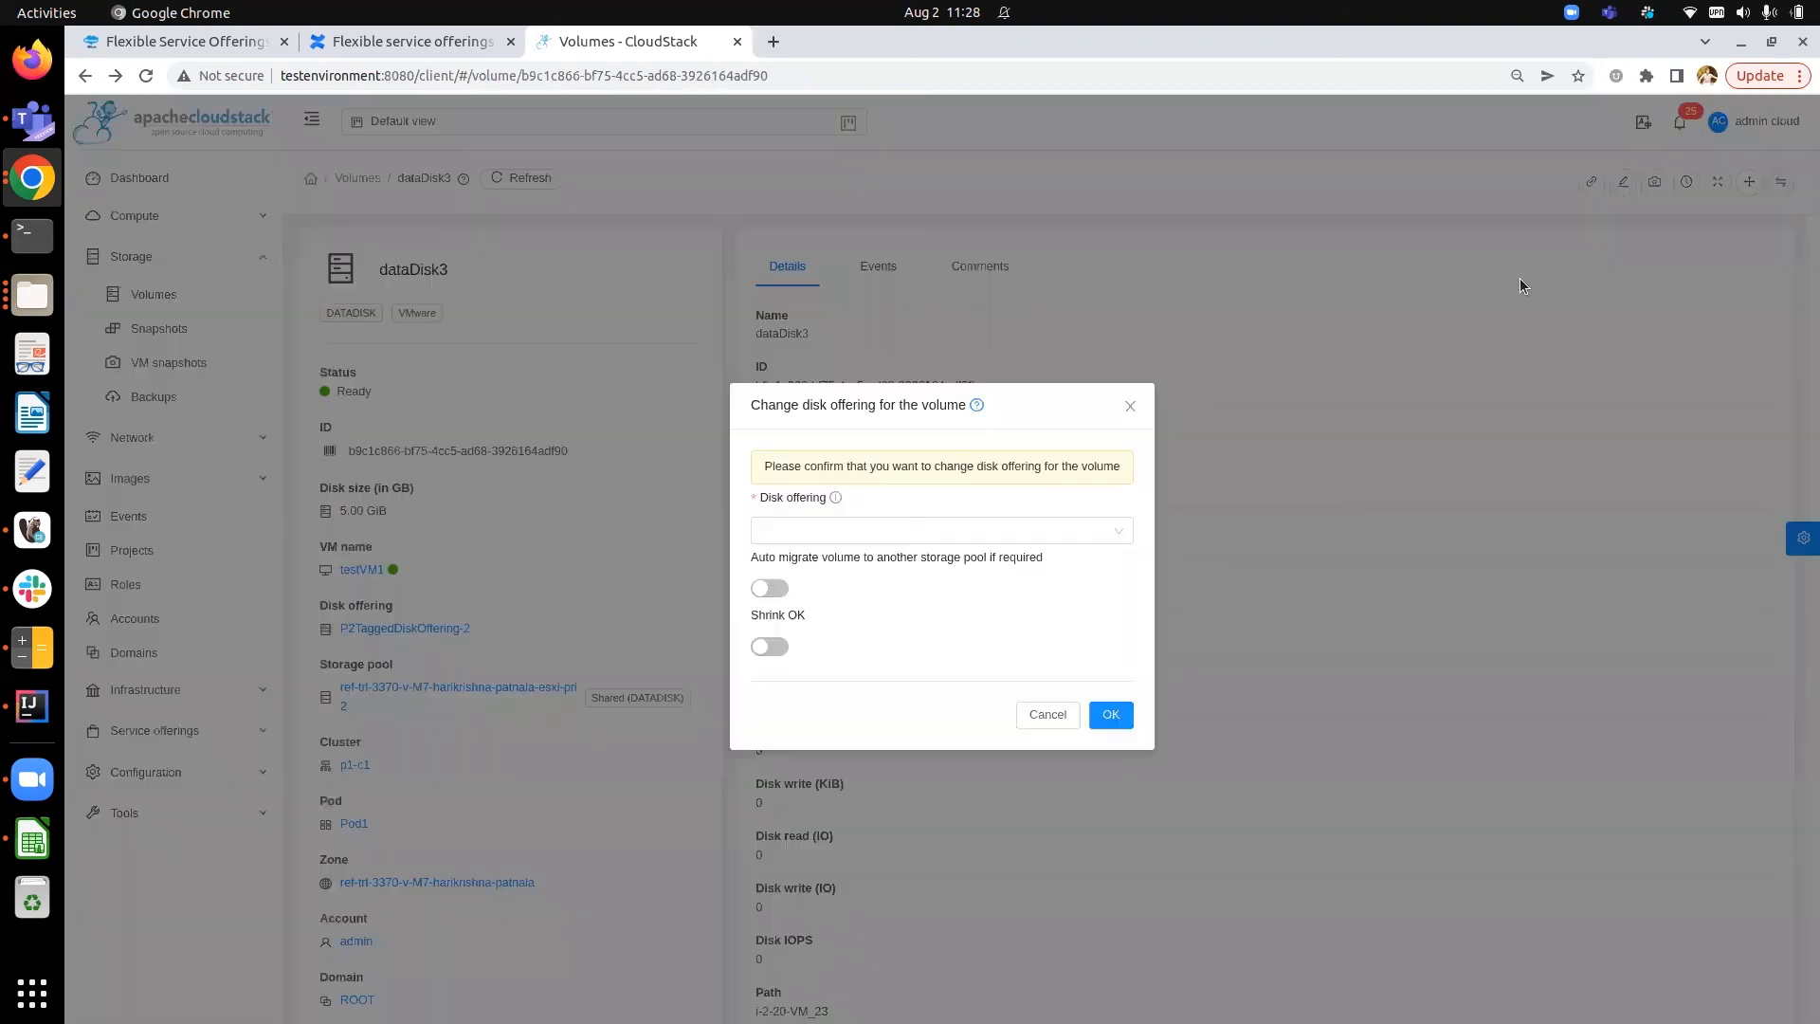
{"action": "left_click", "coordinate": [836, 527]}
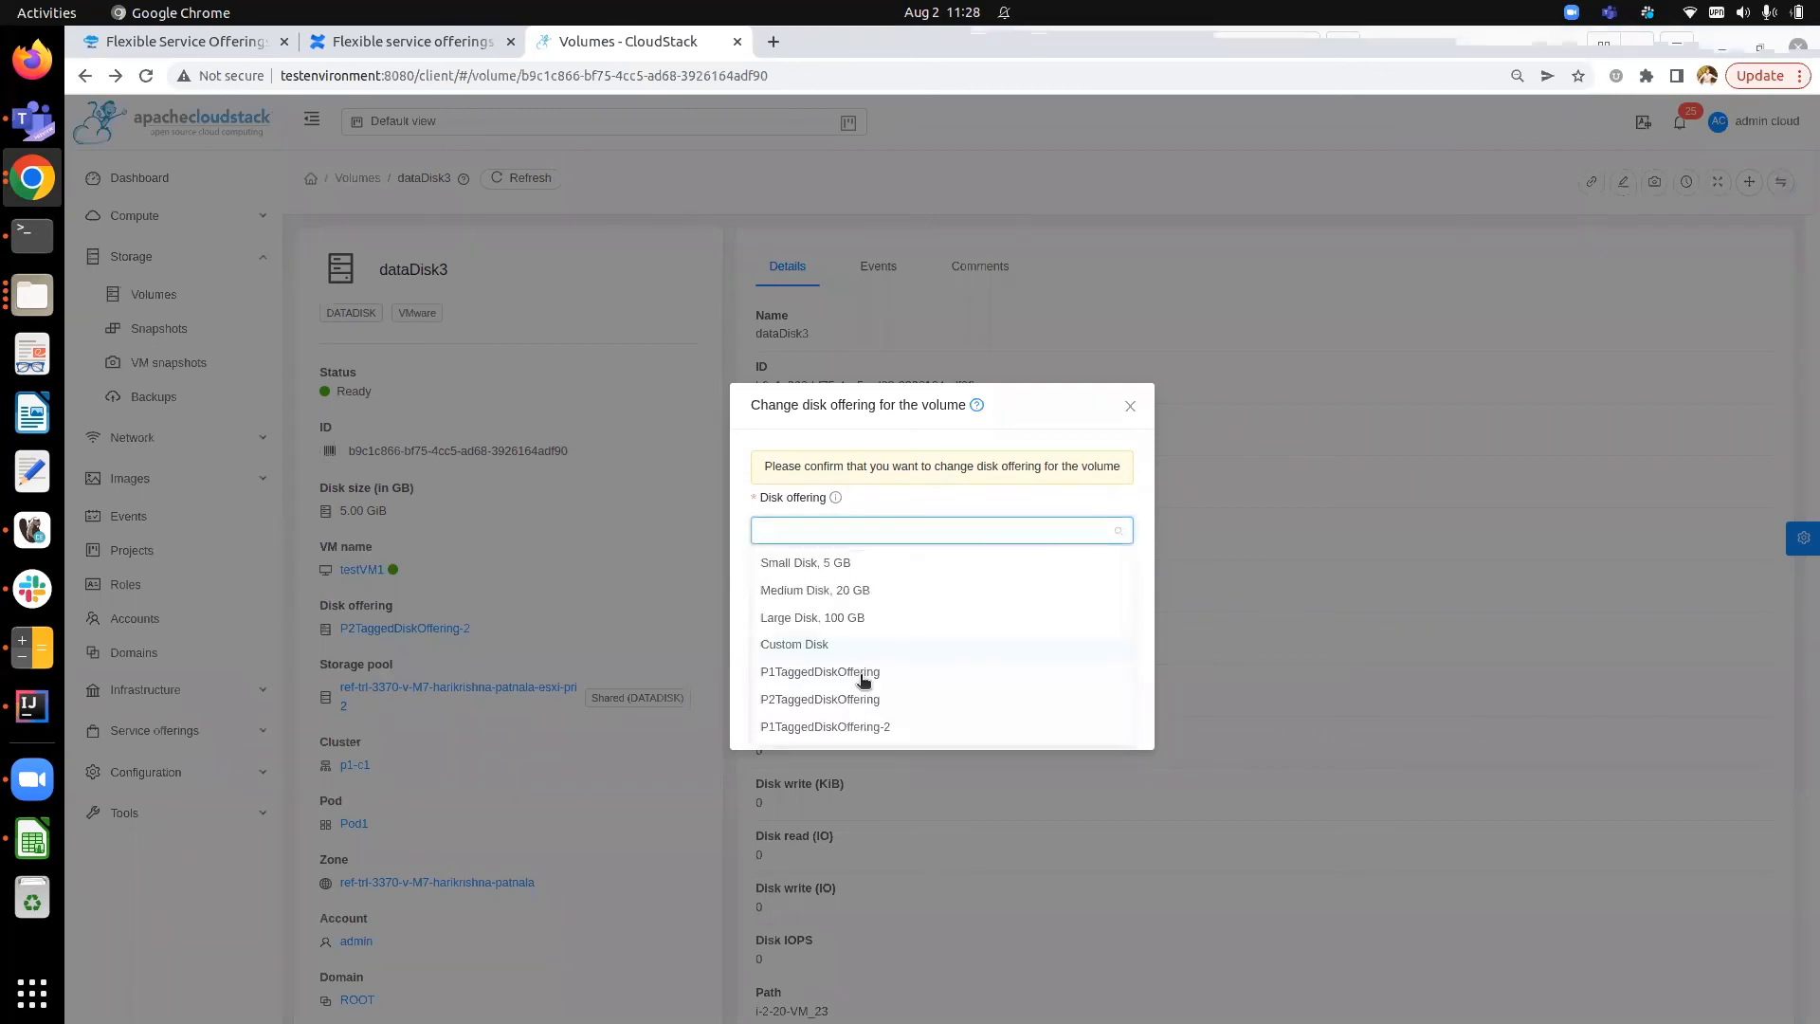
{"action": "left_click", "coordinate": [931, 502]}
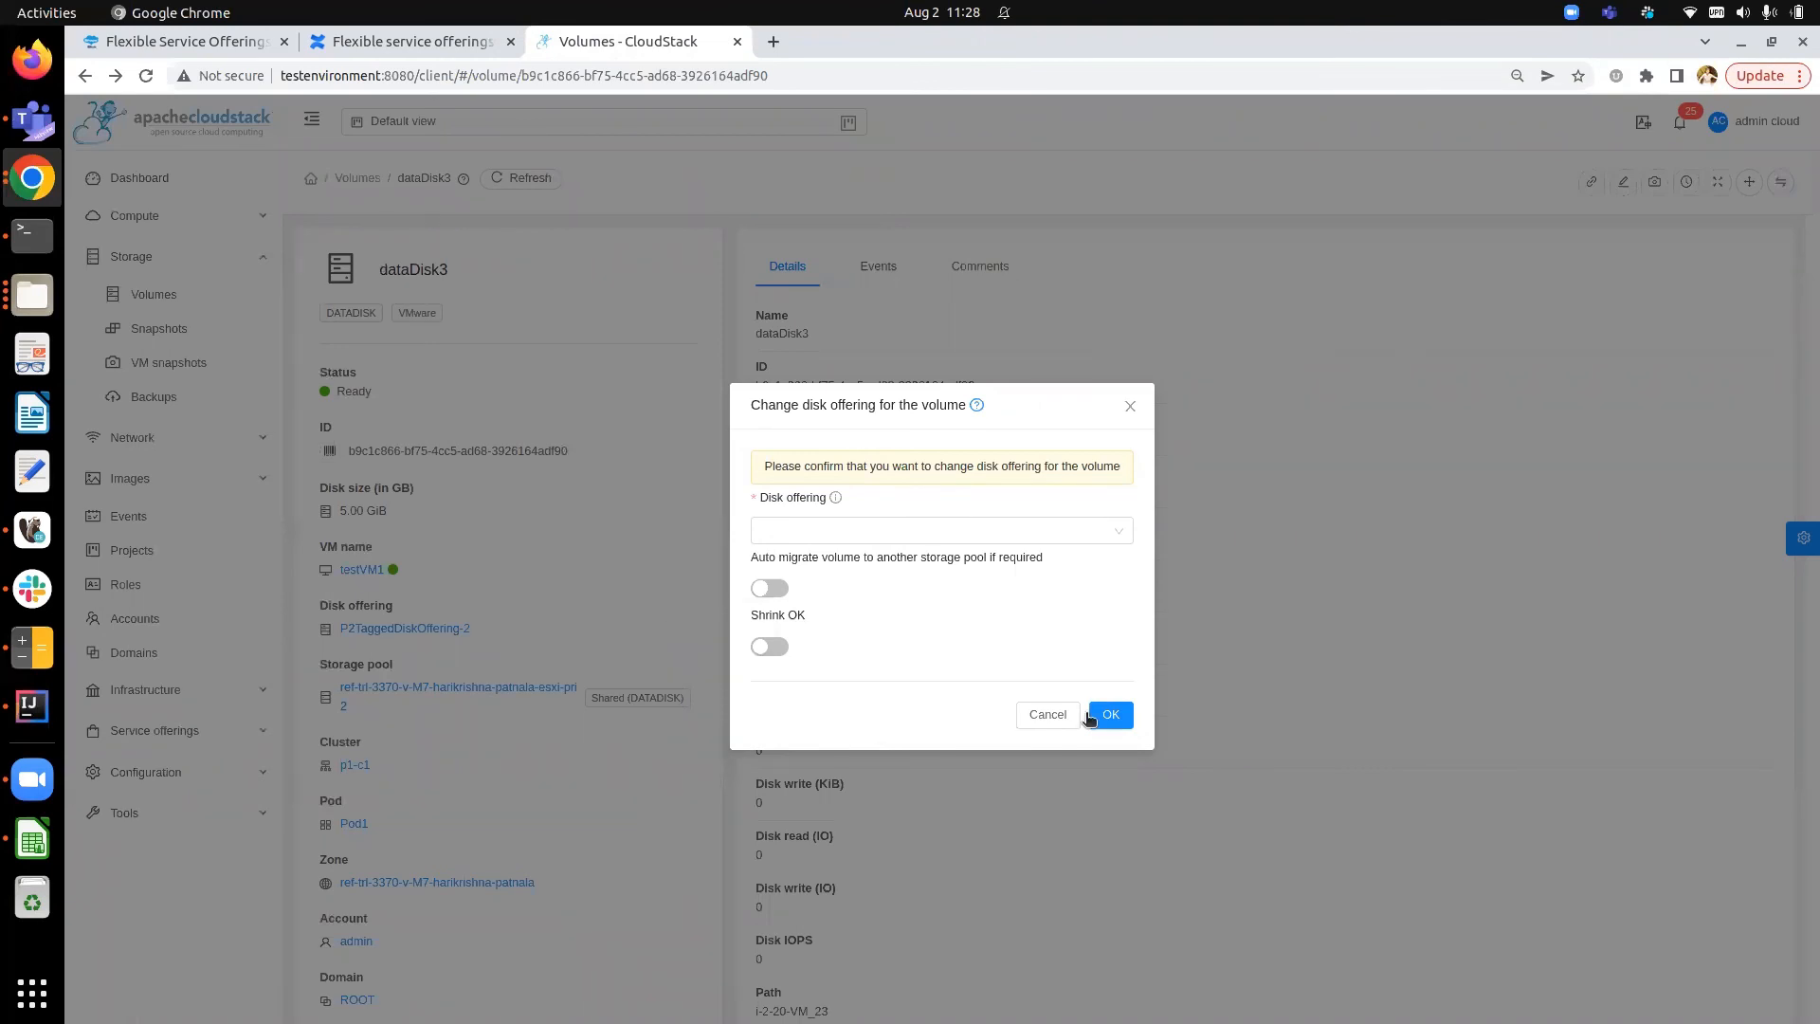
{"action": "left_click", "coordinate": [1052, 713]}
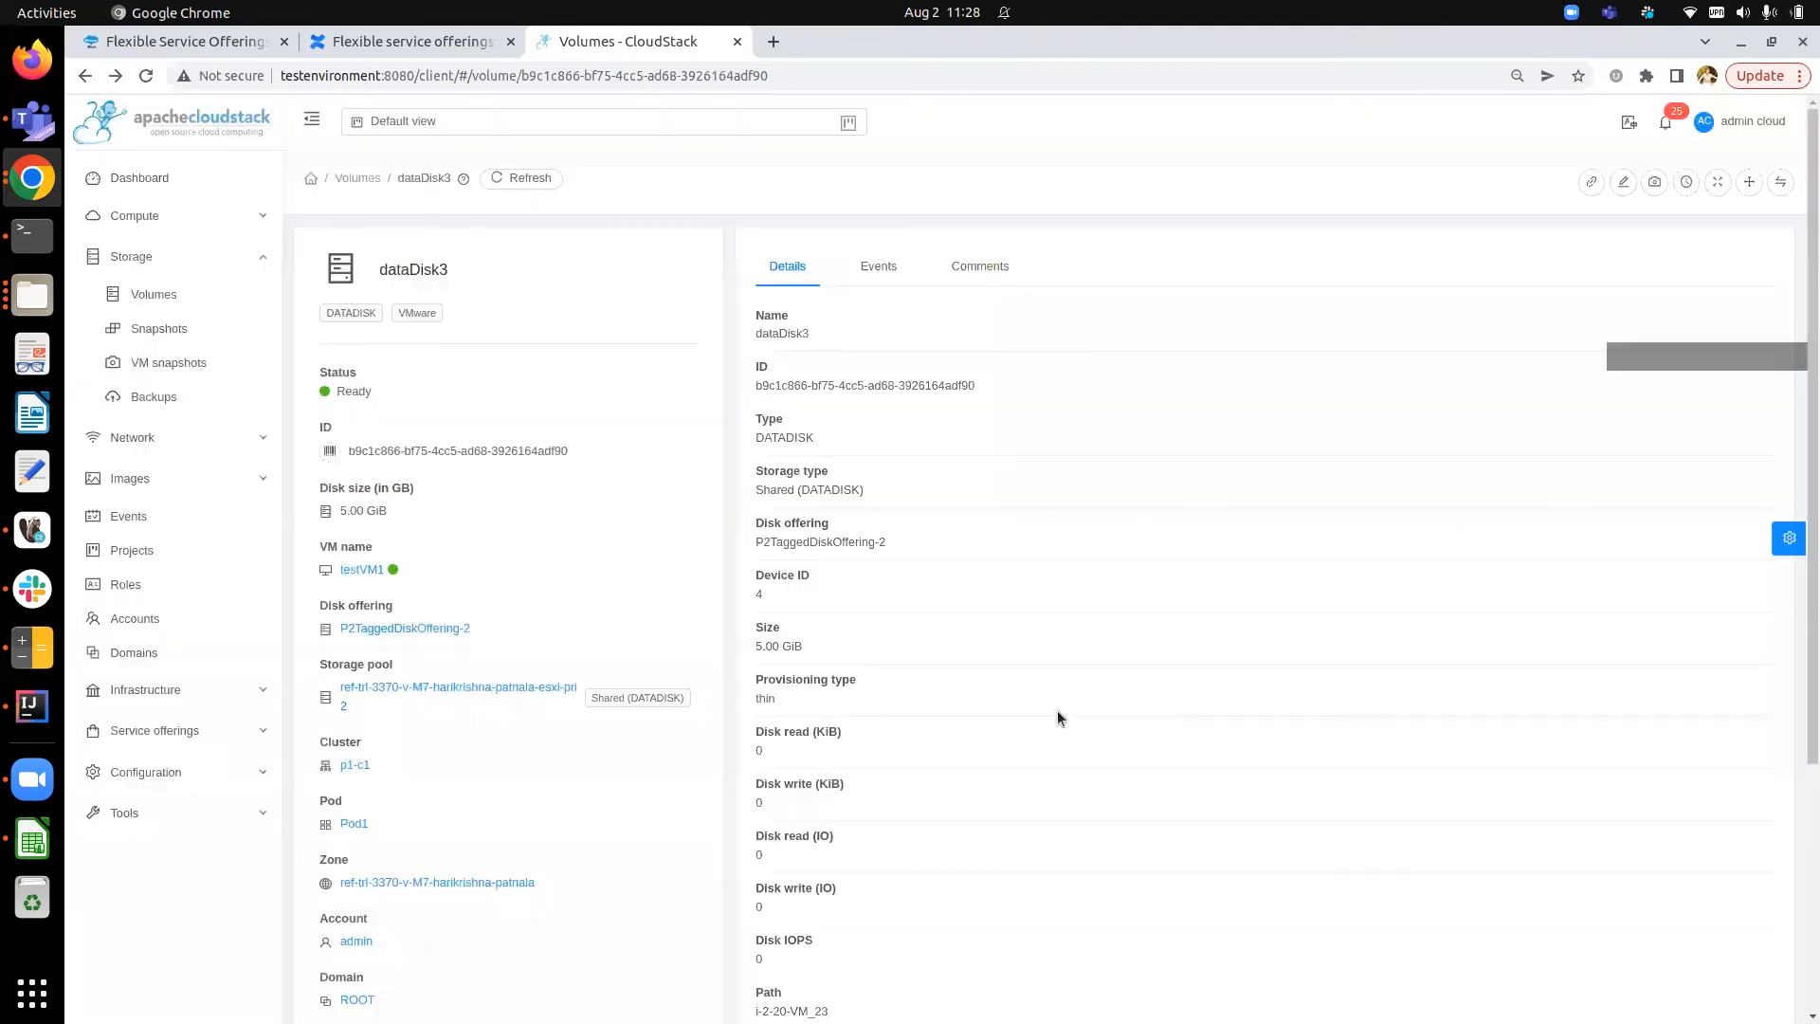
- Switch to the ShapeBlue Flexible Service Offerings blog and scroll through its UI changes and Add Instance form sections
{"action": "left_click", "coordinate": [230, 42]}
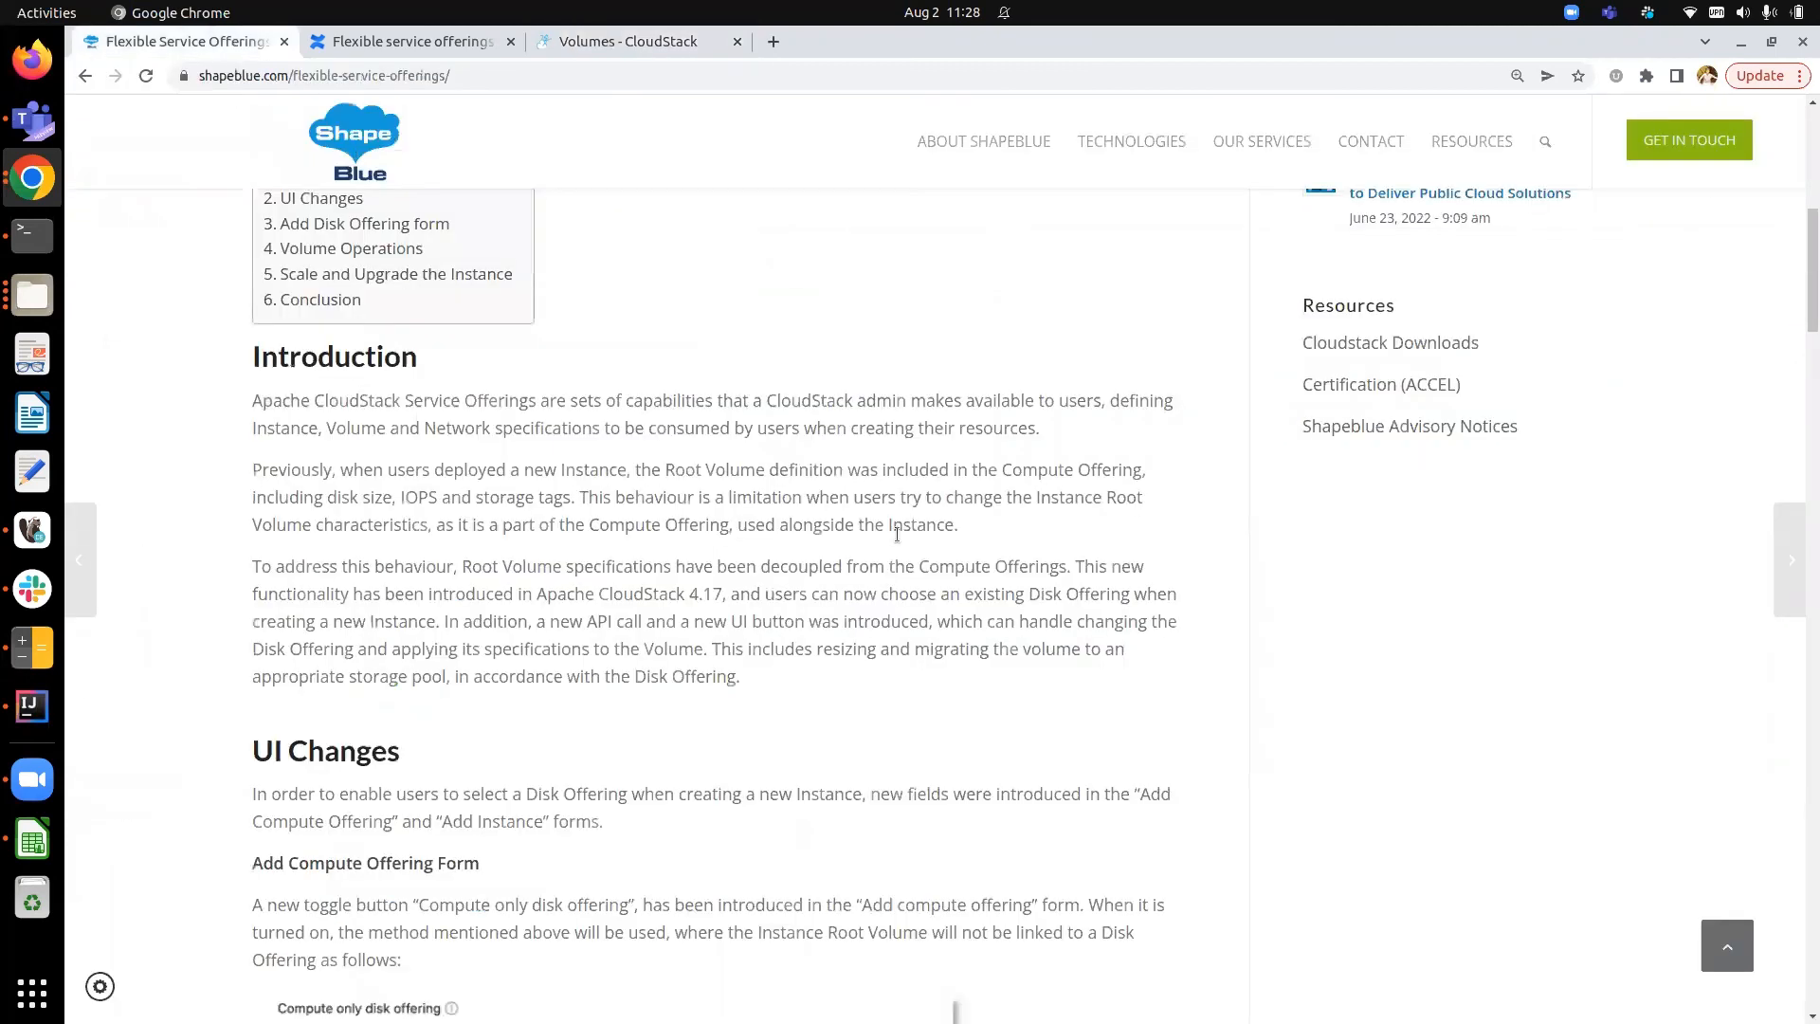
{"action": "scroll", "coordinate": [897, 534], "scroll_direction": "down", "scroll_amount": 3}
{"action": "scroll", "coordinate": [897, 534], "scroll_direction": "down", "scroll_amount": 6}
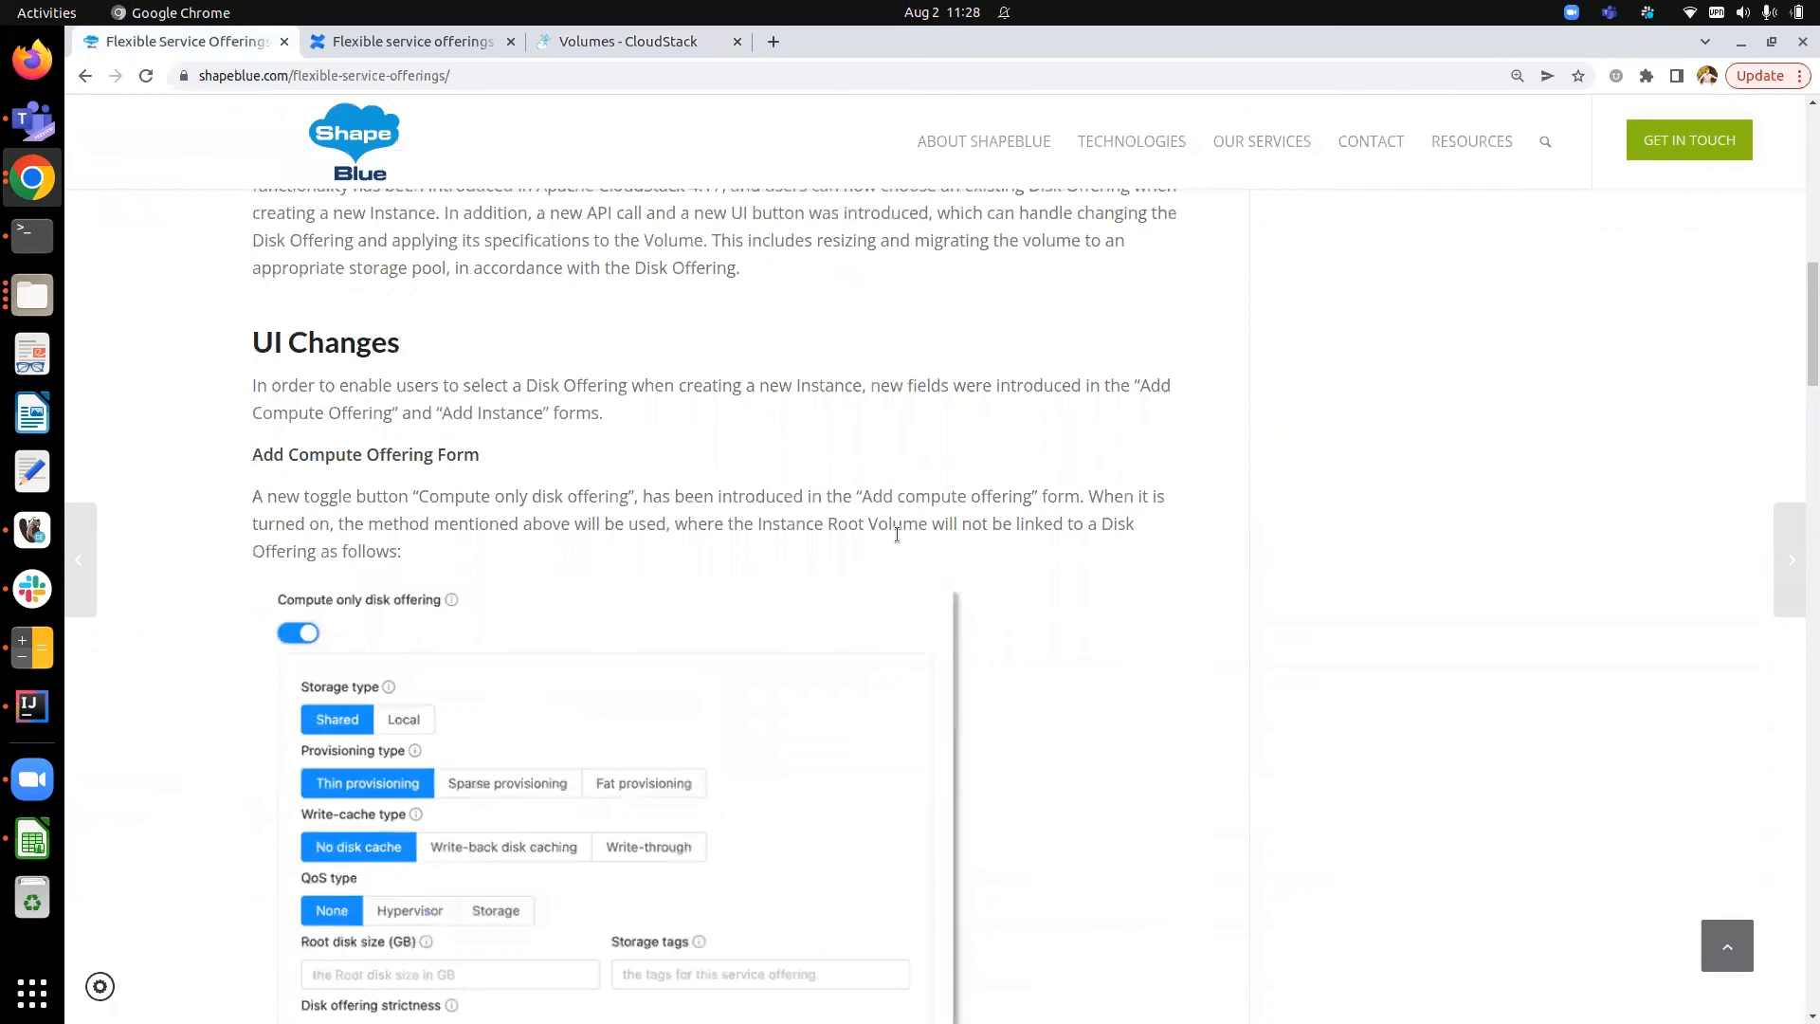
{"action": "scroll", "coordinate": [897, 534], "scroll_direction": "down", "scroll_amount": 4}
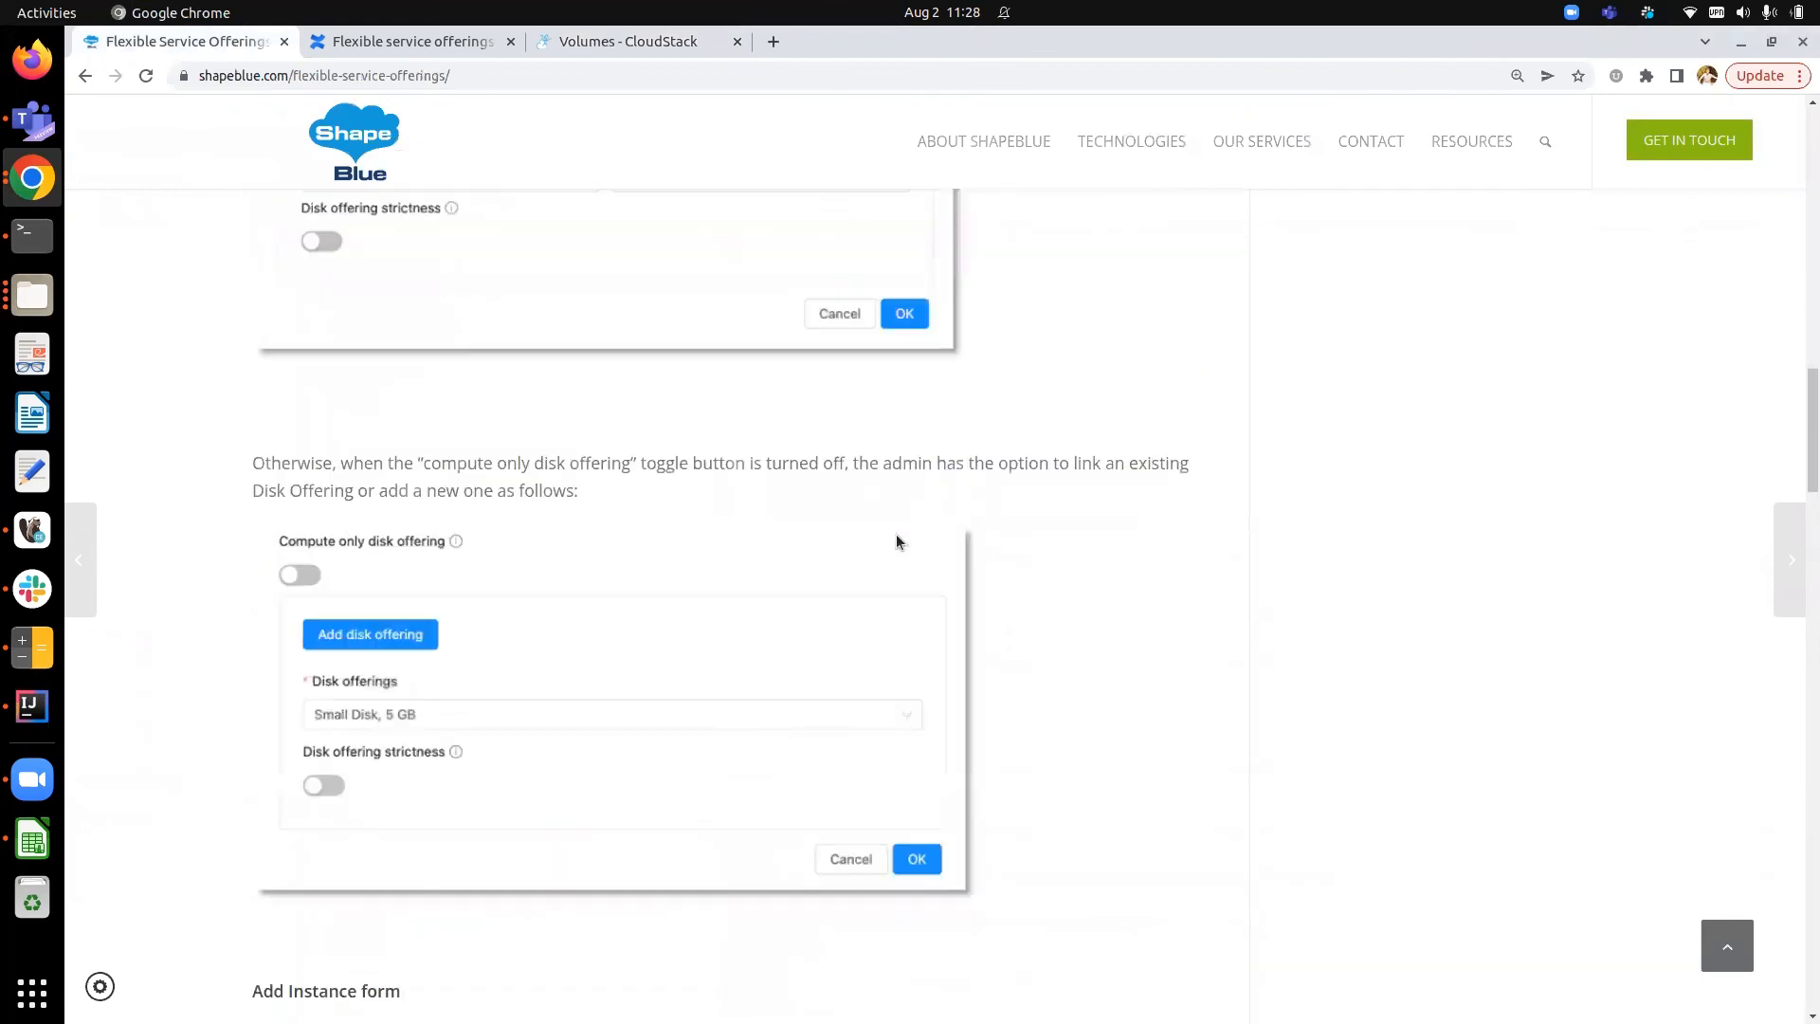
{"action": "scroll", "coordinate": [895, 533], "scroll_direction": "down", "scroll_amount": 7}
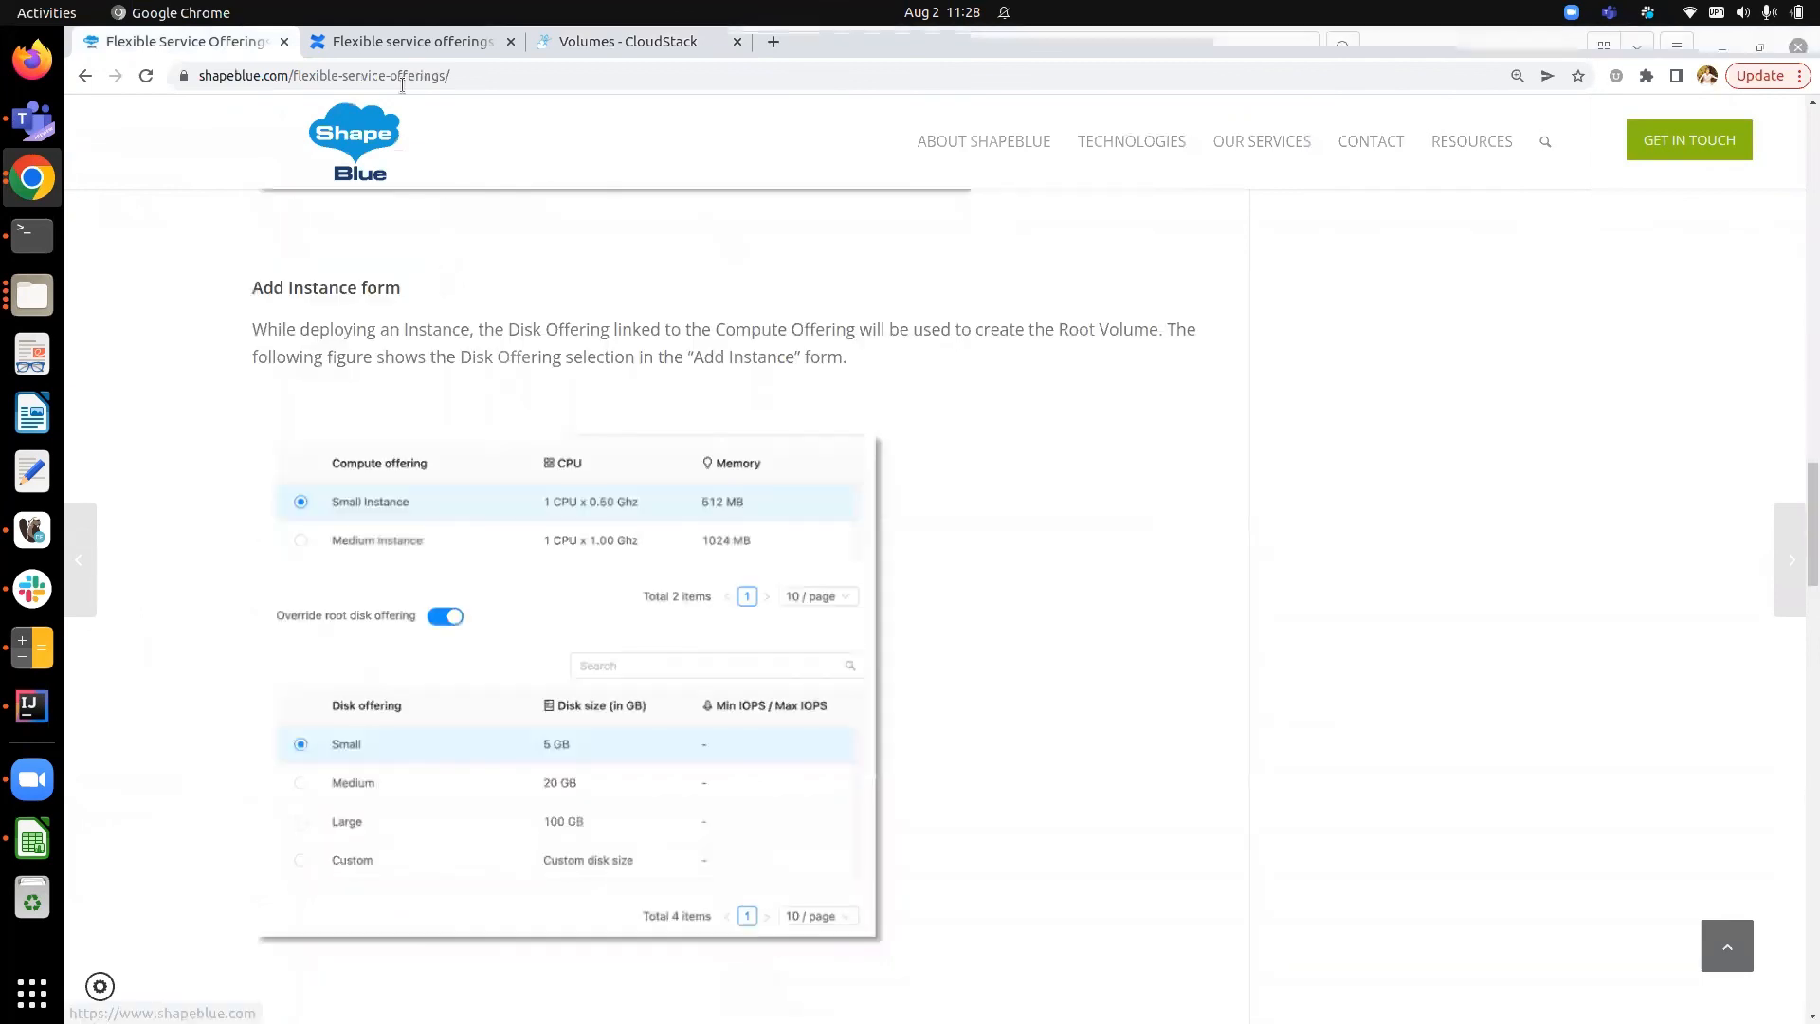
- Skim the Confluence flexible service offerings design page, then read the blog's volume operations through its conclusion
{"action": "left_click", "coordinate": [408, 41]}
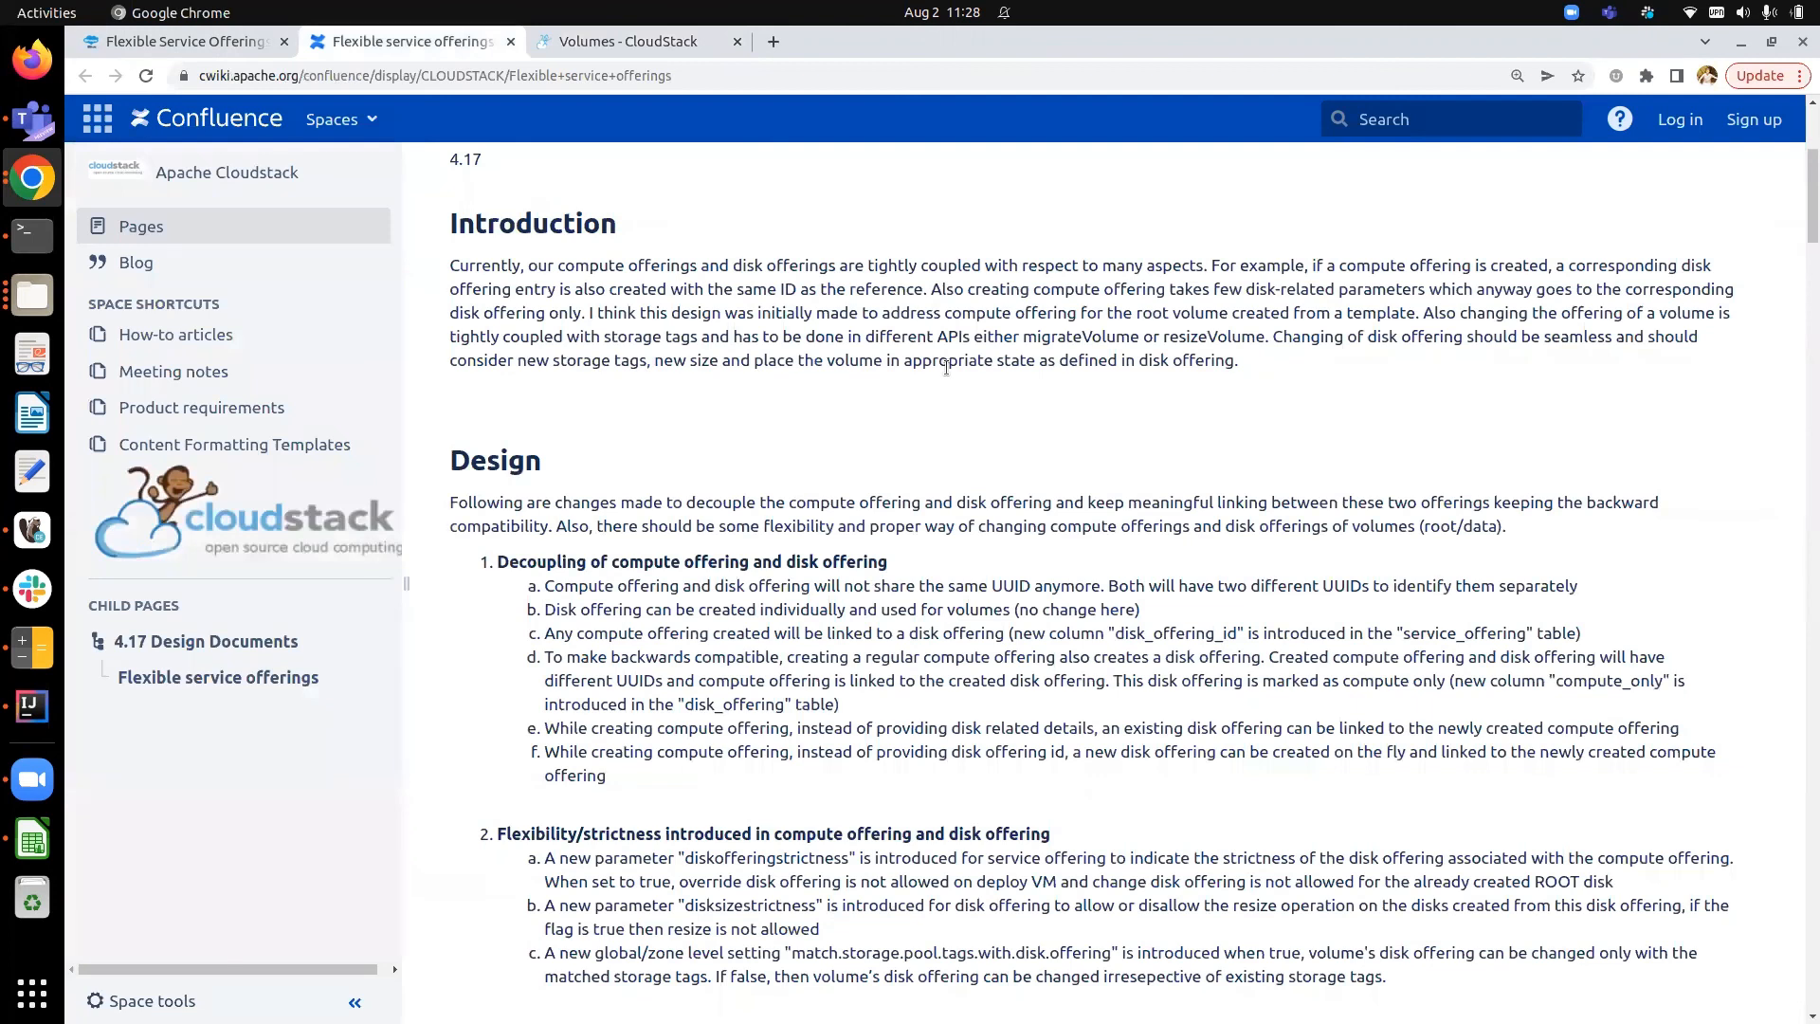
{"action": "scroll", "coordinate": [947, 368], "scroll_direction": "down", "scroll_amount": 6}
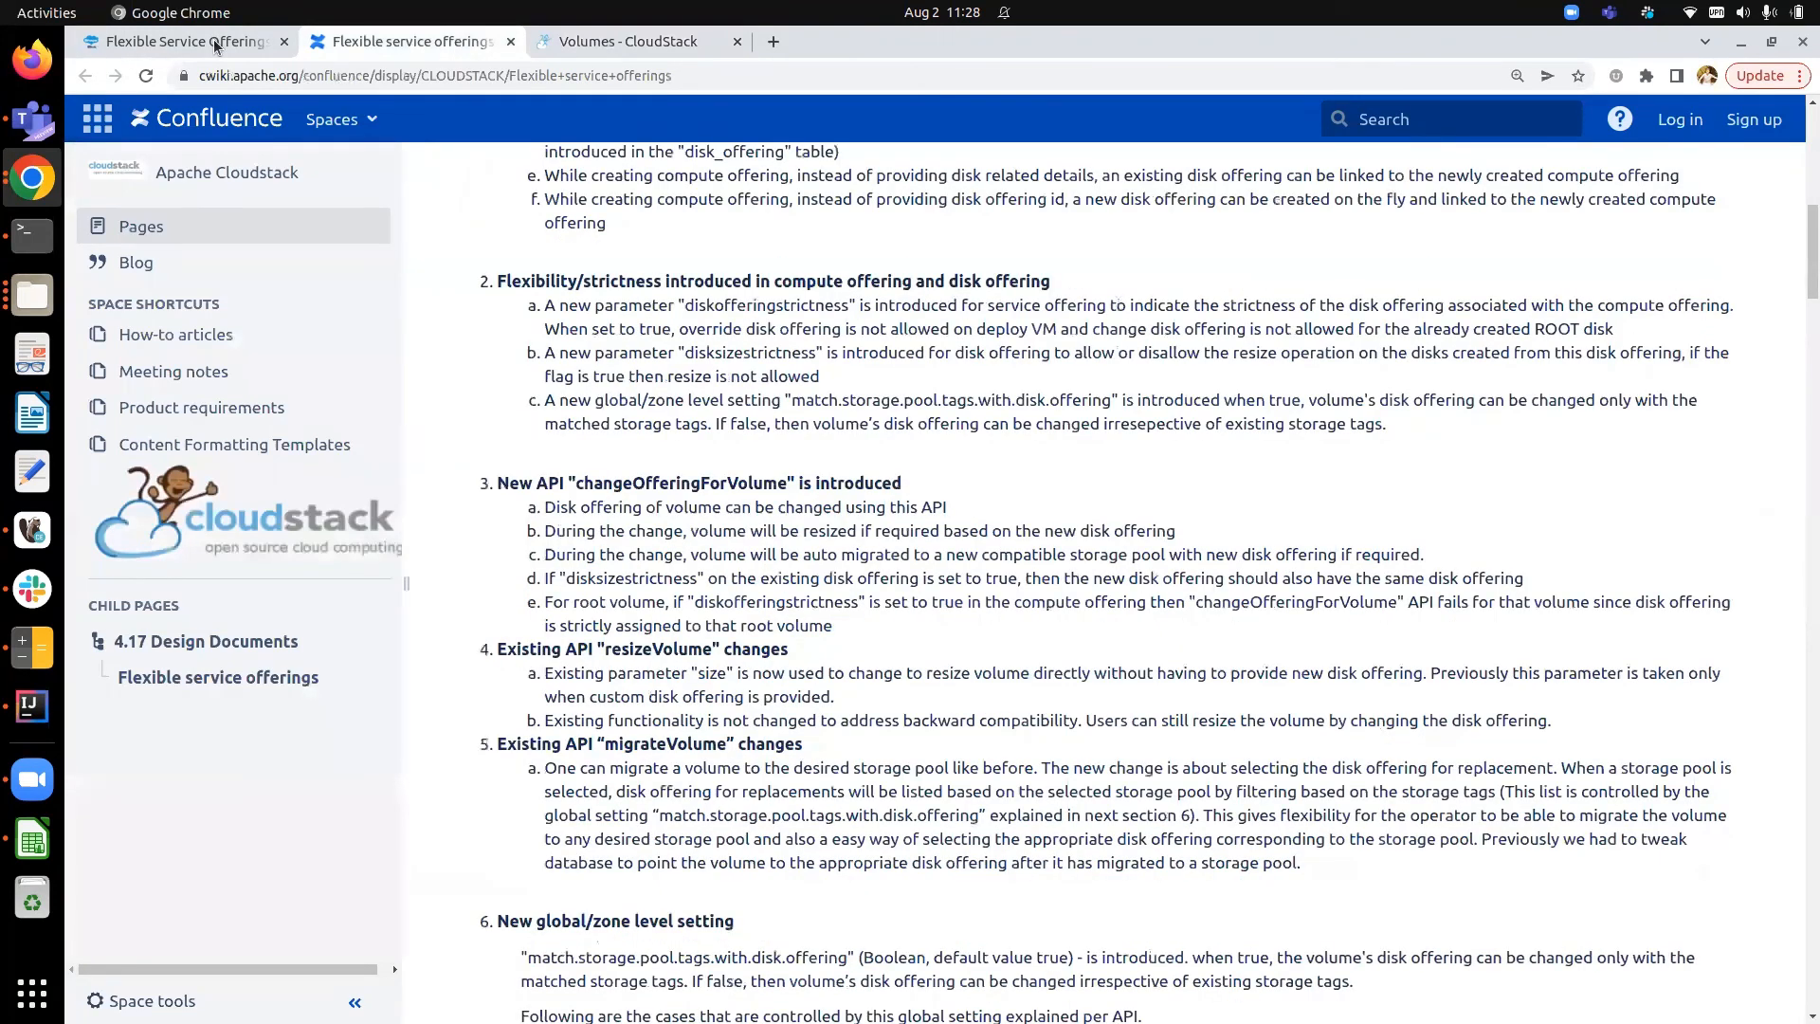
{"action": "left_click", "coordinate": [214, 42]}
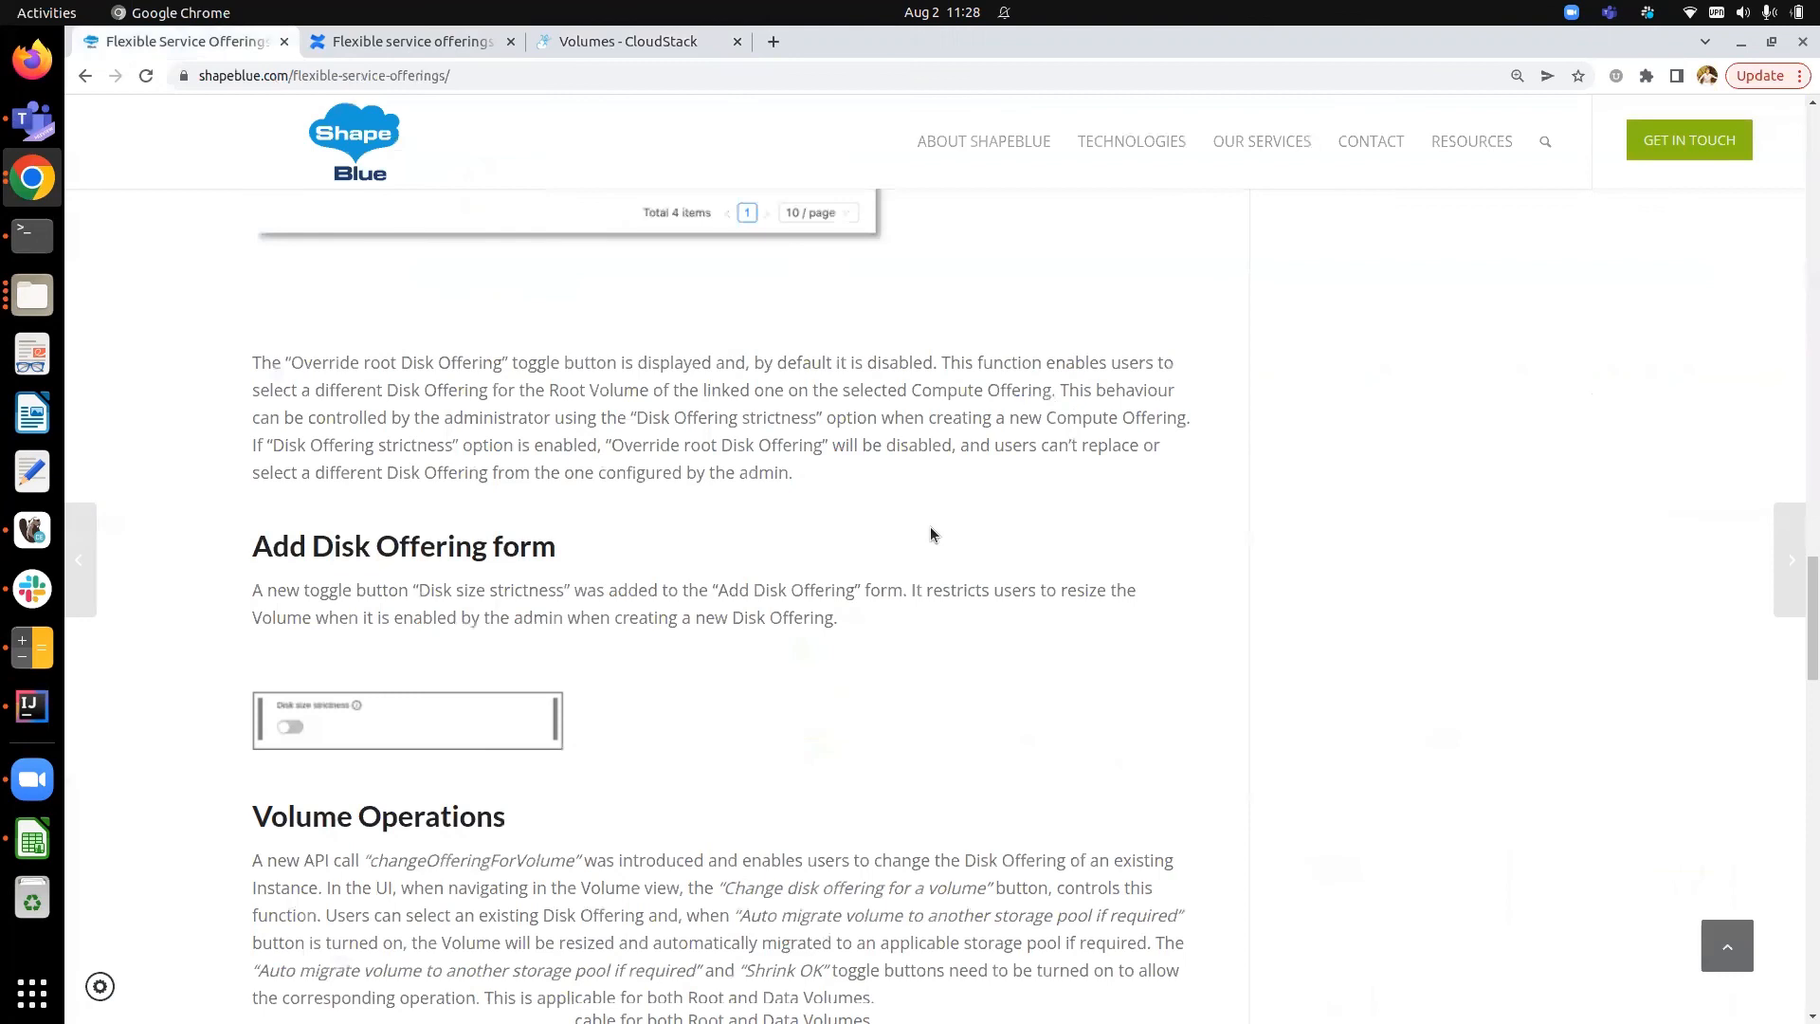
{"action": "scroll", "coordinate": [930, 534], "scroll_direction": "down", "scroll_amount": 10}
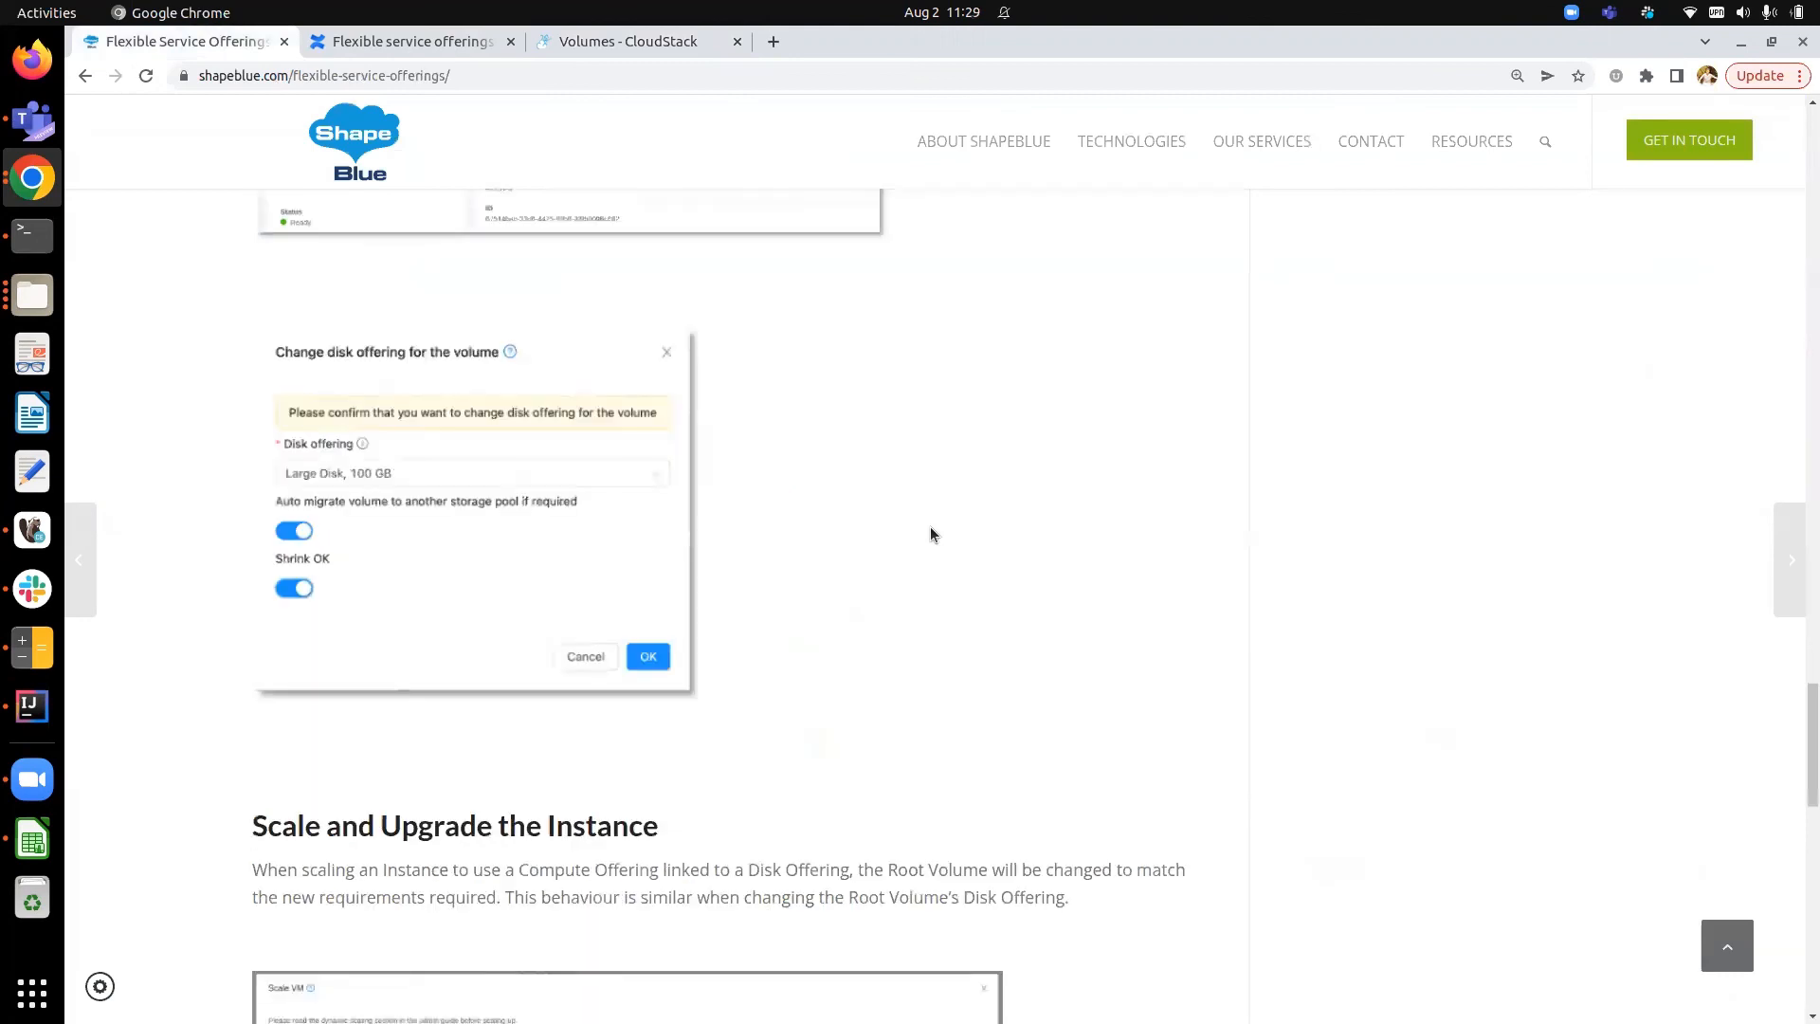
{"action": "scroll", "coordinate": [930, 534], "scroll_direction": "down", "scroll_amount": 10}
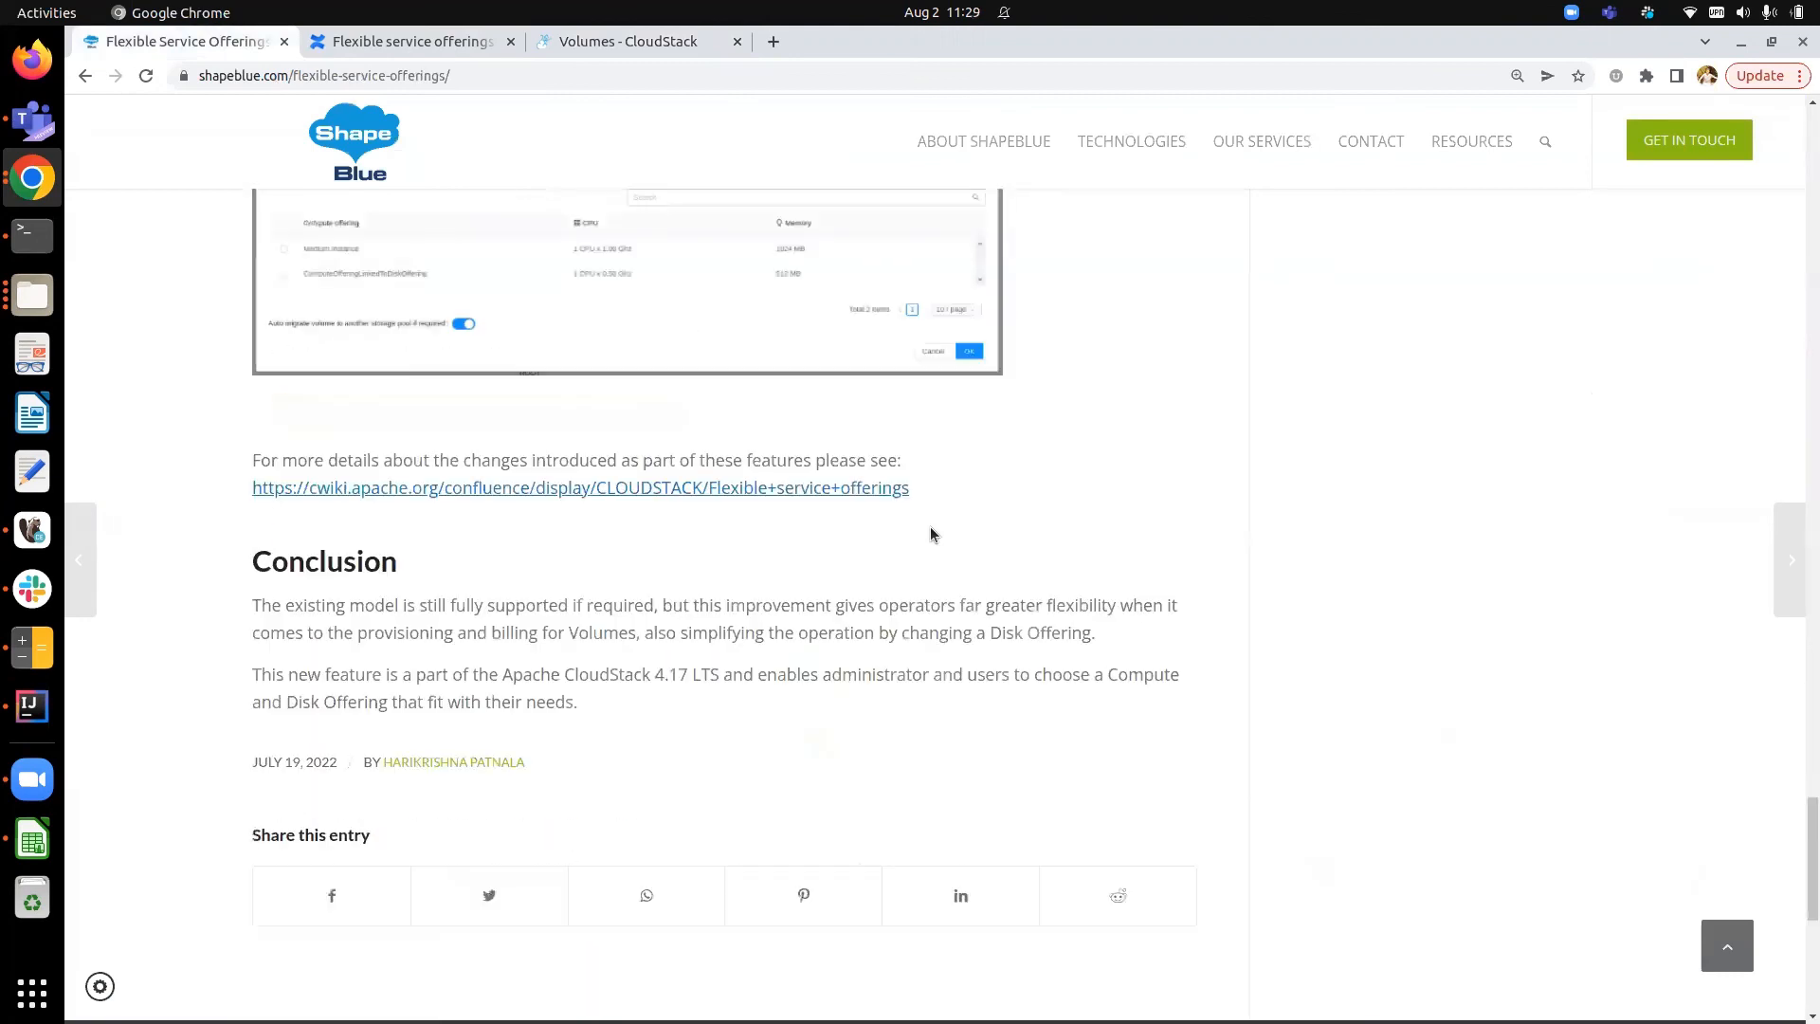